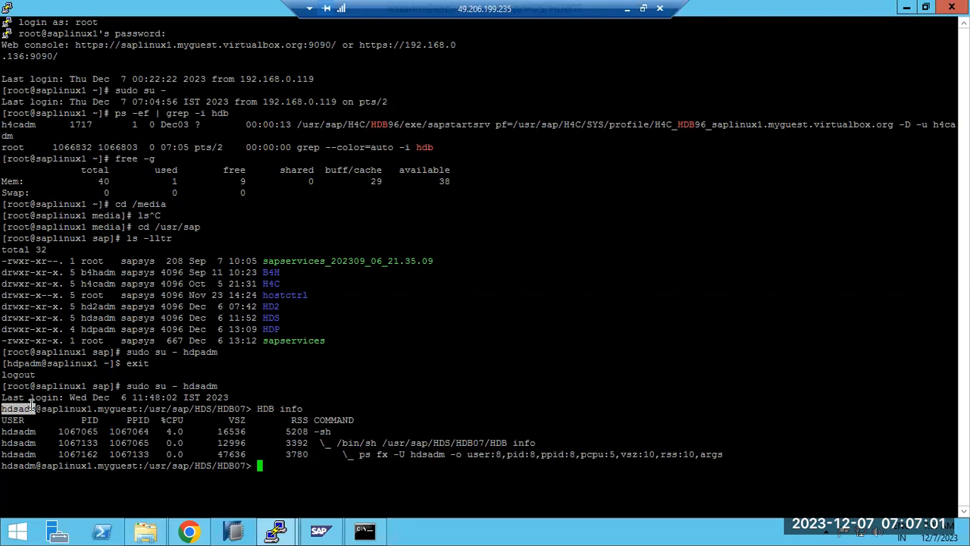
Review the HDB info process list, then run HDB start as hdsadm; it fails at StartService
drag(3, 408, 16, 409)
click(11, 408)
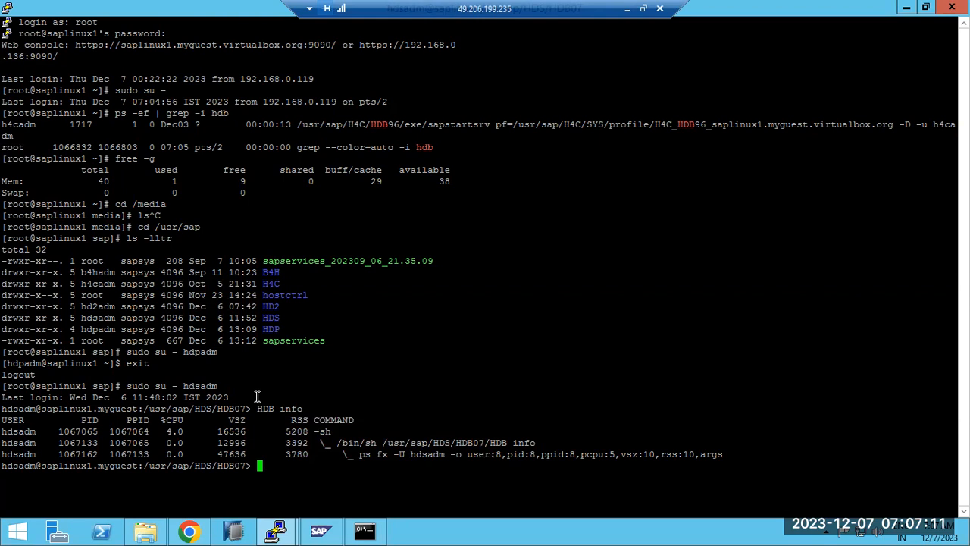
drag(258, 408, 320, 408)
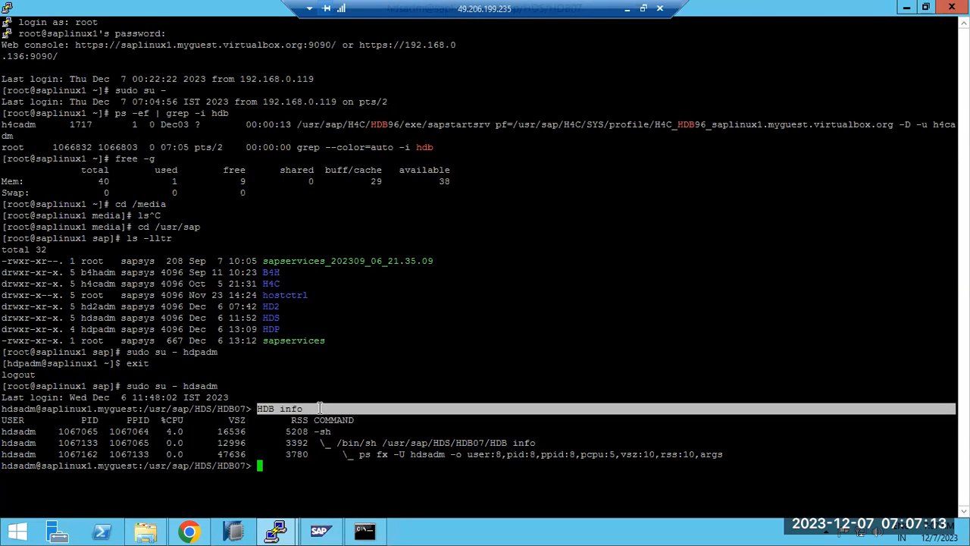
drag(443, 454, 128, 441)
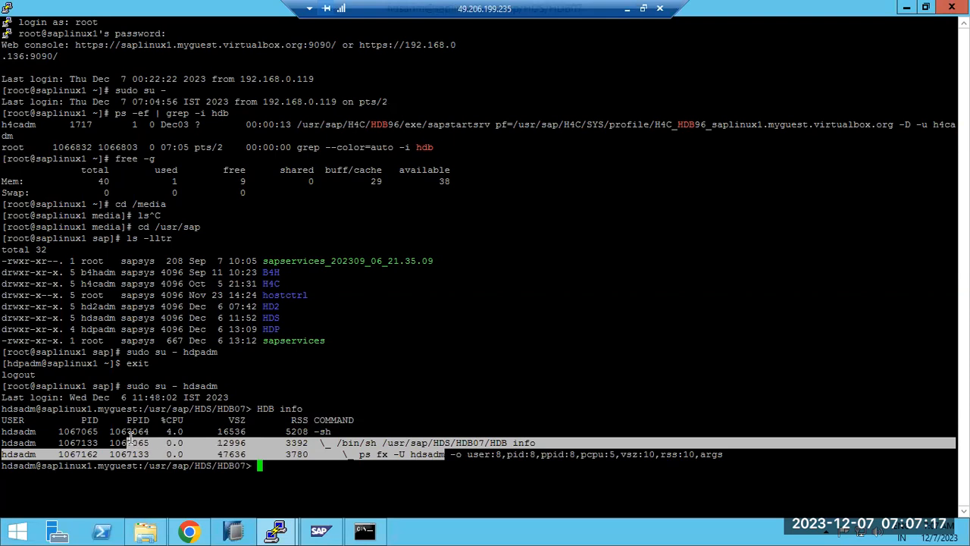
click(278, 457)
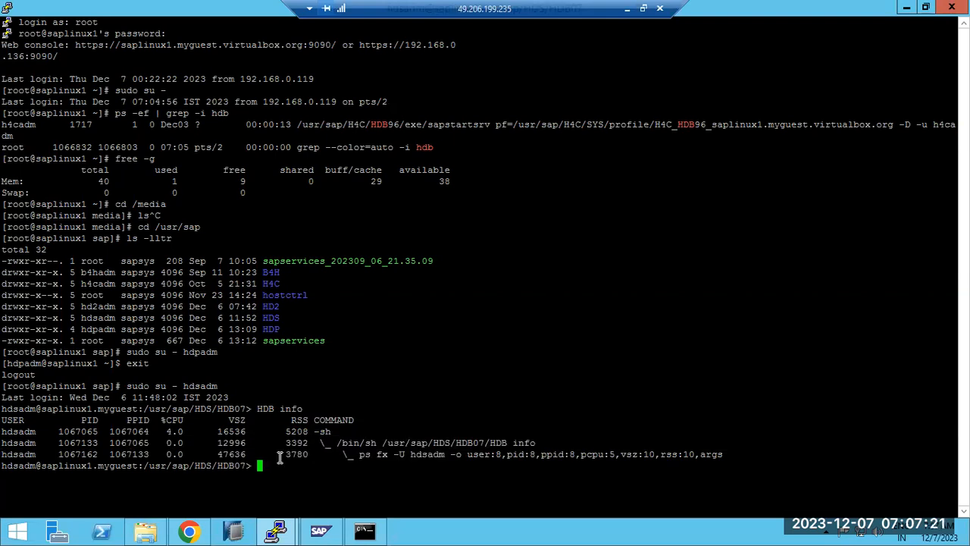
text(HDB start)
key(Return)
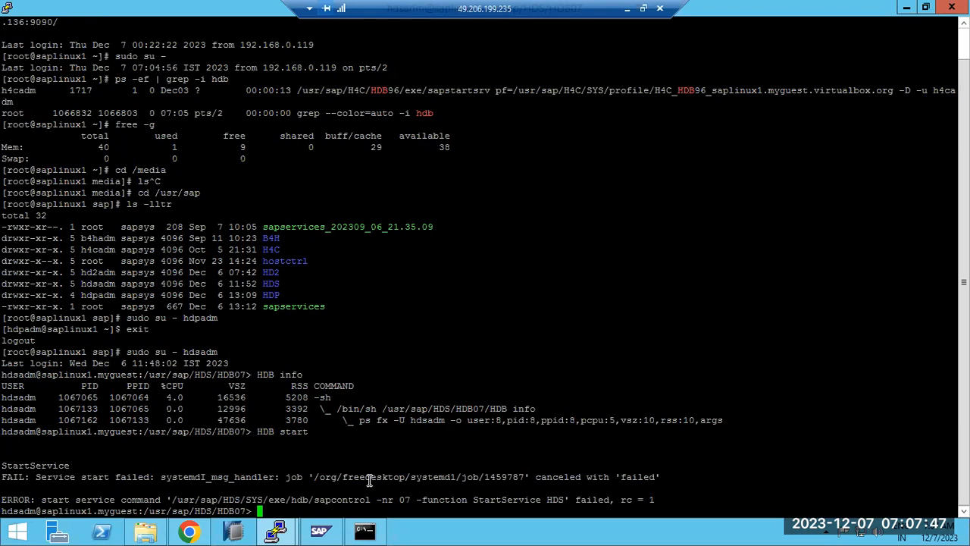
Switch to the root saplinux session and list its command history
mouse_move(276, 530)
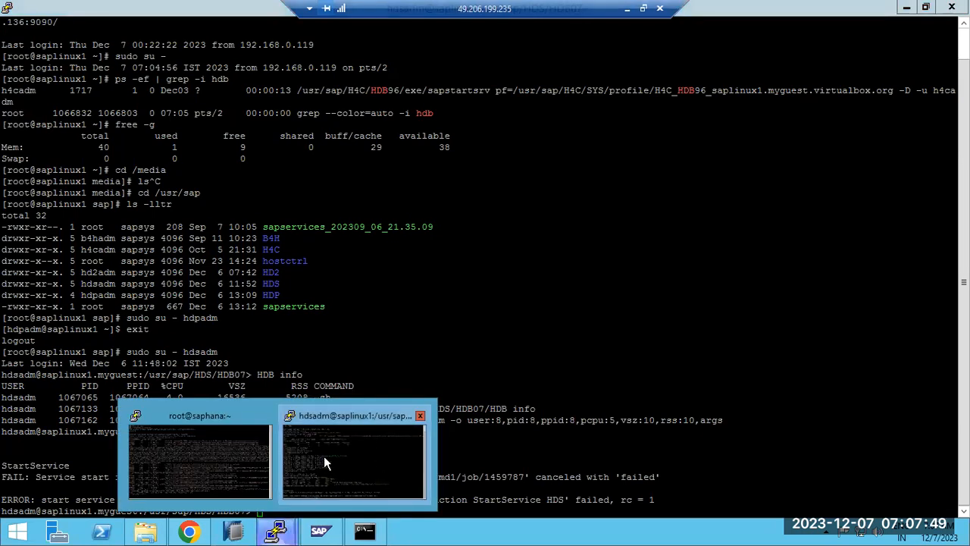
click(243, 449)
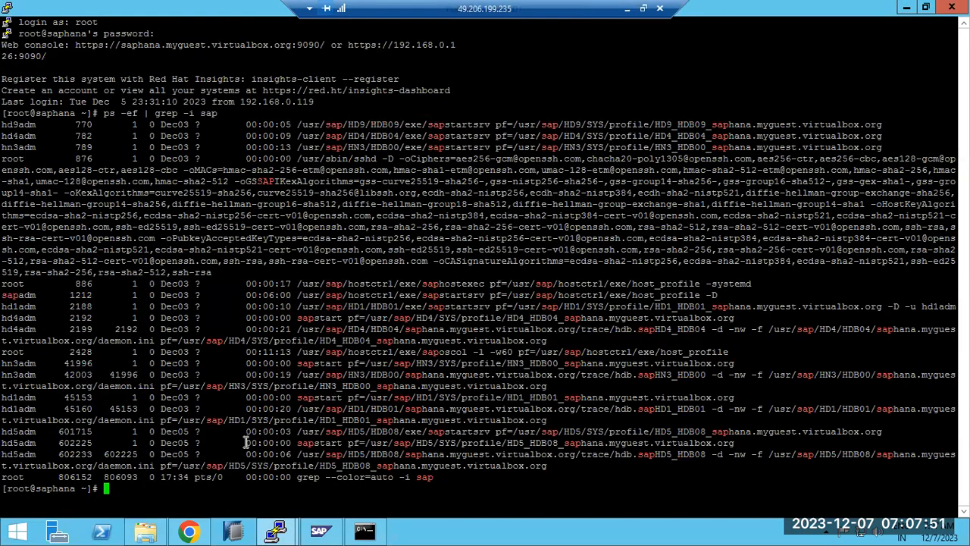
text(history)
key(Return)
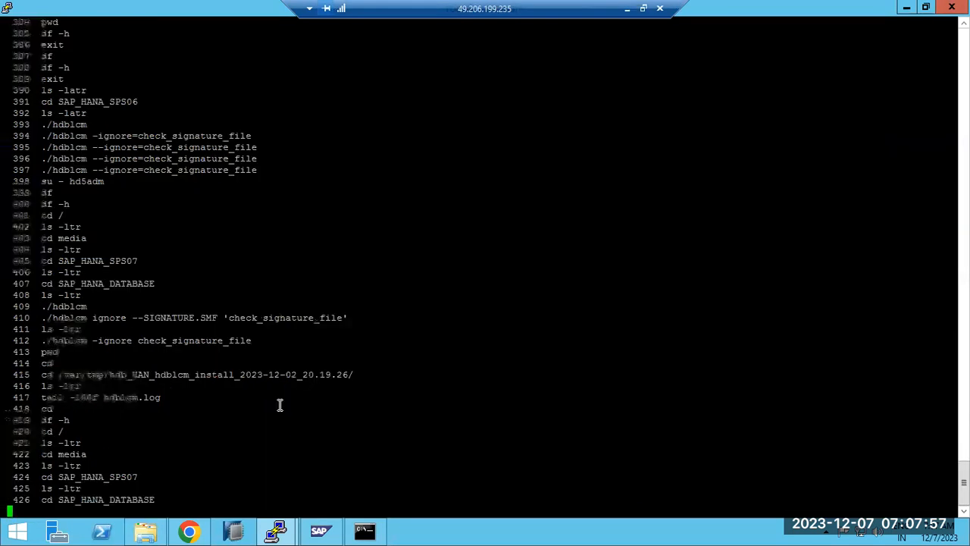
Scroll back through the history, copy the cd /etc/selinux entry and minimise the remote desktop
scroll(280, 406, up, 2)
scroll(278, 405, down, 2)
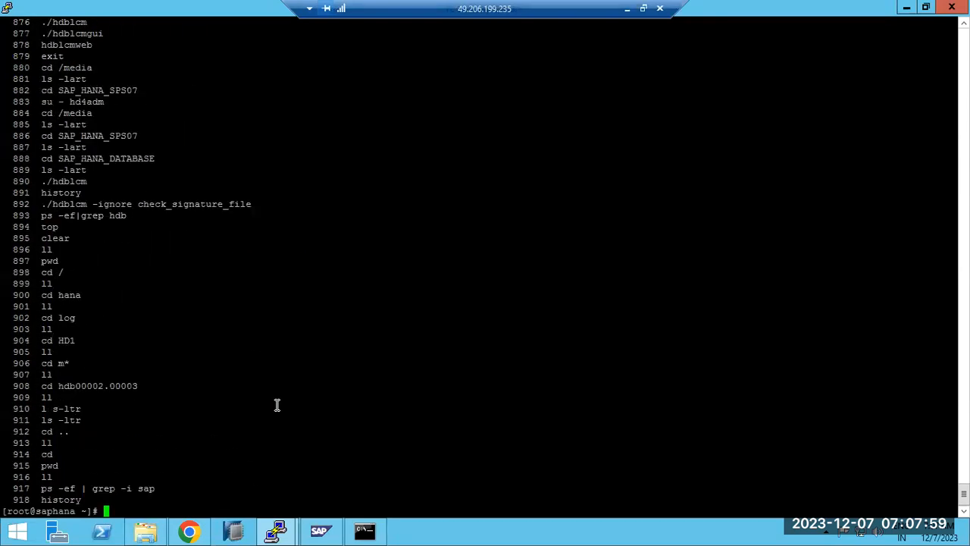
scroll(124, 280, up, 7)
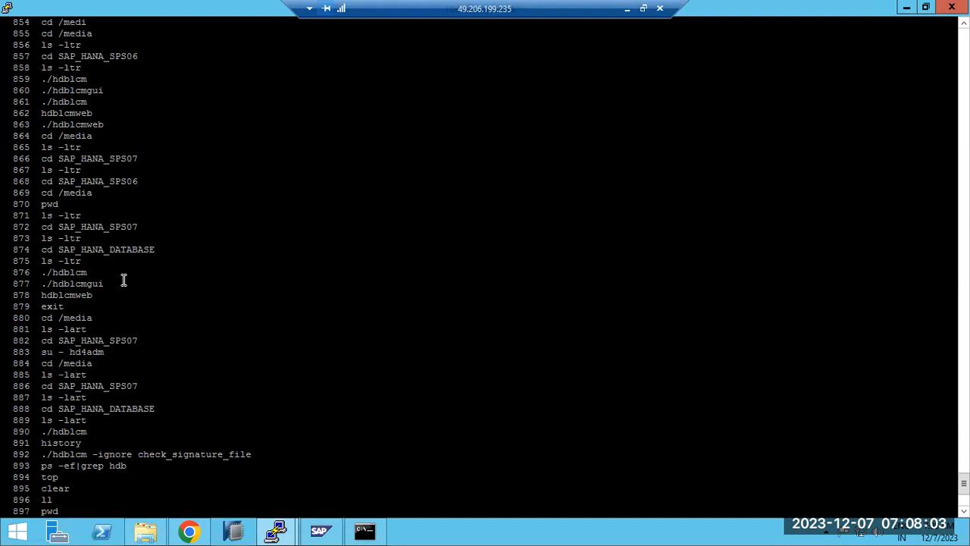
scroll(123, 280, up, 15)
scroll(123, 281, up, 7)
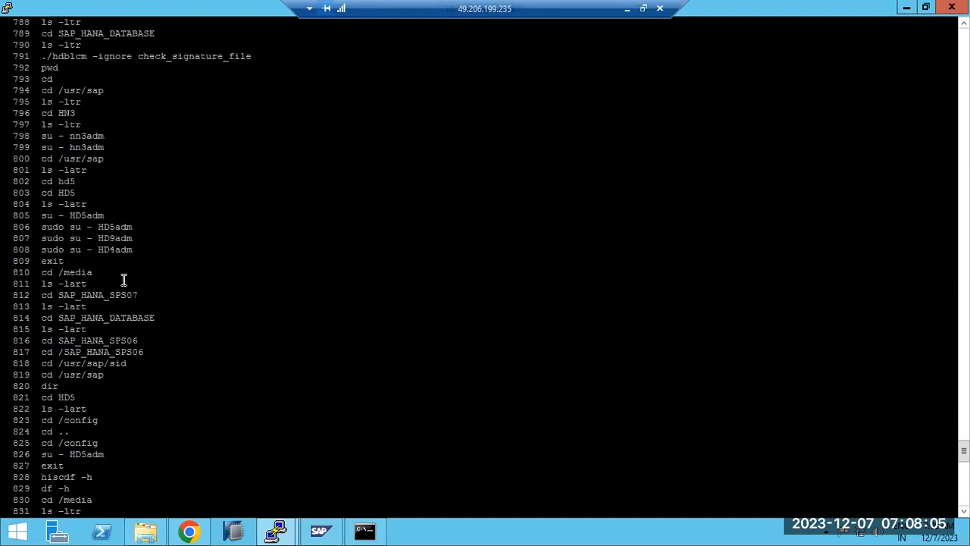
scroll(123, 280, up, 7)
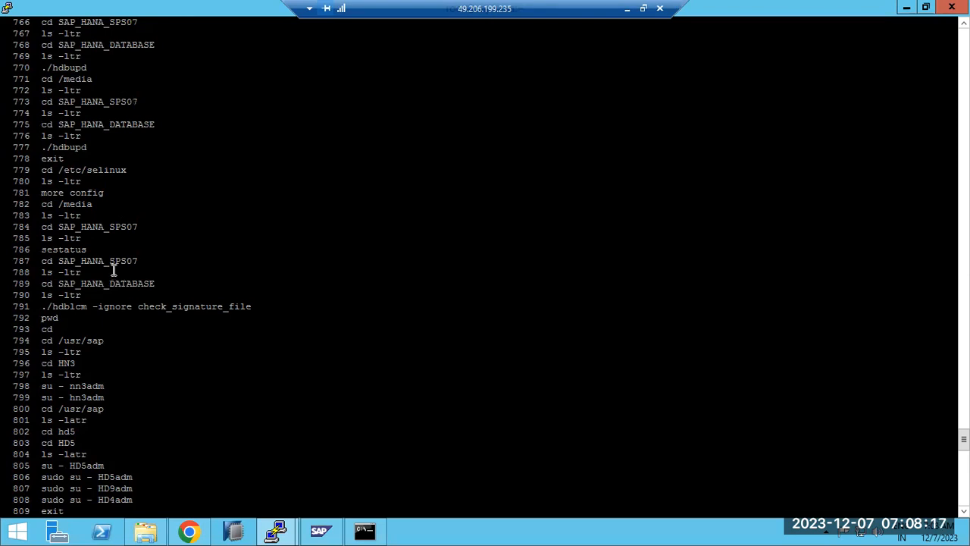
drag(44, 168, 133, 170)
key(ctrl+c)
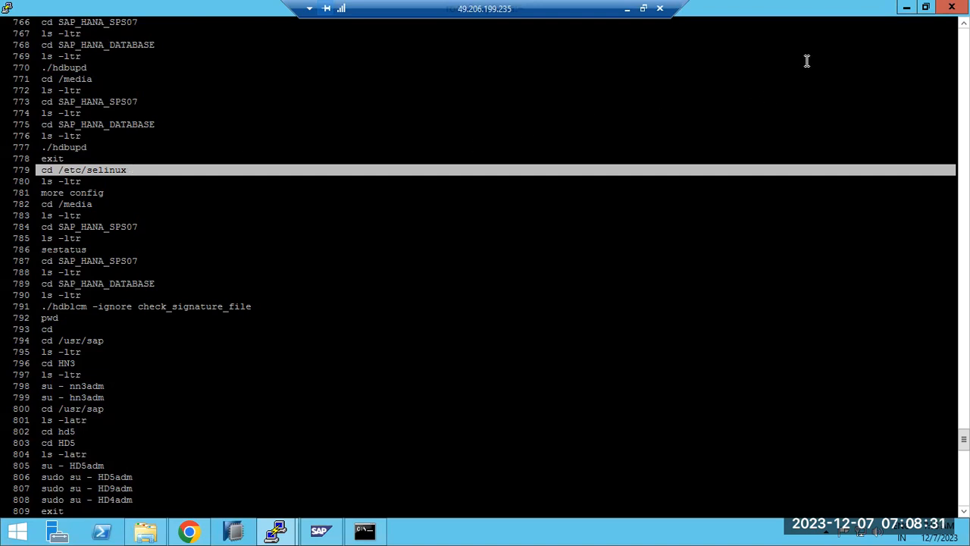
click(627, 8)
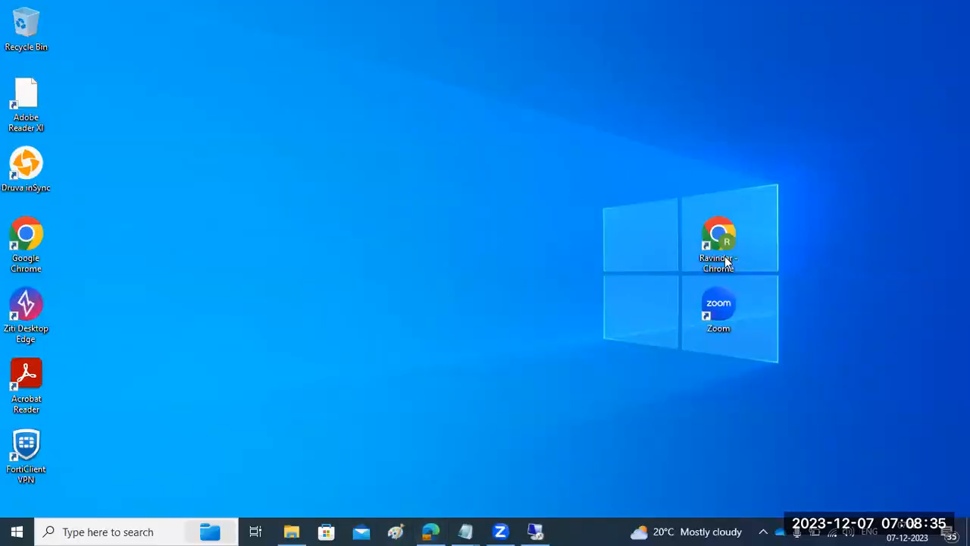
Launch Chrome with the personal profile and search Google for cd /etc/selinux
click(9, 238)
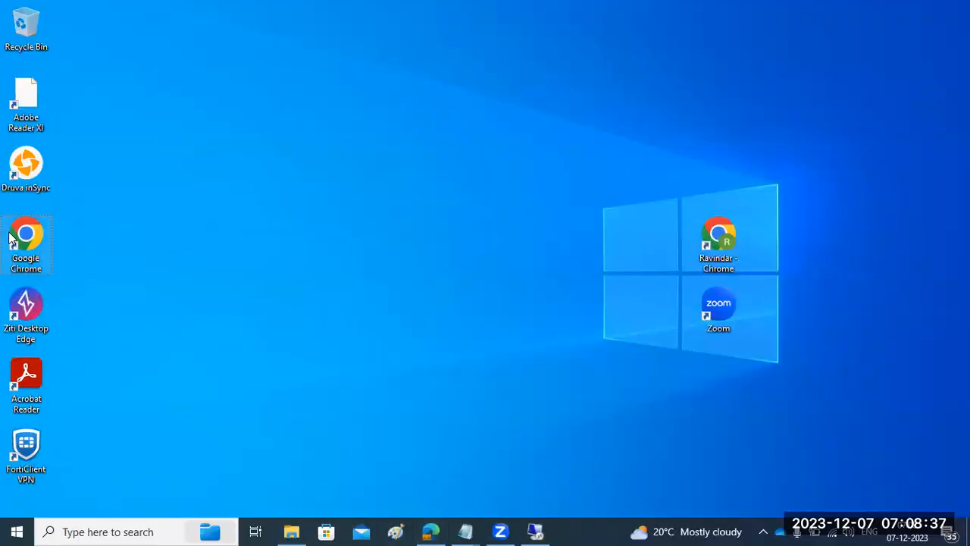
double_click(9, 239)
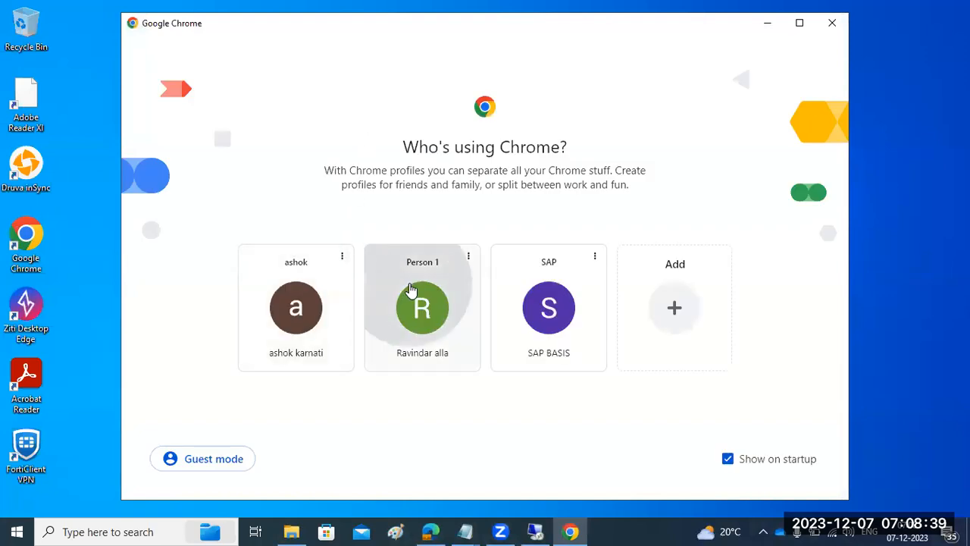
click(411, 293)
key(ctrl+v)
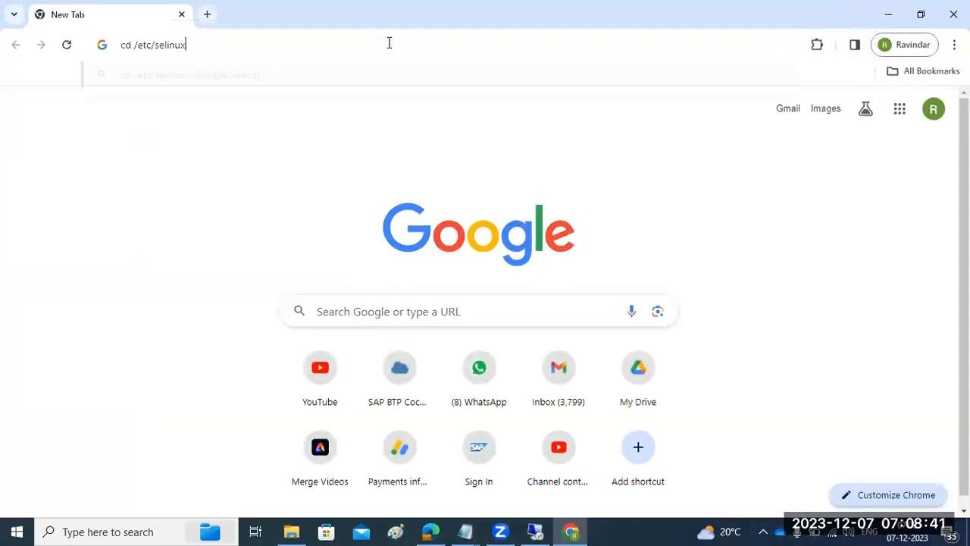
key(Return)
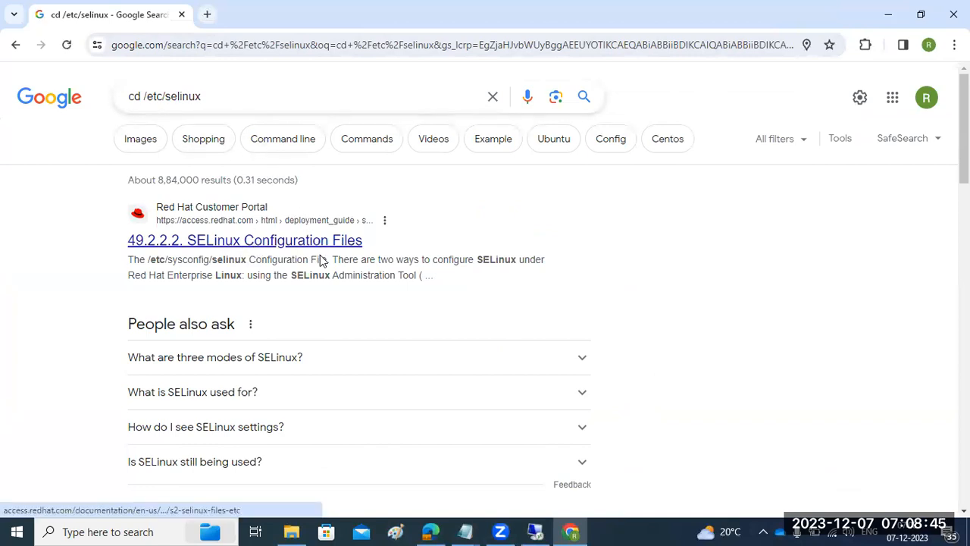
Open and read O'Reilly's Controlling SELinux result
scroll(322, 264, down, 2)
scroll(323, 267, down, 2)
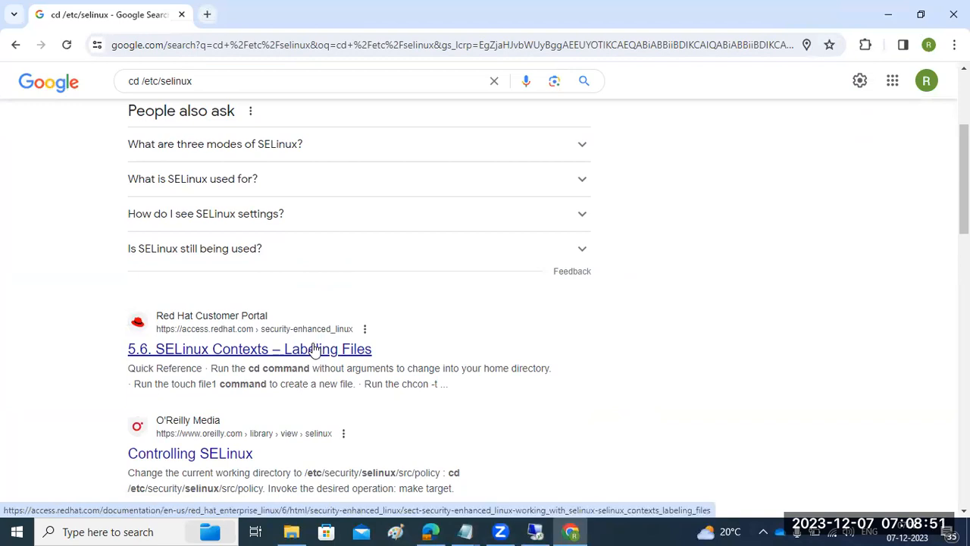
scroll(315, 349, down, 2)
click(192, 312)
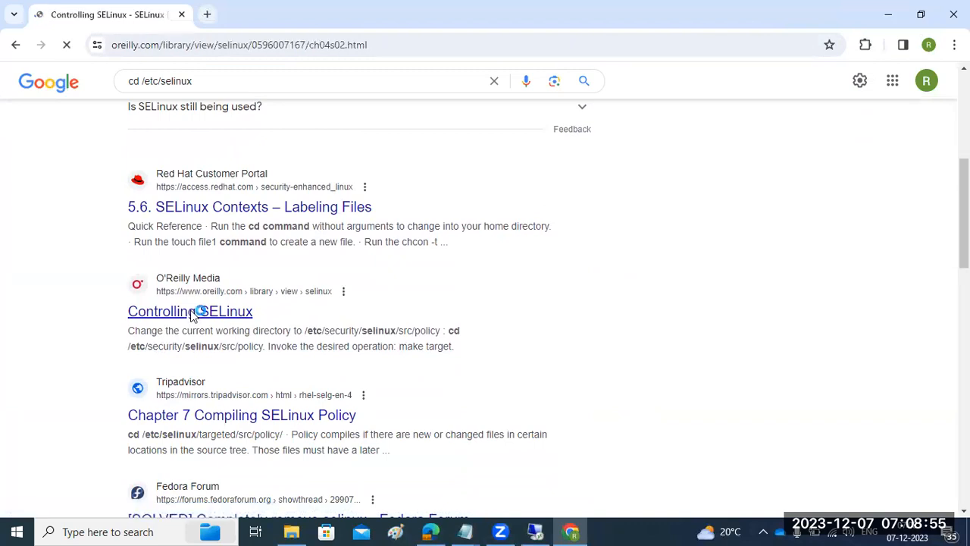
scroll(196, 322, down, 4)
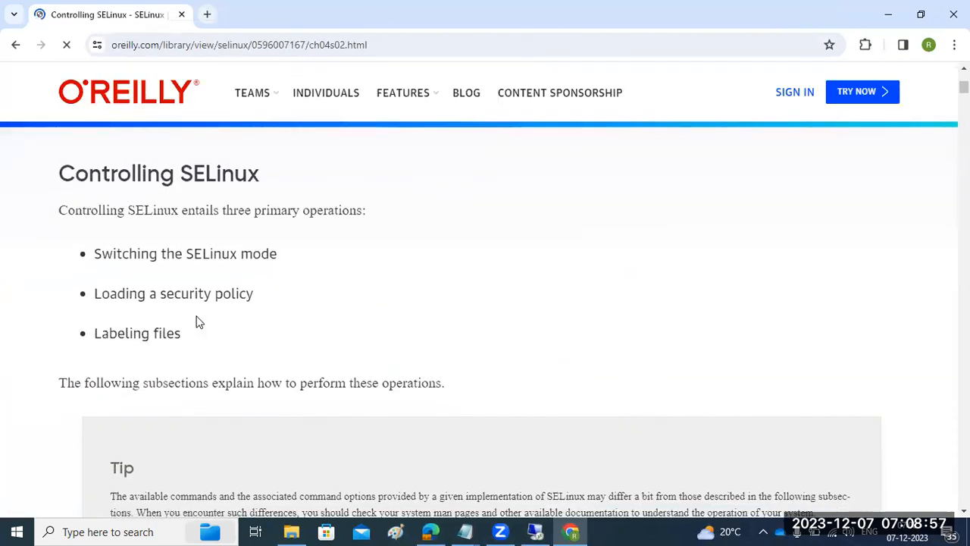
scroll(195, 322, down, 9)
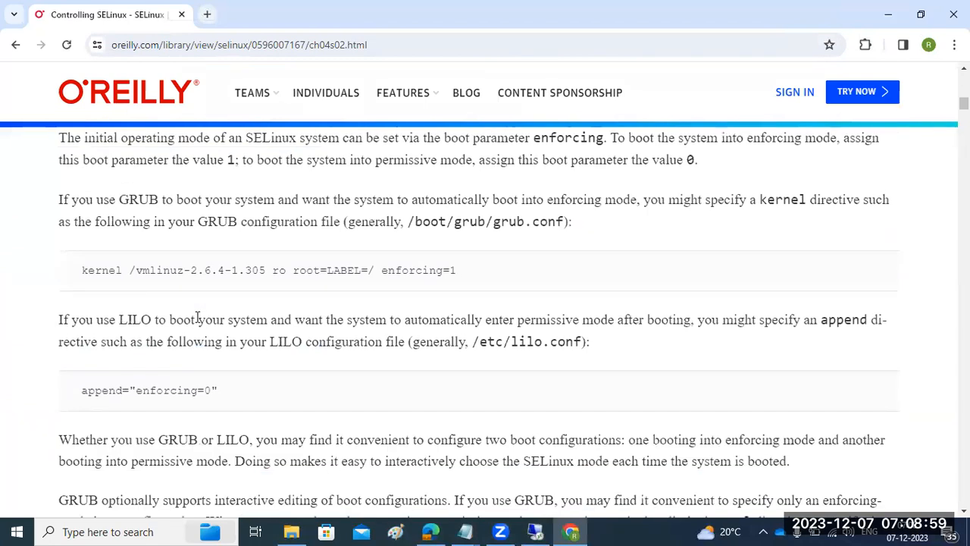
scroll(196, 318, down, 2)
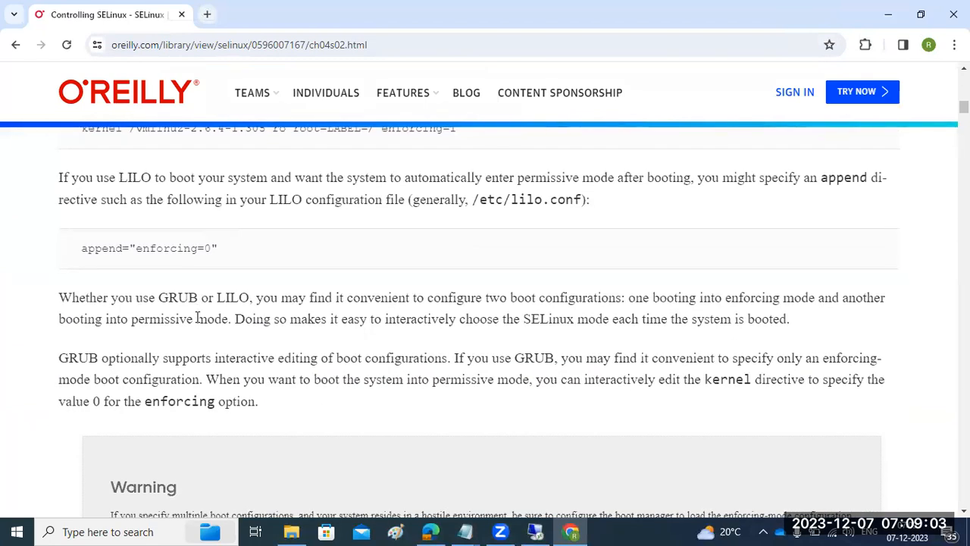
scroll(196, 318, down, 4)
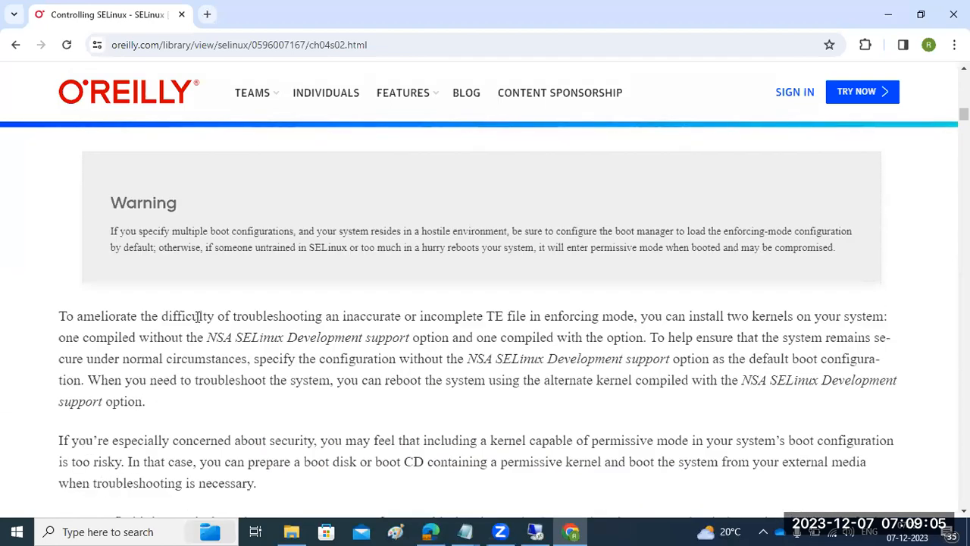
scroll(196, 318, down, 2)
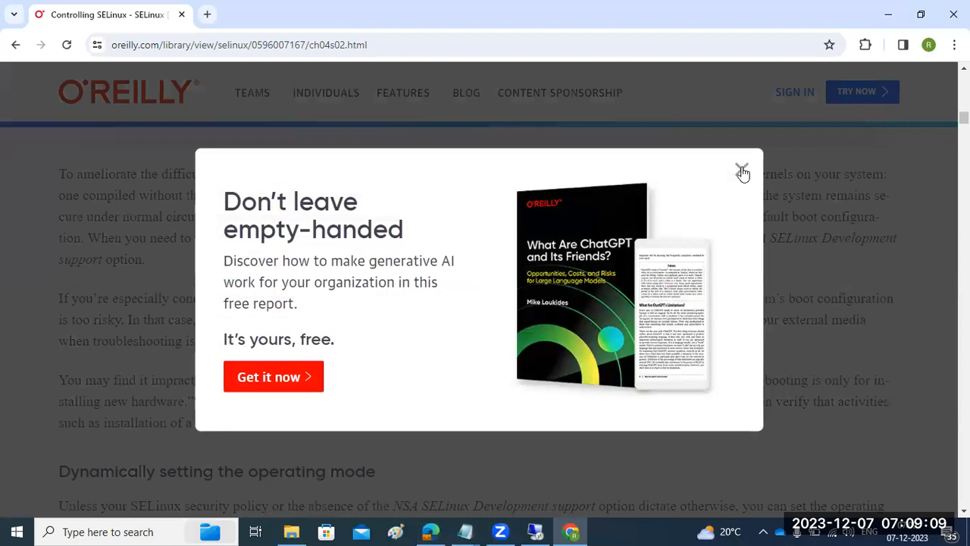
Dismiss the promotional popup, select the page URL and return to the remote desktop
click(742, 172)
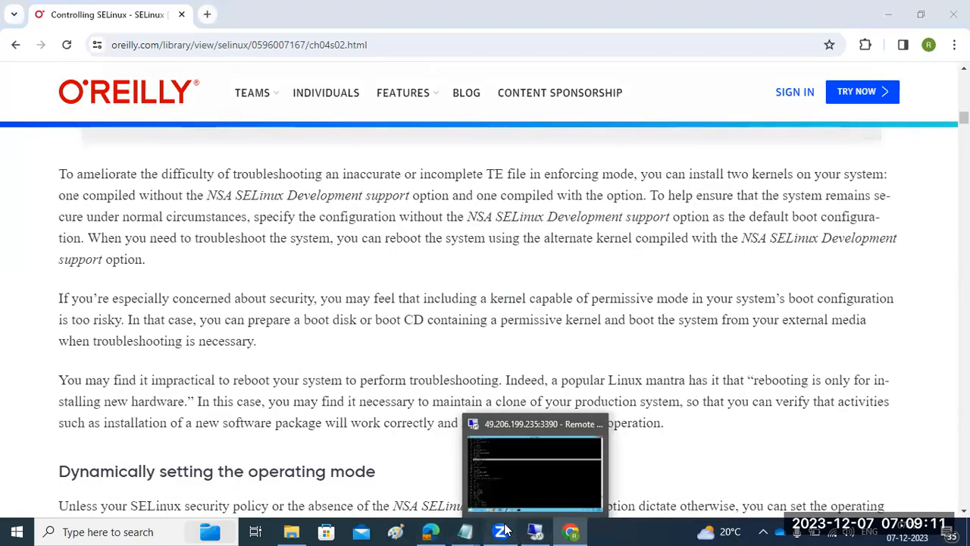
click(177, 45)
key(ctrl+a)
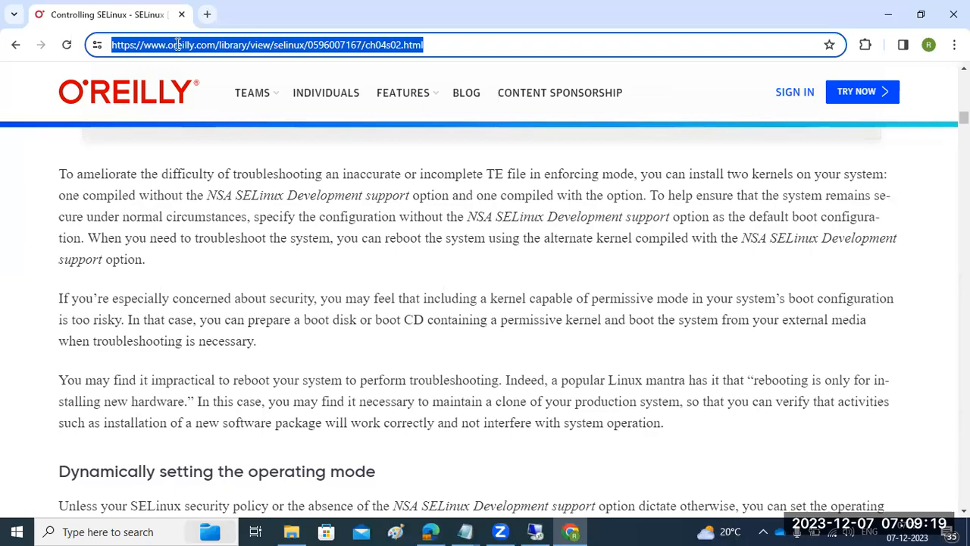
click(535, 531)
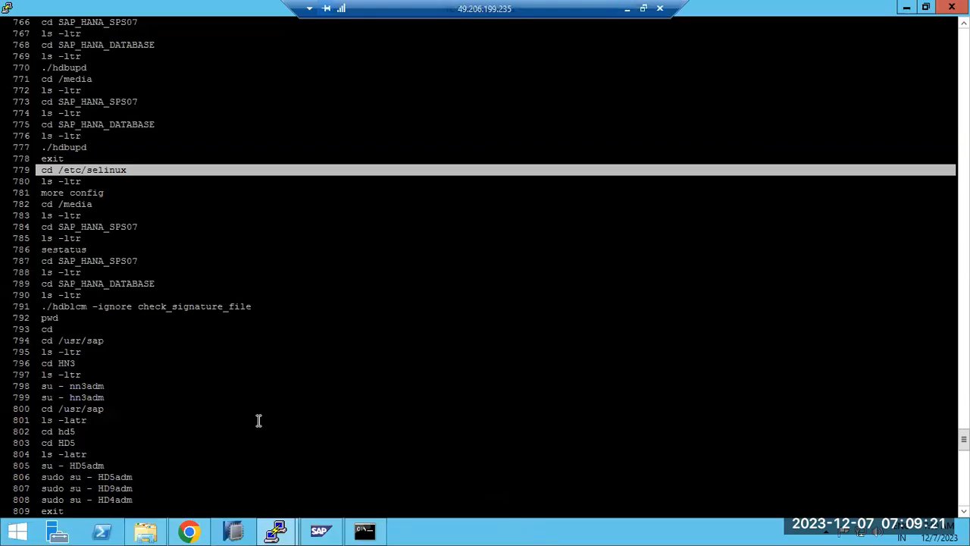
Scroll through the root session's history and cancel back to a fresh prompt
scroll(230, 436, down, 20)
scroll(231, 436, up, 20)
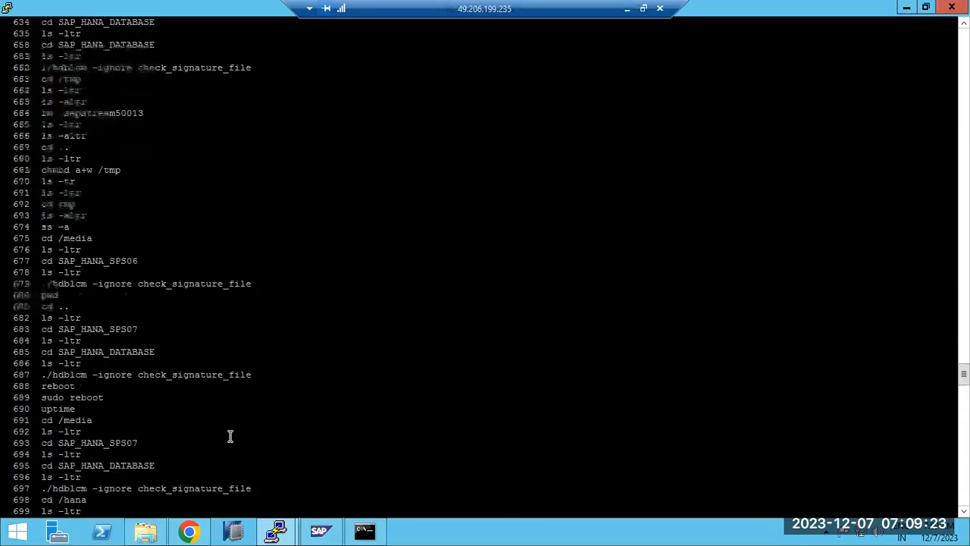
scroll(230, 435, up, 20)
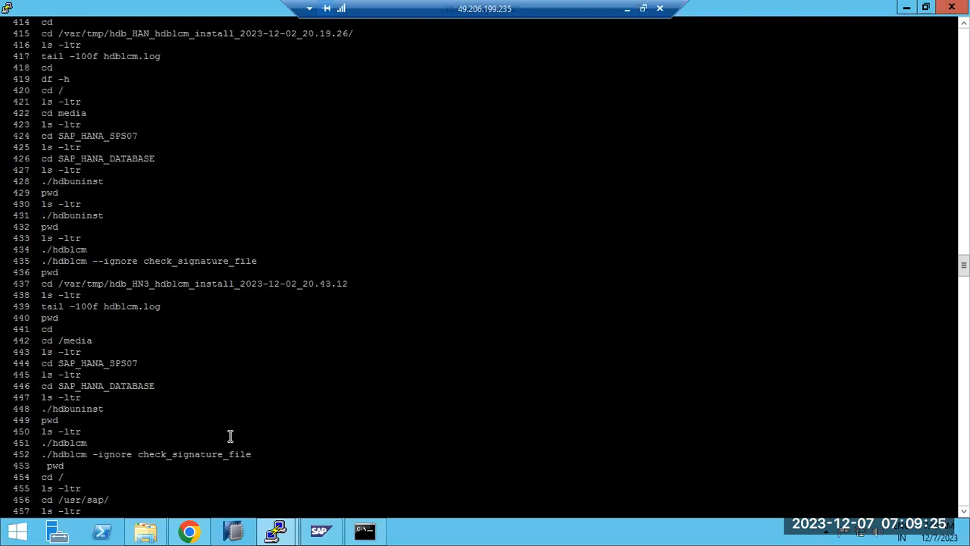
scroll(231, 435, up, 20)
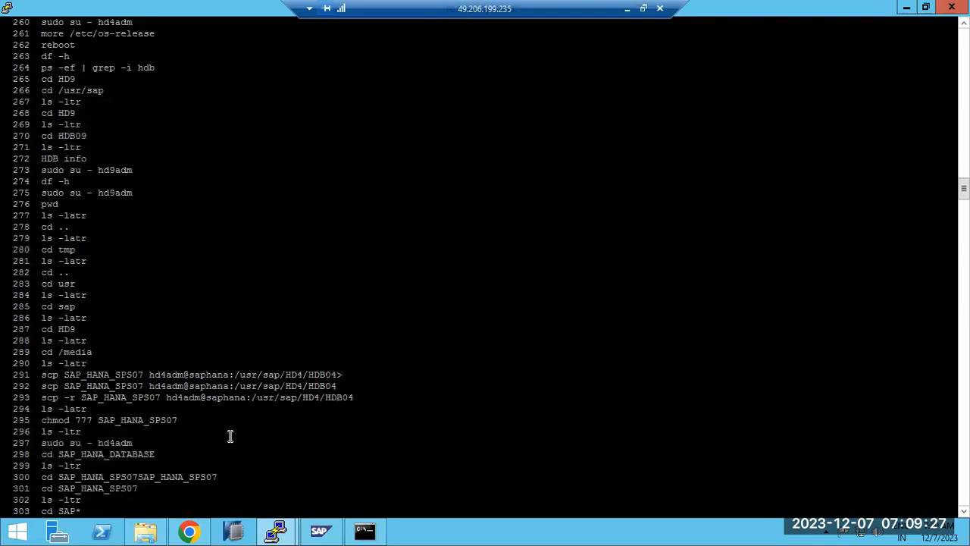
key(ctrl+c)
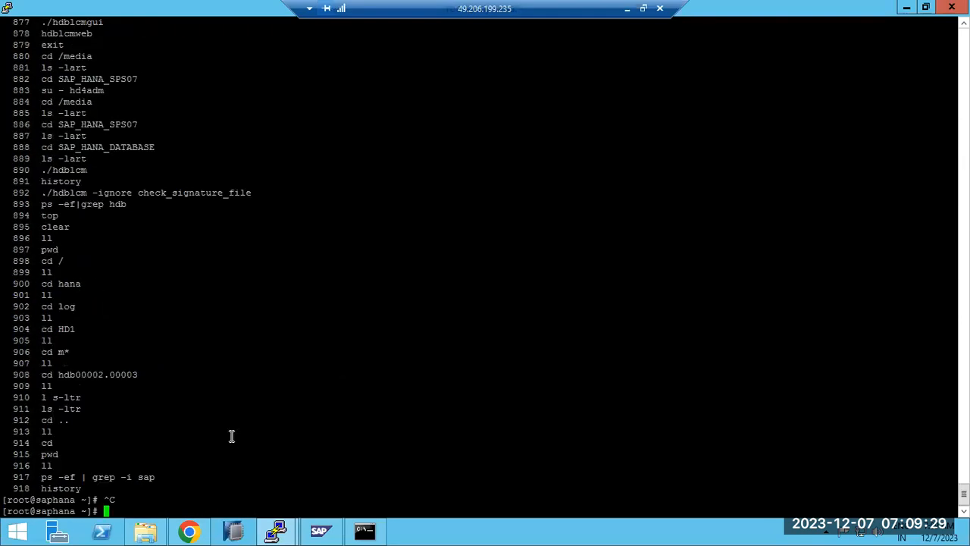
scroll(231, 436, up, 20)
scroll(231, 436, up, 20)
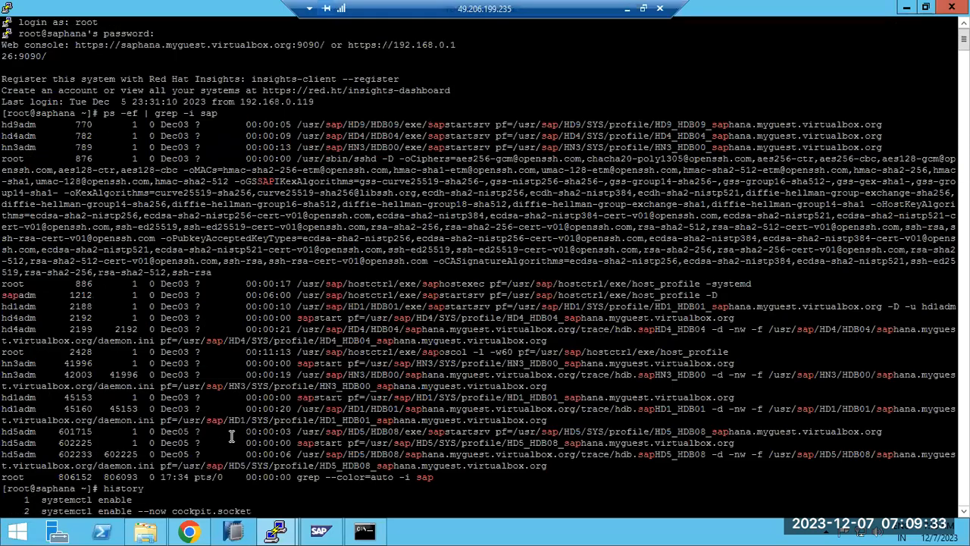
scroll(231, 436, down, 20)
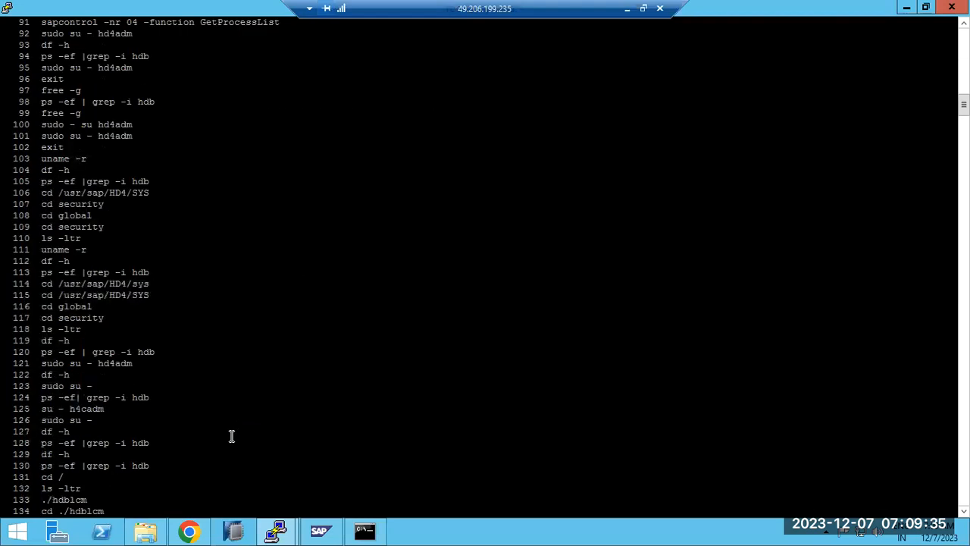
scroll(231, 436, up, 20)
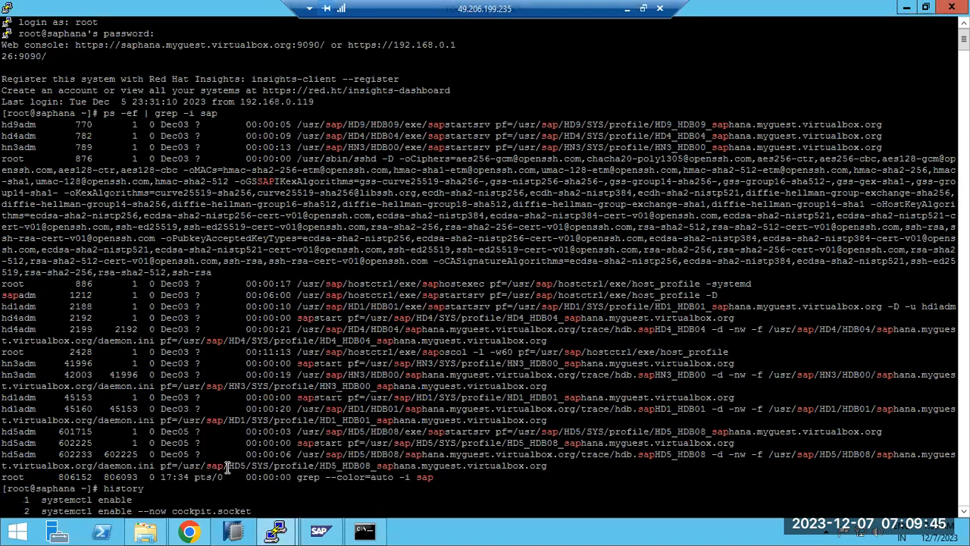
Copy the StartService FAIL error line from the saplinux1 session and open a new Chrome tab
mouse_move(275, 530)
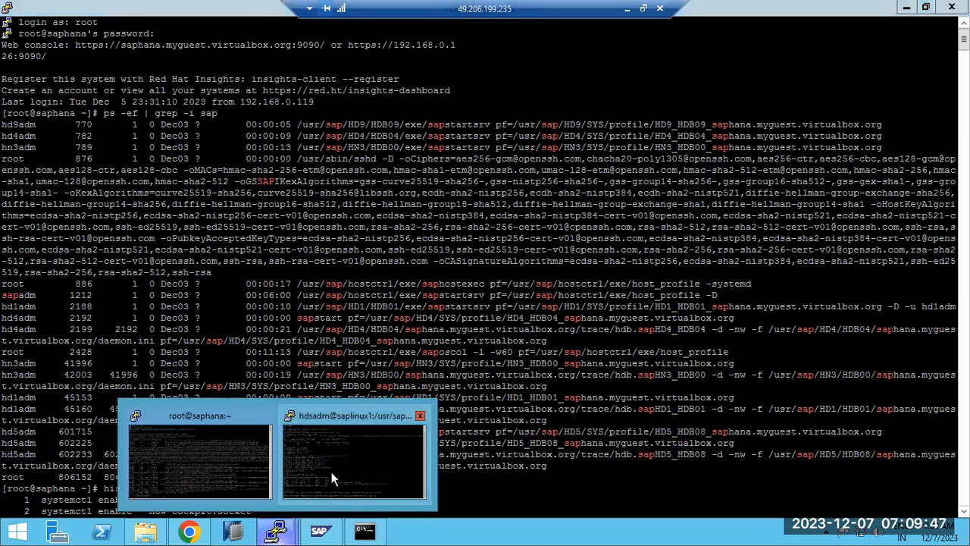
click(308, 460)
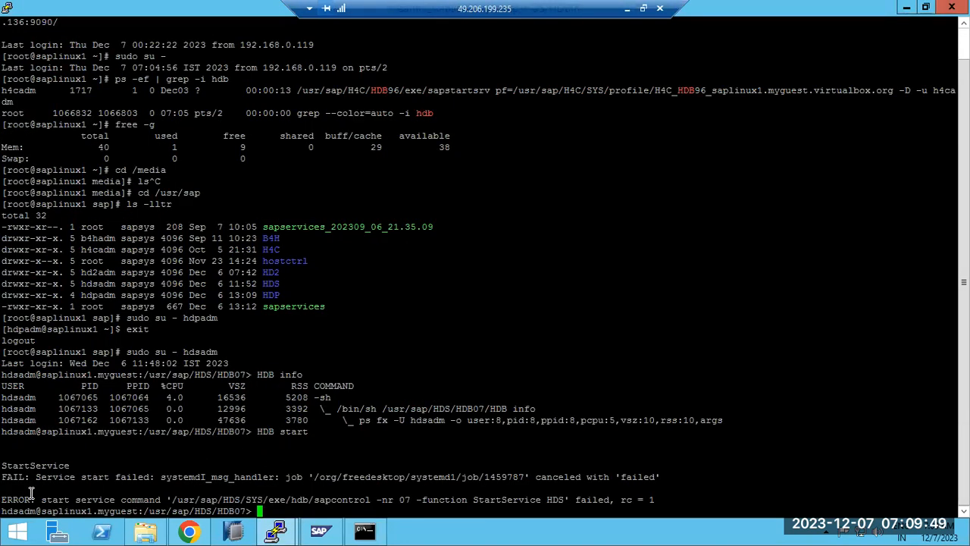
drag(6, 488, 262, 474)
click(6, 476)
drag(6, 477, 652, 476)
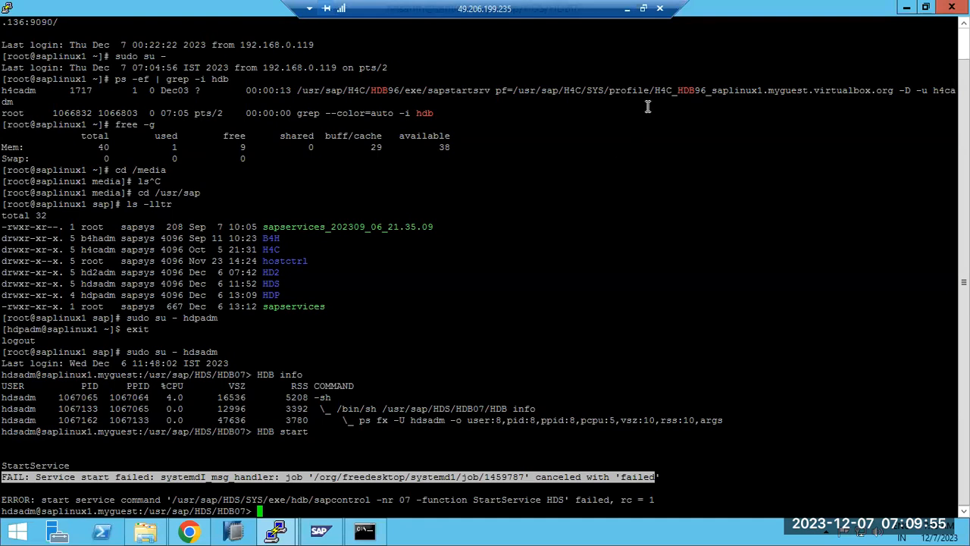
click(188, 530)
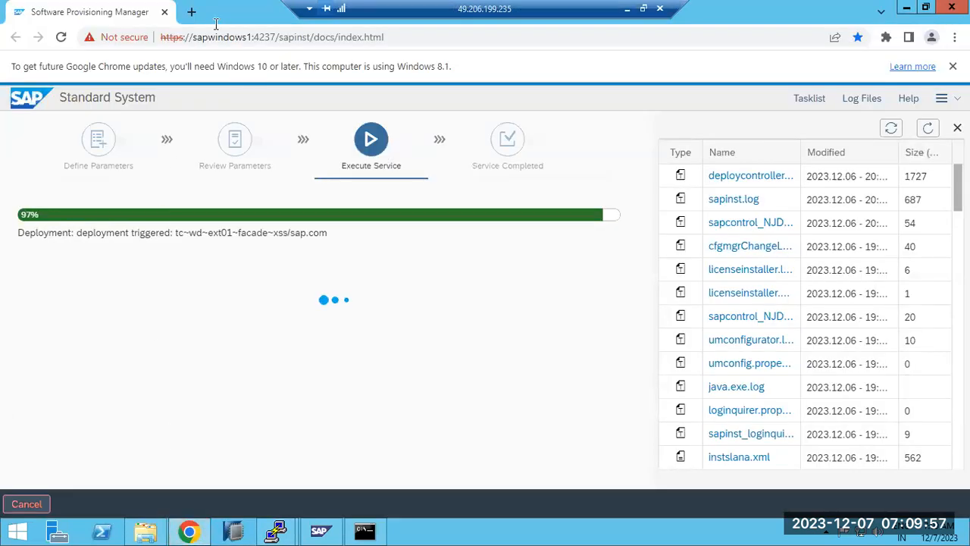
click(192, 11)
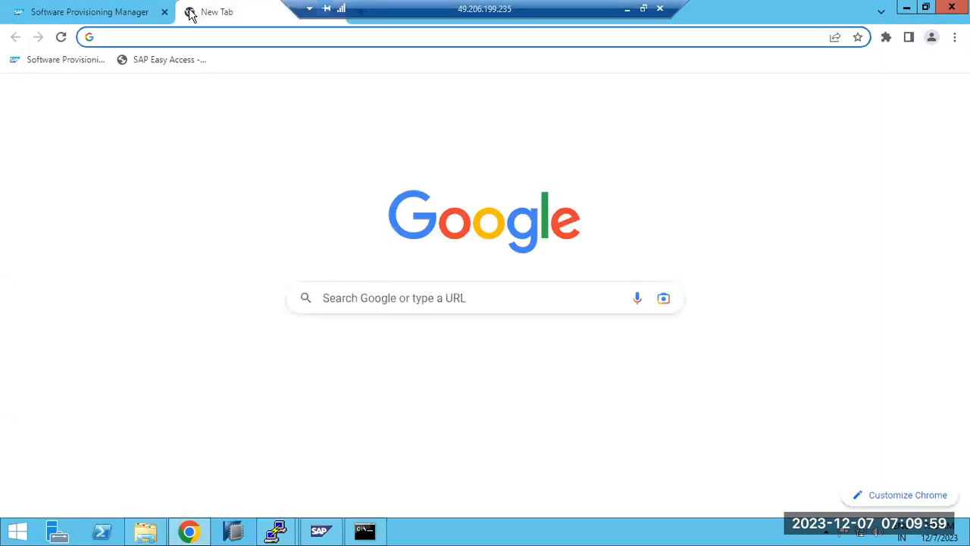
Search Google for the copied 'FAIL: Service start failed' error, staying signed out
key(ctrl+v)
key(Return)
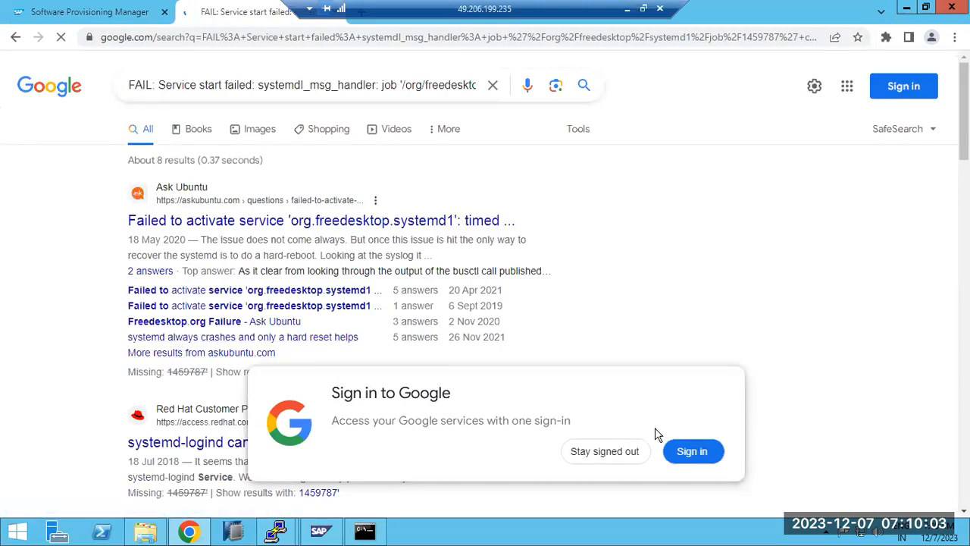
click(620, 459)
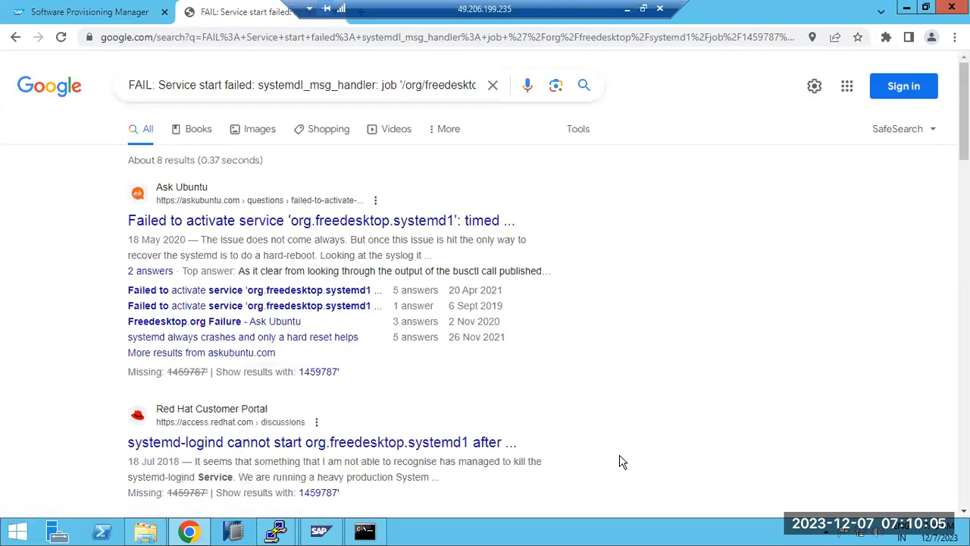
Read the Red Hat systemd-logind discussion, then go back to the search results
click(393, 446)
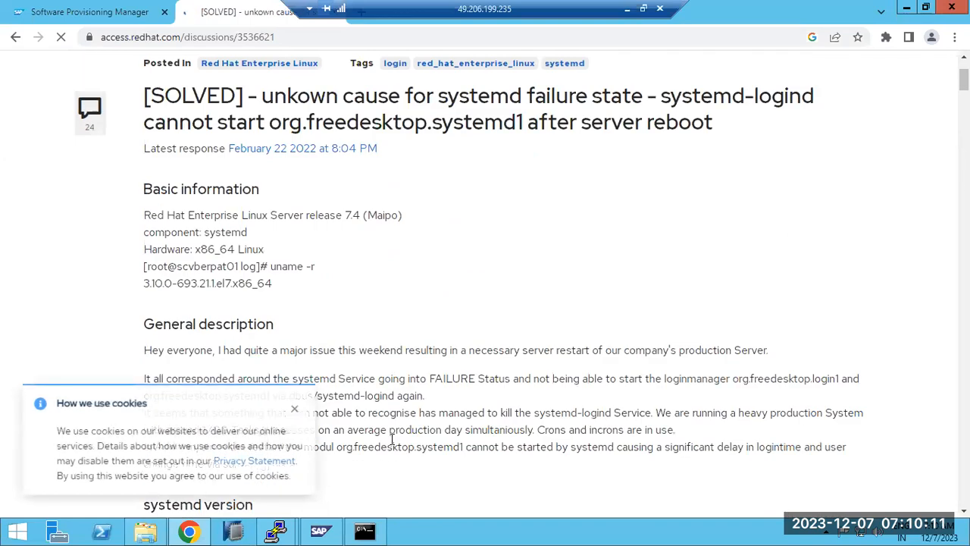
scroll(394, 446, down, 2)
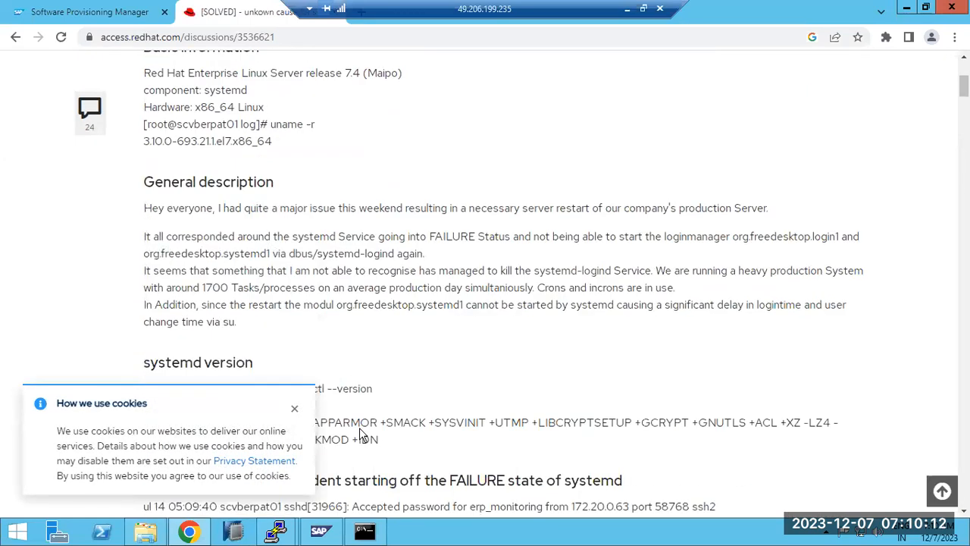
click(294, 410)
scroll(367, 439, down, 3)
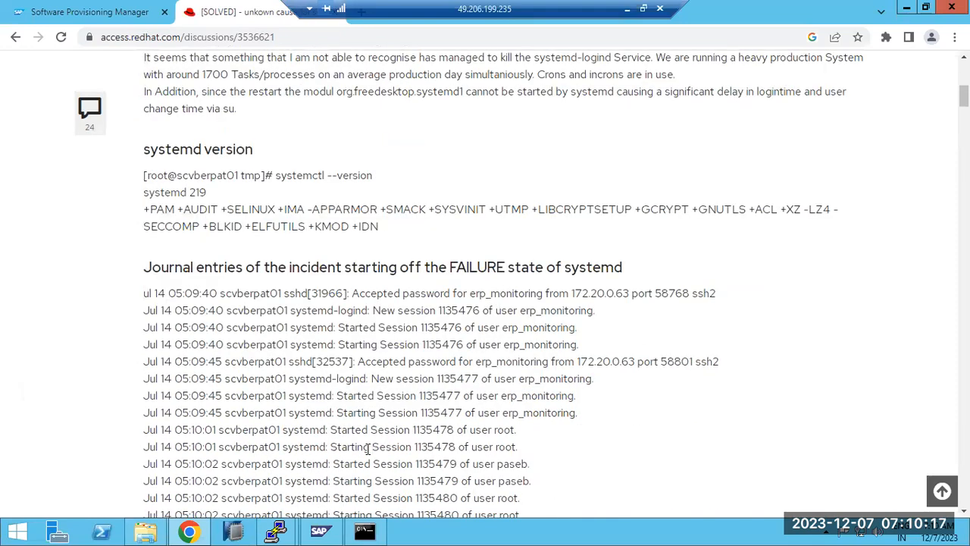
scroll(368, 447, down, 11)
scroll(366, 453, down, 6)
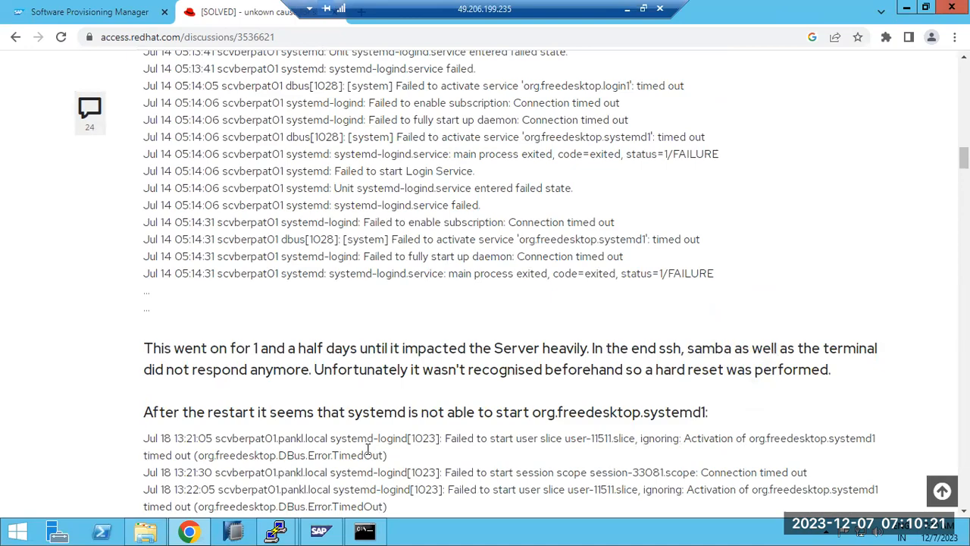
scroll(368, 448, down, 9)
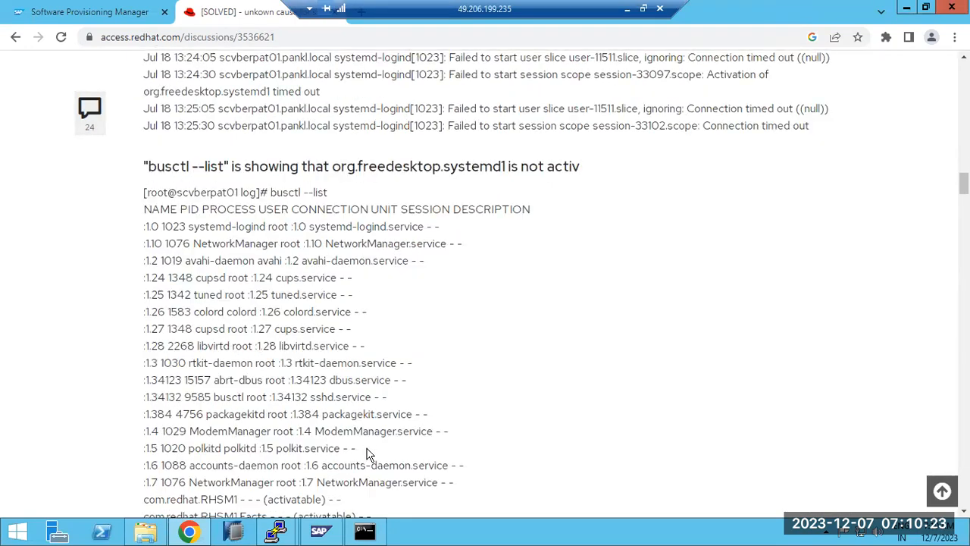
scroll(369, 455, down, 6)
scroll(368, 453, down, 15)
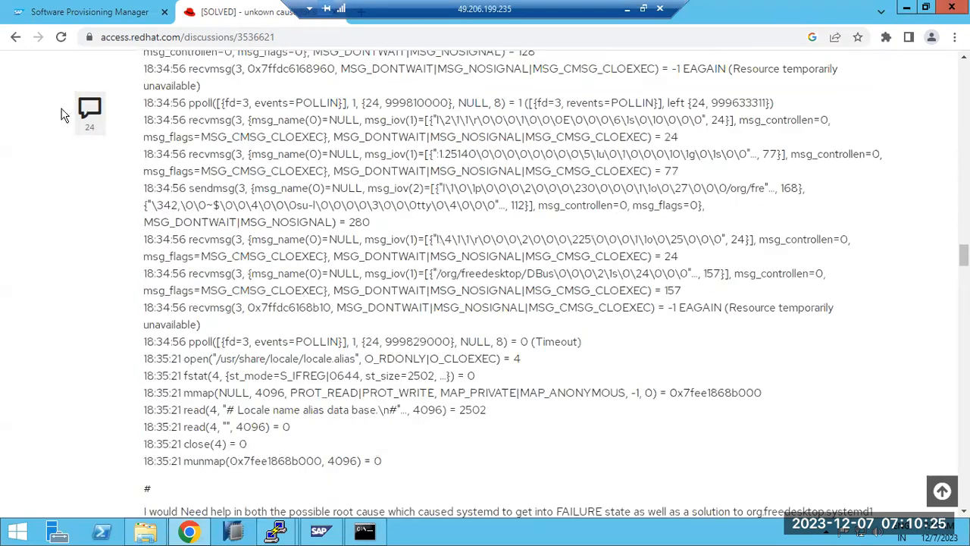
click(15, 36)
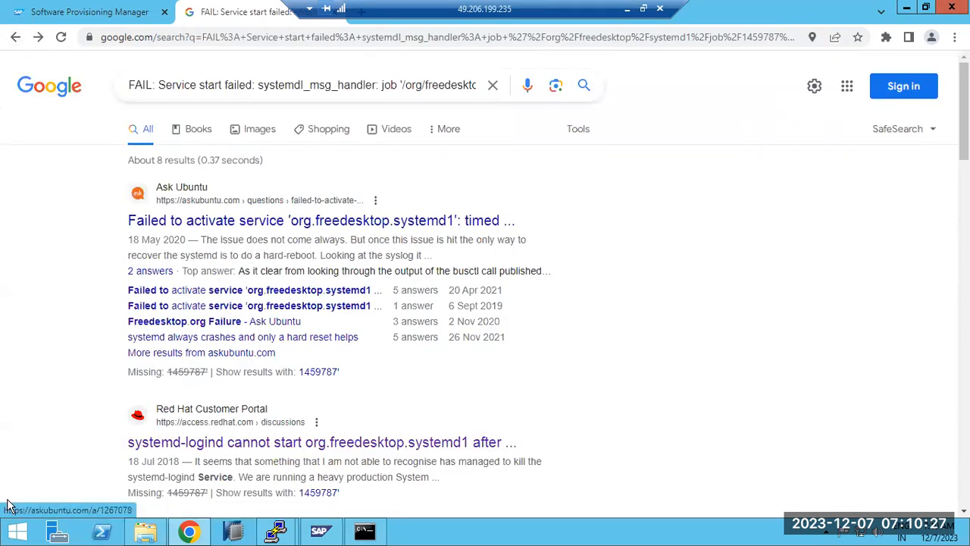
scroll(10, 504, down, 3)
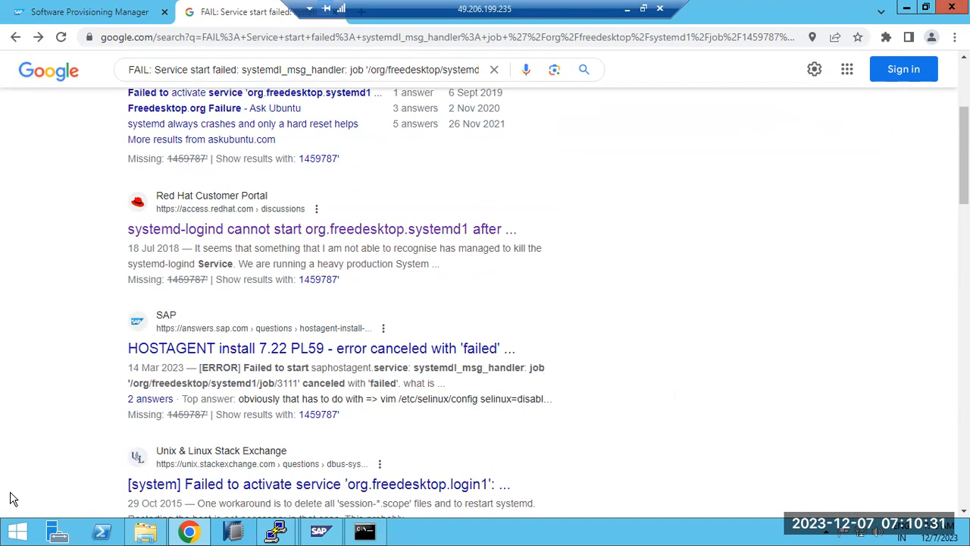
Open the HOSTAGENT 7.22 install error question and copy the best answer's vim /etc/selinux/config command
click(294, 353)
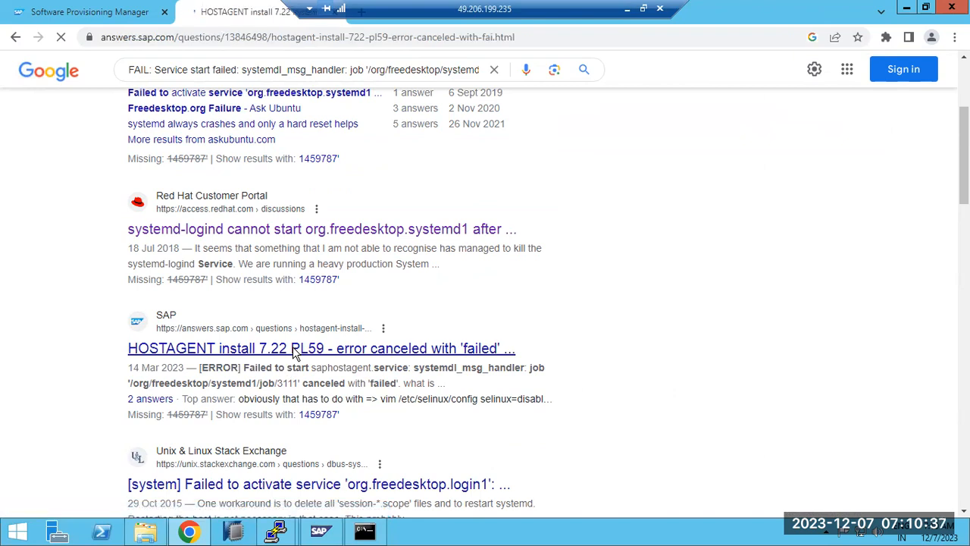
scroll(302, 417, down, 1)
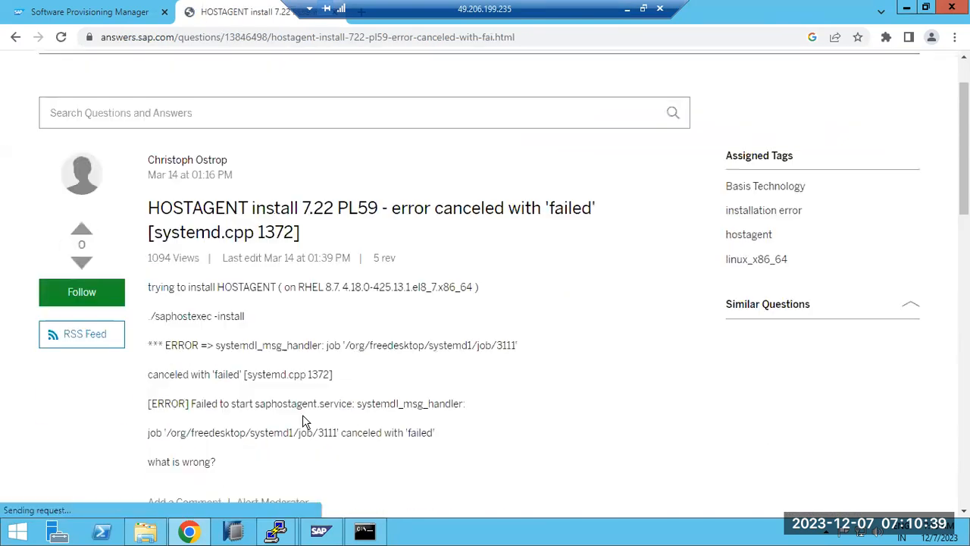
scroll(303, 421, down, 7)
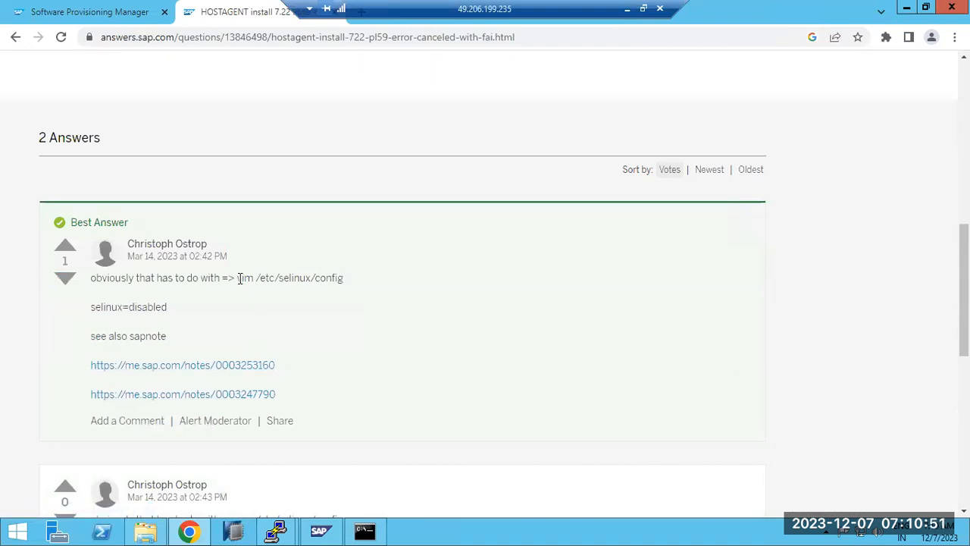
drag(91, 307, 182, 313)
scroll(199, 361, down, 3)
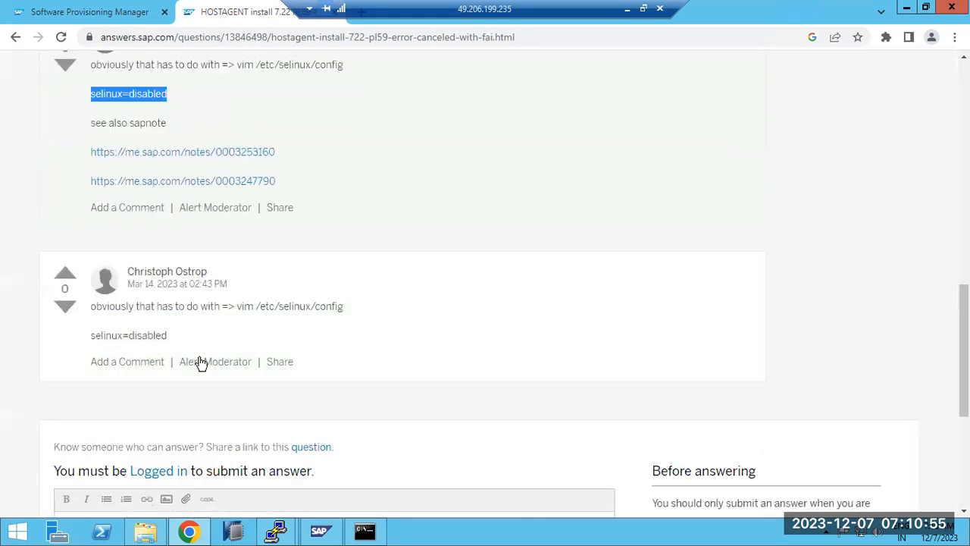
scroll(300, 342, down, 2)
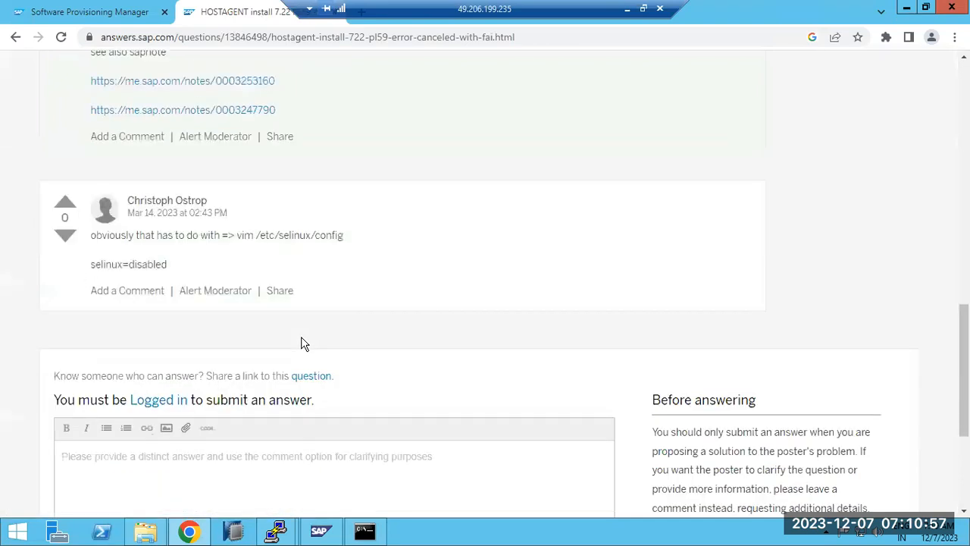
scroll(301, 343, up, 4)
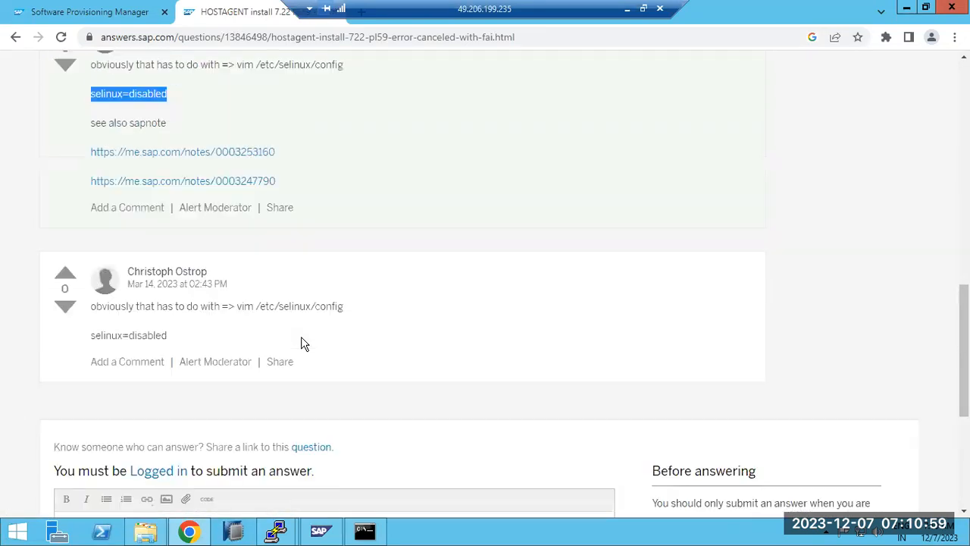
drag(236, 206, 345, 214)
key(ctrl+c)
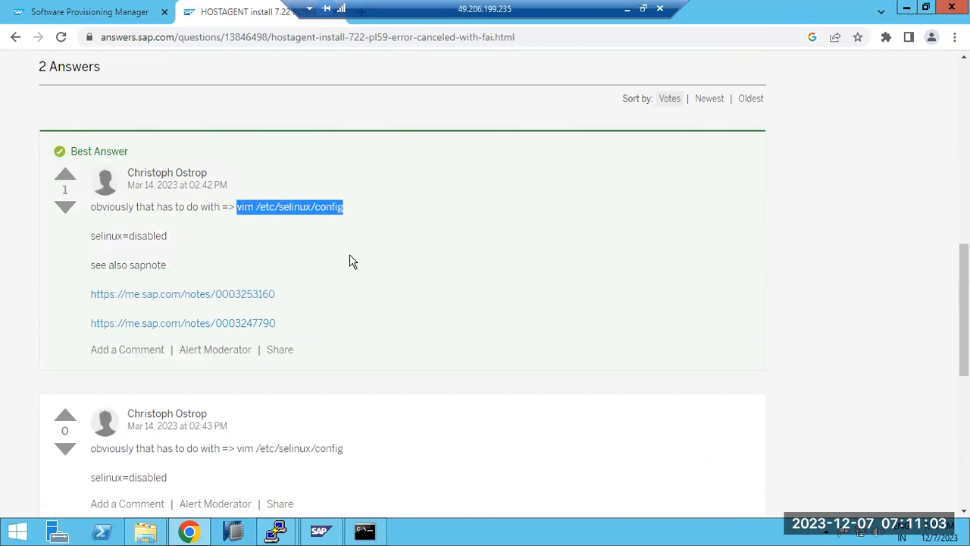
click(275, 530)
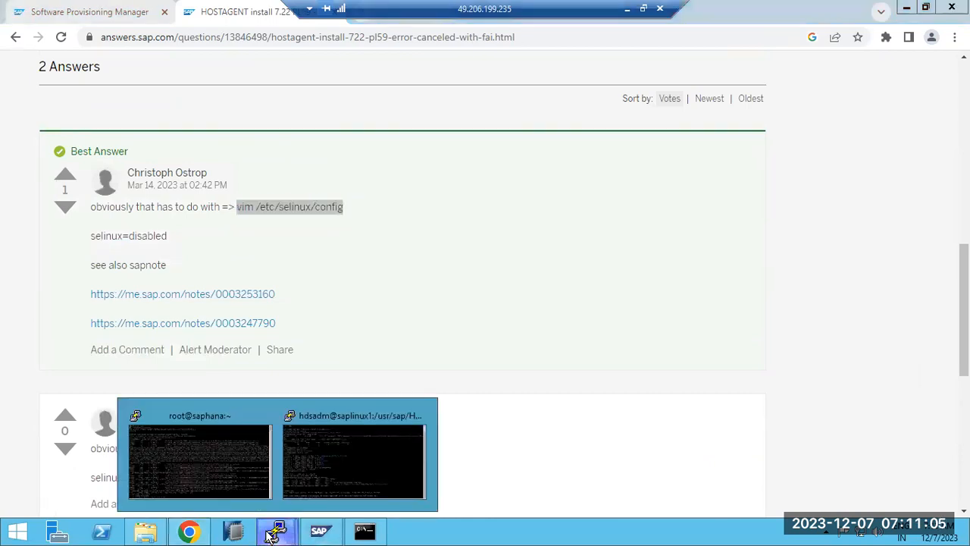
Open /etc/selinux/config in vim in the hdsadm saplinux1 terminal
click(292, 473)
right_click(327, 408)
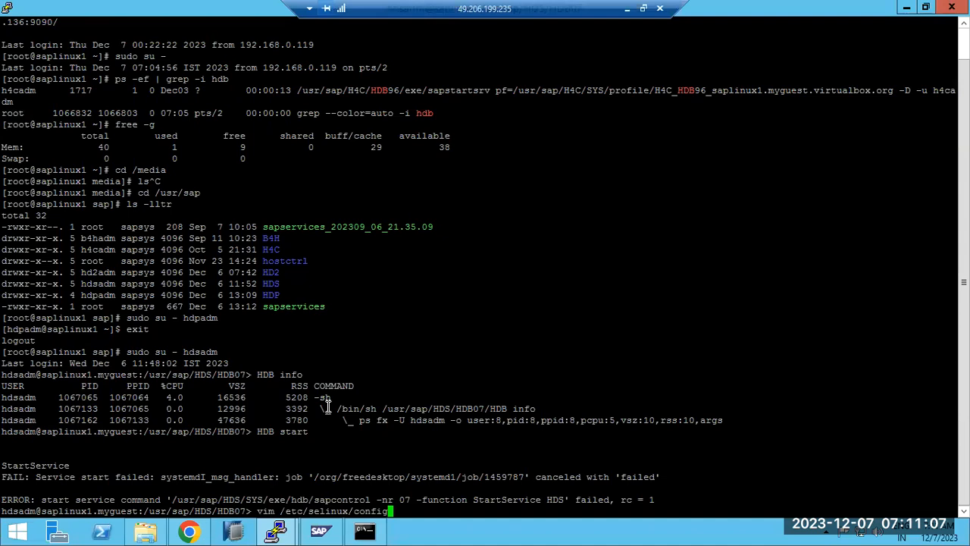
key(Return)
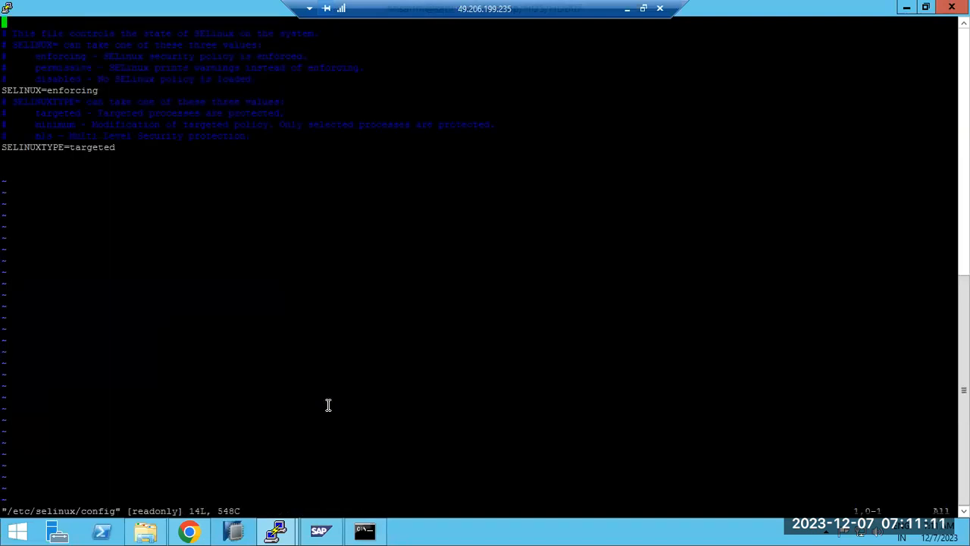
Replace the SELINUX value enforcing with disabled, then bring the O'Reilly page back
key(Down)
key(Down)
key(Down)
key(Down)
key(Down)
key(Down)
key(Right)
key(Right)
key(Right)
key(Right)
key(Right)
key(Right)
key(Right)
key(Right)
key(Right)
key(Right)
key(Right)
key(Right)
key(Right)
key(Right)
key(Right)
key(Right)
key(Left)
key(Left)
key(Left)
key(Left)
key(Left)
key(Left)
key(Left)
key(Left)
key(i)
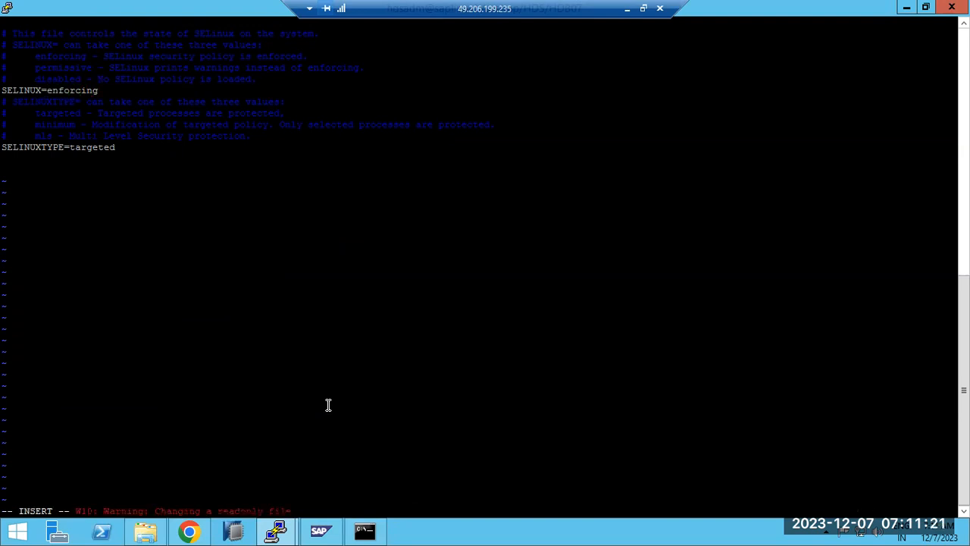
key(Delete)
key(Delete)
key(Delete)
key(Delete)
key(Delete)
double_click(52, 79)
right_click(53, 76)
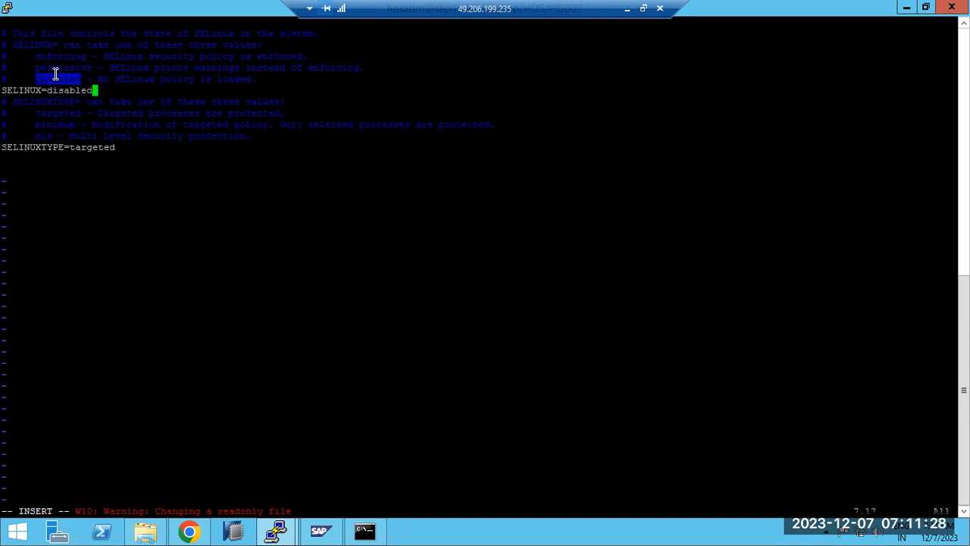
click(626, 8)
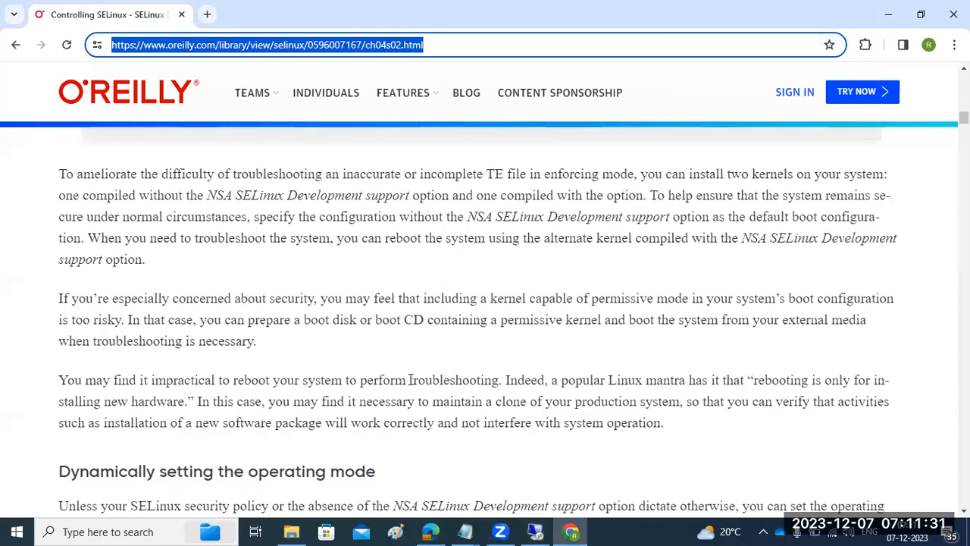
Find the cat/echo /selinux/enforce commands on the O'Reilly page, then return to vim
scroll(409, 380, down, 8)
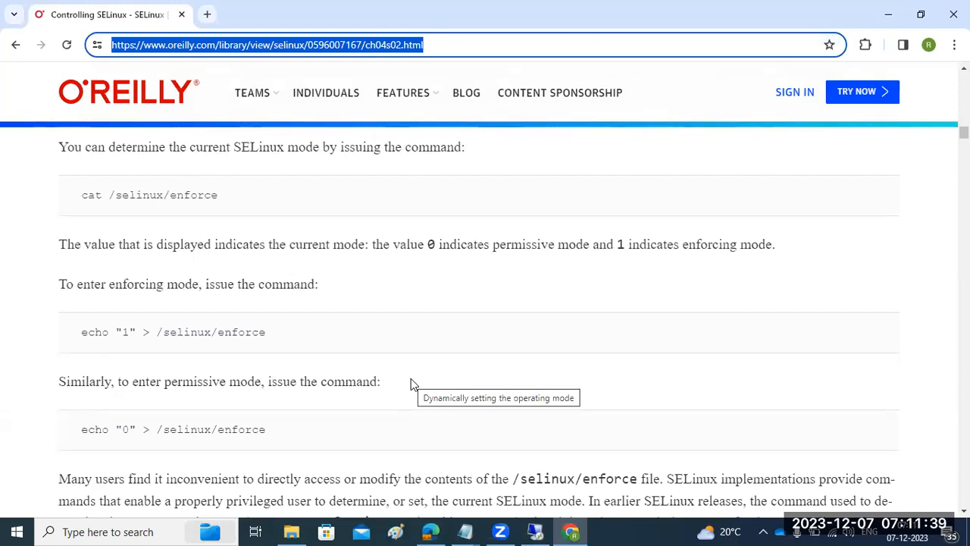
scroll(410, 380, up, 1)
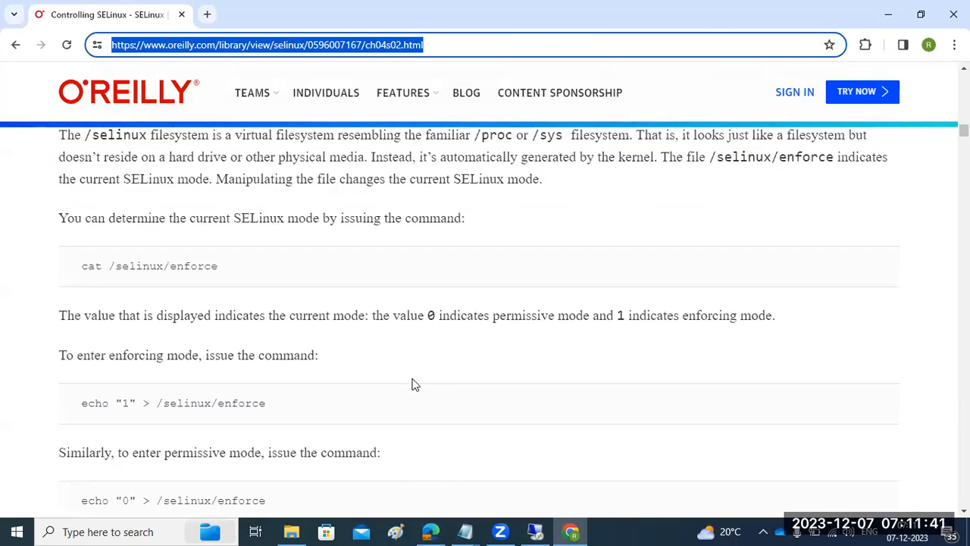
click(535, 531)
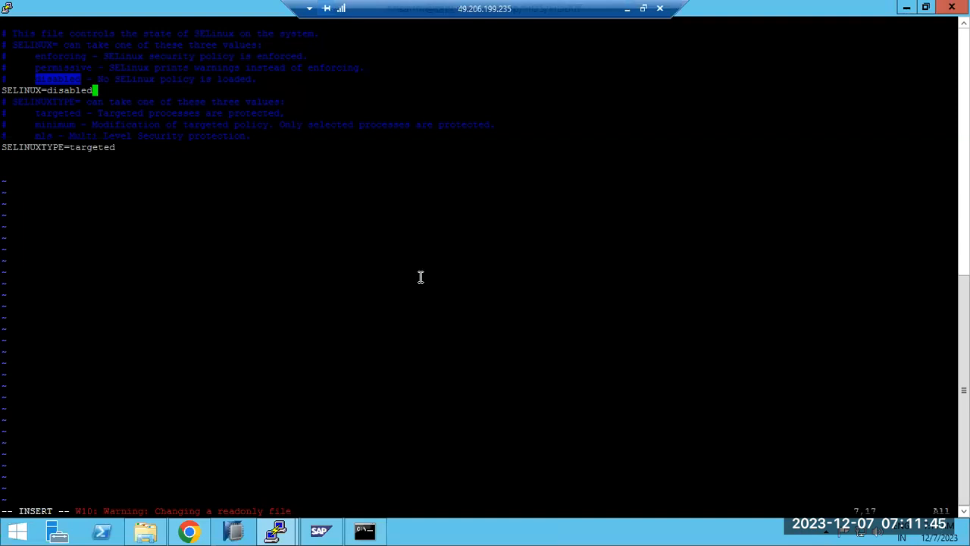
Try forcing a save with :wq! twice, hit E212, and quit vim with :q!
key(Escape)
text(:wq!)
key(Return)
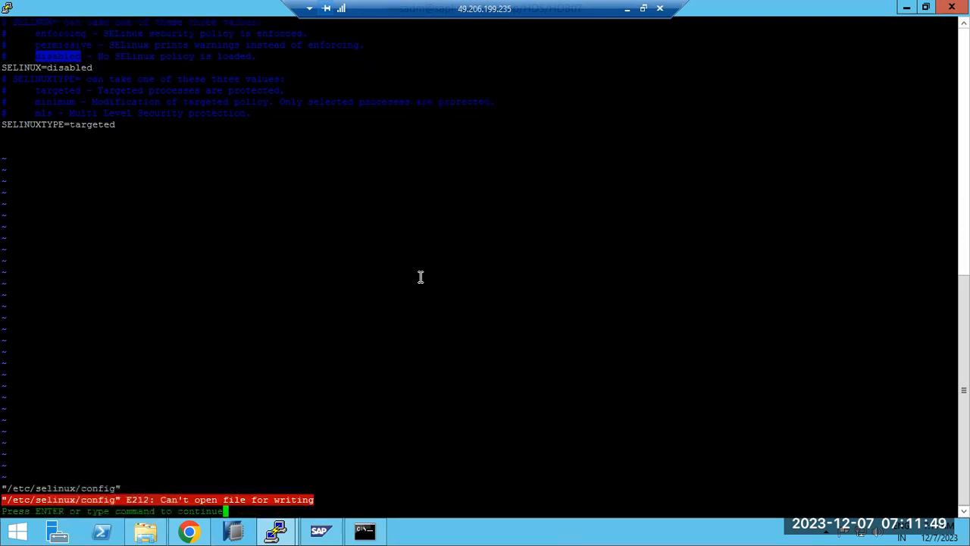
text(:wq!)
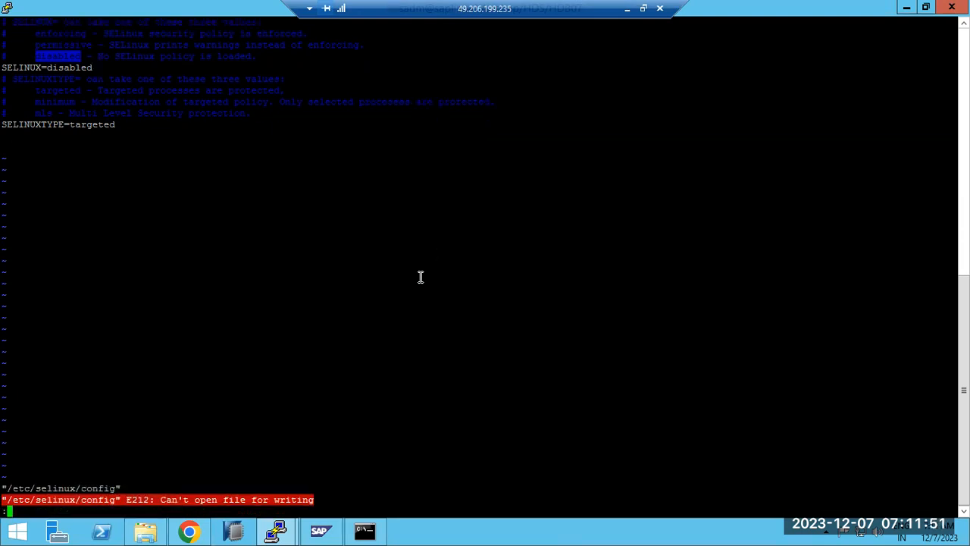
key(Return)
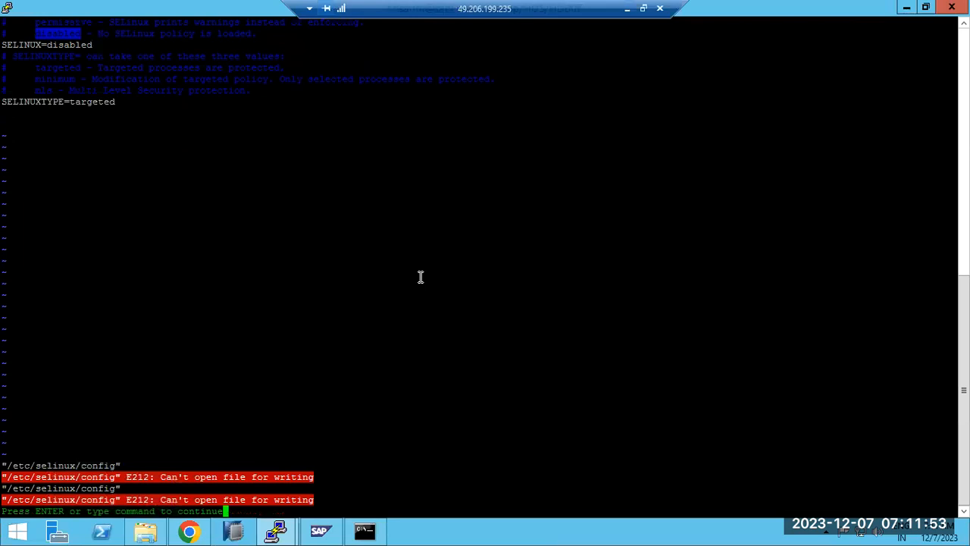
text(:q!)
key(Return)
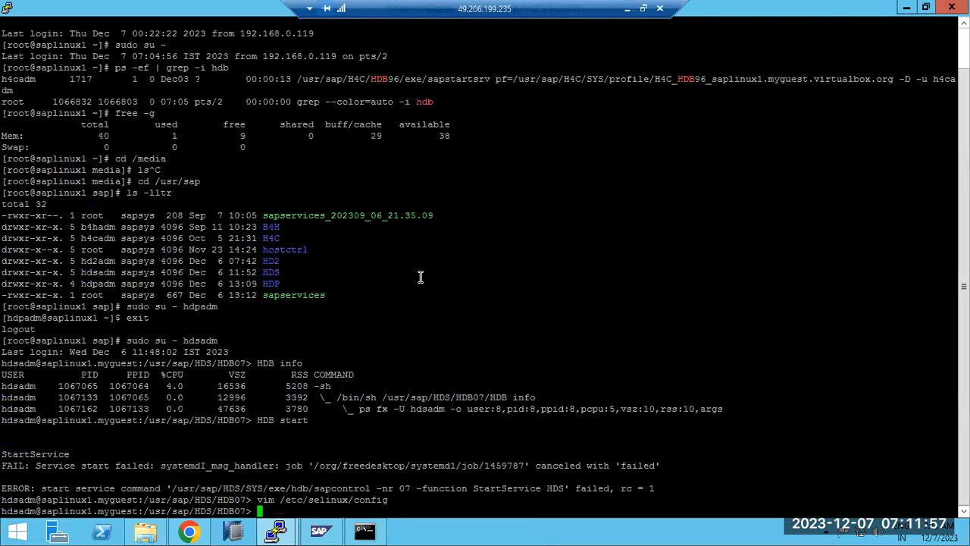
Log out of hdsadm back to root and show the O'Reilly SELinux page
text(exit)
key(Return)
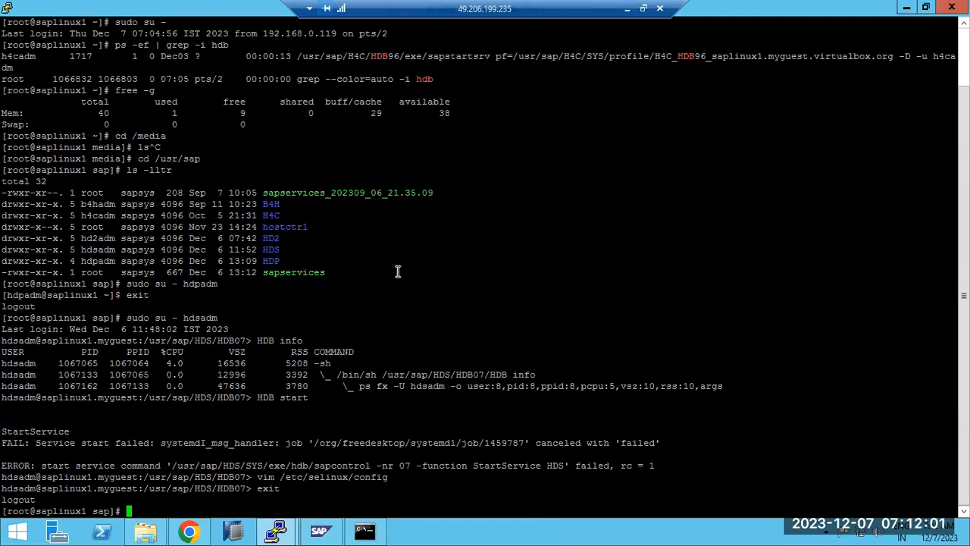
click(628, 10)
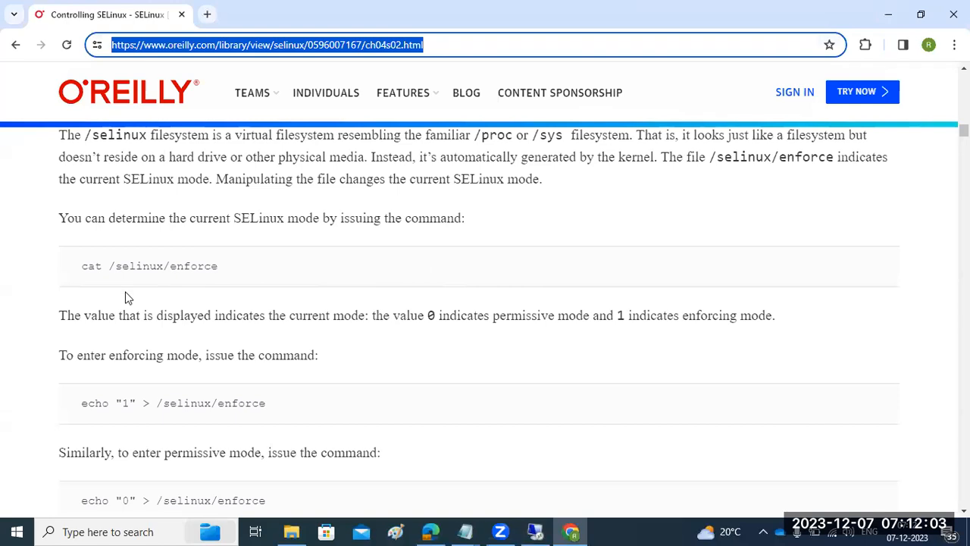
Run the book's cat /selinux/enforce in the root terminal; it reports No such file or directory
drag(81, 265, 222, 269)
key(ctrl+c)
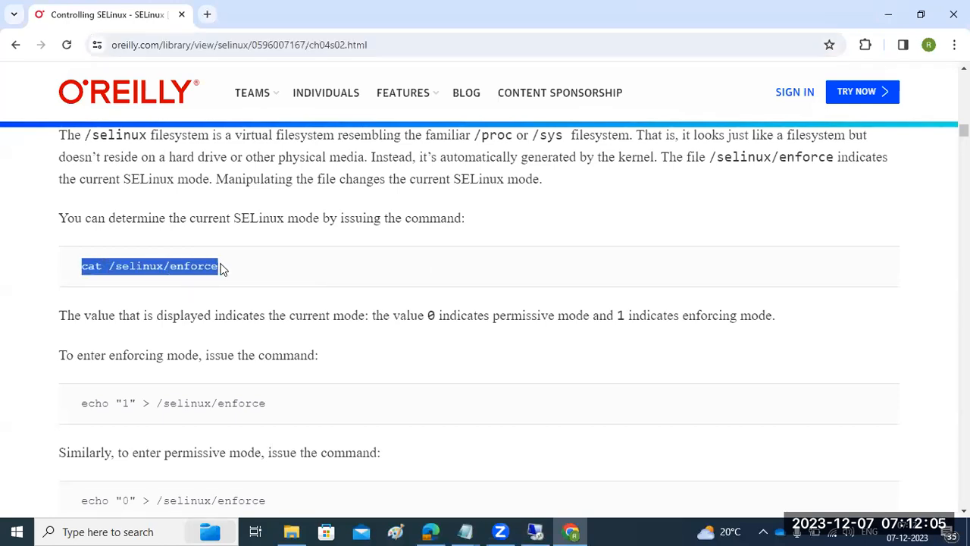
click(535, 532)
right_click(500, 364)
key(Return)
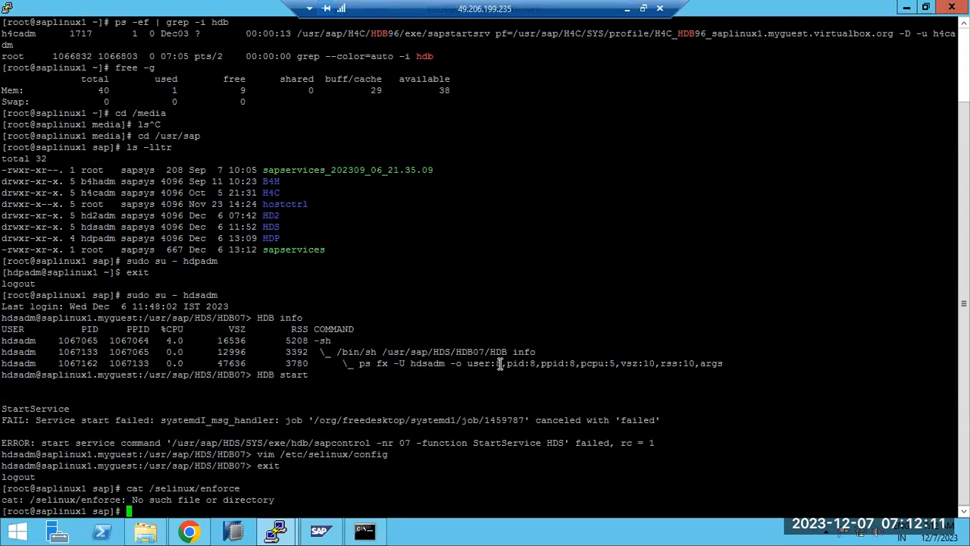
Scroll back up the O'Reilly SELinux page, then return to the remote terminal
click(627, 9)
scroll(309, 286, up, 4)
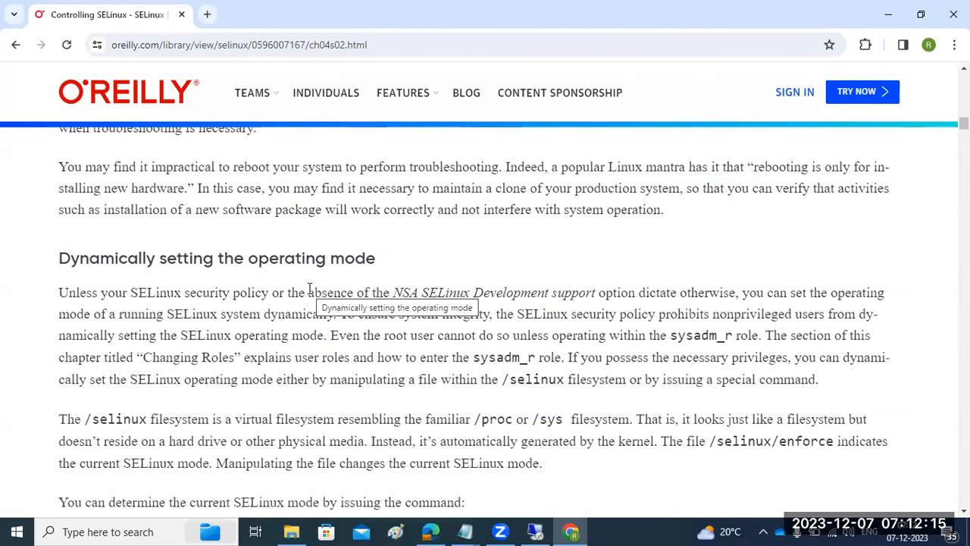
scroll(308, 288, up, 7)
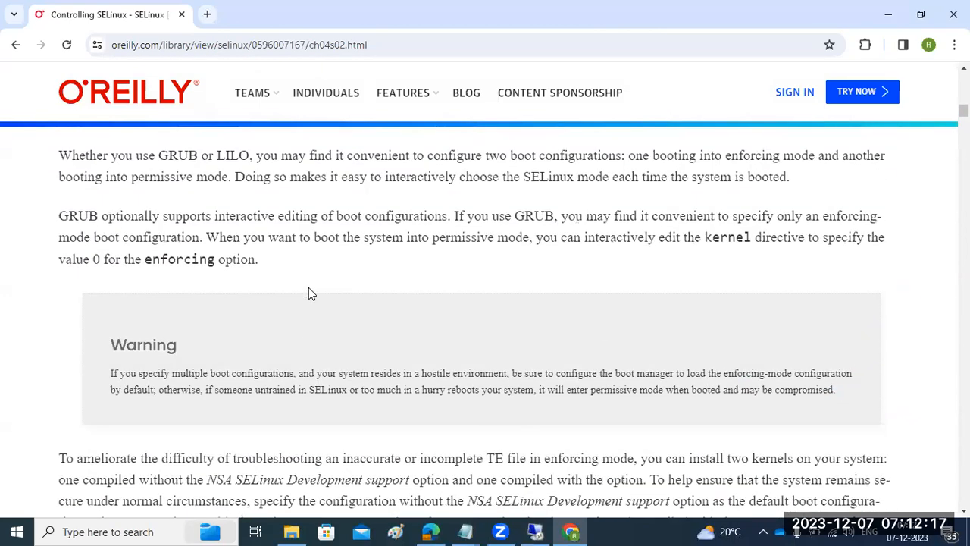
scroll(308, 292, up, 4)
scroll(309, 293, up, 4)
scroll(309, 287, up, 9)
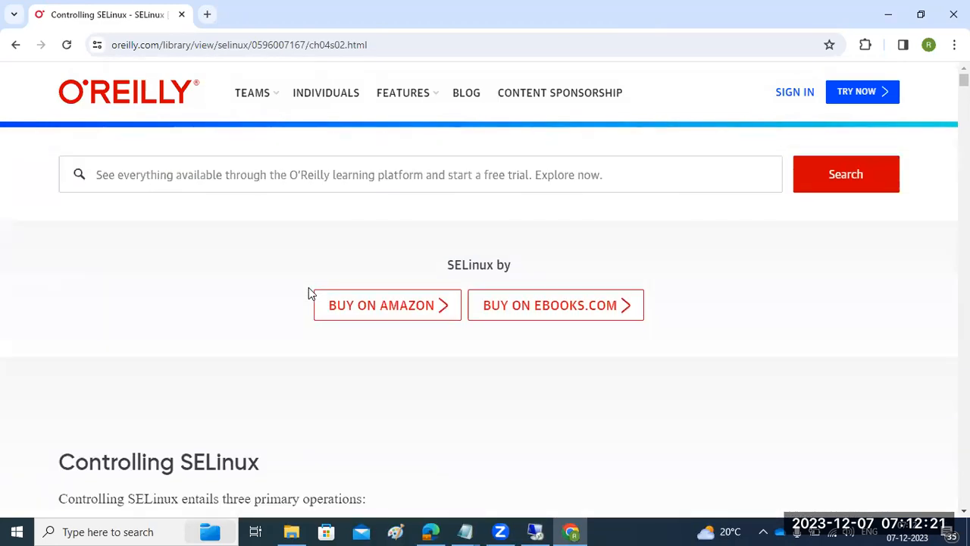
click(535, 530)
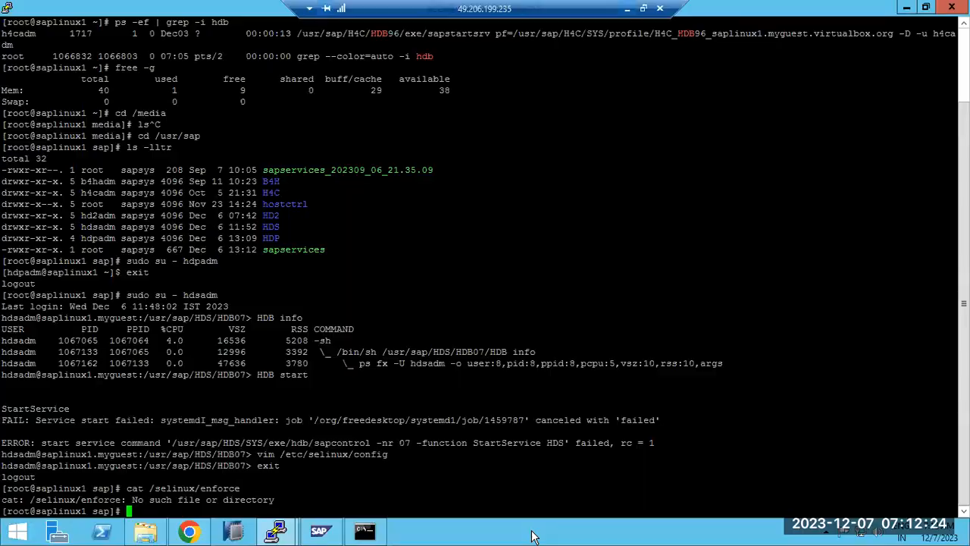
Open /etc/selinux/config in vim as root, using the command copied from the SAP answer
click(190, 532)
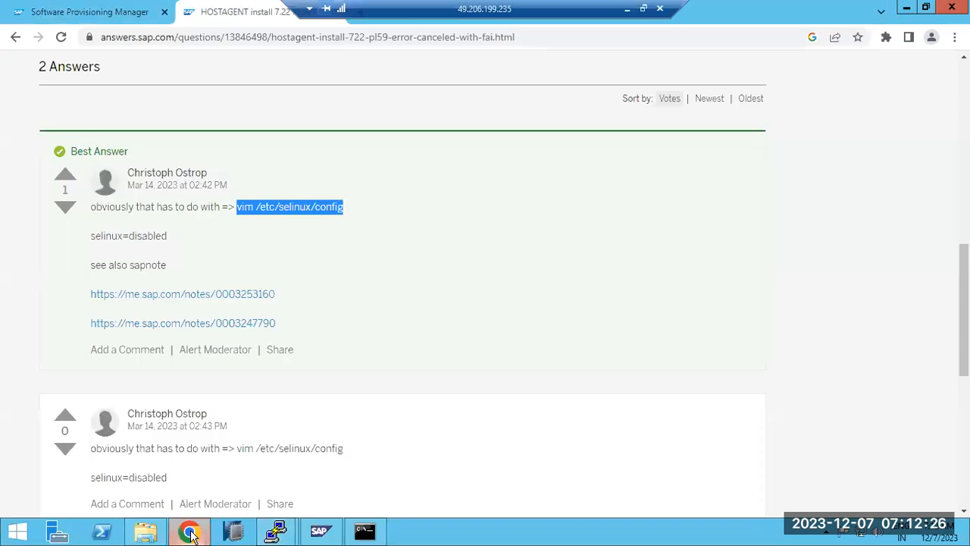
right_click(241, 208)
click(271, 219)
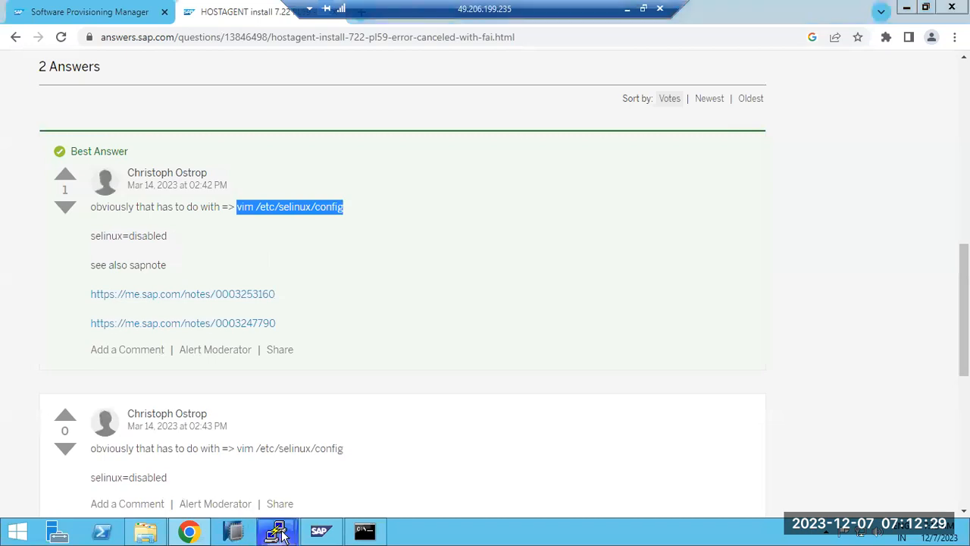
mouse_move(281, 533)
click(325, 464)
right_click(343, 398)
key(Return)
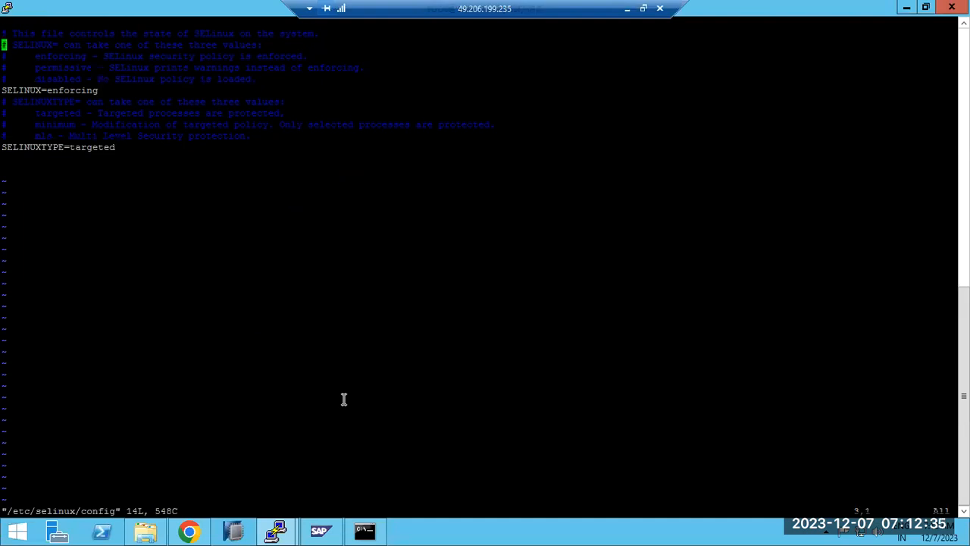
Replace SELINUX=enforcing with SELINUX=disabled and save the file with :wq!
key(Down)
key(Right)
key(Right)
key(Right)
key(Right)
key(Right)
key(Right)
key(Right)
key(Right)
key(i)
key(Delete)
key(Delete)
key(Delete)
key(Delete)
key(Delete)
key(Delete)
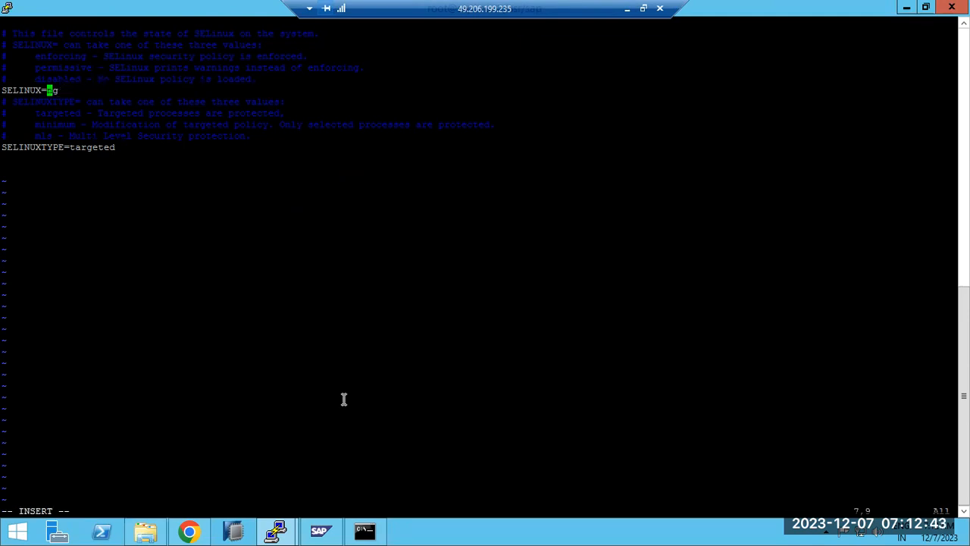
double_click(69, 79)
right_click(70, 79)
key(Escape)
text(:wq!)
key(Return)
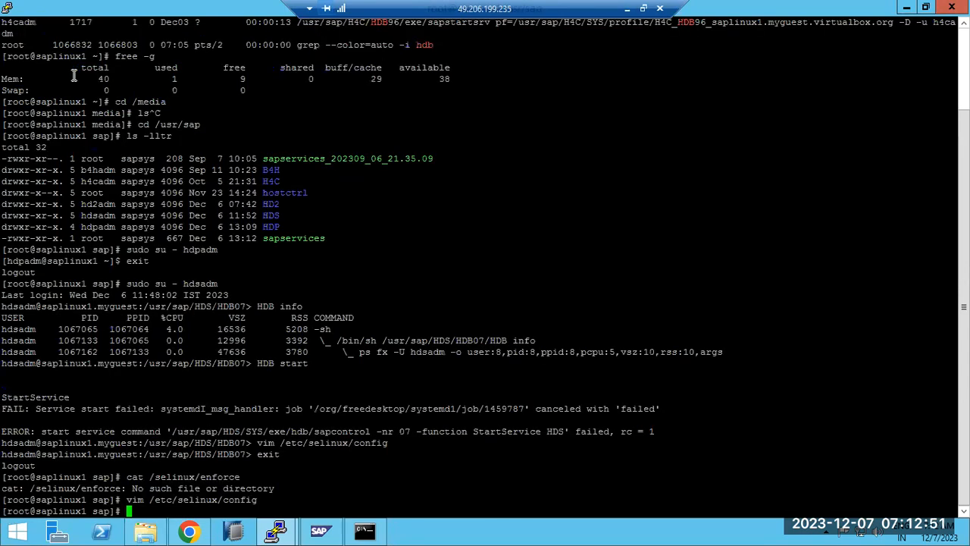
Highlight the selinux=disabled advice on the SAP answers page, then return to the root PuTTY terminal
click(627, 9)
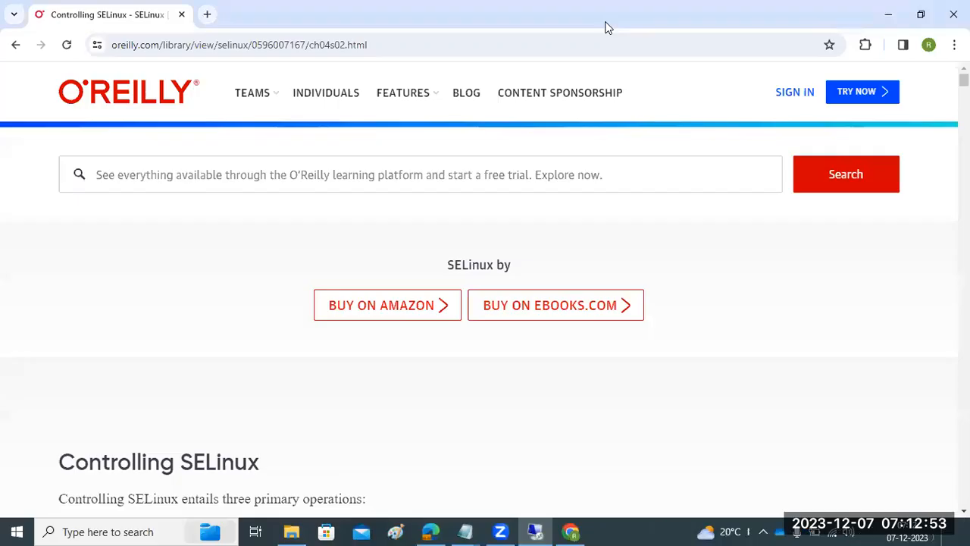
scroll(210, 335, down, 4)
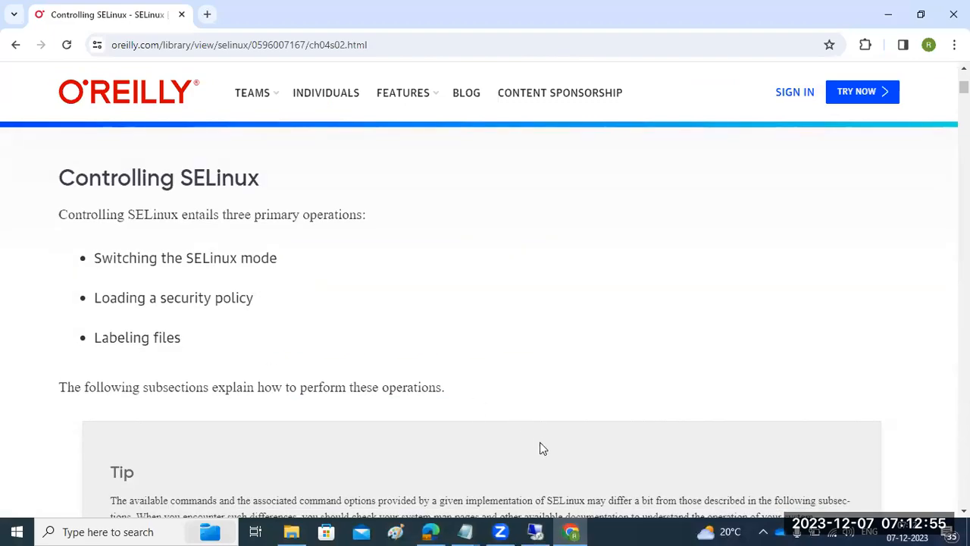
click(534, 532)
click(188, 531)
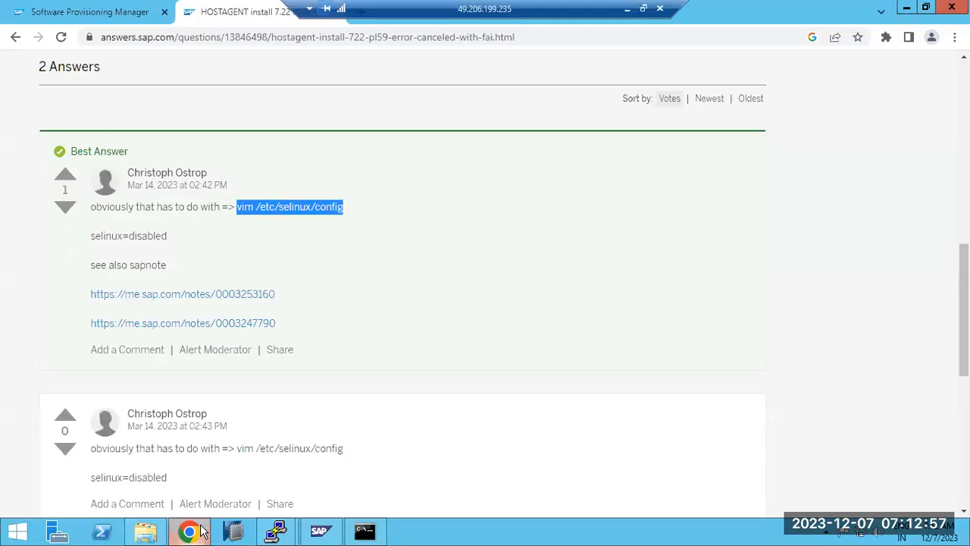
click(89, 239)
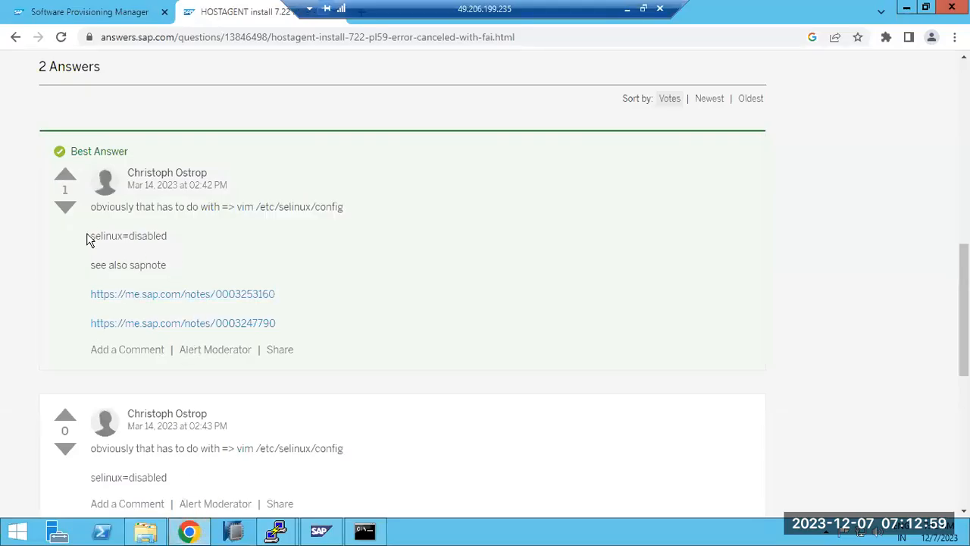
drag(88, 239, 188, 238)
scroll(176, 350, down, 5)
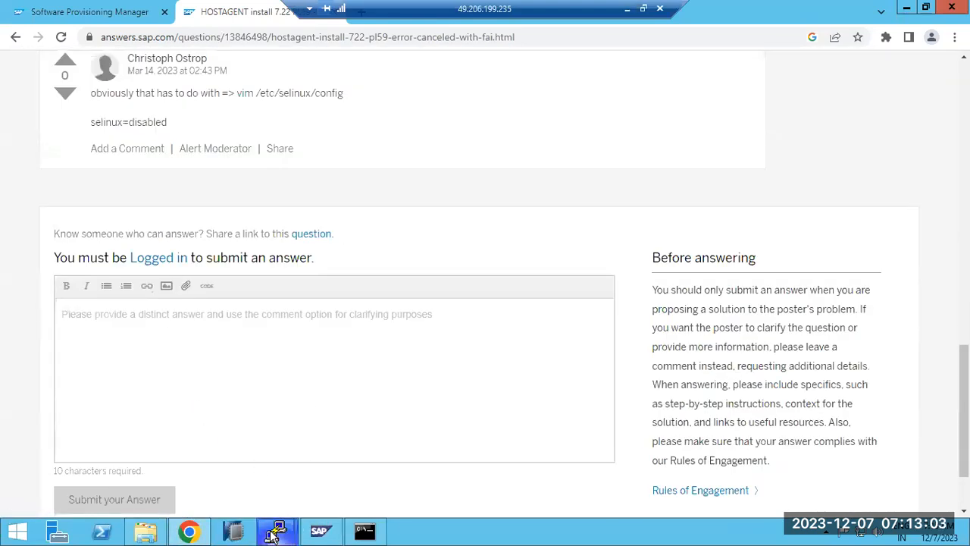
mouse_move(276, 531)
click(322, 416)
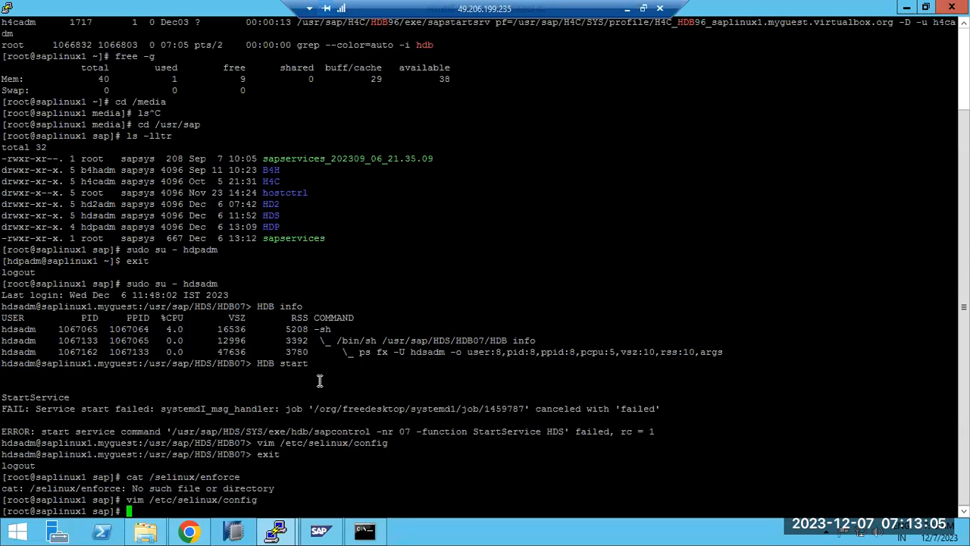
Reboot the saplinux1 server and dismiss the connection-closed error
text(reboot)
key(Return)
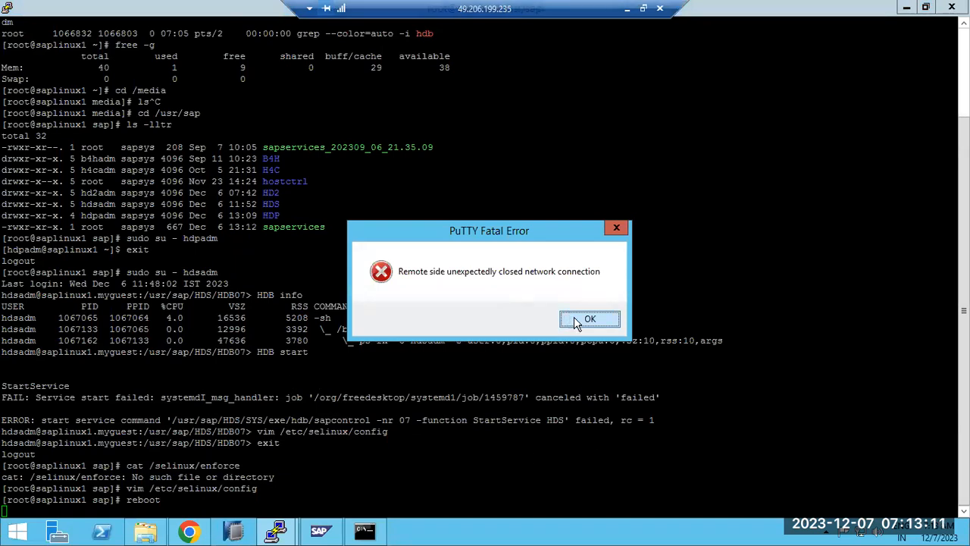
click(576, 321)
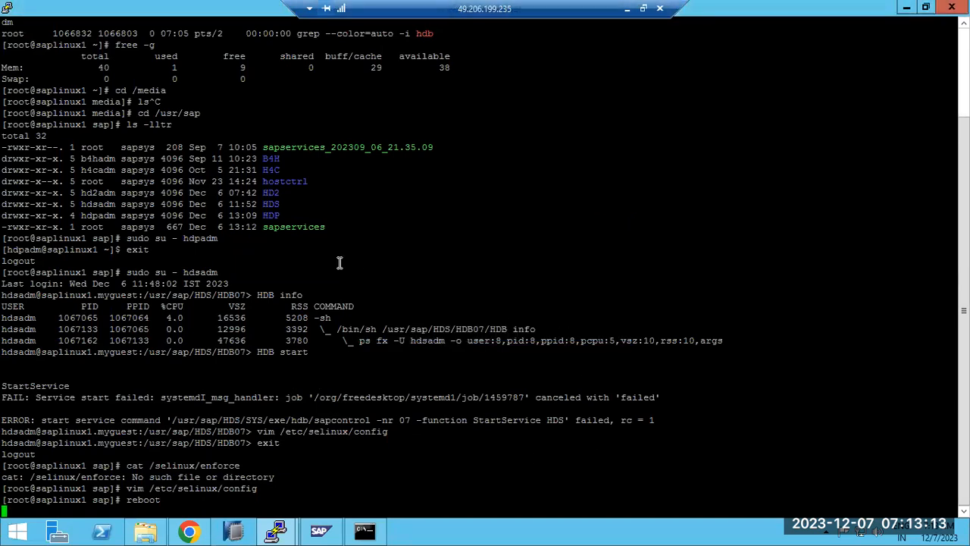
Bring up the earlier inactive PuTTY session and open its window system menu
click(7, 8)
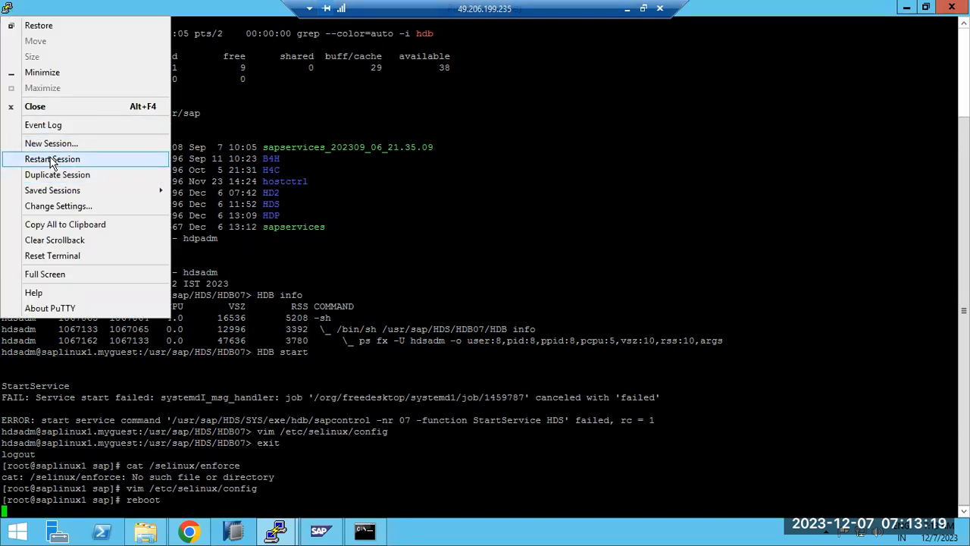
click(276, 530)
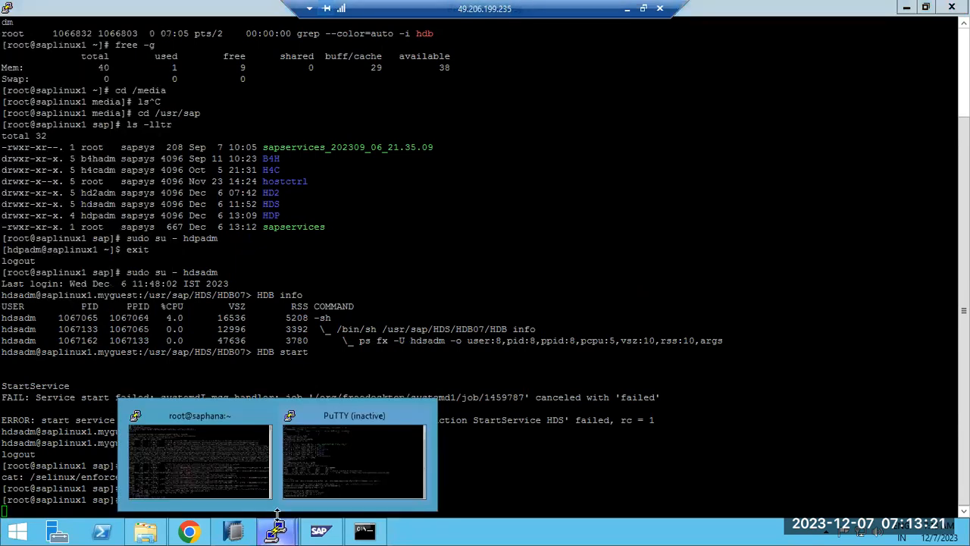
click(327, 447)
click(8, 11)
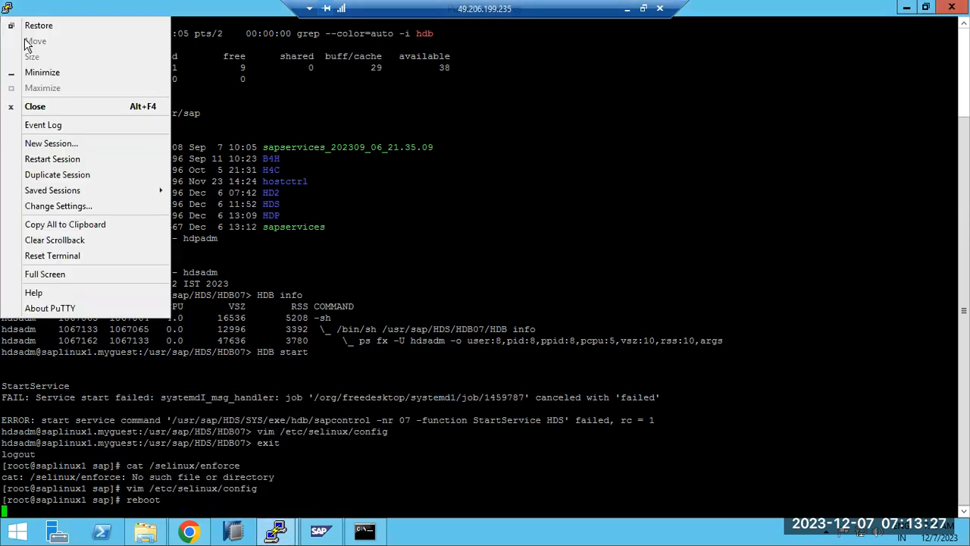
click(59, 158)
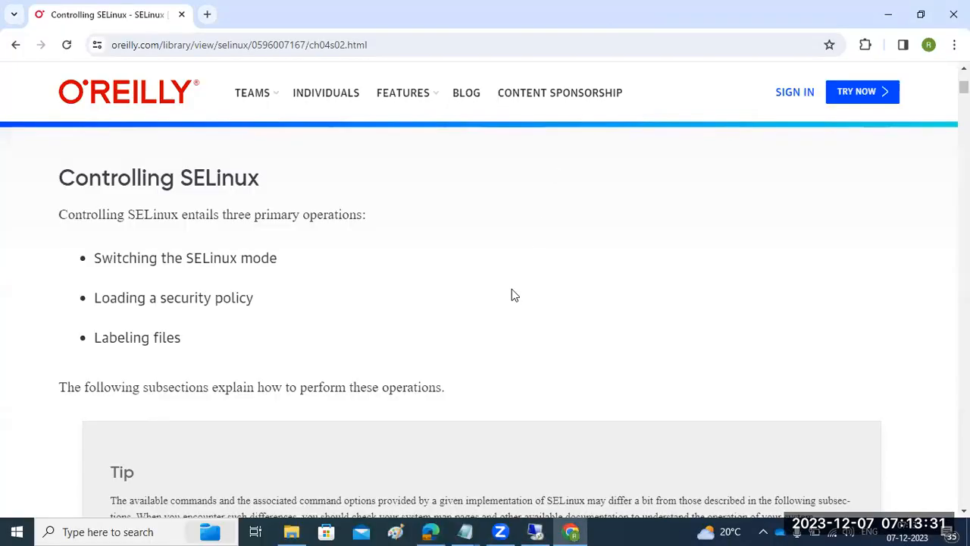
Go back to the cd /etc/selinux Google results, scroll through the SELinux answers, then minimize Chrome
click(17, 46)
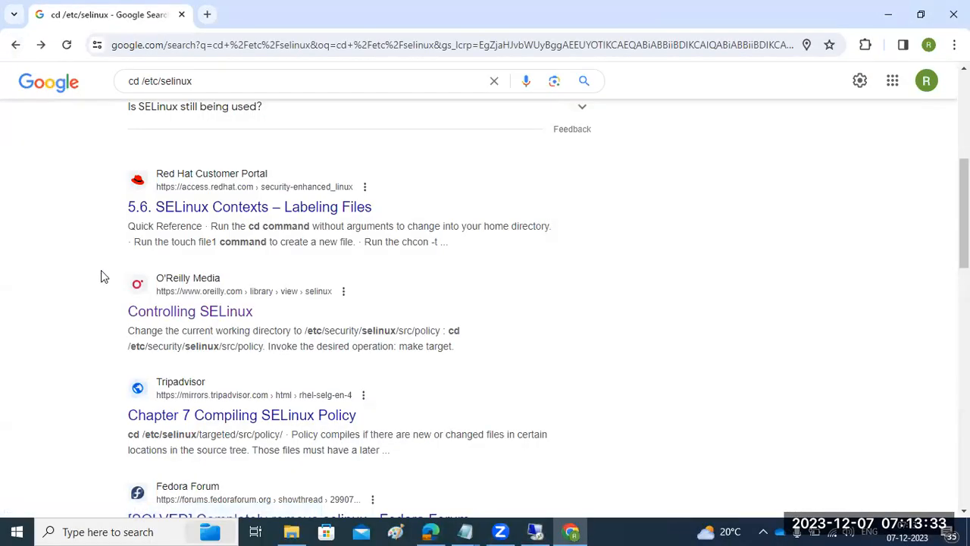
scroll(101, 269, down, 6)
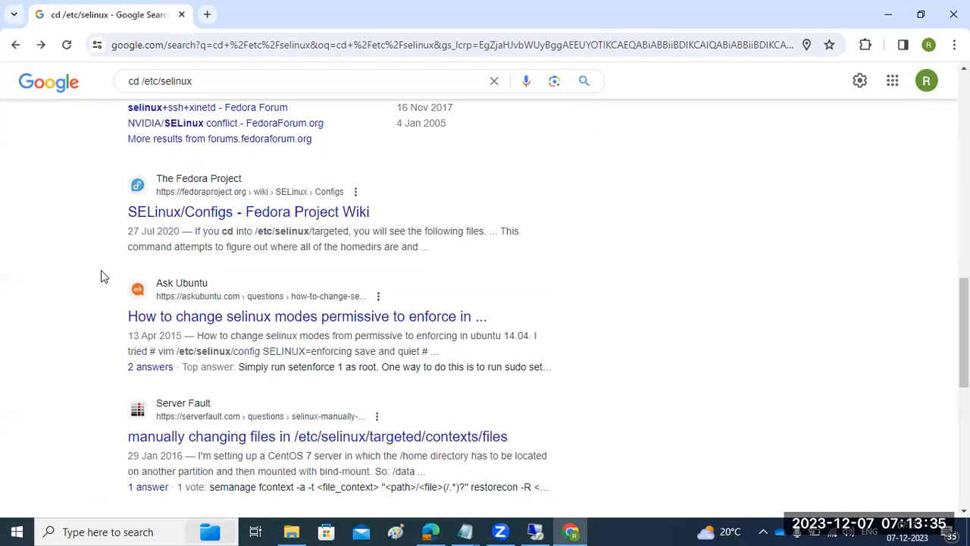
scroll(104, 273, down, 1)
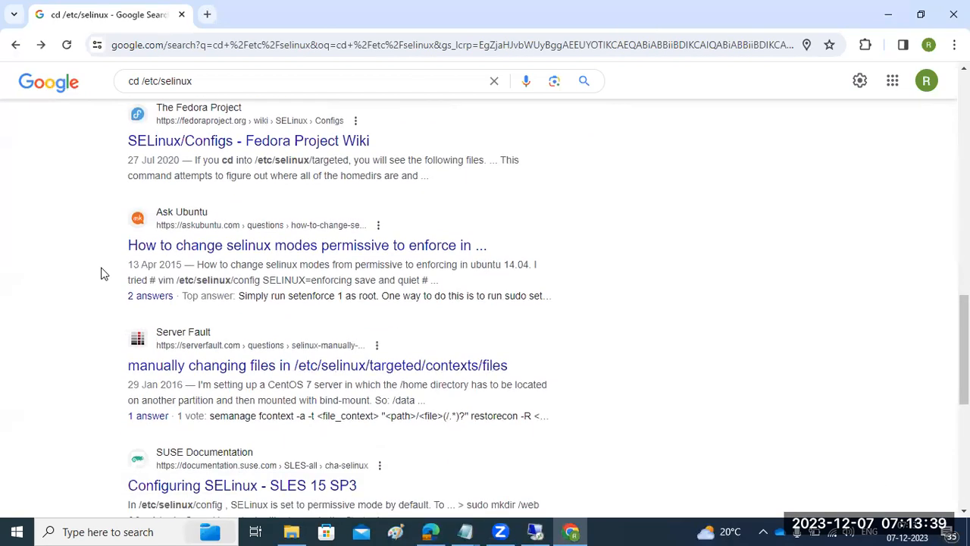
scroll(104, 274, down, 4)
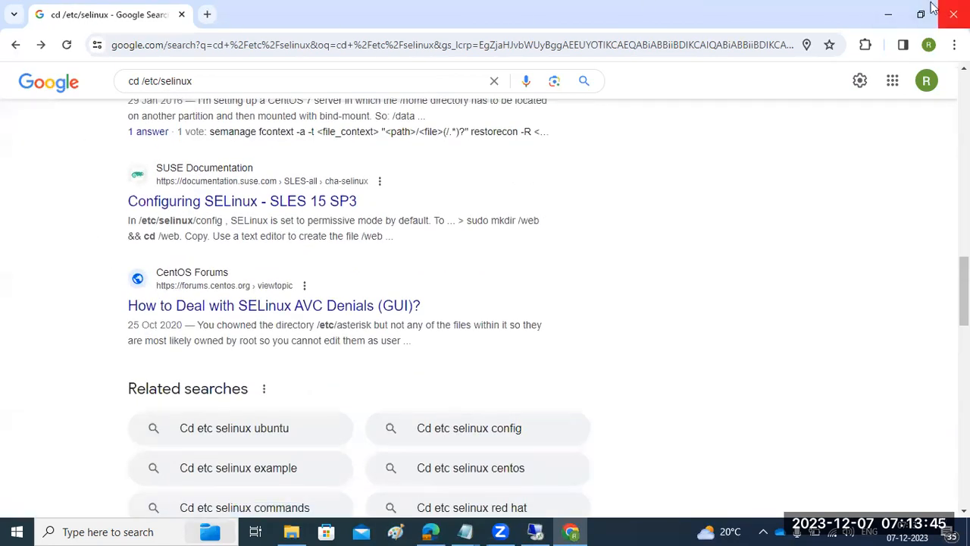
click(894, 12)
Start a duplicate PuTTY session to saplinux1, dismiss the timeout error, and maximize the new window
click(534, 533)
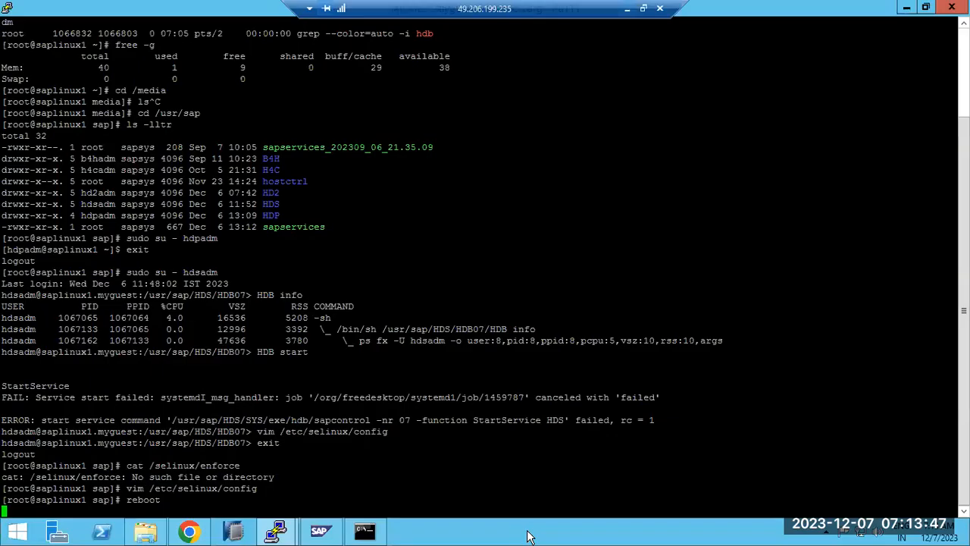
click(9, 11)
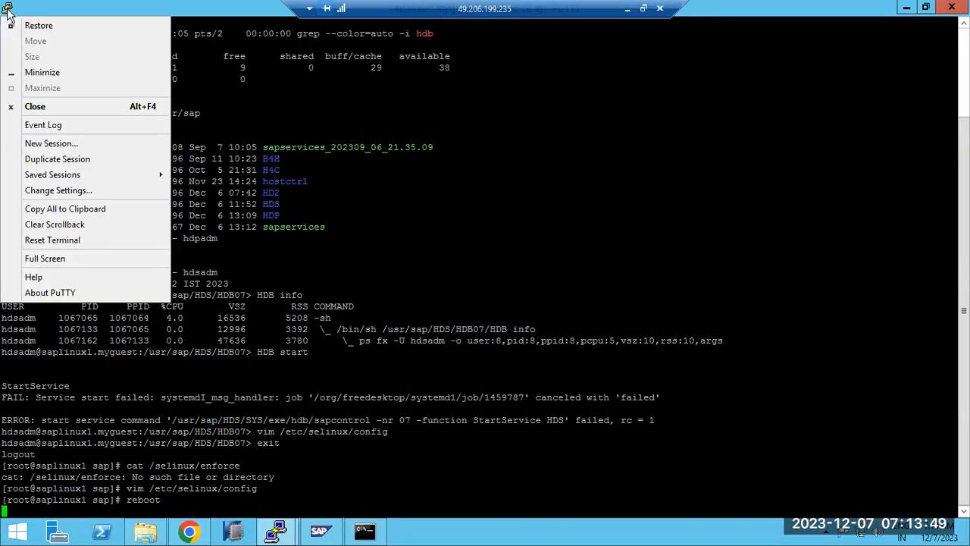
click(58, 159)
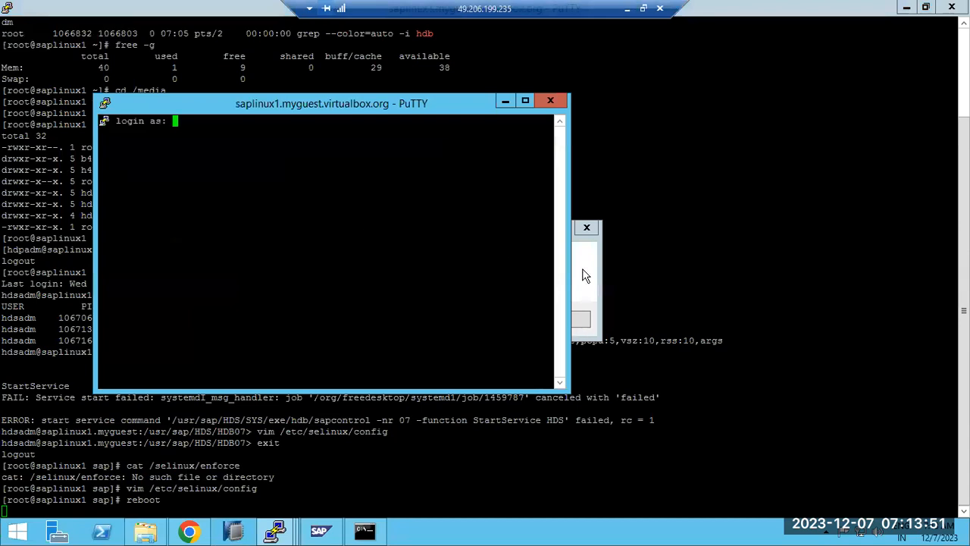
click(576, 316)
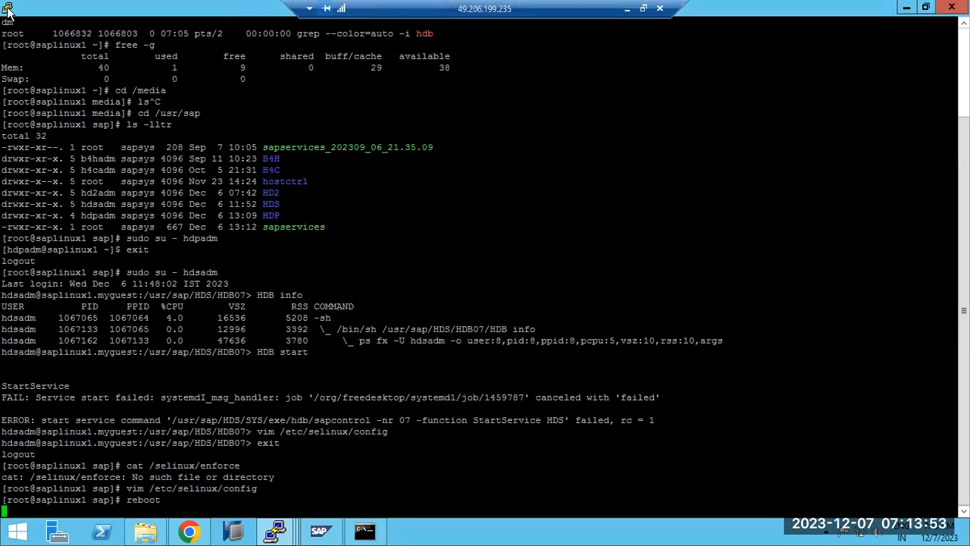
mouse_move(275, 530)
click(375, 458)
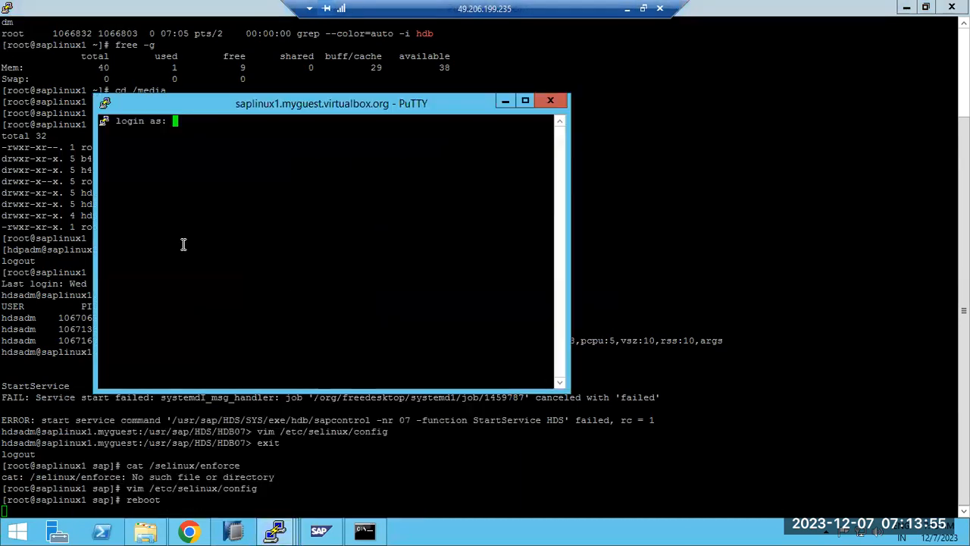
click(527, 100)
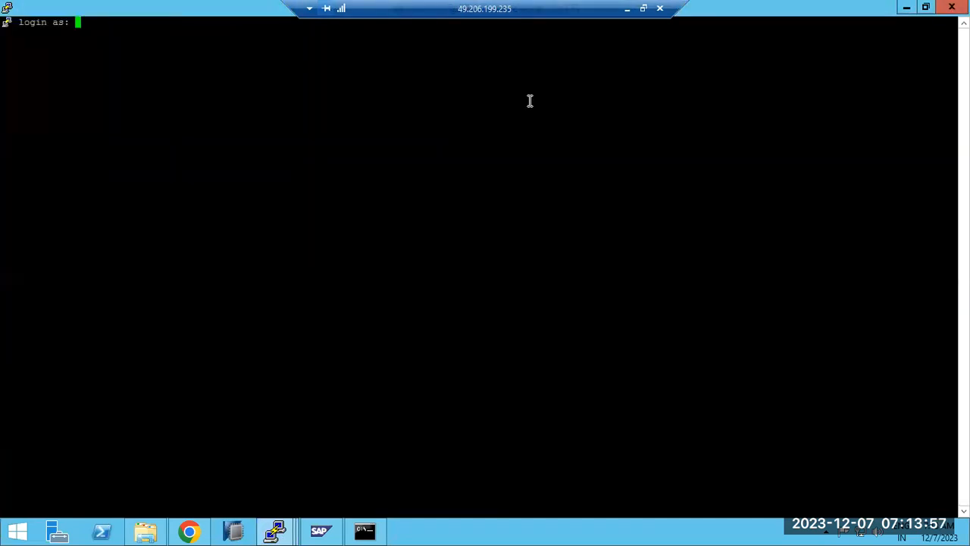
Log in as root with the account password
key(Return)
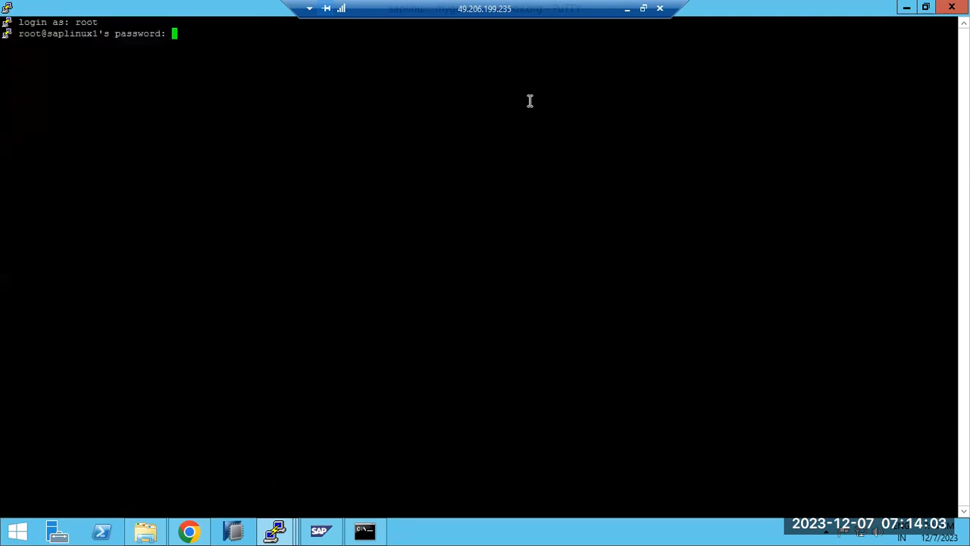
key(Return)
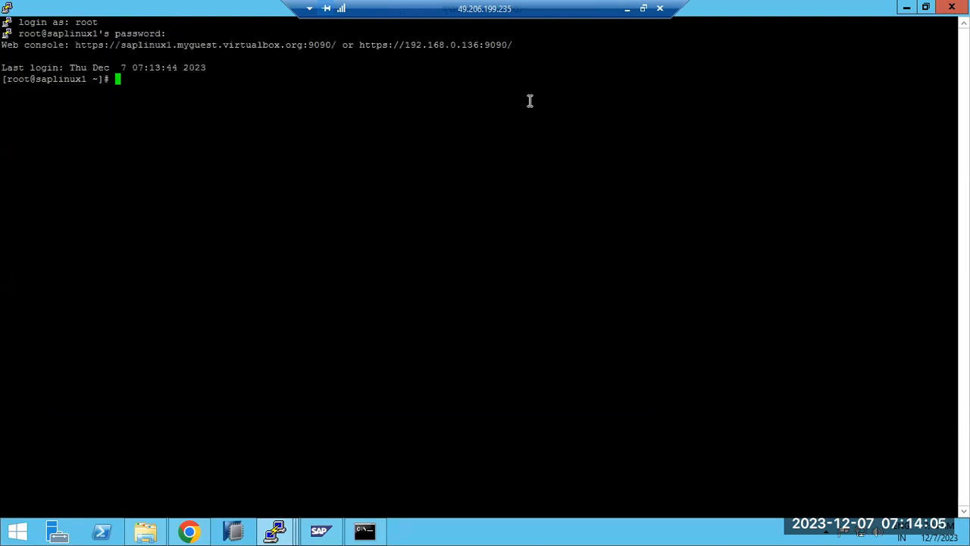
Switch to the hdsadm user with sudo su - hdsadm, after a failed hd7adm attempt
text(sudo su - hd7adm)
key(Return)
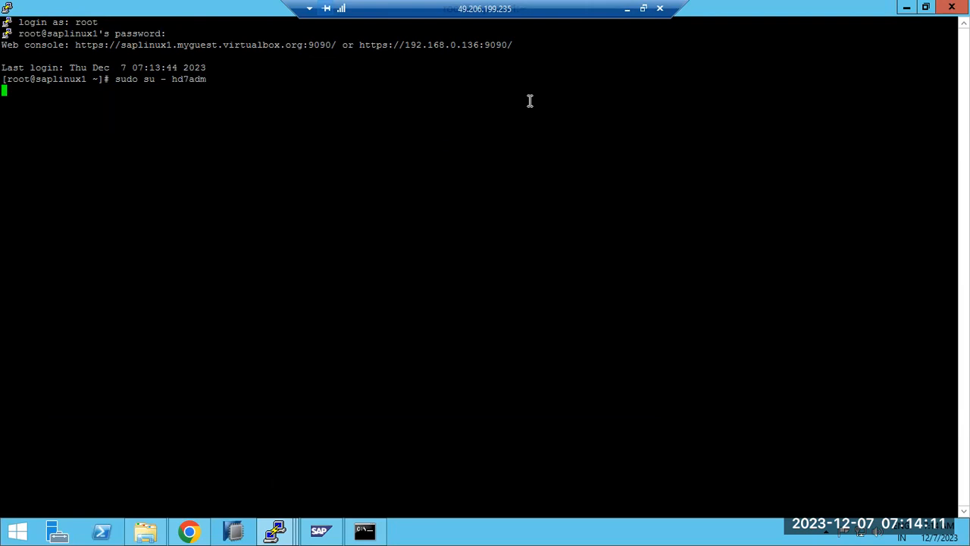
key(Up)
key(BackSpace)
key(BackSpace)
key(BackSpace)
key(BackSpace)
text(sadm)
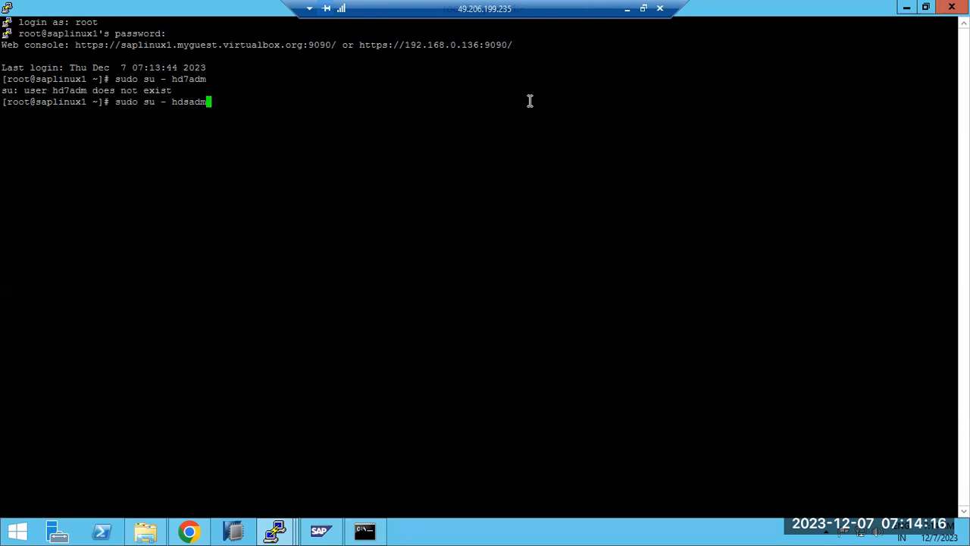
key(Return)
Run HDB info and then HDB start to start the HDS instance
text(HDb)
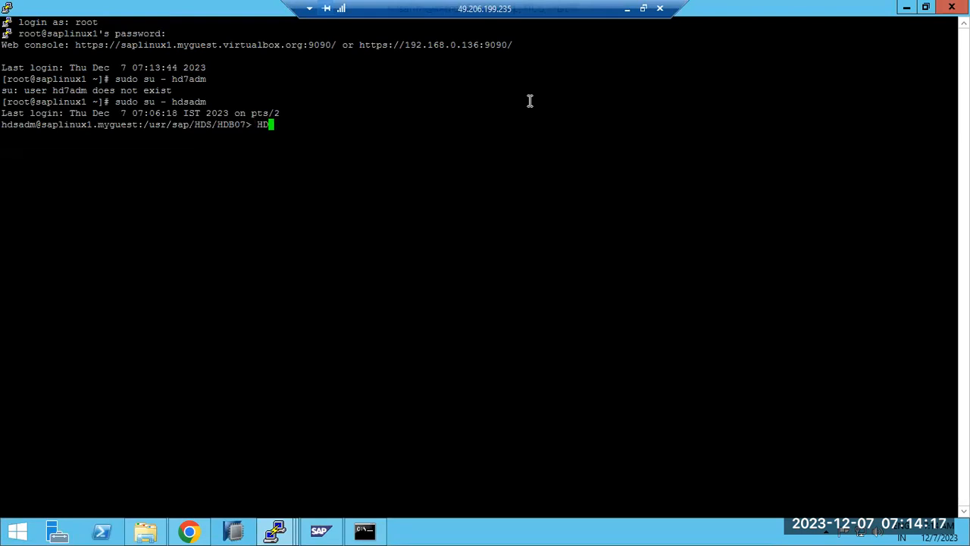
key(BackSpace)
key(BackSpace)
text(B info)
key(Return)
text(HDB sta)
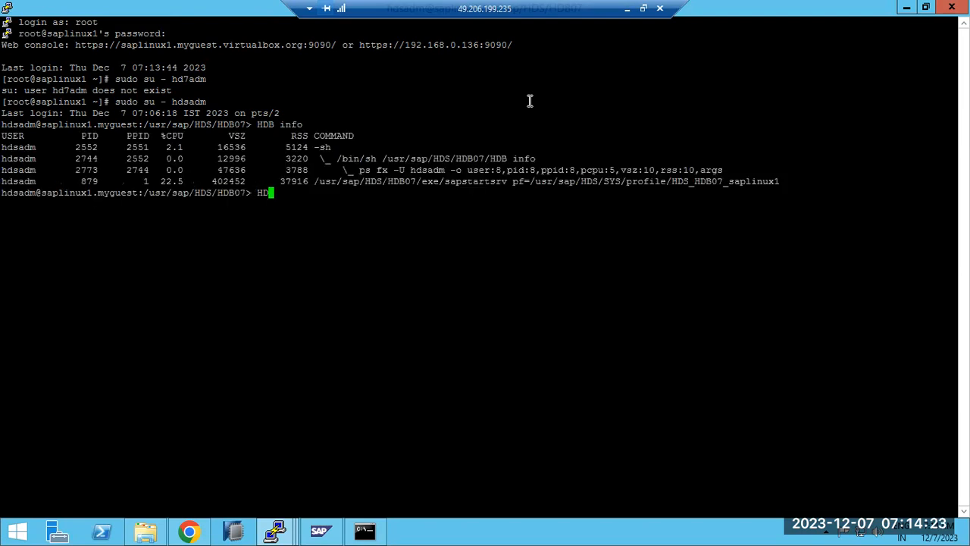
text(rt)
key(Return)
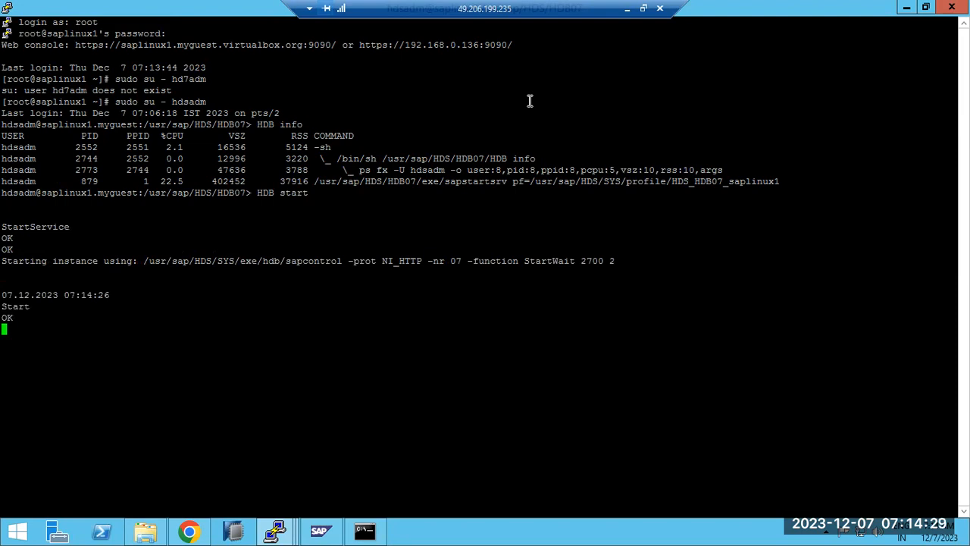
In the earlier terminal, highlight the failed StartService lines and the /etc/selinux/config path
click(626, 14)
click(535, 531)
click(279, 531)
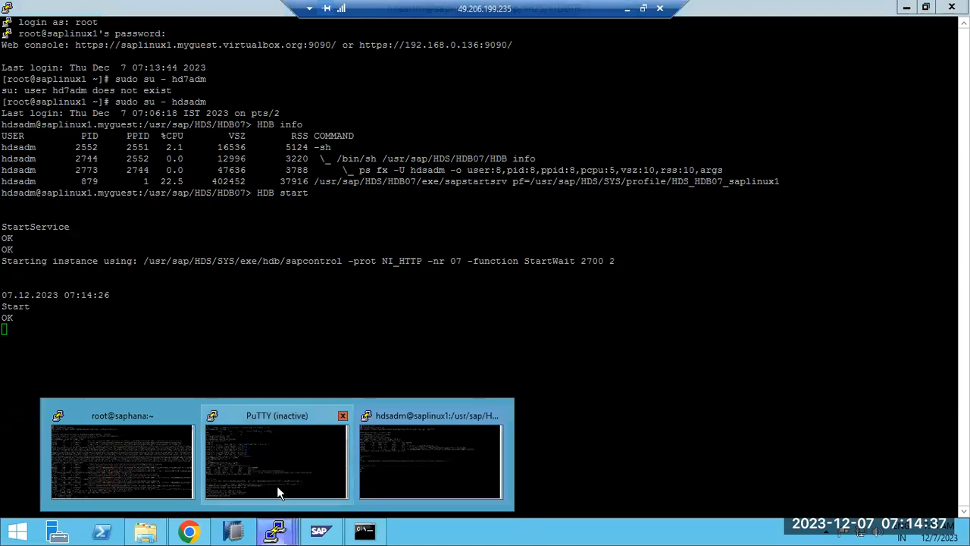
click(275, 448)
drag(200, 397, 649, 397)
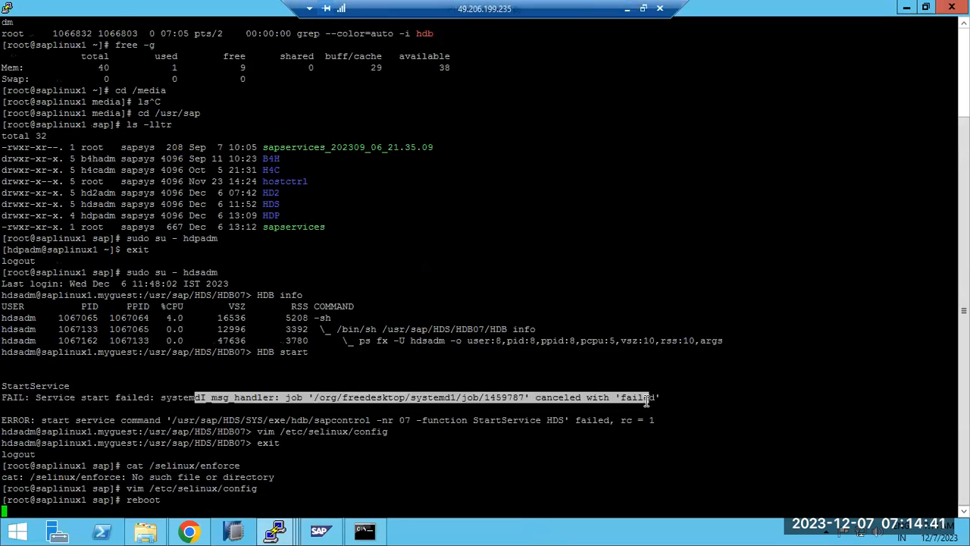
triple_click(6, 388)
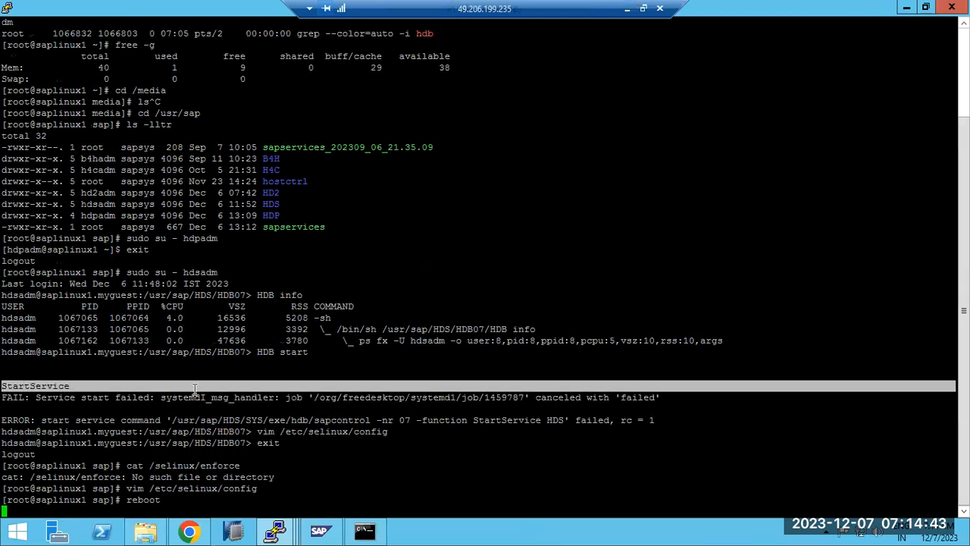
drag(555, 394, 660, 410)
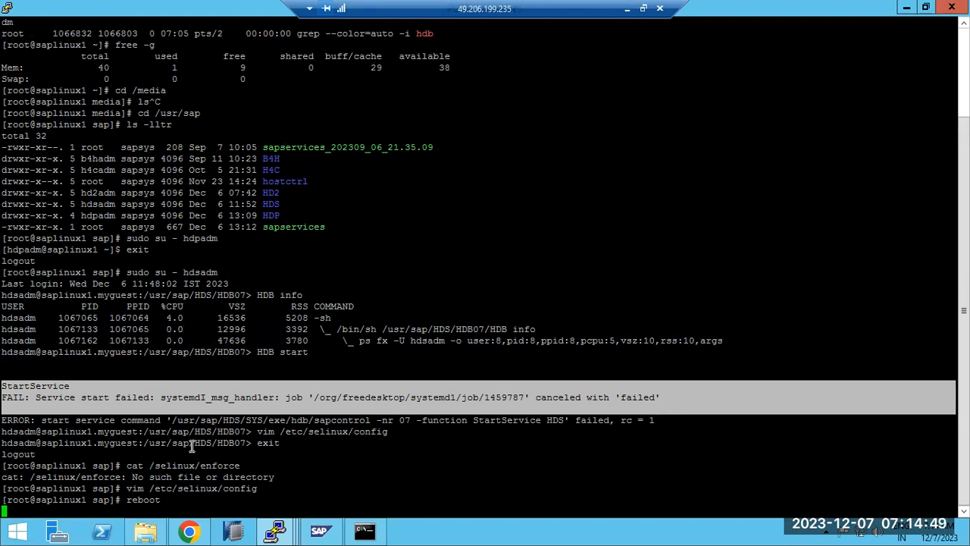
double_click(163, 489)
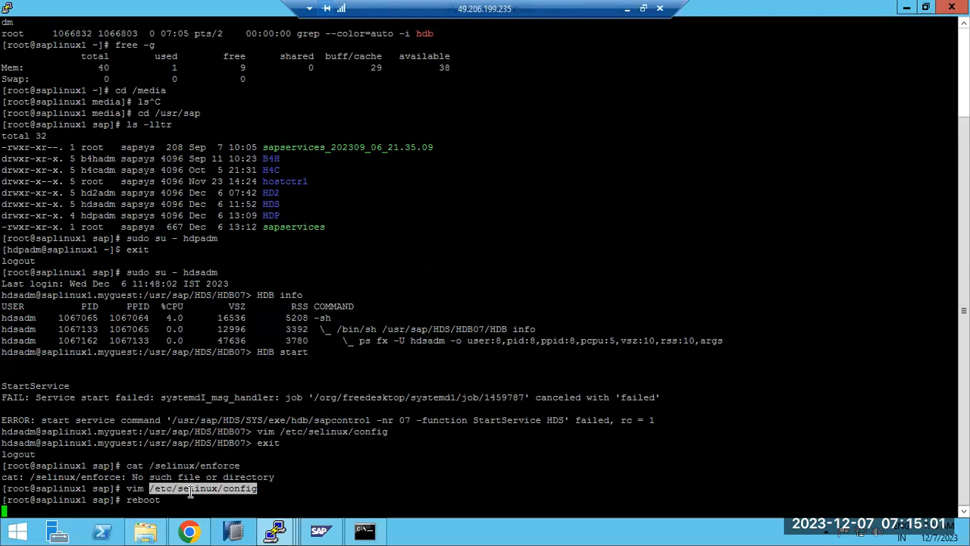
In the hdsadm session, highlight the HDB start command and its successful output
mouse_move(275, 535)
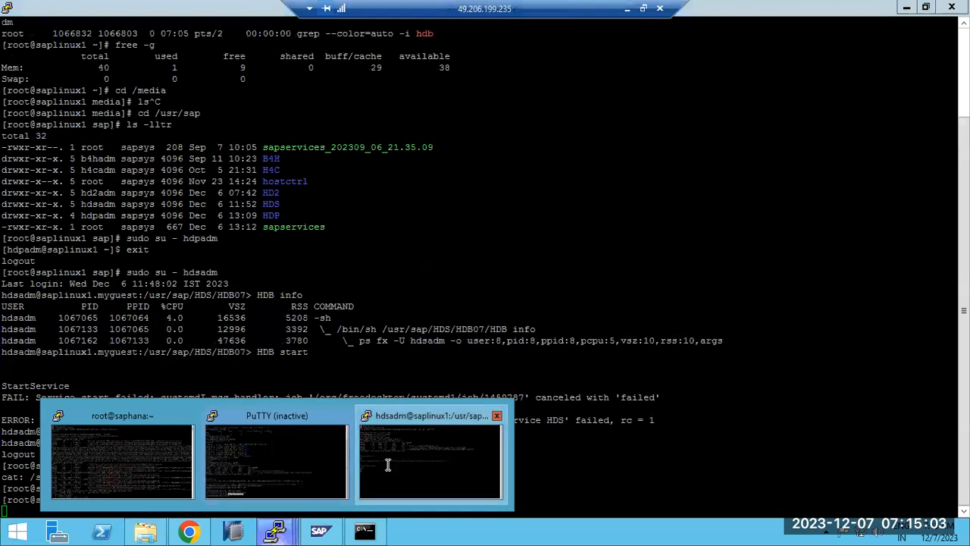
click(429, 422)
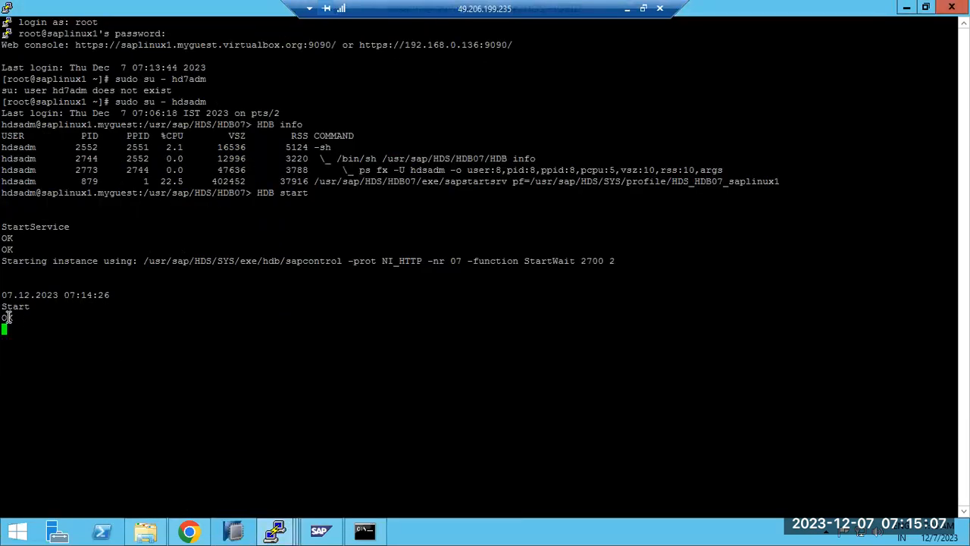
drag(253, 192, 311, 193)
drag(8, 217, 60, 341)
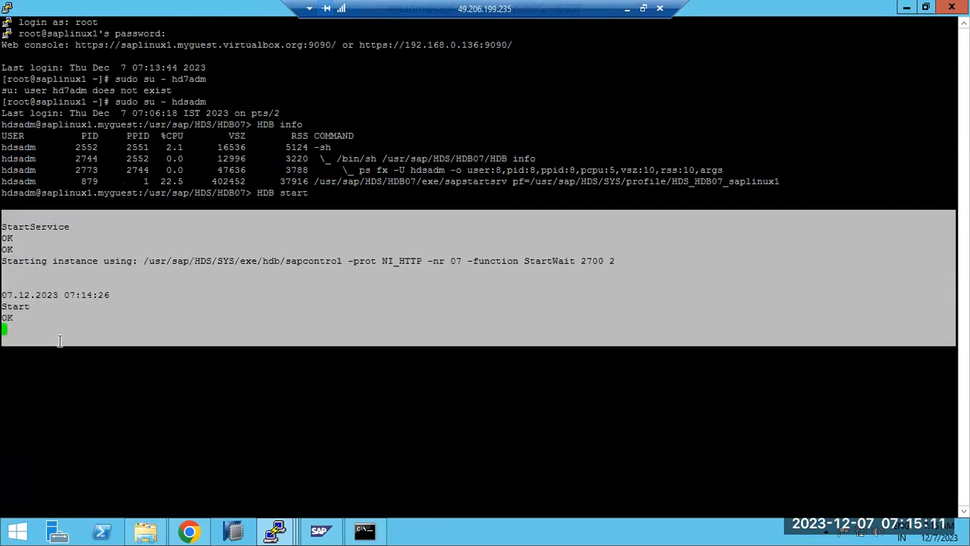
click(134, 378)
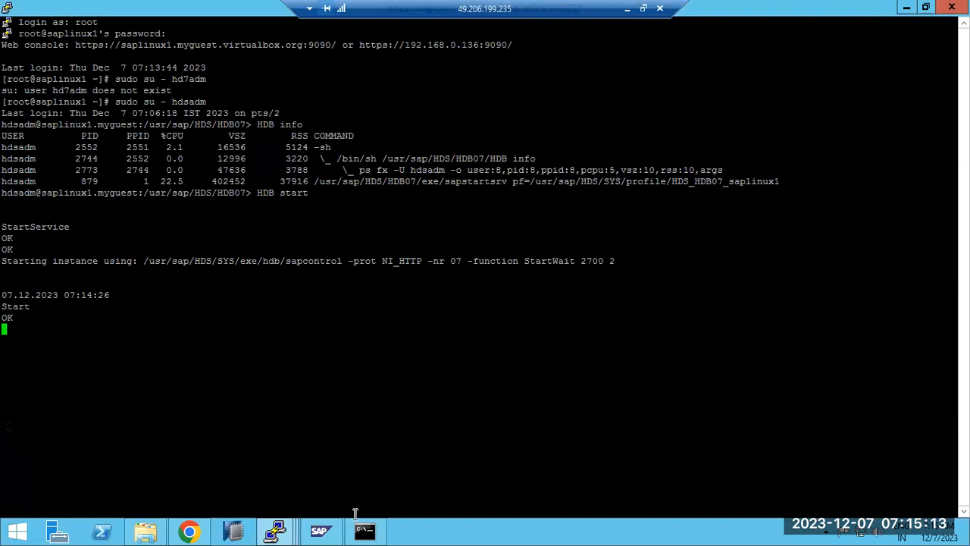
Flip to the earlier terminal and back to the hdsadm session showing HDB start OK
mouse_move(277, 530)
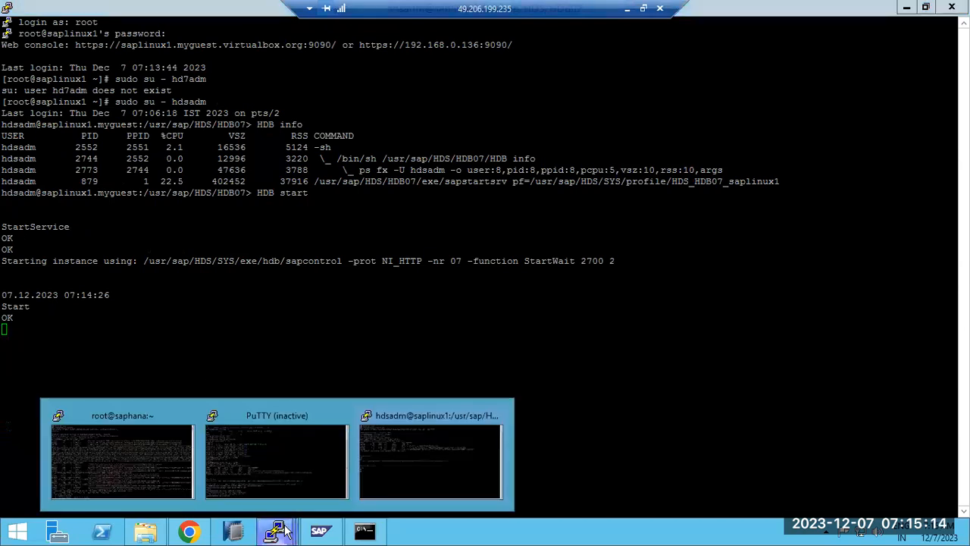
click(263, 454)
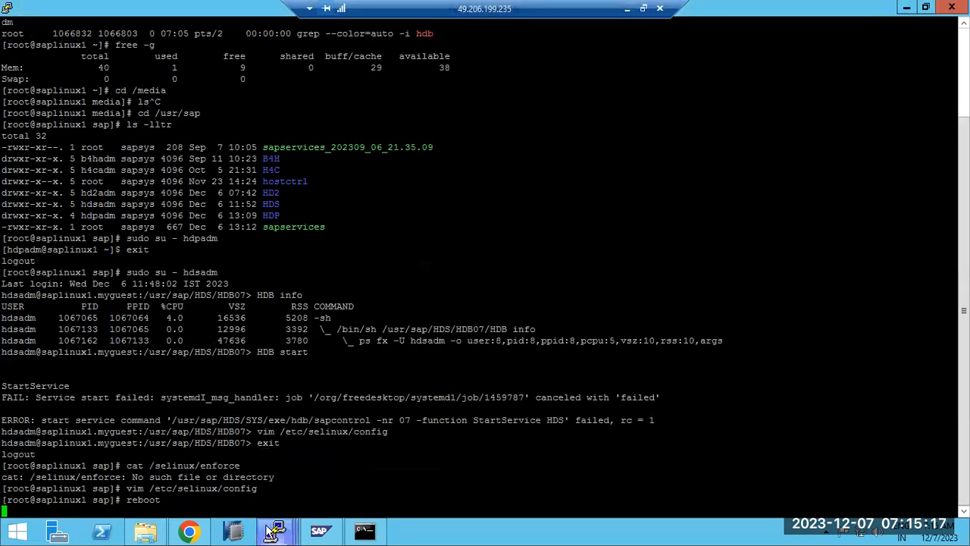
mouse_move(277, 531)
click(386, 451)
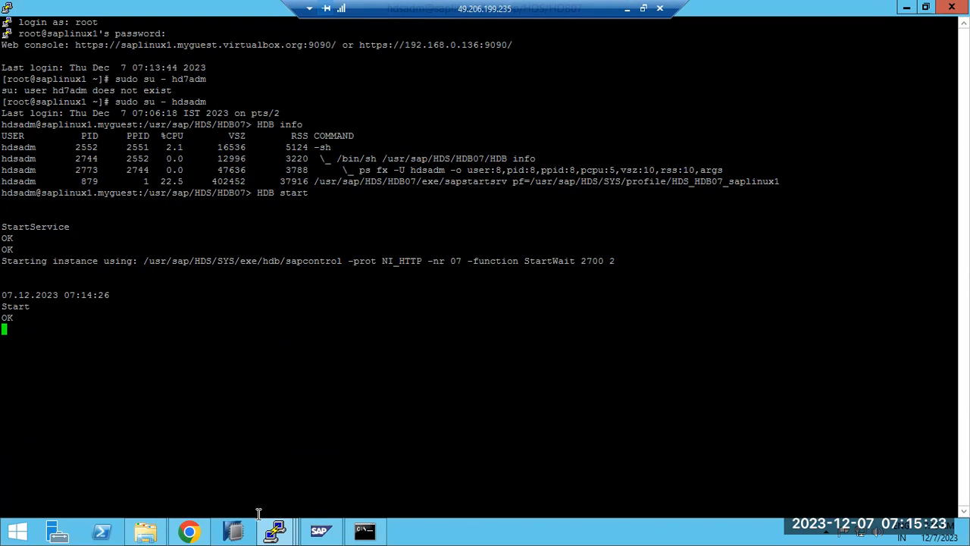
In the root session, highlight the cat /selinux/enforce line and the /etc/selinux/config path
mouse_move(277, 530)
click(271, 445)
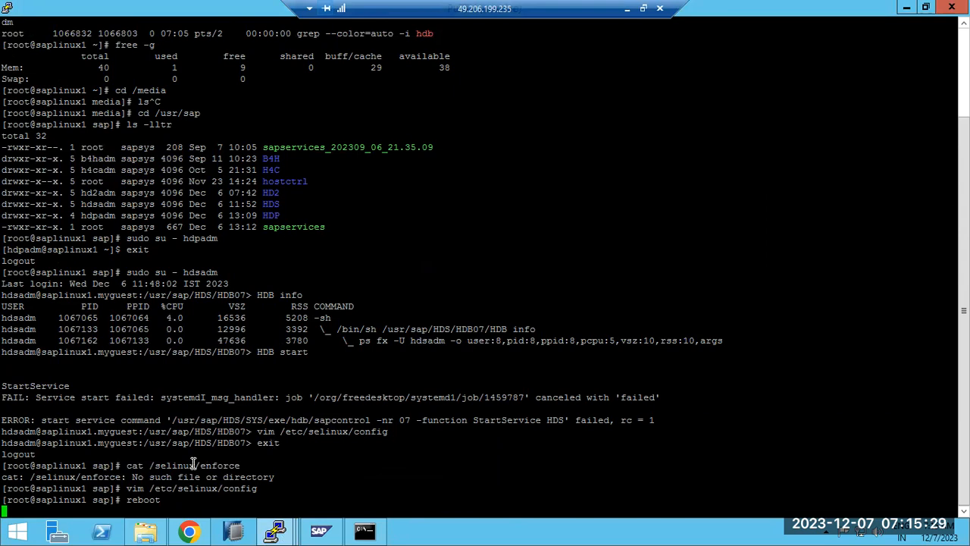
drag(127, 465, 263, 476)
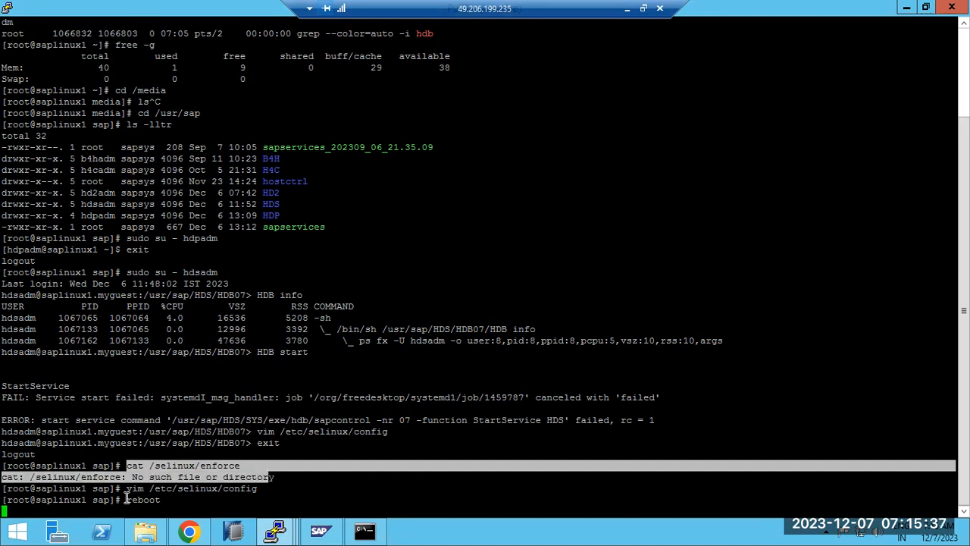
double_click(175, 488)
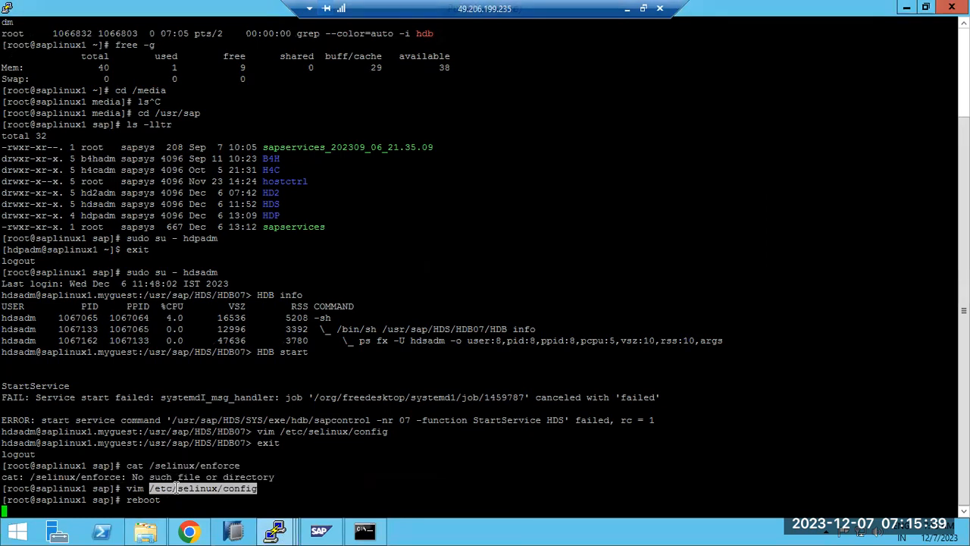
drag(228, 490, 257, 489)
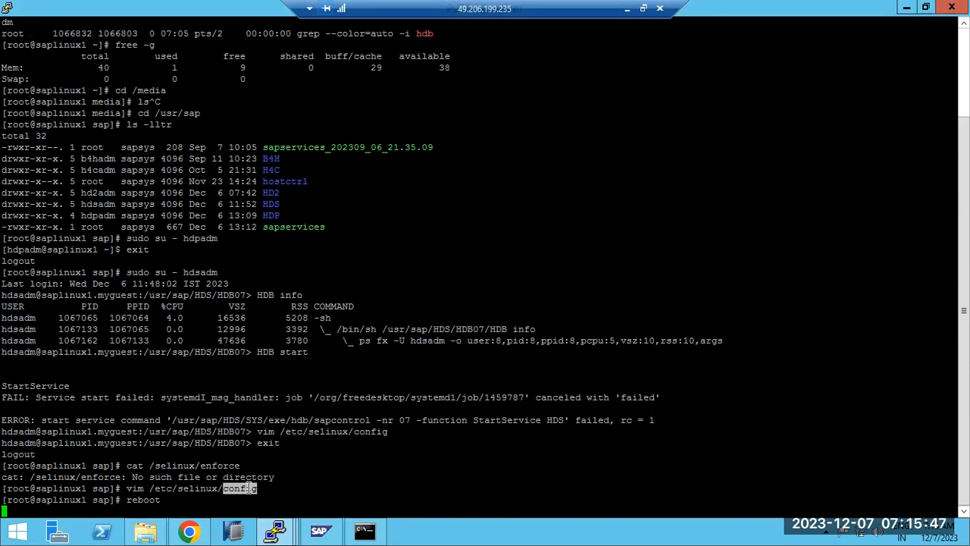
Re-highlight the vim command line and both SELinux paths, then minimize the remote desktop
click(229, 491)
triple_click(228, 491)
double_click(186, 465)
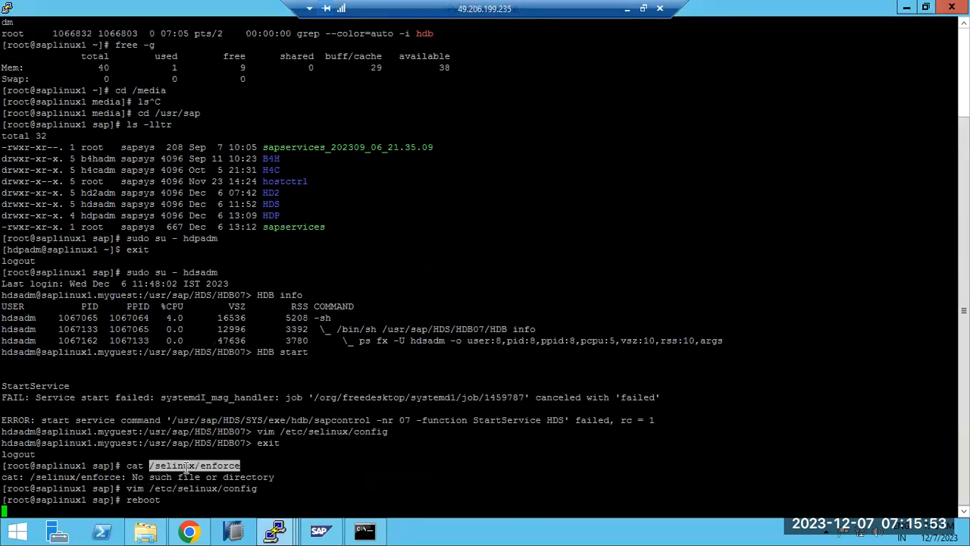
double_click(200, 488)
click(276, 534)
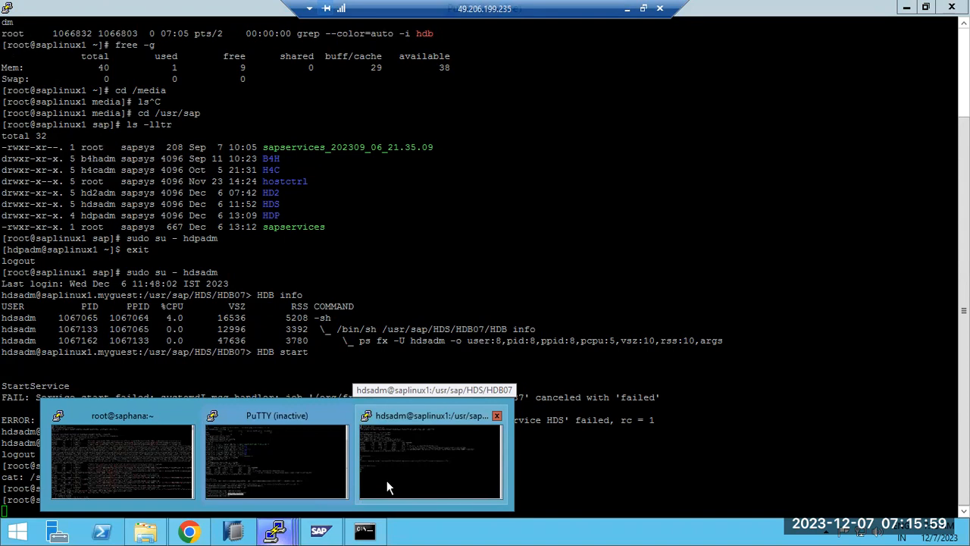
click(629, 9)
Write 'SIDADM =HDSADM' and 'HD1ADM' on two lines in a blank Paint canvas
click(395, 531)
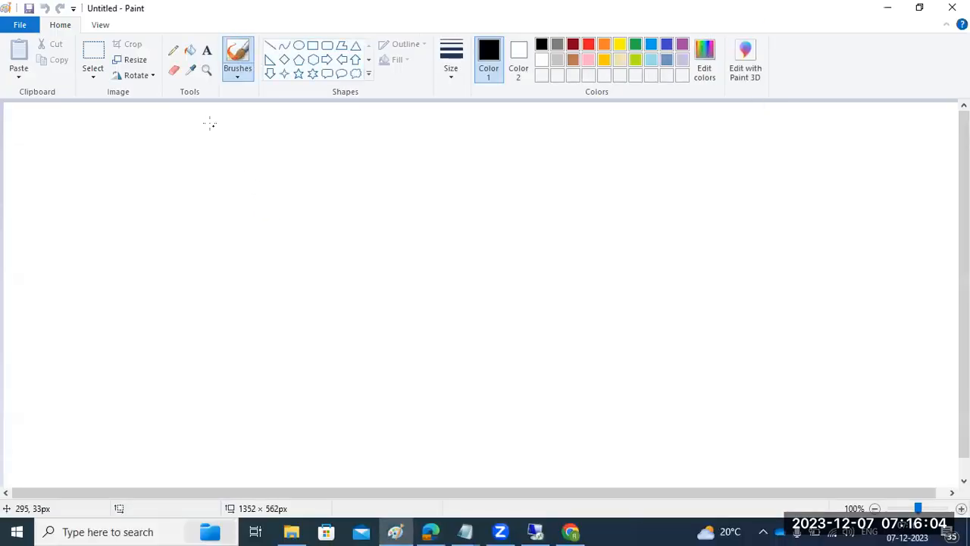
click(206, 50)
drag(15, 114, 953, 472)
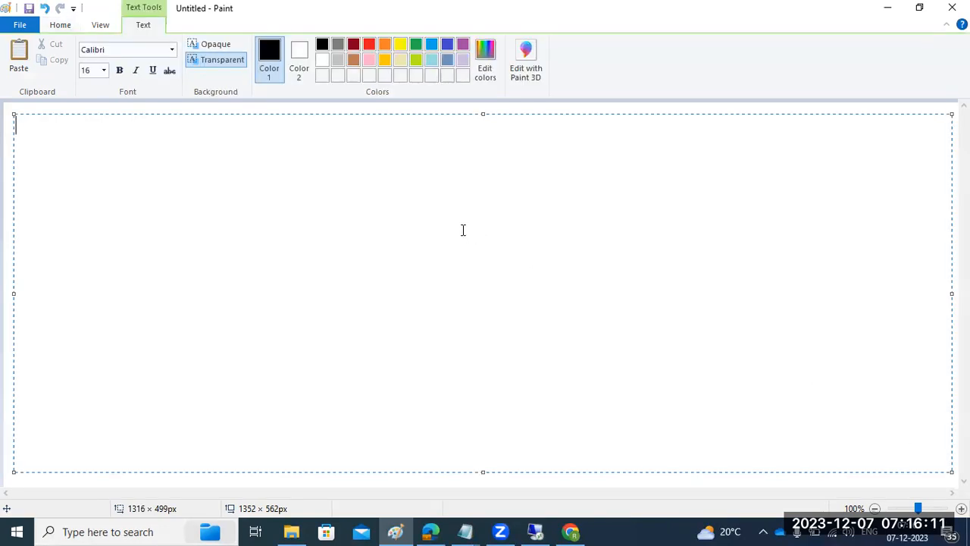
text(SIDADM =)
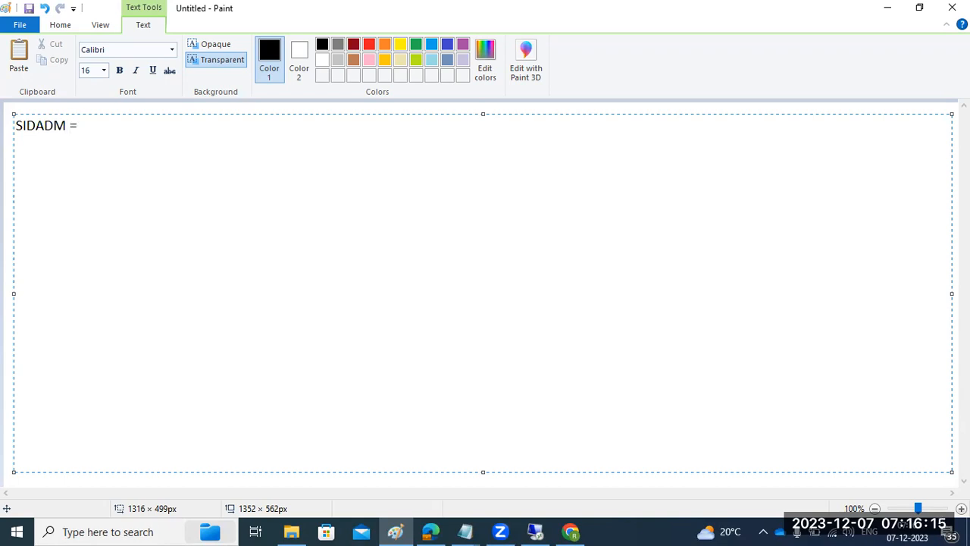
text(HDSADM)
key(Return)
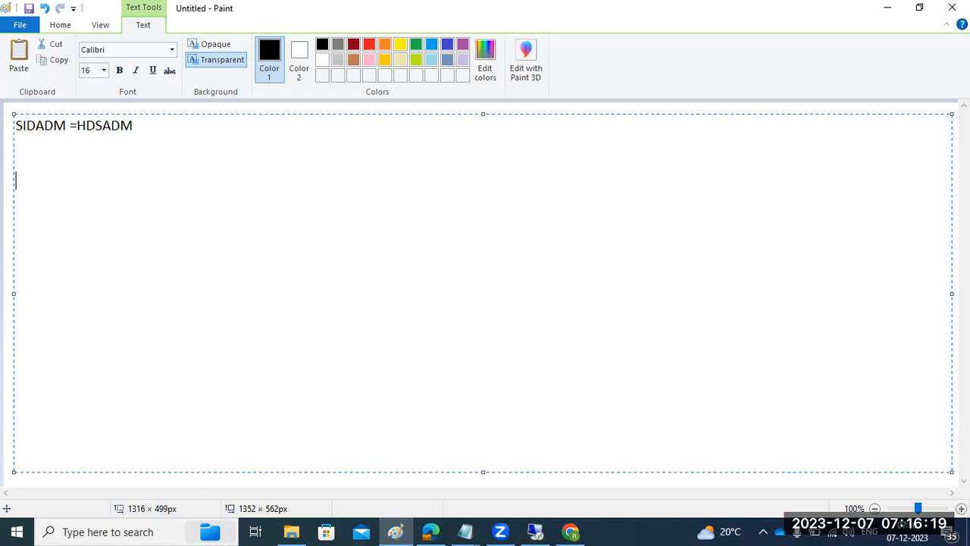
text(HD1ADM)
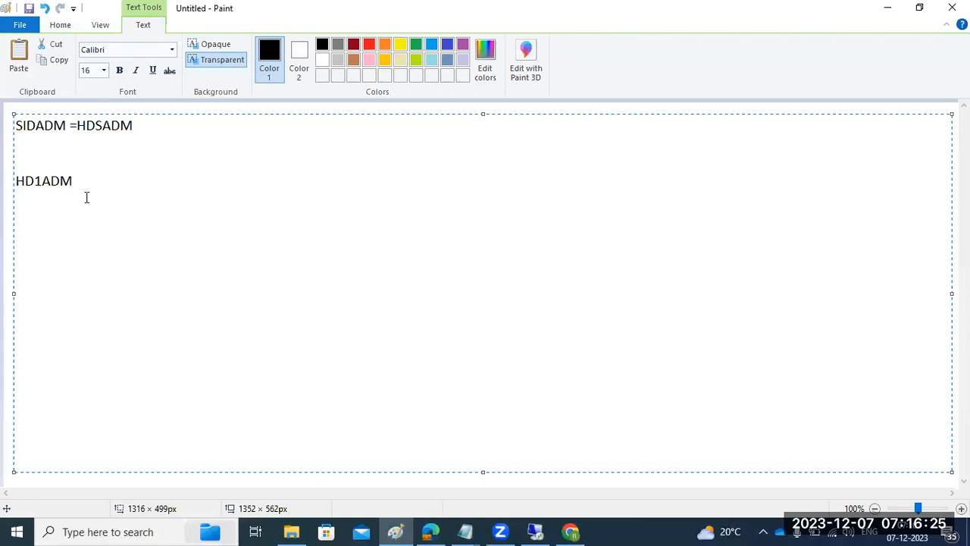
drag(81, 190, 11, 132)
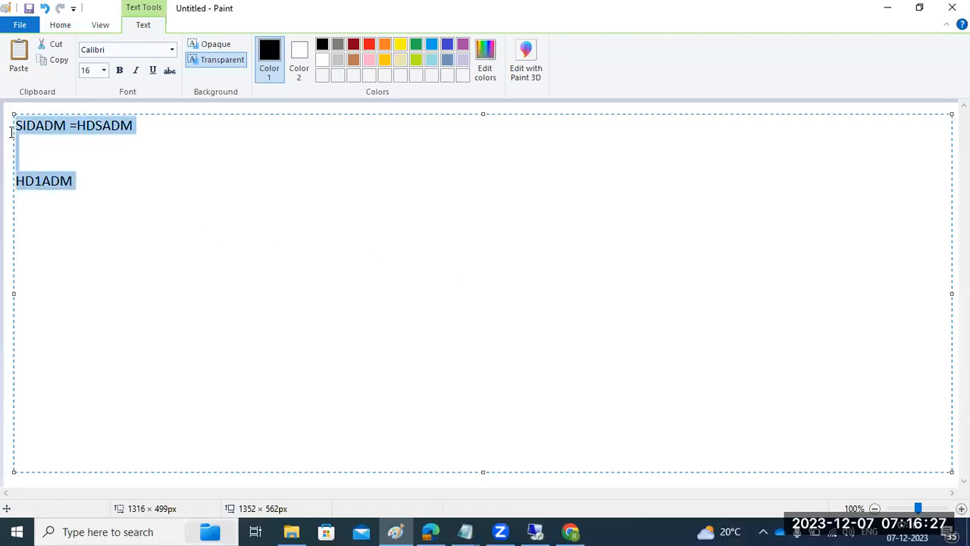
click(535, 532)
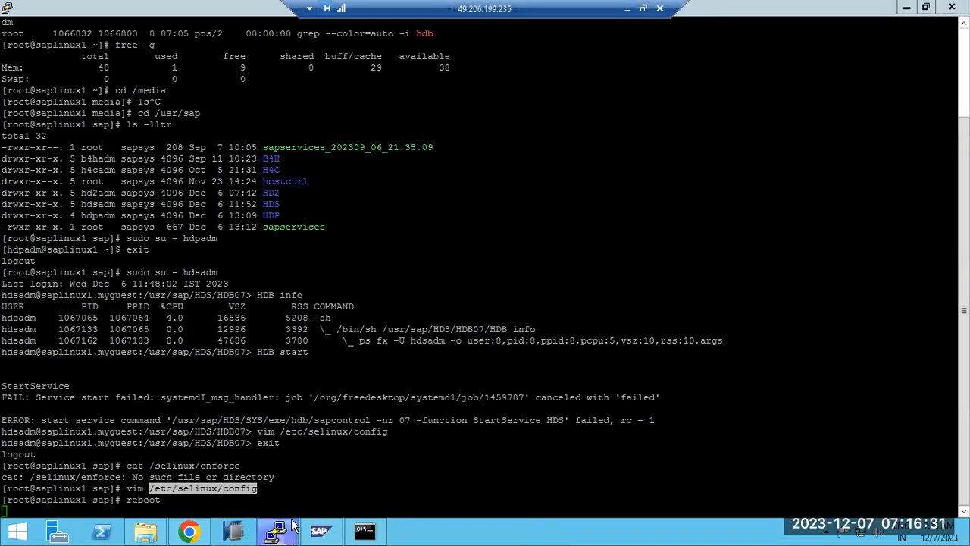
In the root session, highlight the /selinux/enforce path and the StartService failure lines
mouse_move(274, 530)
click(425, 460)
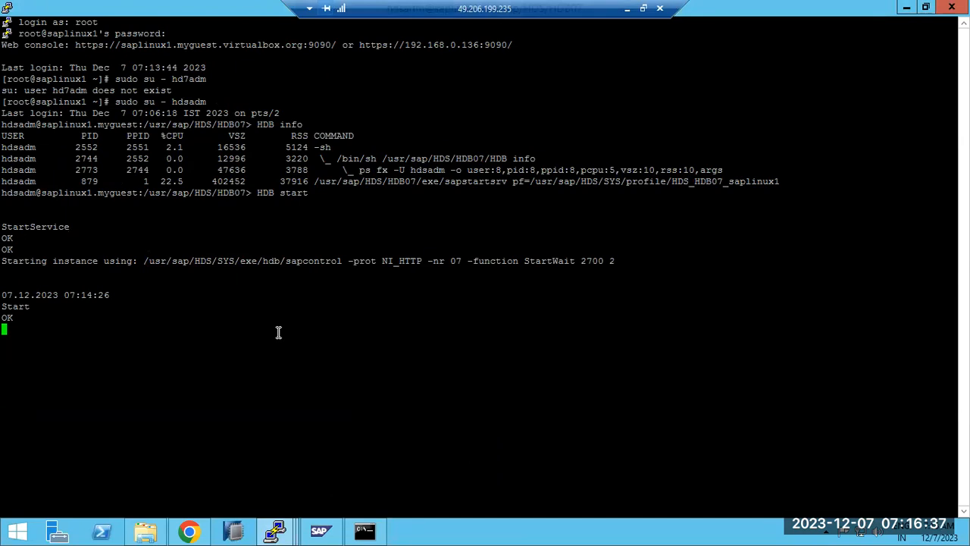
mouse_move(275, 531)
click(276, 477)
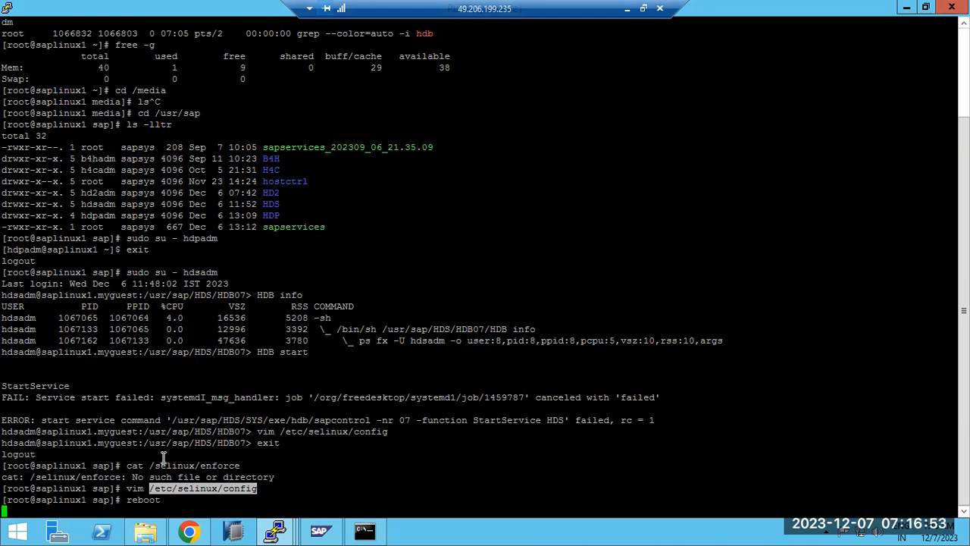
double_click(207, 463)
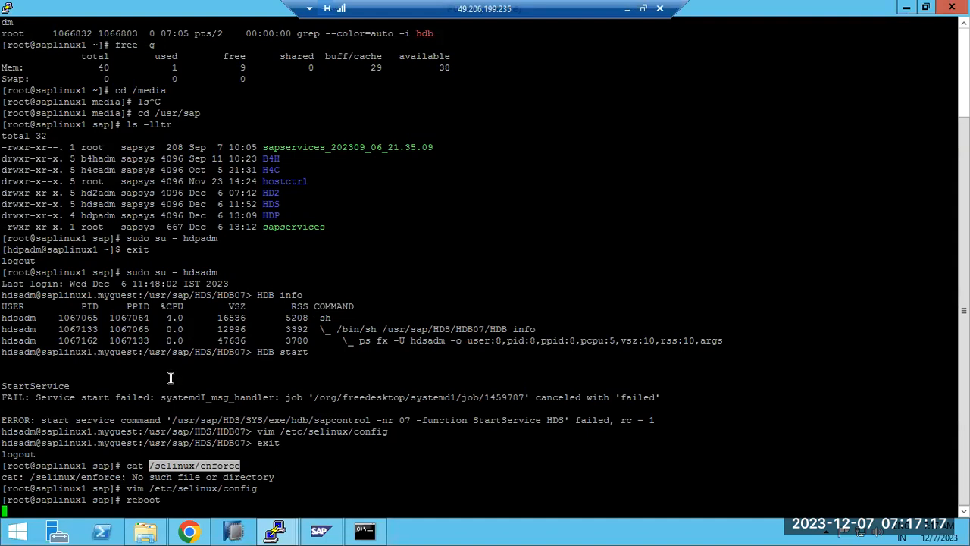
drag(155, 397, 664, 396)
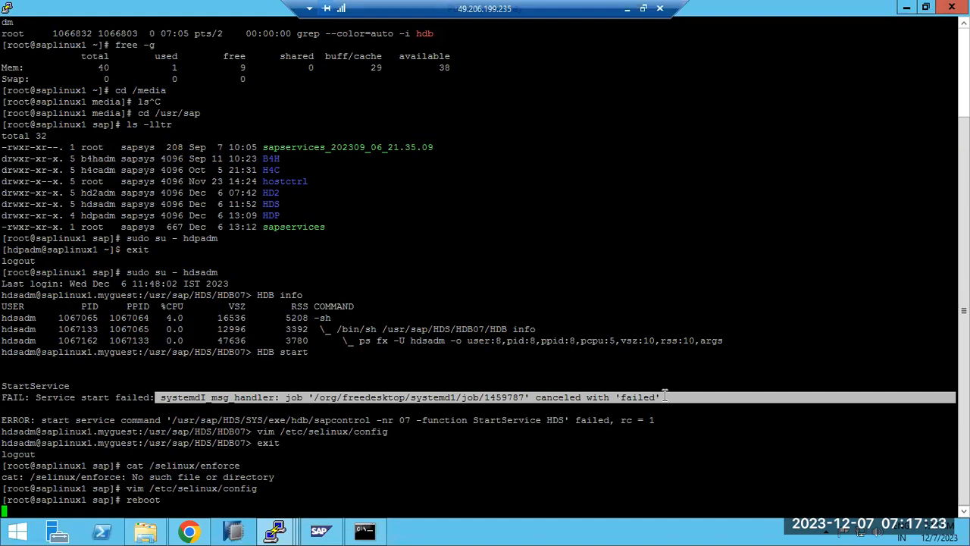
drag(5, 388, 679, 403)
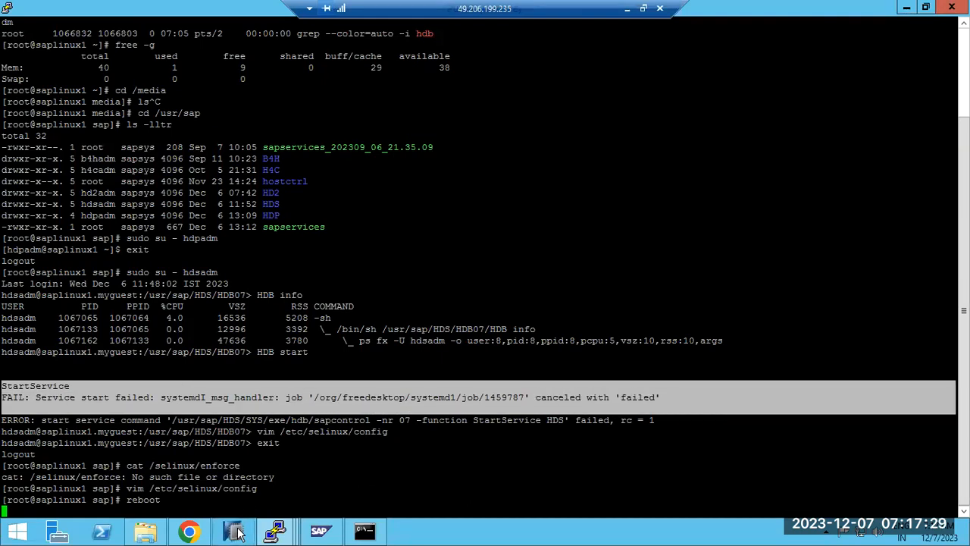
Check the hdsadm session, then in the root session highlight the selinux path in the cat command
mouse_move(276, 530)
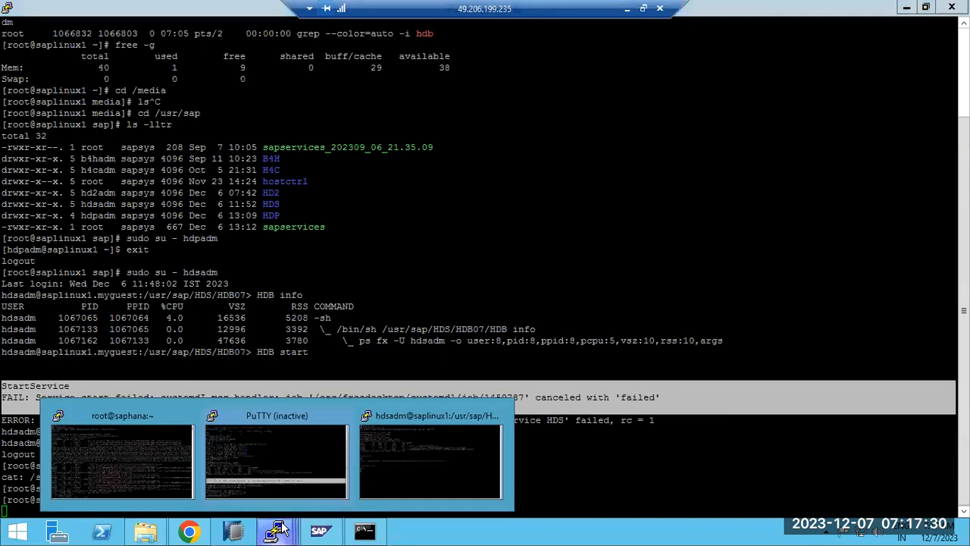
click(411, 449)
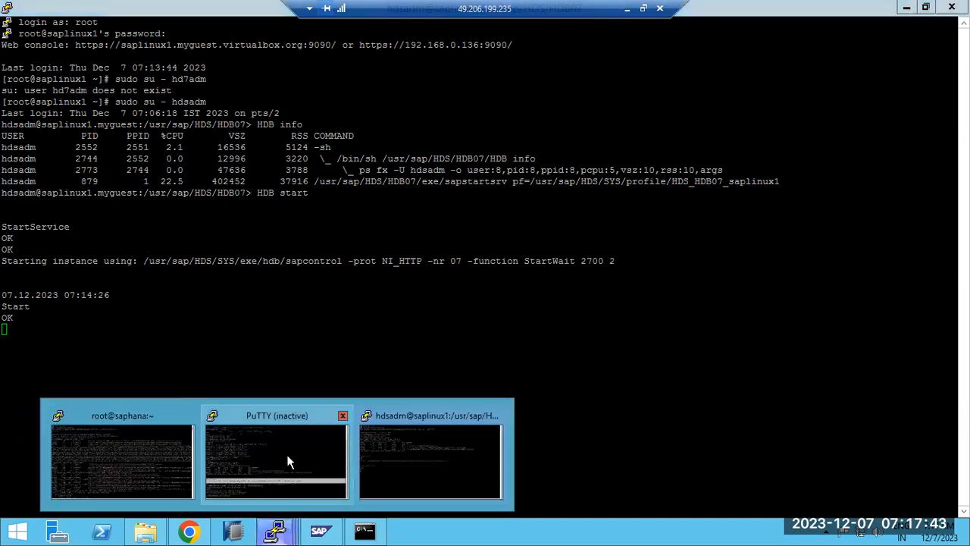
click(261, 454)
click(210, 414)
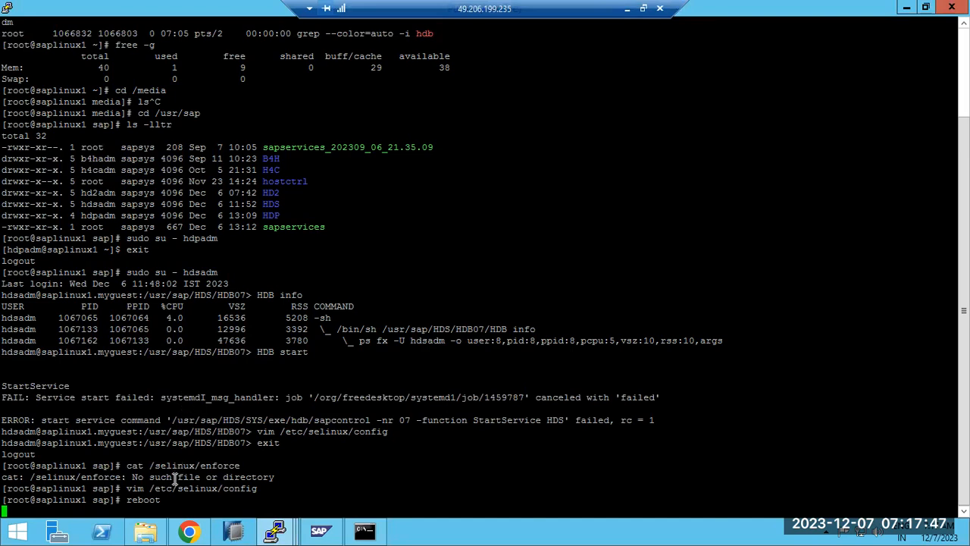
drag(156, 465, 240, 464)
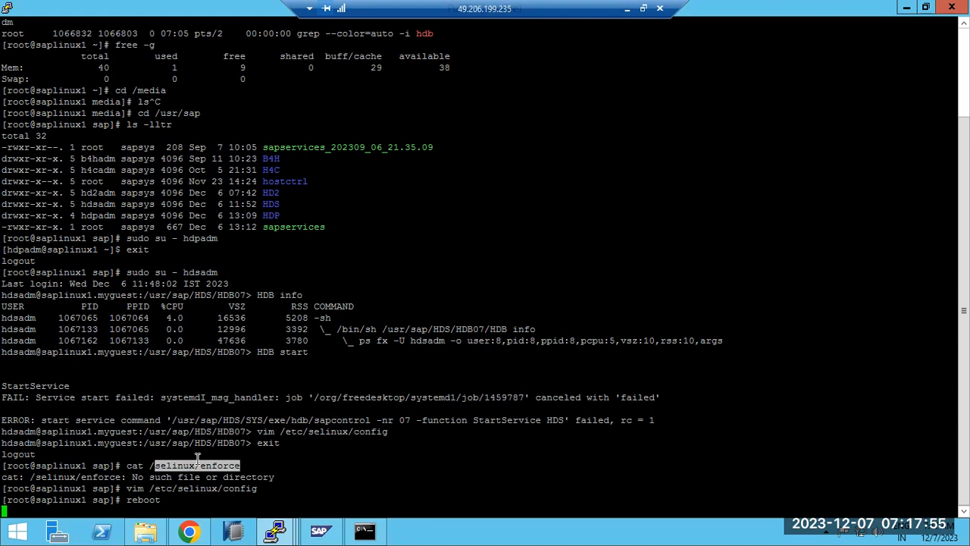
Bring the hdsadm session with HDB start OK to the front and open its window system menu
click(279, 528)
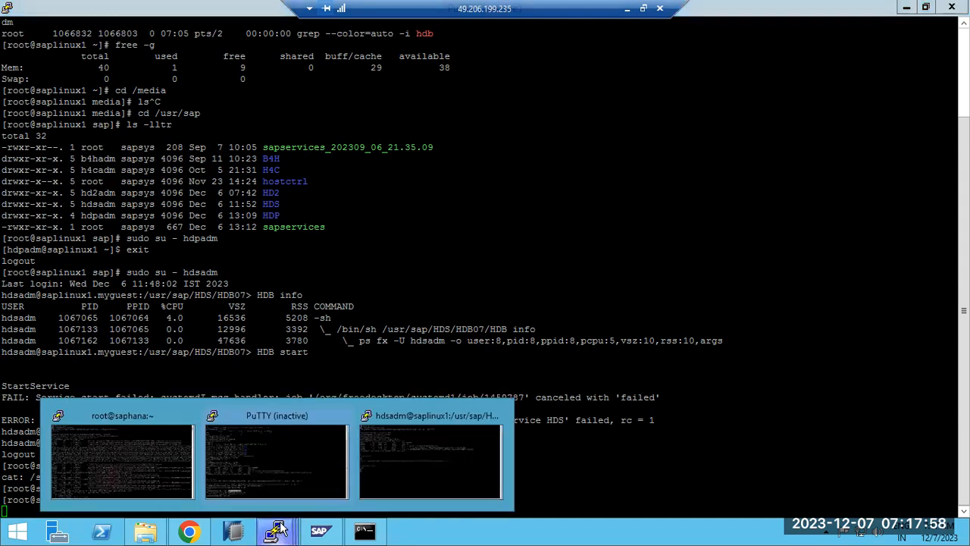
click(313, 454)
click(277, 529)
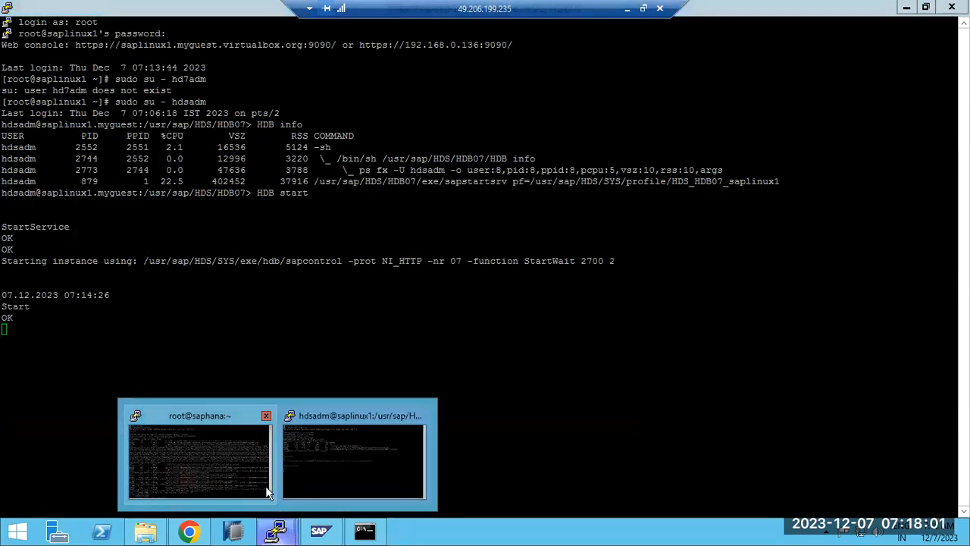
click(336, 457)
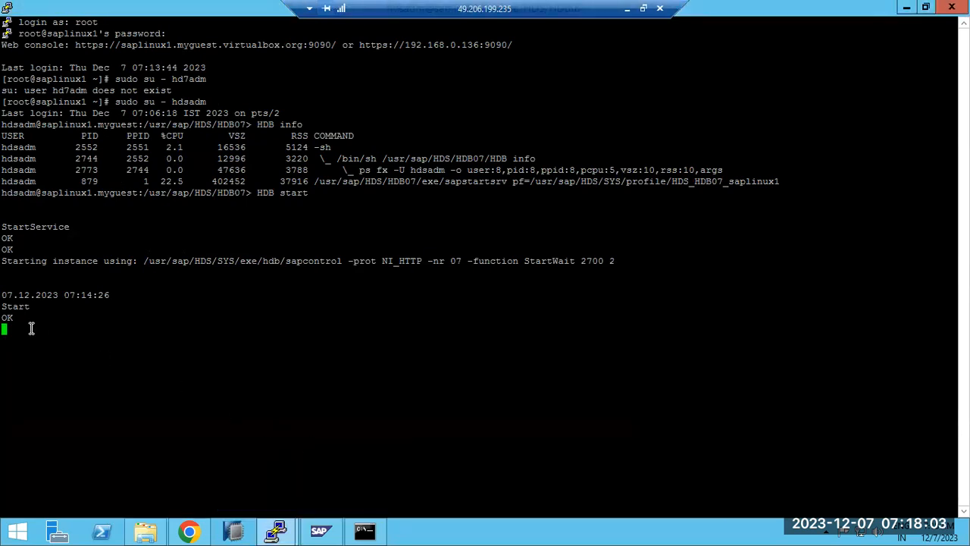
click(278, 529)
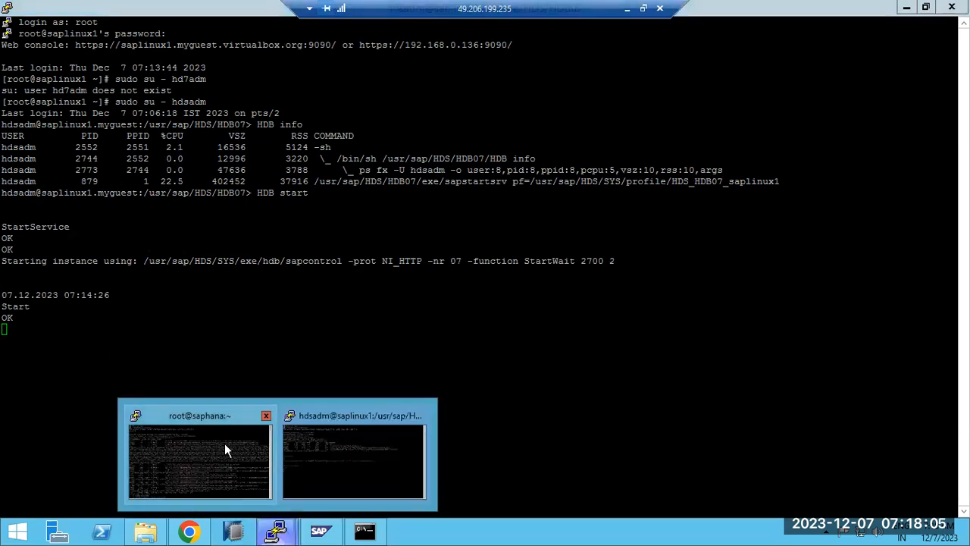
click(331, 457)
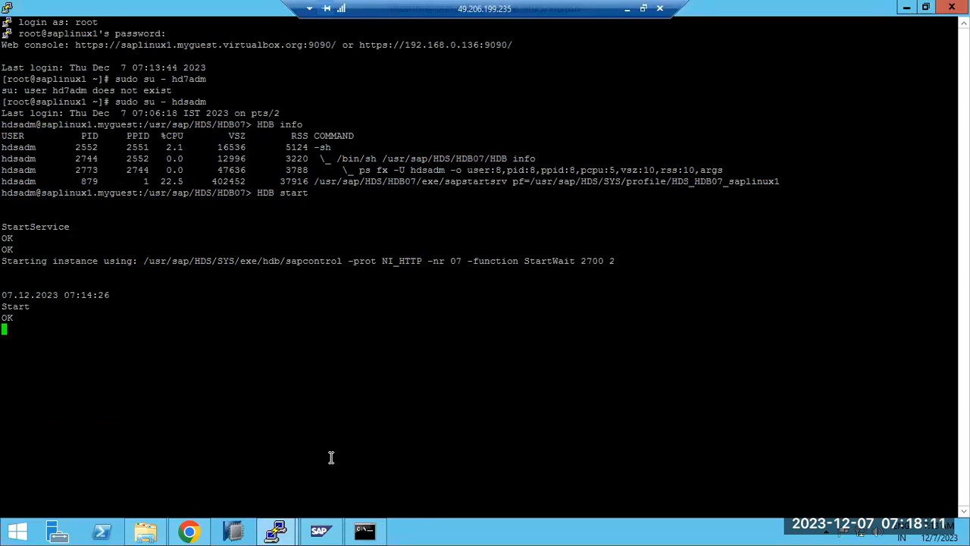
click(8, 9)
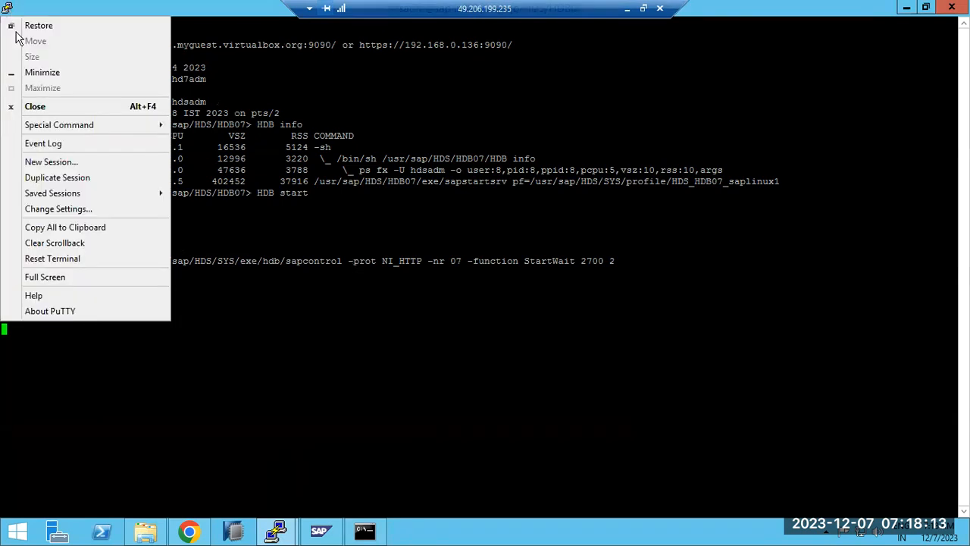
Open a second root session on saplinux1, maximize it and run more /etc/os-release
click(57, 177)
key(Return)
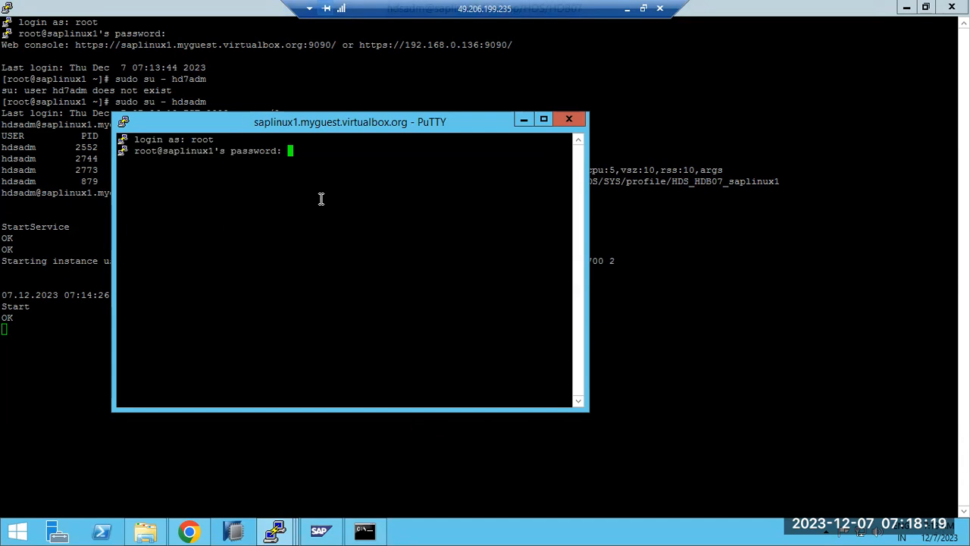
key(Return)
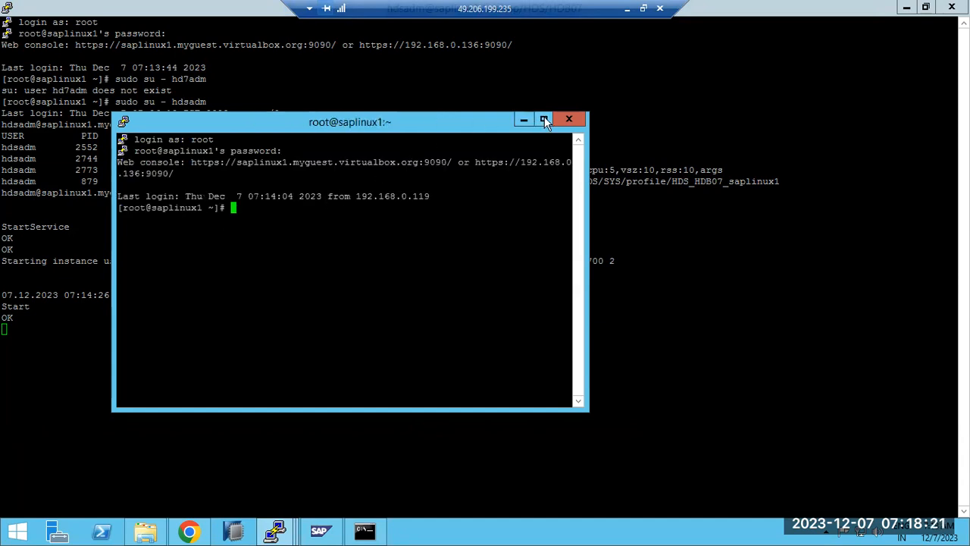
click(544, 121)
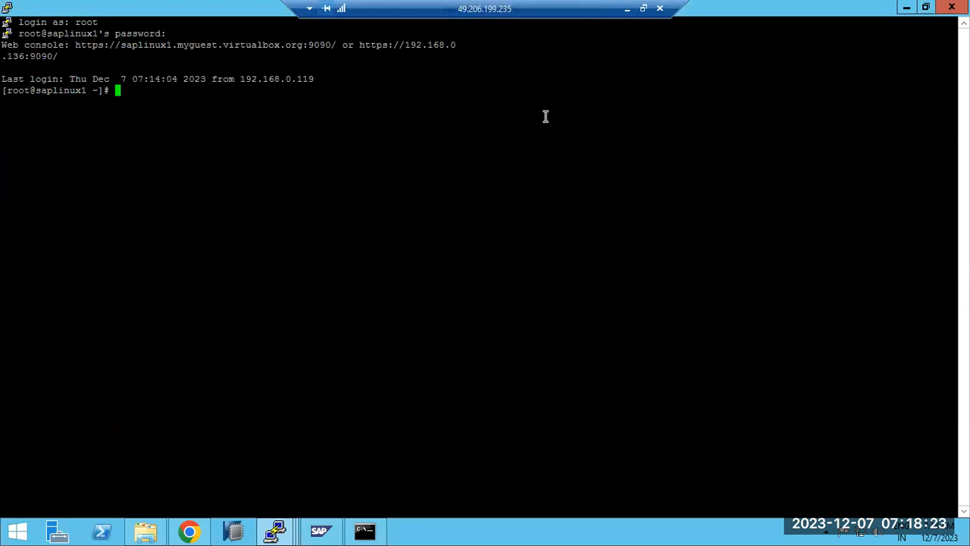
text(more /etc/os-rele)
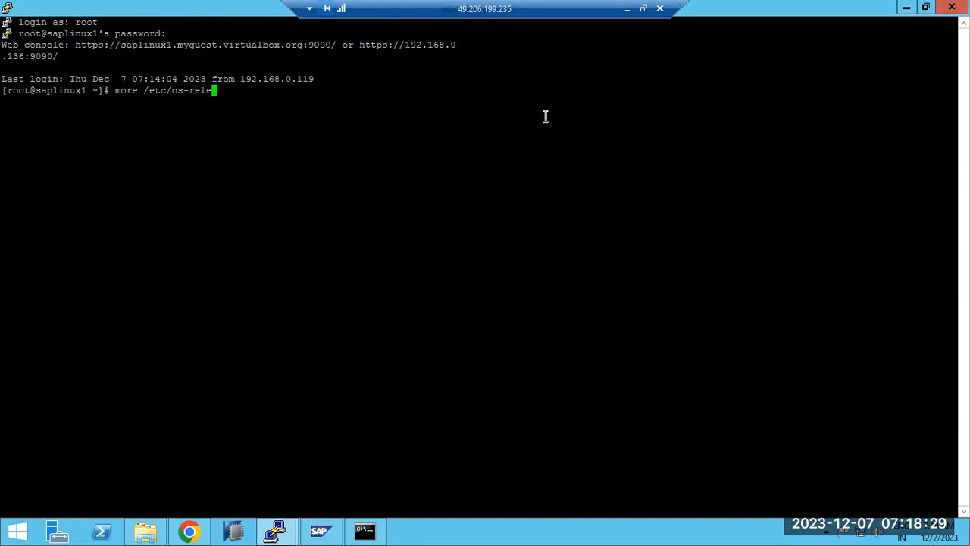
text(ase)
key(Return)
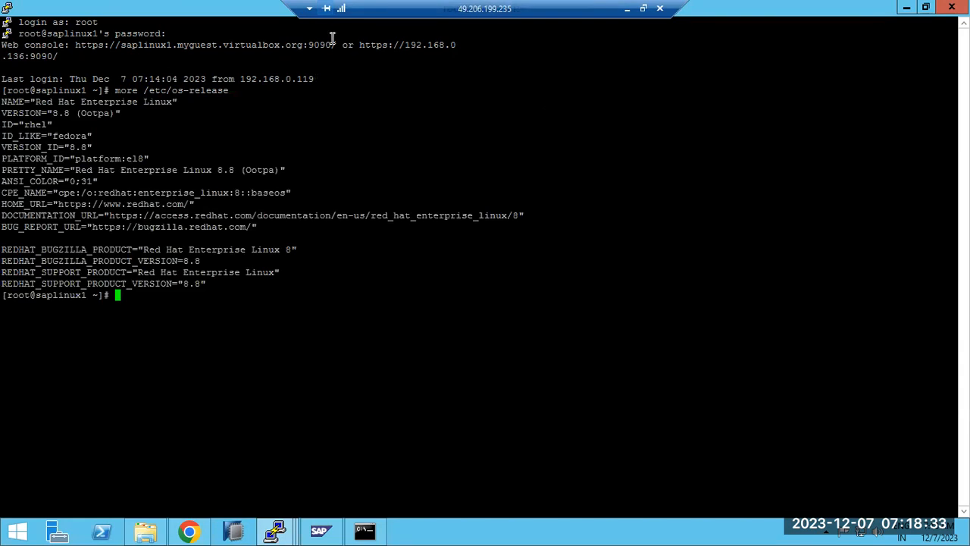
Highlight the NAME and VERSION lines showing Red Hat Enterprise Linux 8.8
drag(2, 102, 240, 170)
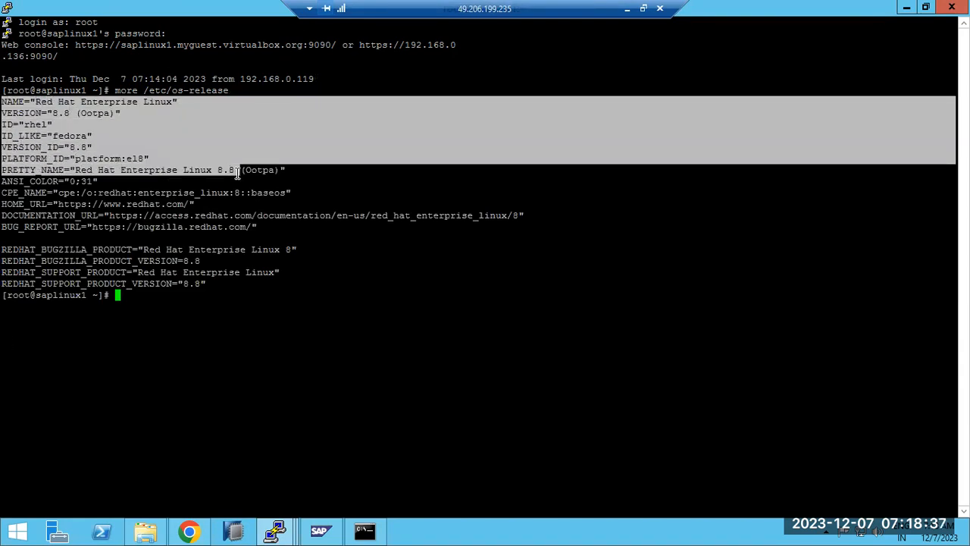
click(30, 99)
drag(3, 101, 216, 284)
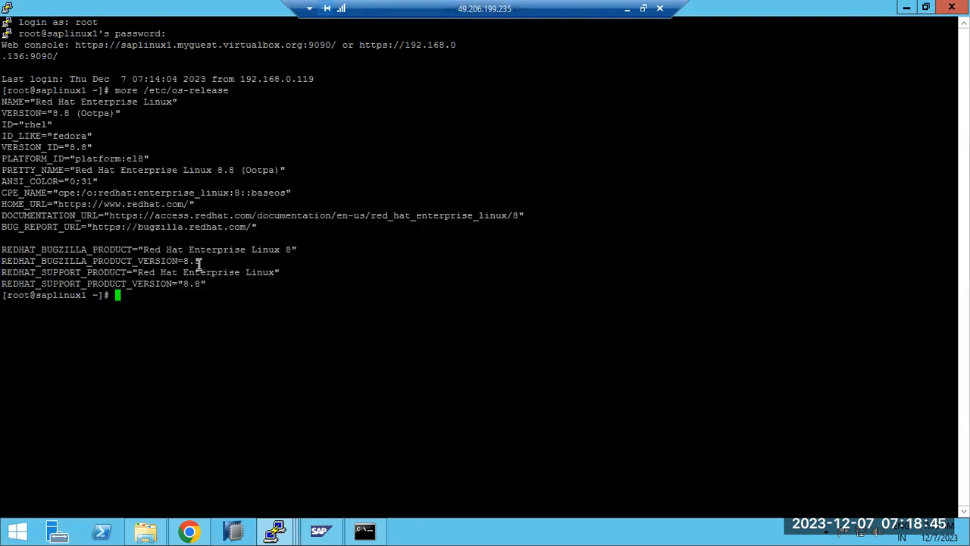
double_click(199, 262)
drag(35, 101, 176, 105)
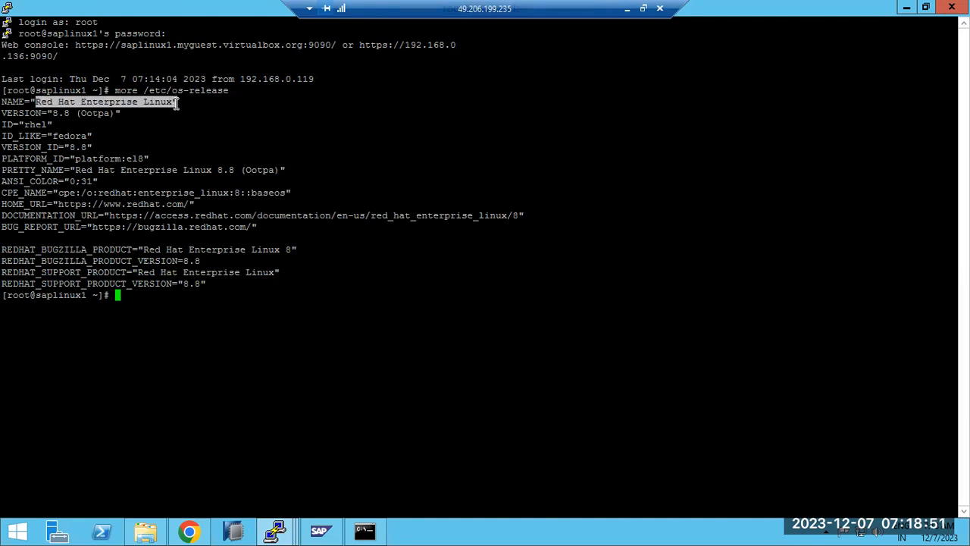
drag(176, 104, 178, 105)
drag(31, 106, 179, 104)
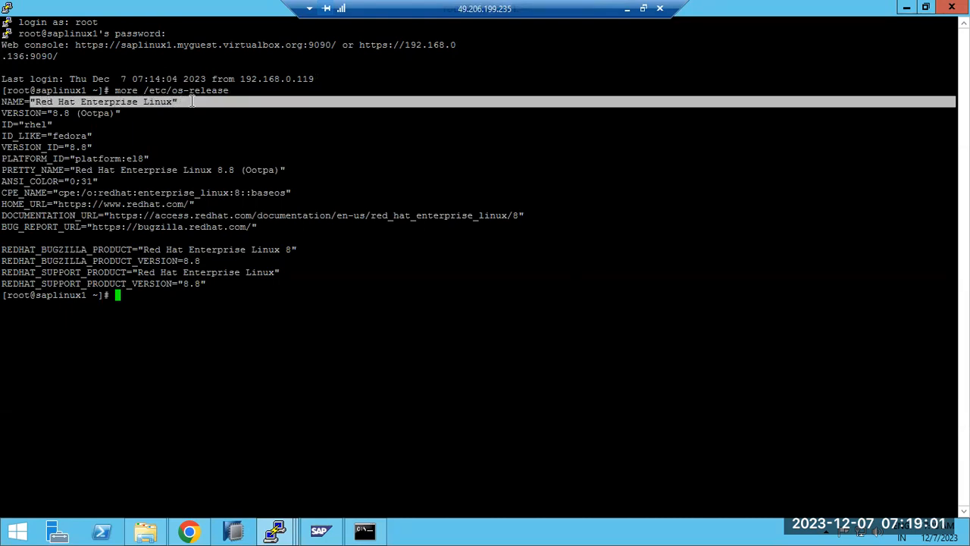
drag(13, 113, 302, 226)
In the root session, switch user with sudo su - hdsadm and run HDB info
click(286, 247)
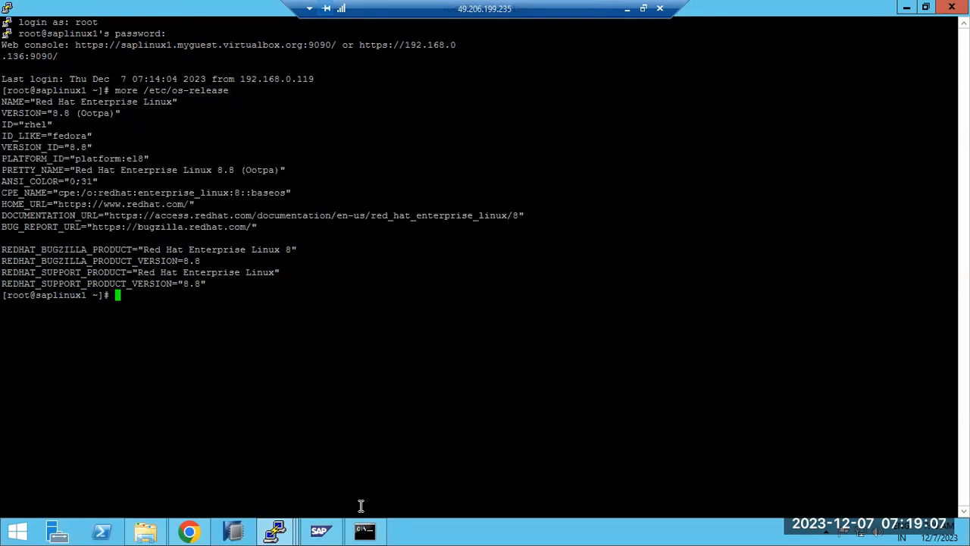
click(277, 531)
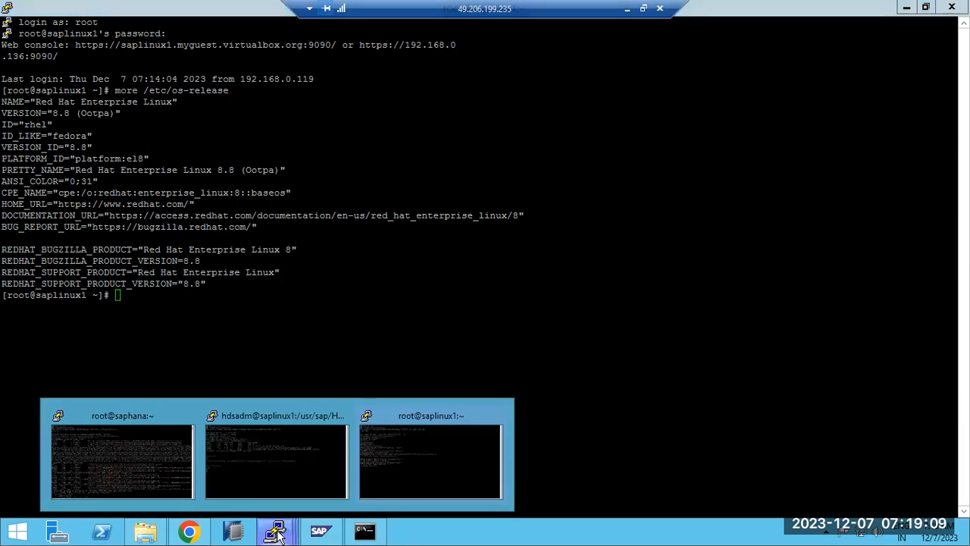
click(401, 468)
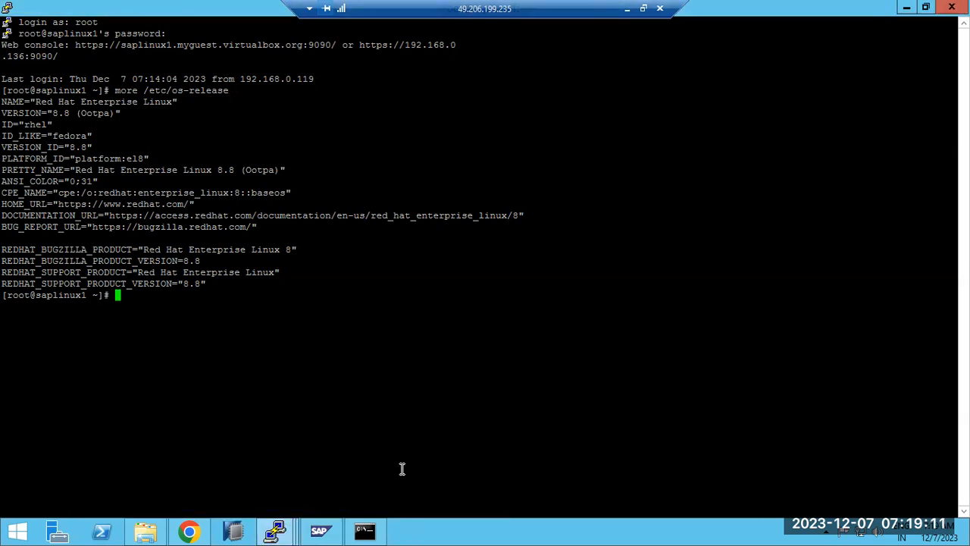
click(277, 530)
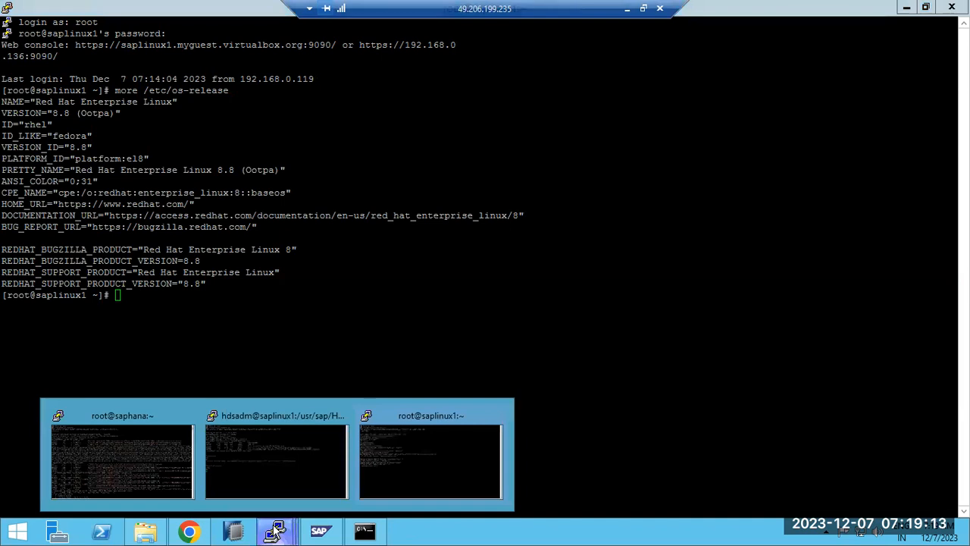
click(271, 471)
click(288, 534)
click(395, 448)
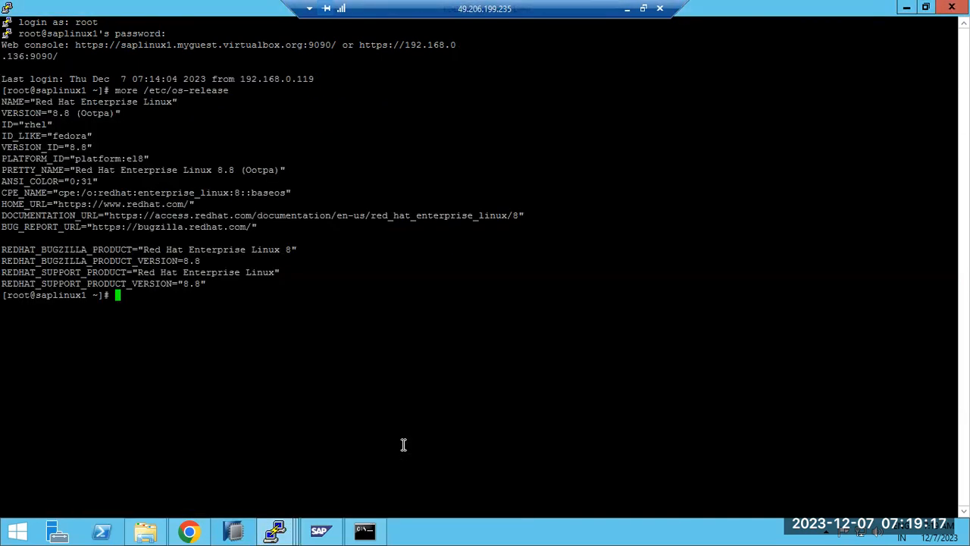
text(sudo su - hdsadm)
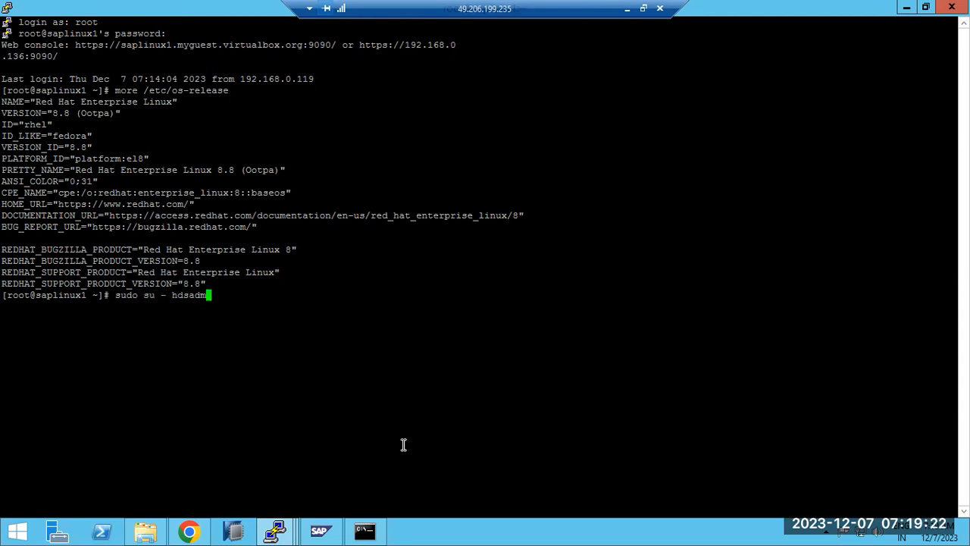
key(Return)
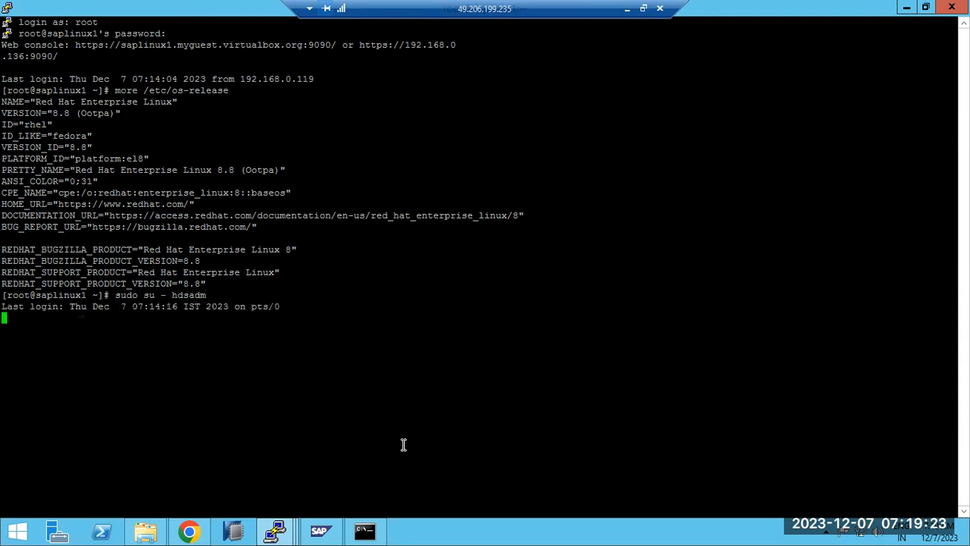
text(HDB info)
key(Return)
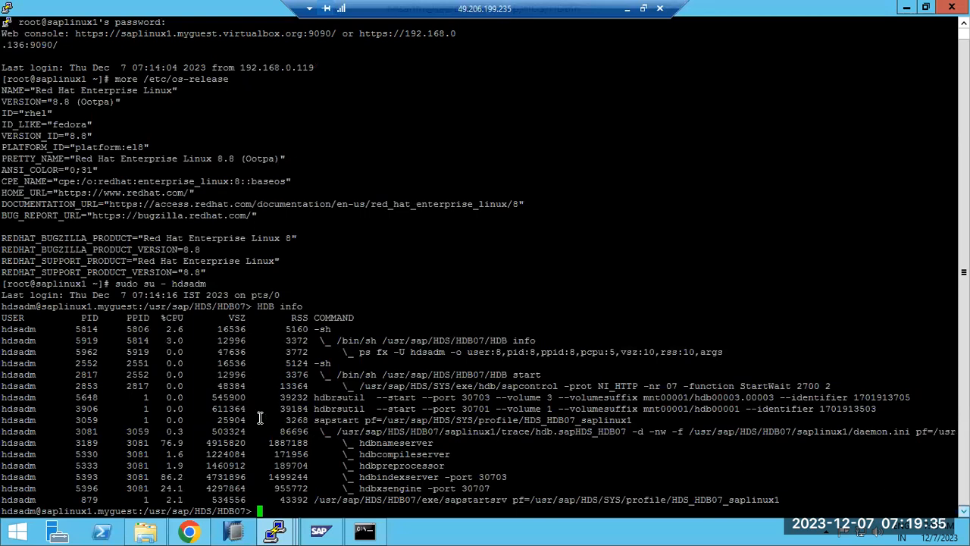
Highlight the sapstart through hdbxsengine process lines in the HDB info output
click(274, 535)
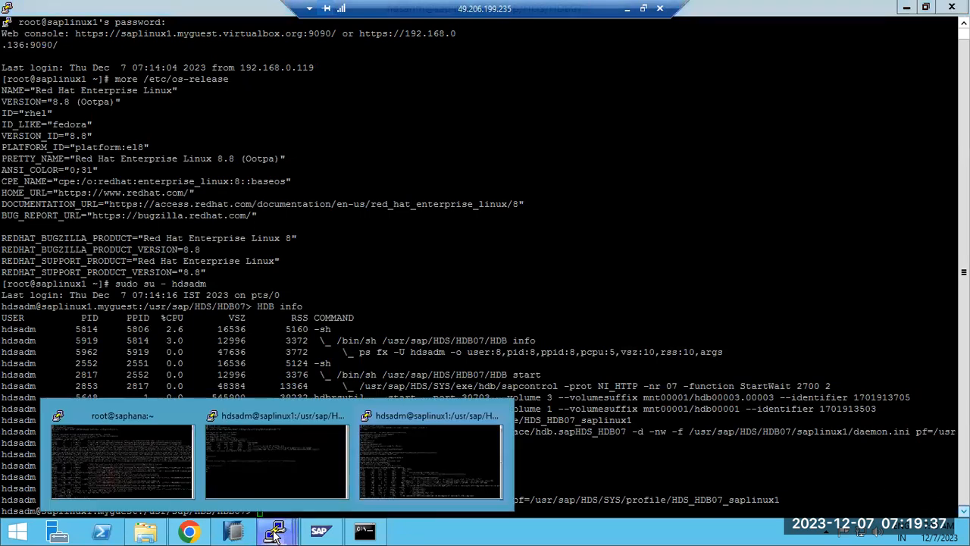
click(404, 469)
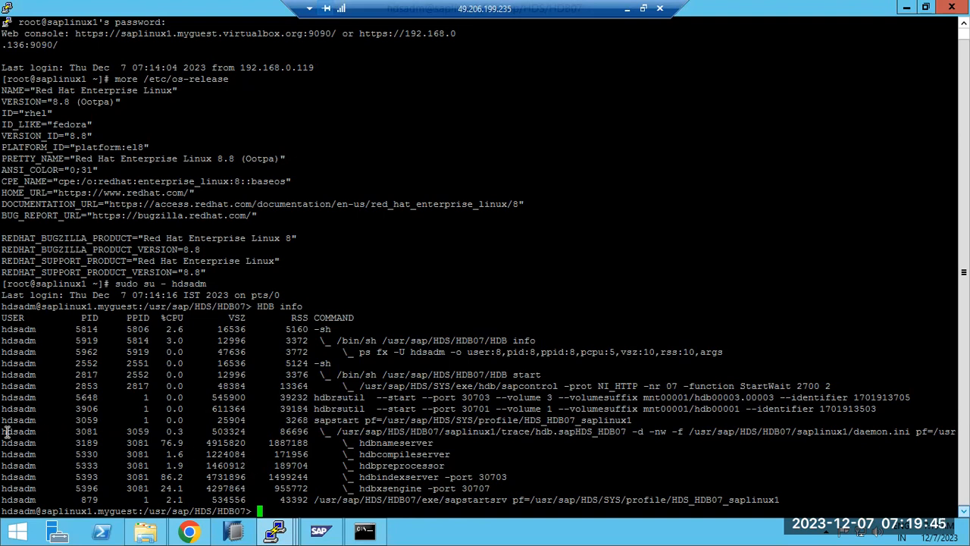
drag(9, 421, 365, 486)
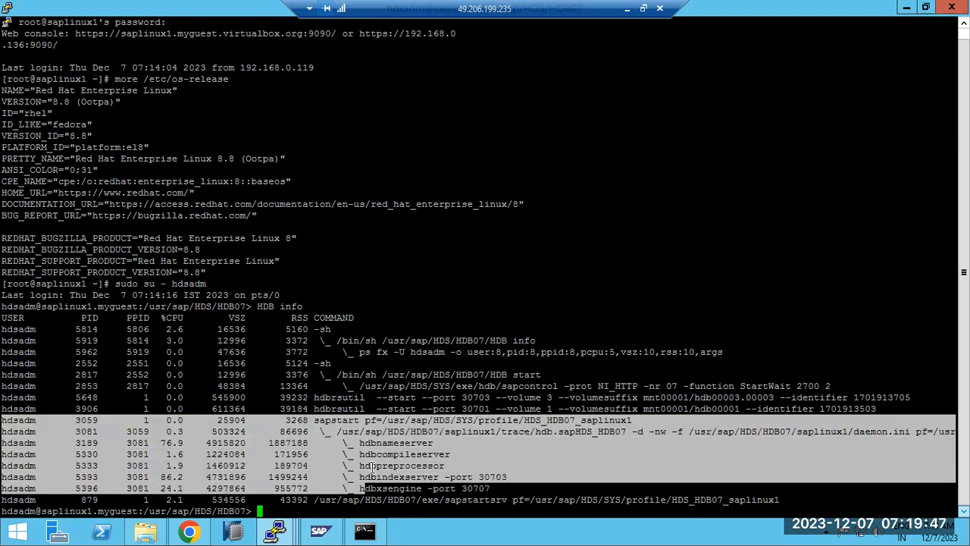
click(374, 463)
drag(7, 433, 581, 488)
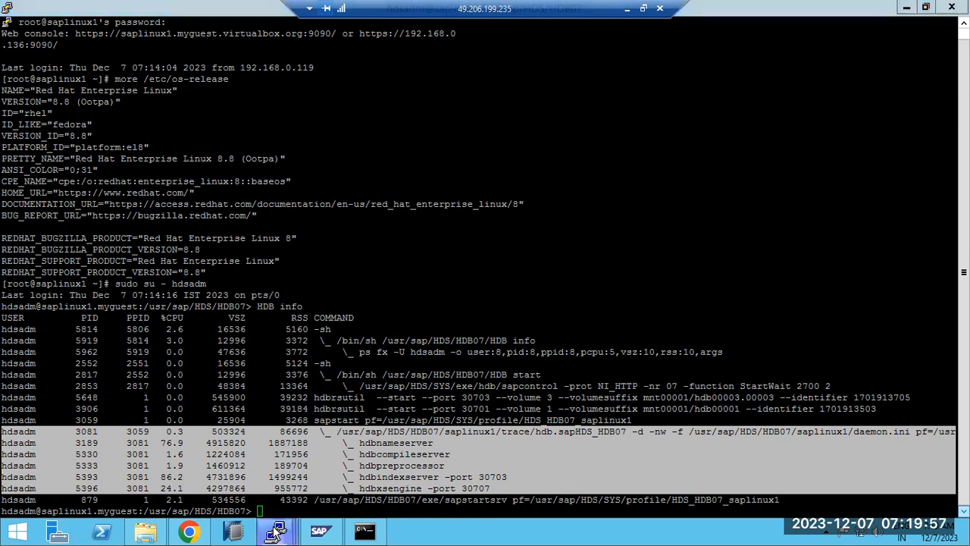
Clear the highlighting and minimise all windows to show the desktop
mouse_move(276, 533)
click(447, 469)
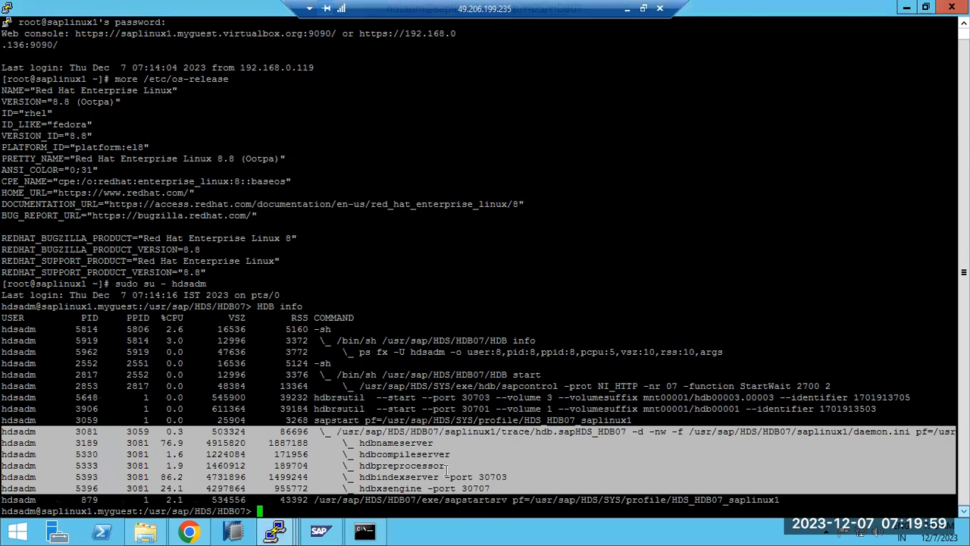
click(407, 454)
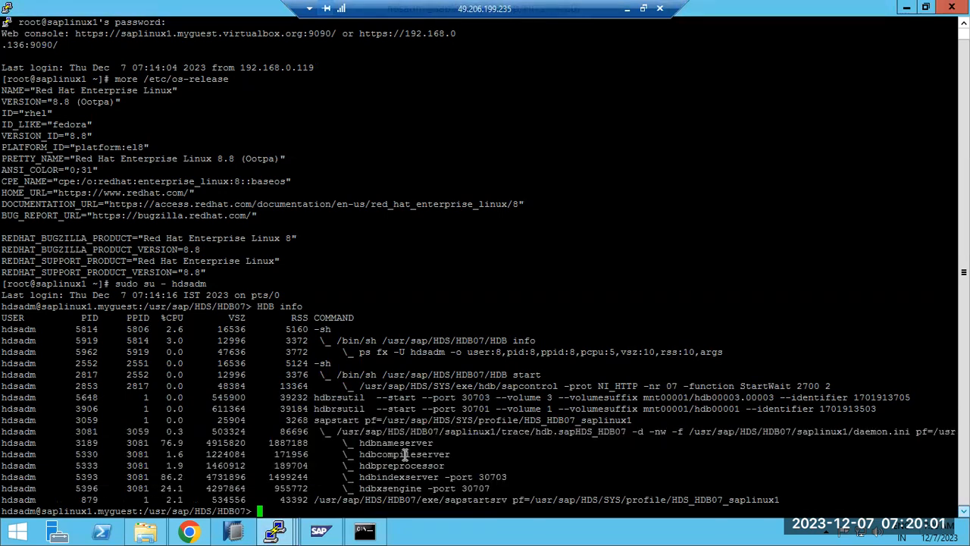
right_click(461, 534)
click(519, 478)
right_click(516, 294)
Refresh the desktop, then close Chrome's HOSTAGENT install answers tab
click(559, 331)
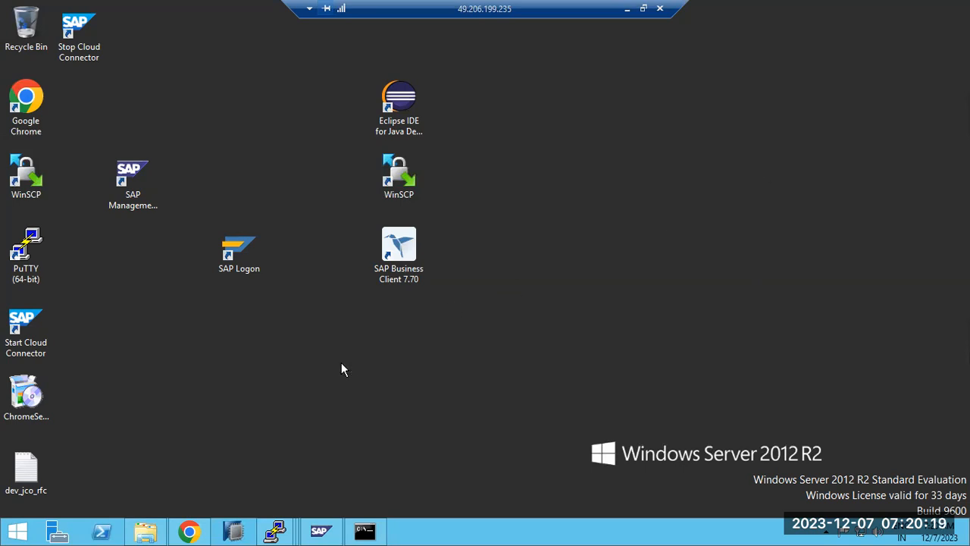
click(181, 534)
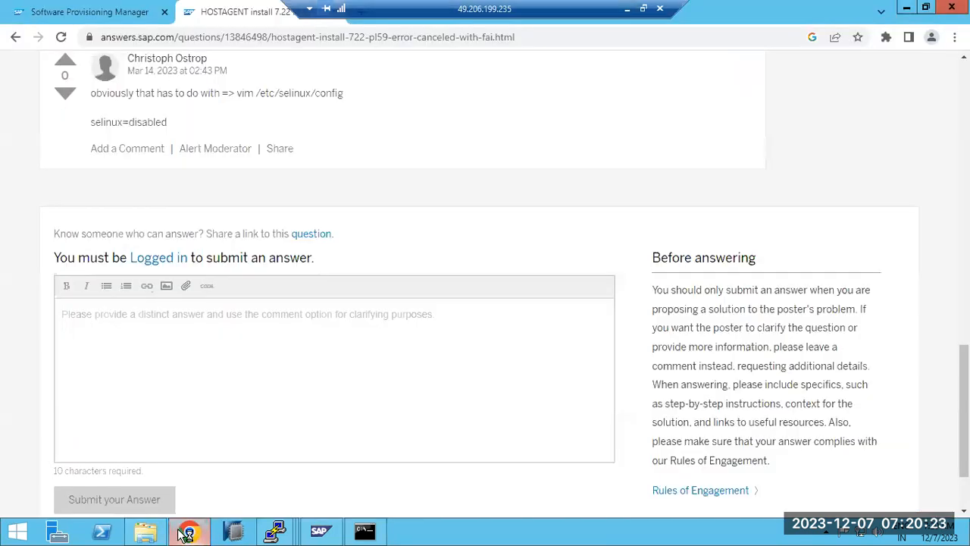
click(110, 12)
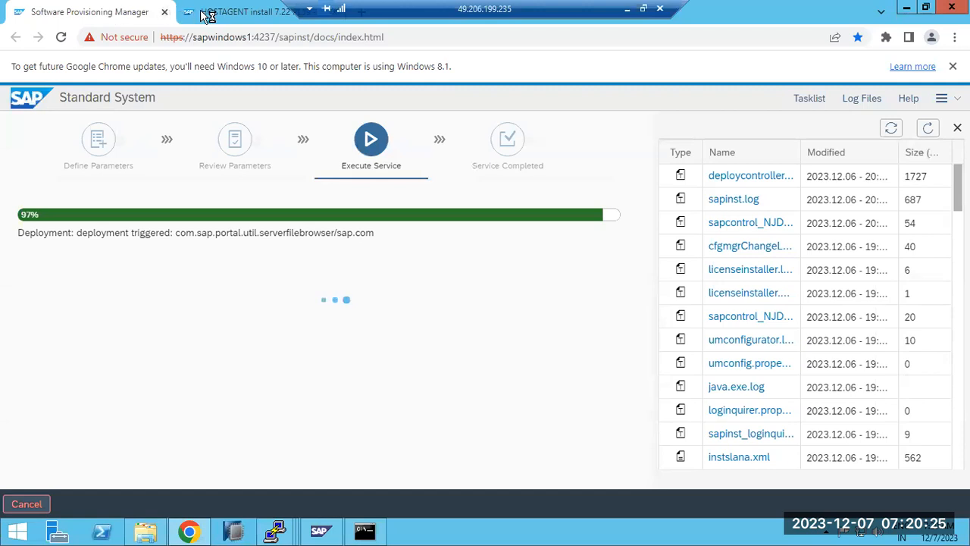
click(238, 16)
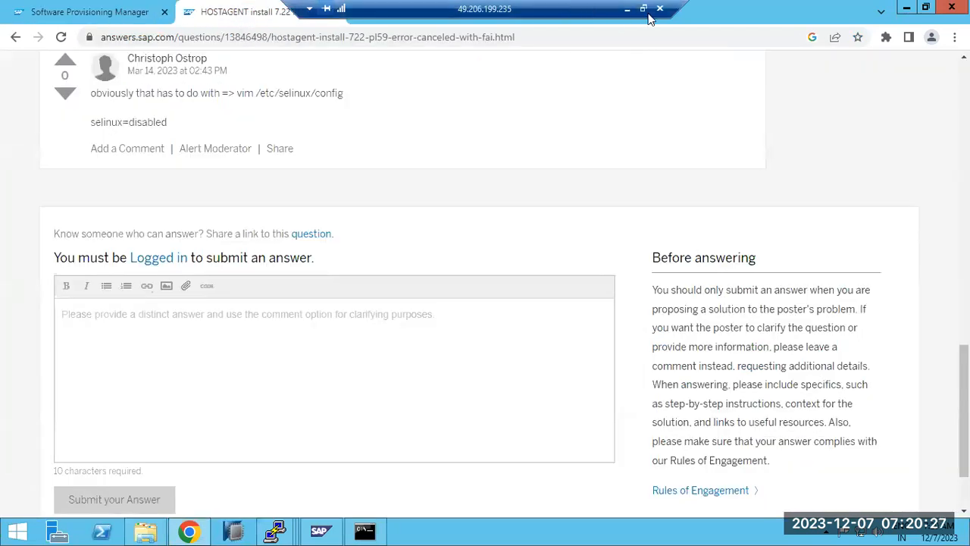
drag(665, 6, 945, 7)
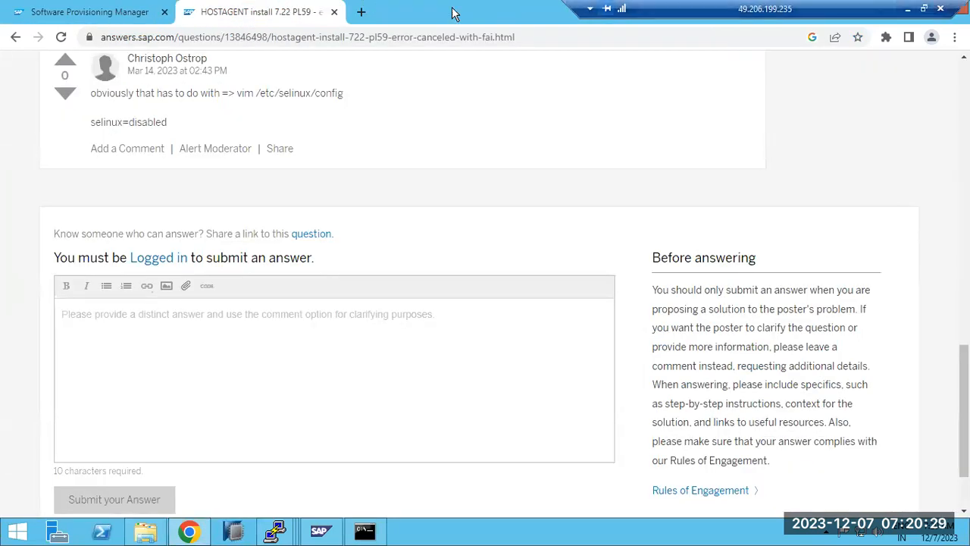
click(335, 12)
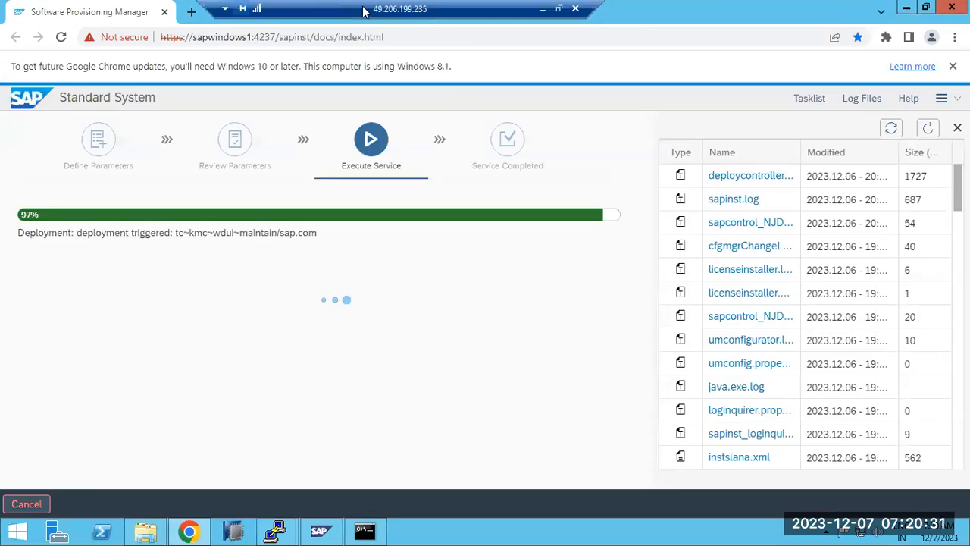
Minimise Chrome and refresh the desktop
click(908, 9)
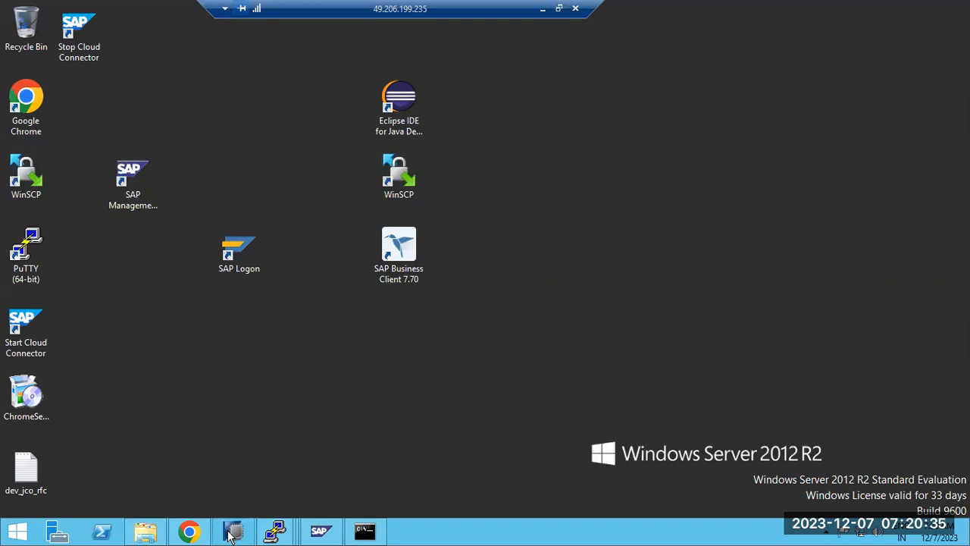
right_click(595, 228)
click(629, 267)
click(232, 533)
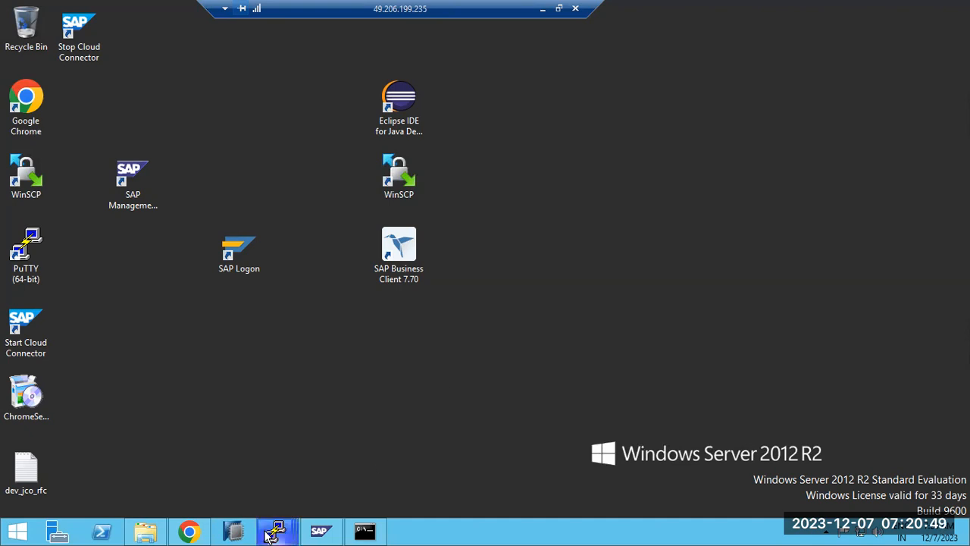
Bring the HDB info session forward and mark its daemon through hdbxsengine process rows
mouse_move(270, 535)
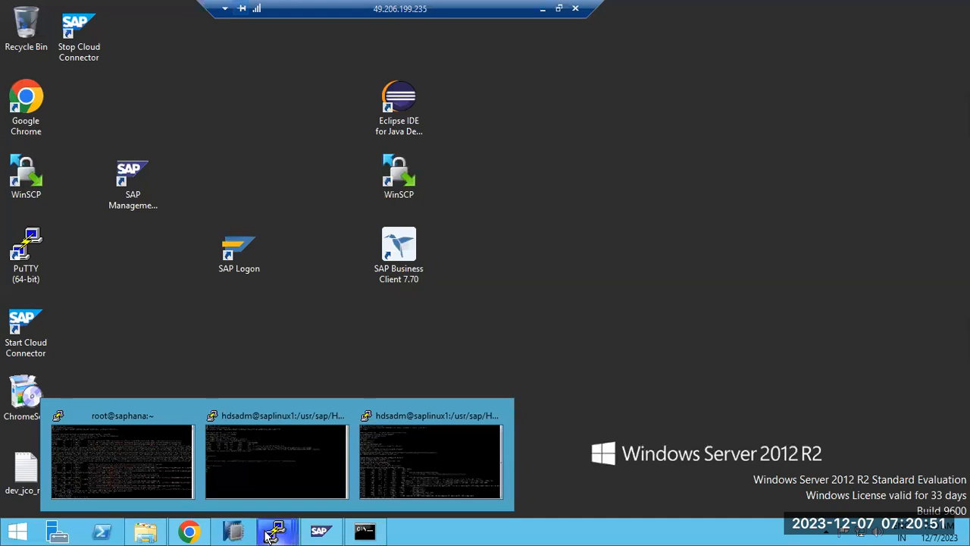
click(277, 489)
mouse_move(292, 535)
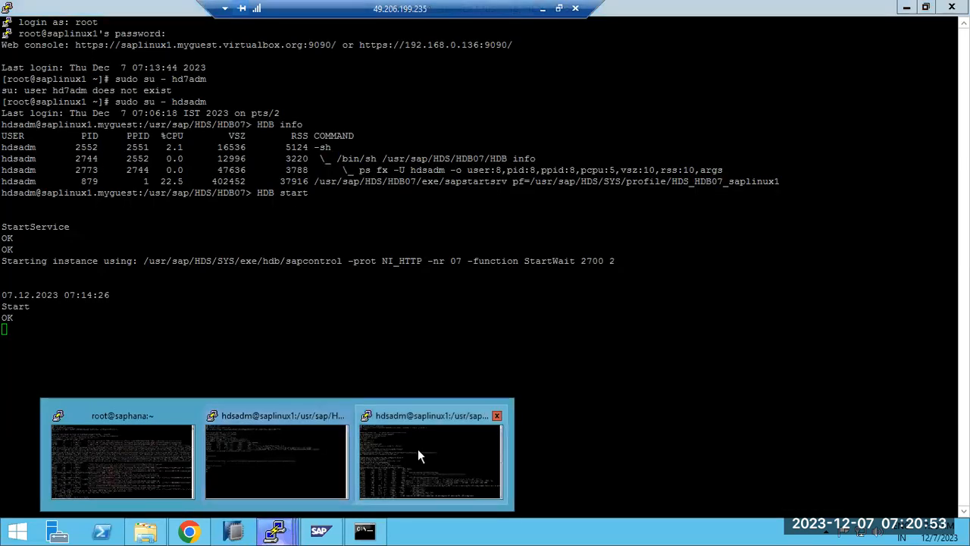
click(417, 449)
drag(256, 305, 304, 304)
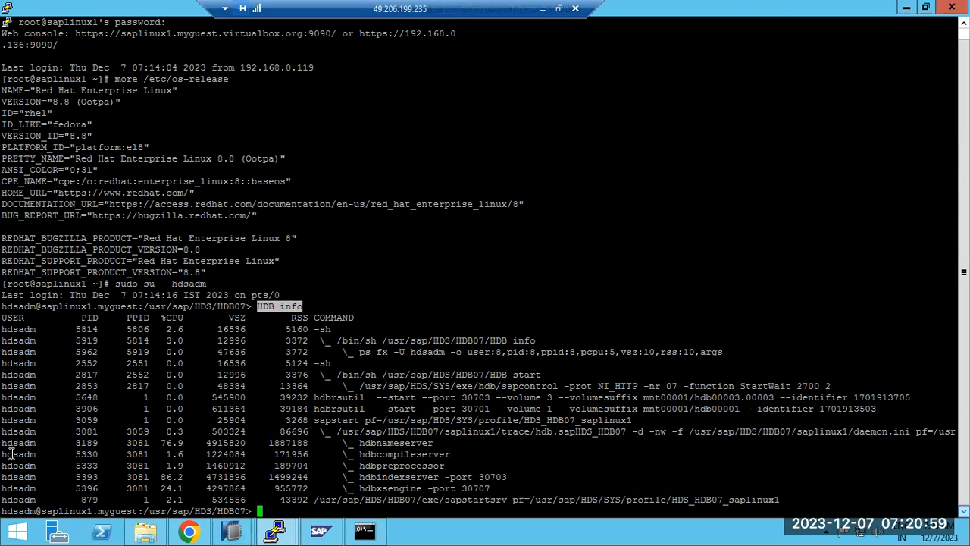
drag(3, 442, 472, 487)
drag(325, 431, 882, 432)
click(854, 431)
drag(393, 442, 407, 488)
drag(501, 488, 6, 423)
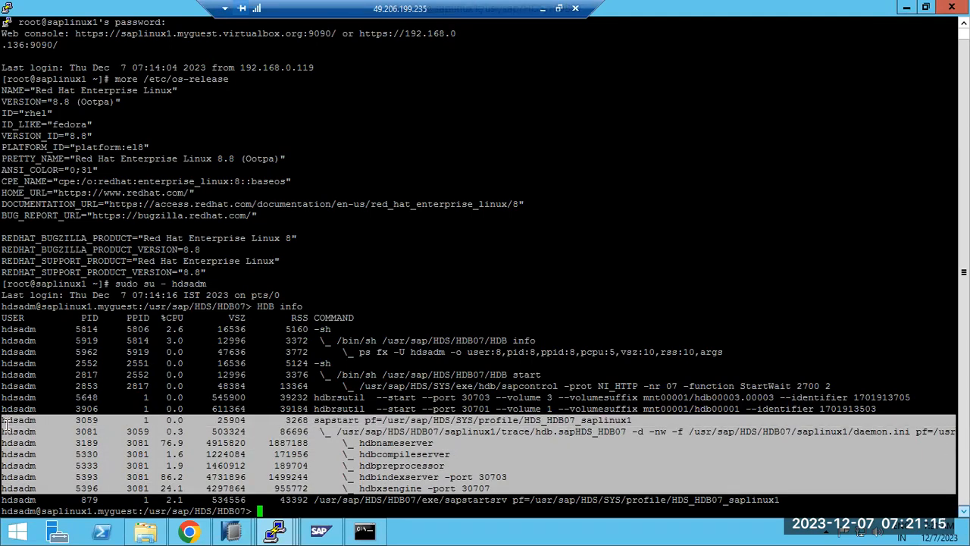
click(91, 438)
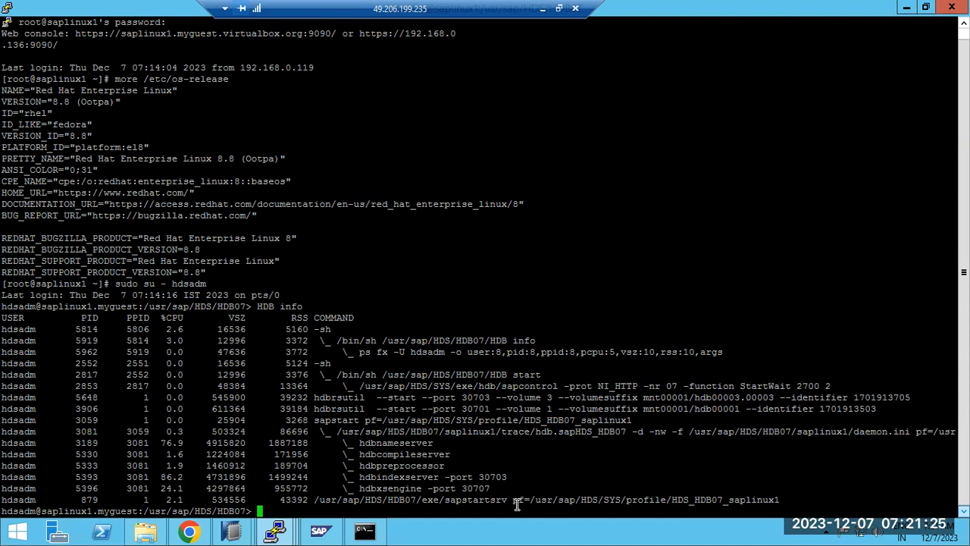
Mark the process rows from 5919 to 5333 and scroll through the listing
mouse_move(235, 534)
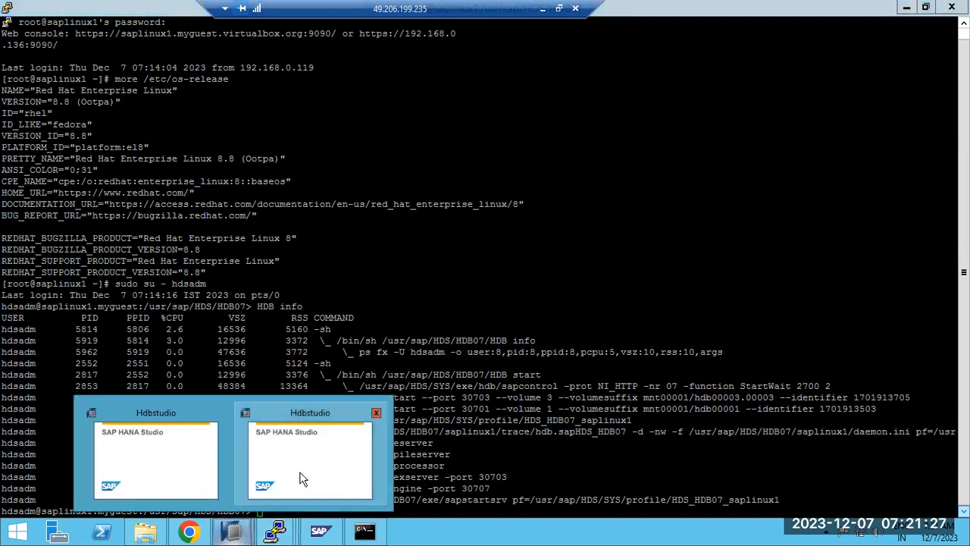
click(308, 471)
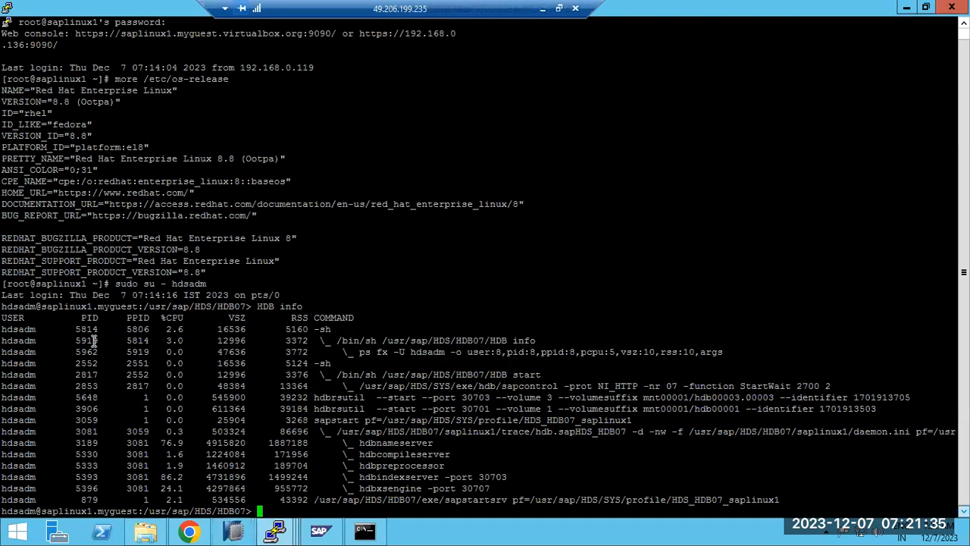
drag(6, 334, 193, 465)
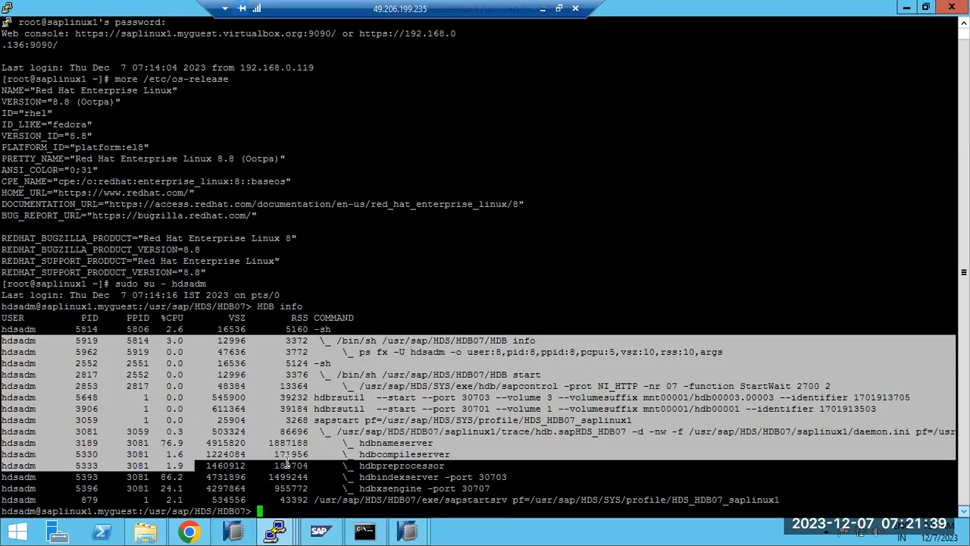
click(288, 462)
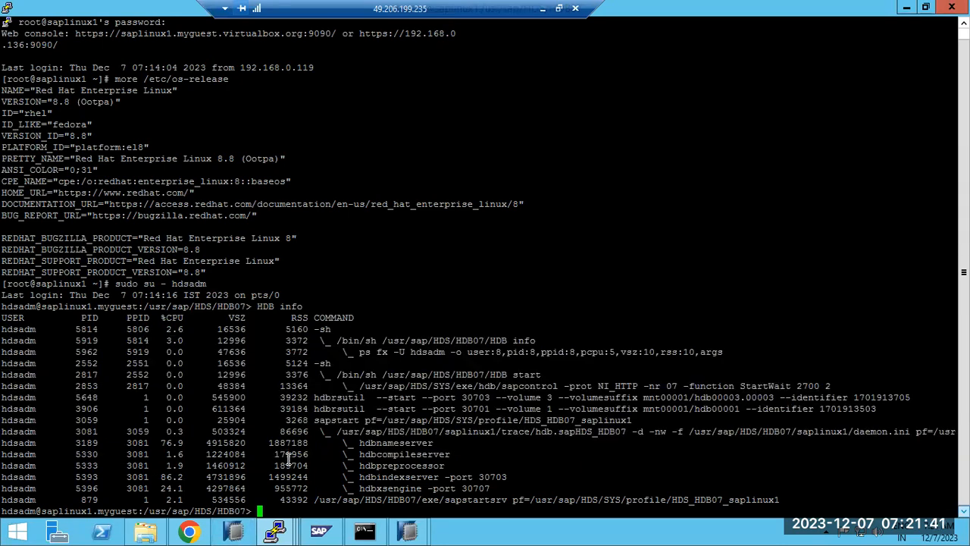
scroll(289, 455, up, 1)
scroll(291, 447, down, 1)
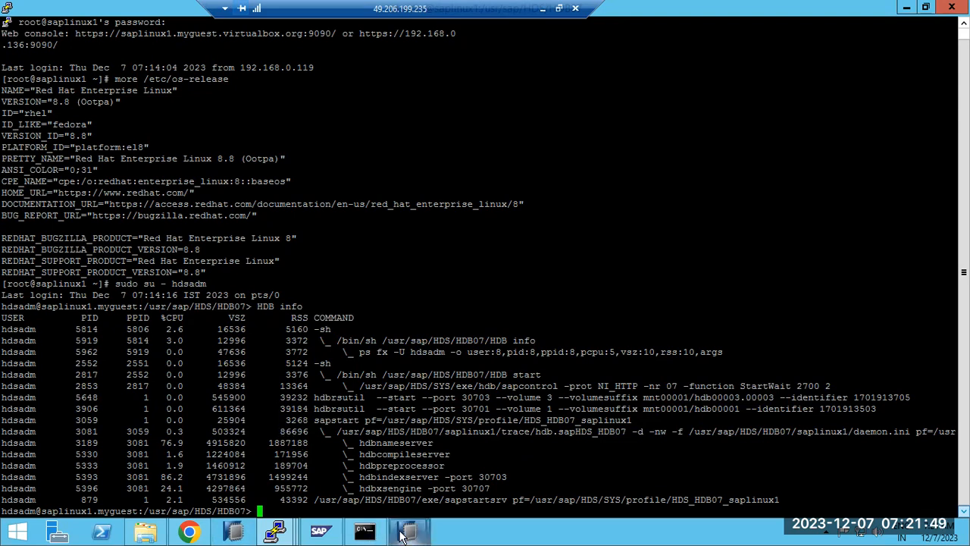
mouse_move(404, 534)
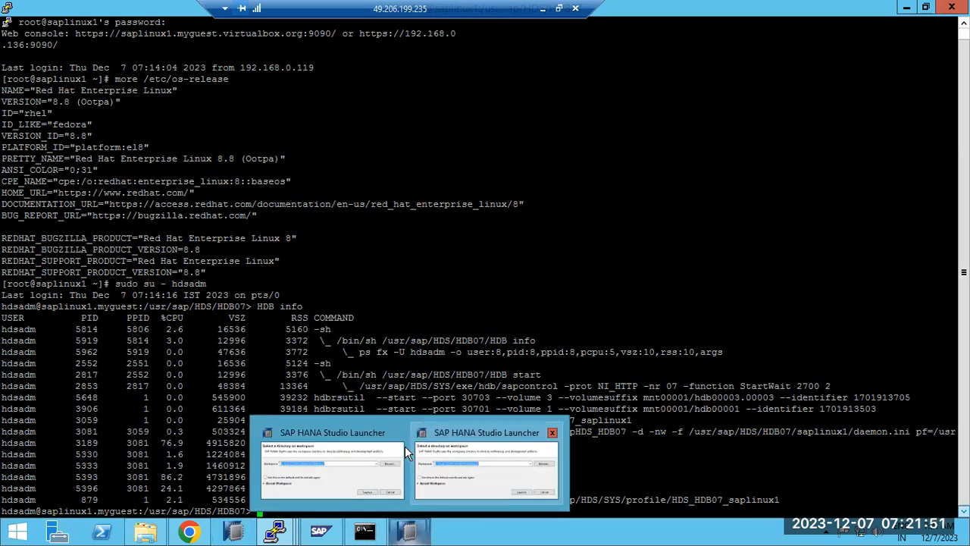
Launch SAP HANA Studio with the C:\Users\Administrator\hdbstudio1 workspace
click(291, 456)
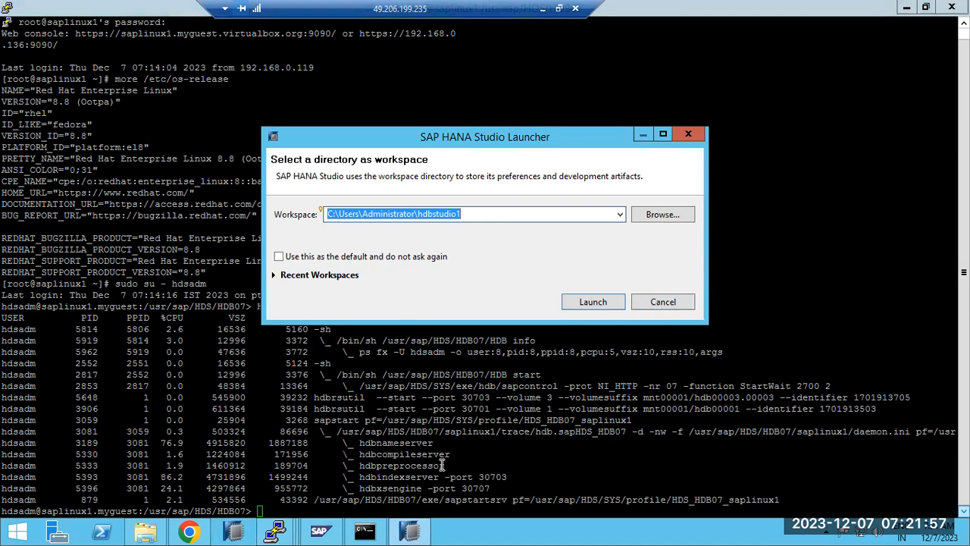
click(409, 526)
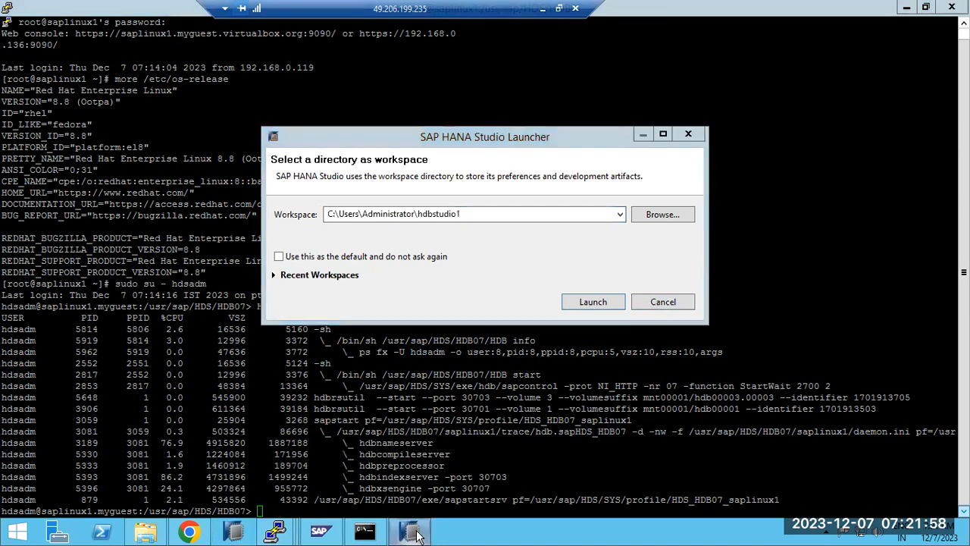
click(593, 303)
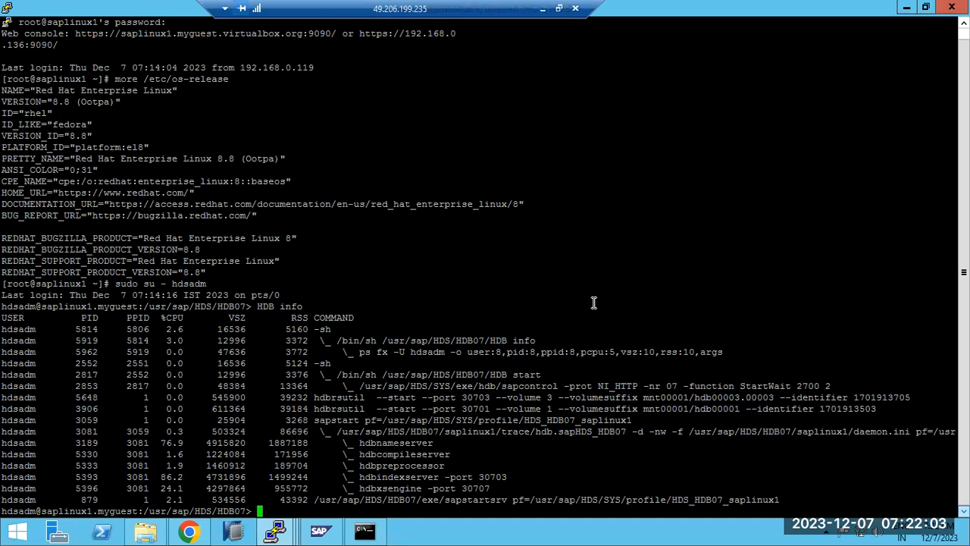
Rerun the previous HDB info command, then minimise all windows to reveal the desktop
key(Up)
key(Return)
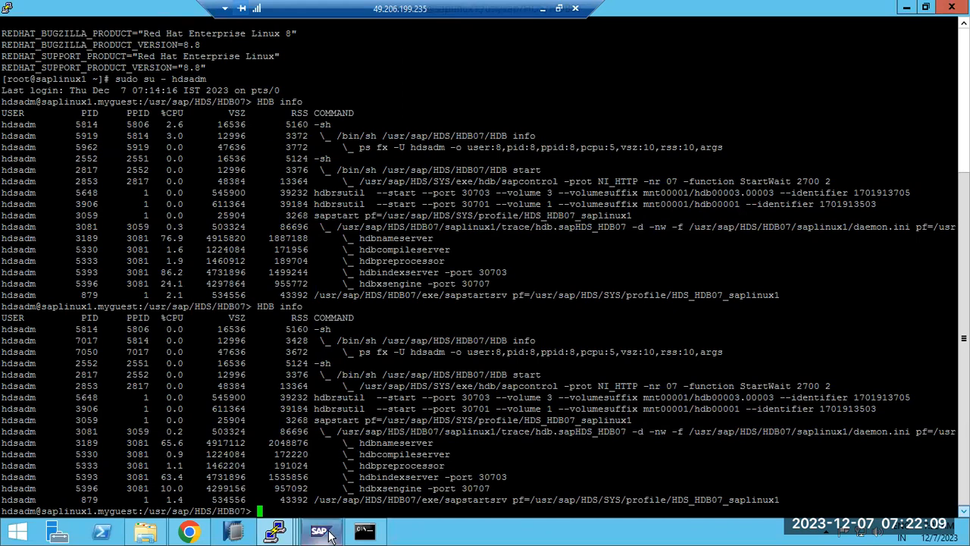
mouse_move(280, 533)
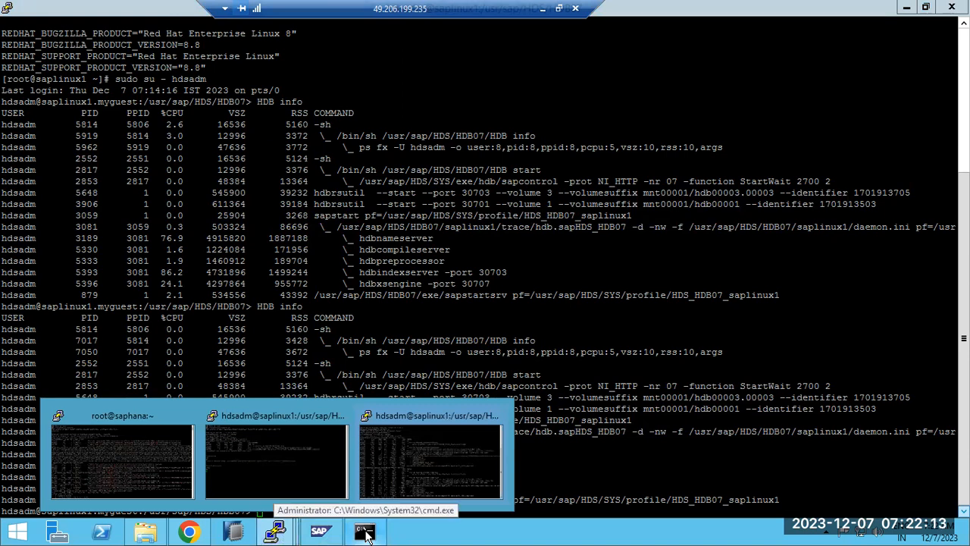
right_click(424, 532)
click(470, 472)
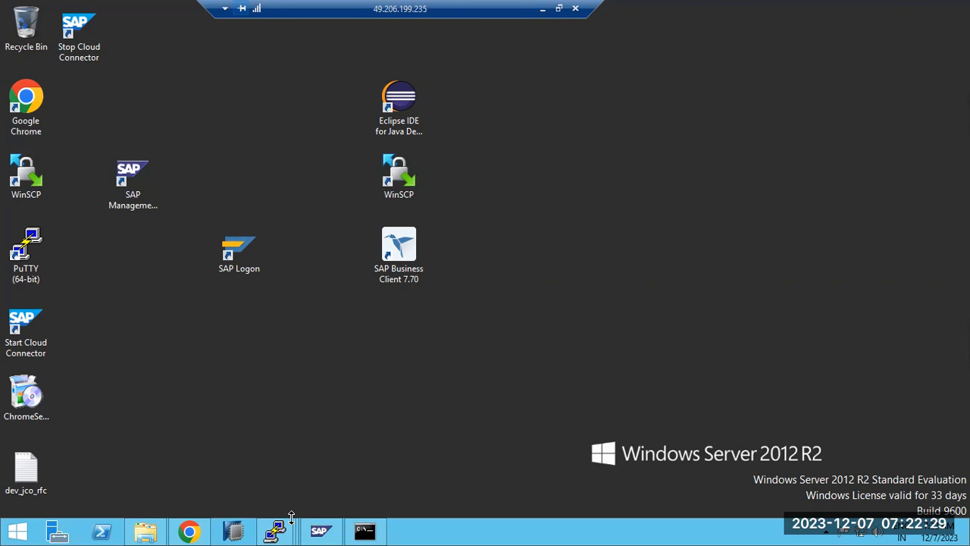
Refresh the desktop twice and bring SAP HANA Studio forward from the taskbar
mouse_move(277, 531)
right_click(465, 535)
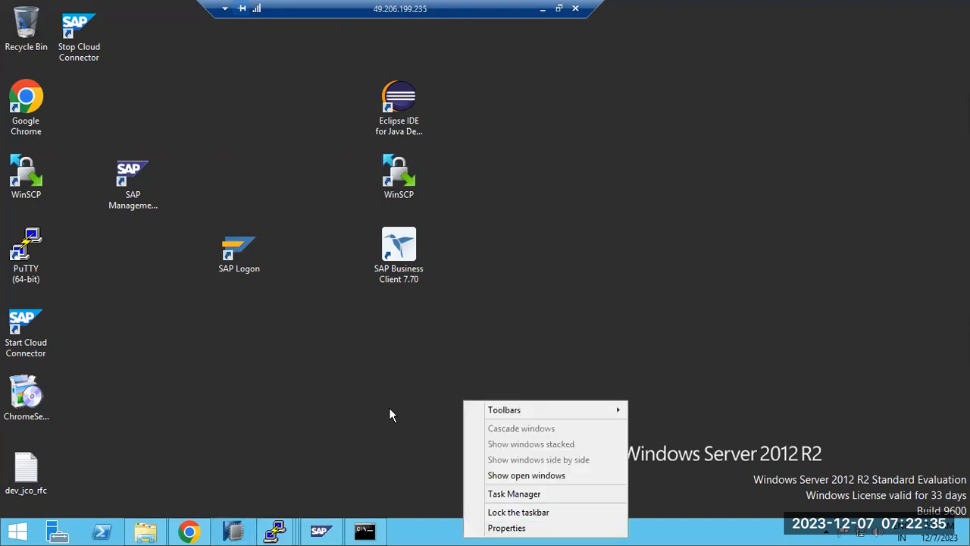
click(335, 335)
right_click(336, 336)
click(380, 382)
right_click(253, 313)
click(284, 347)
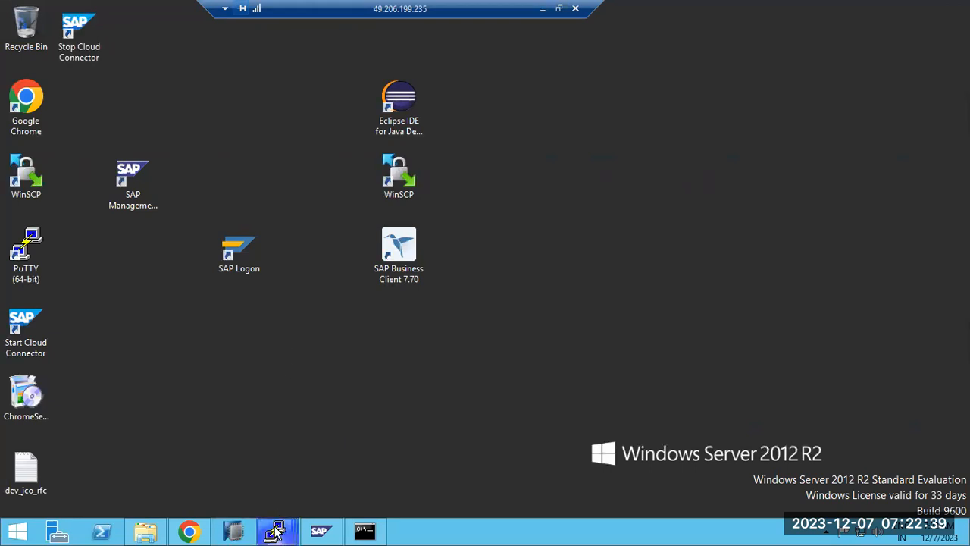
mouse_move(276, 533)
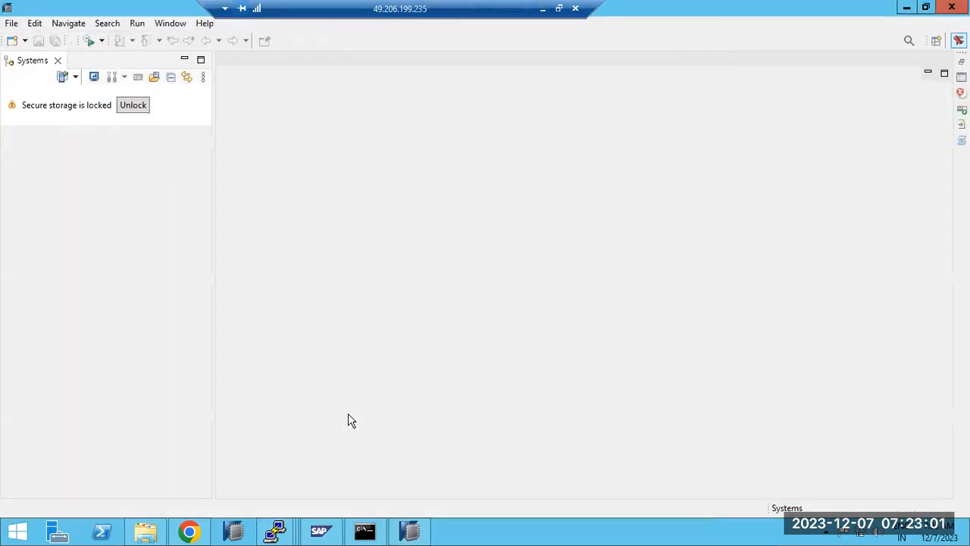
Reset the Administration Console perspective to its defaults and activate the Systems view
click(170, 24)
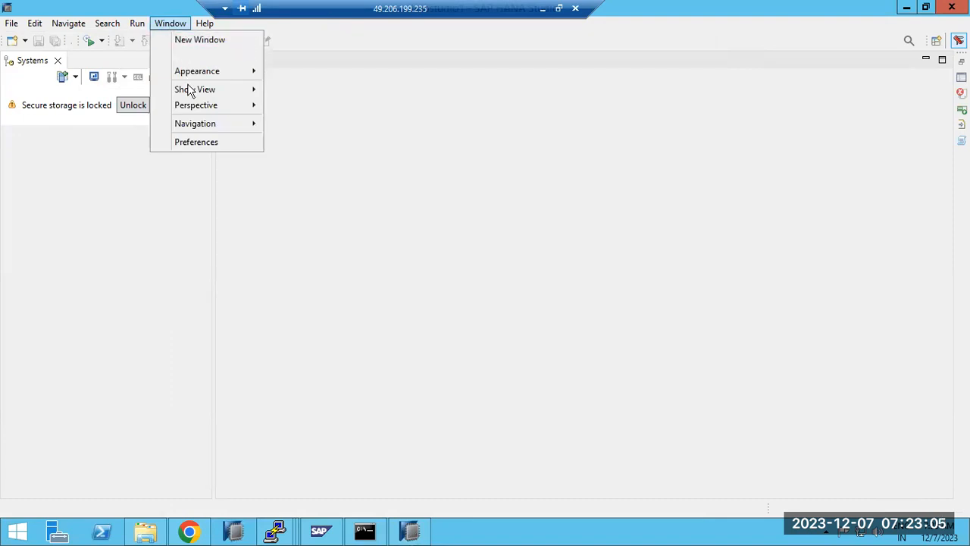
mouse_move(187, 109)
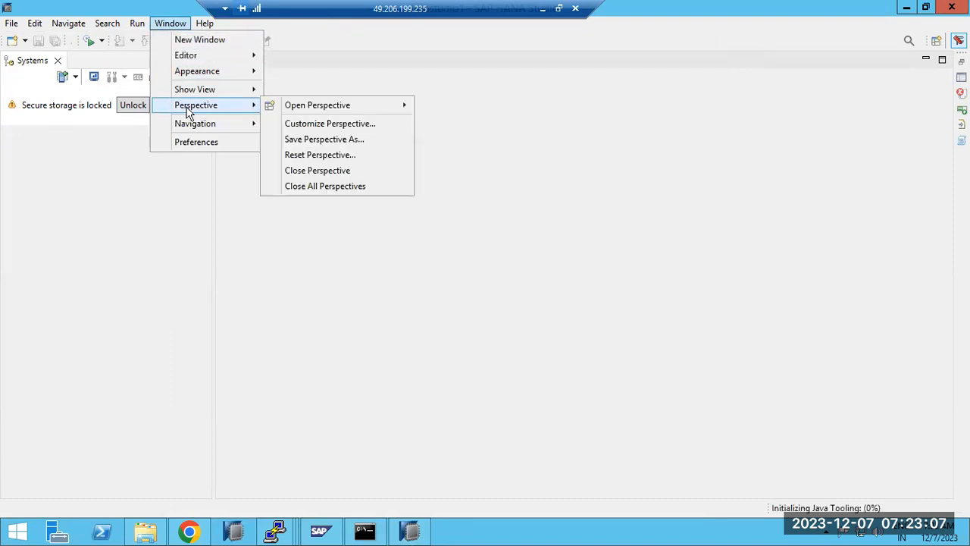
click(317, 155)
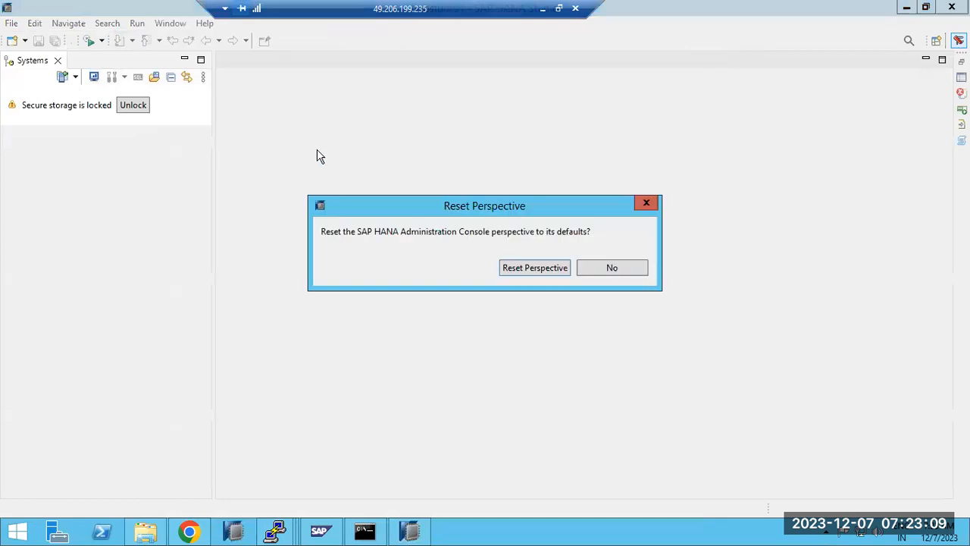
click(516, 271)
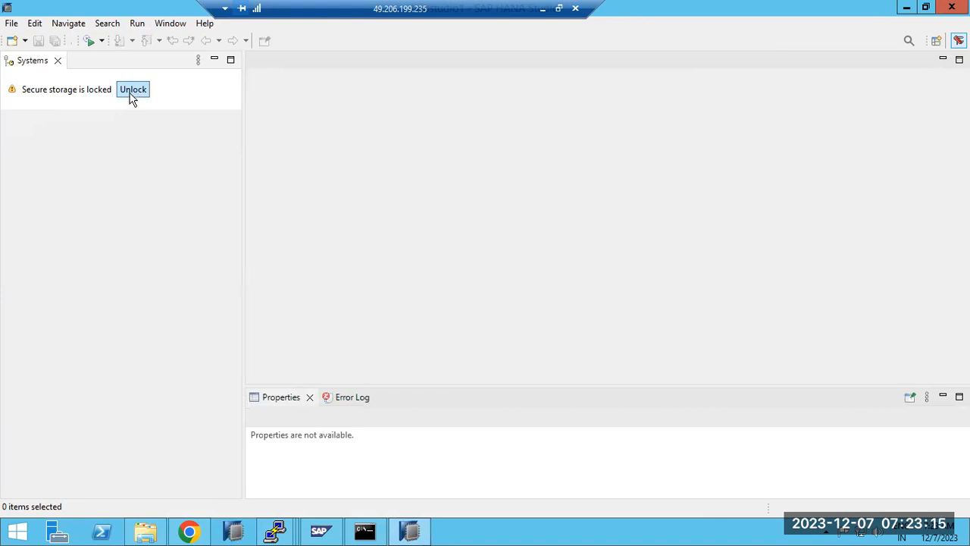
click(169, 25)
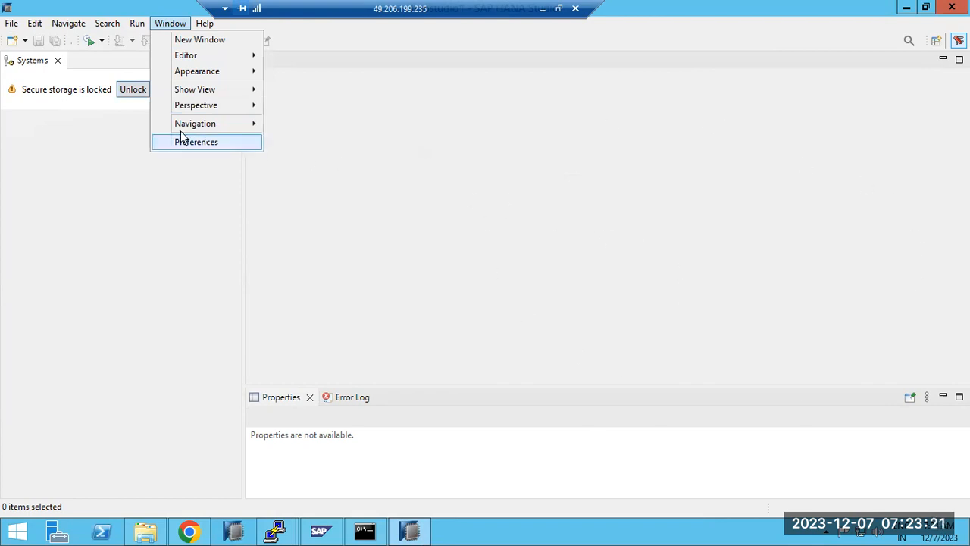
click(40, 68)
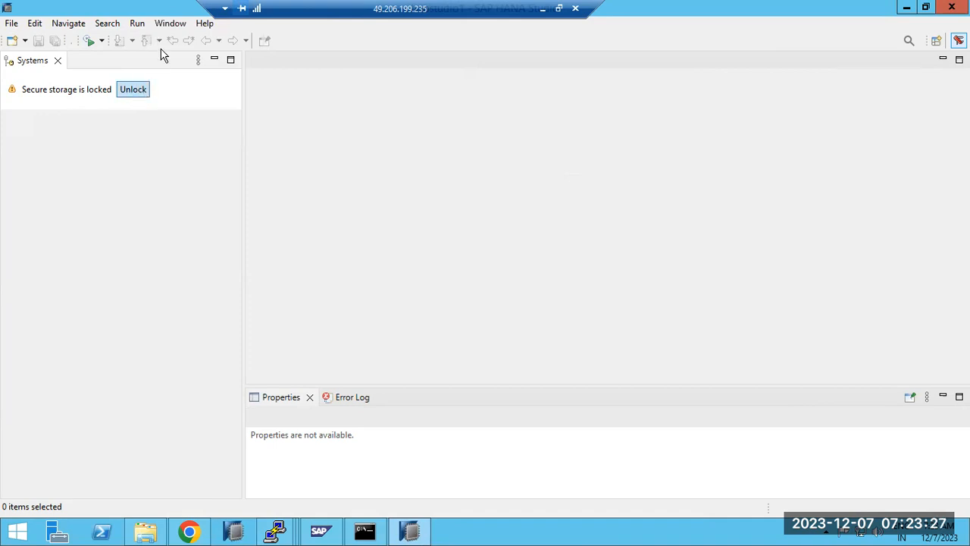
click(176, 24)
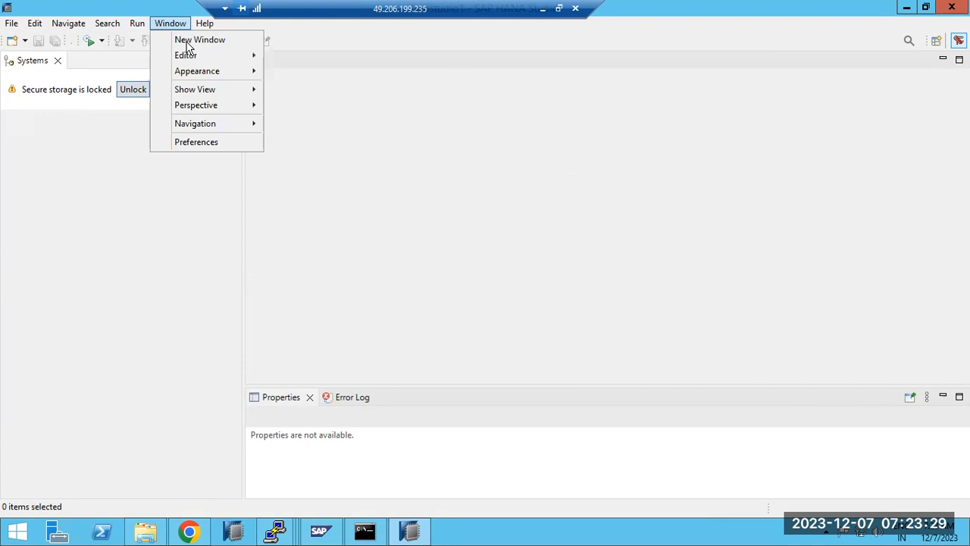
mouse_move(223, 108)
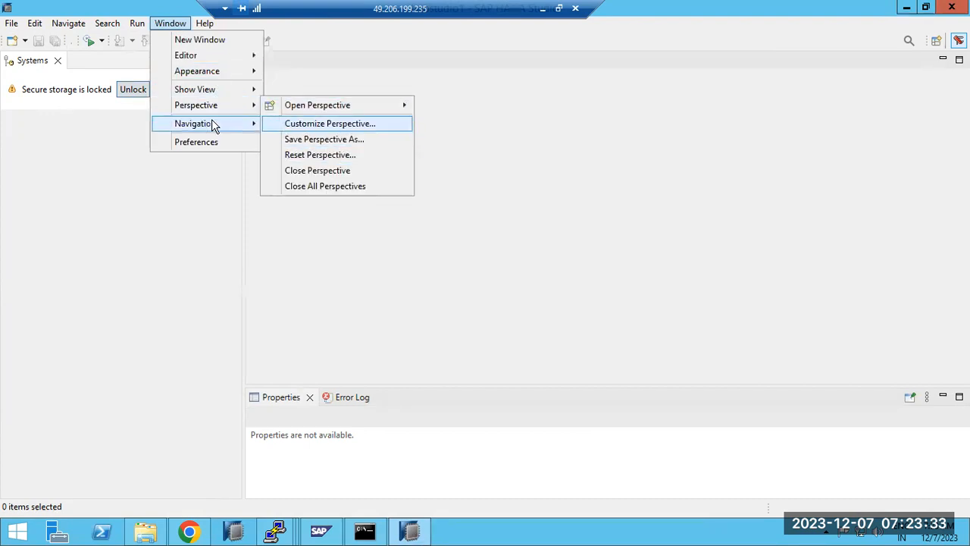
Open Preferences at General > Security > Secure Storage, then open the Start screen
click(200, 149)
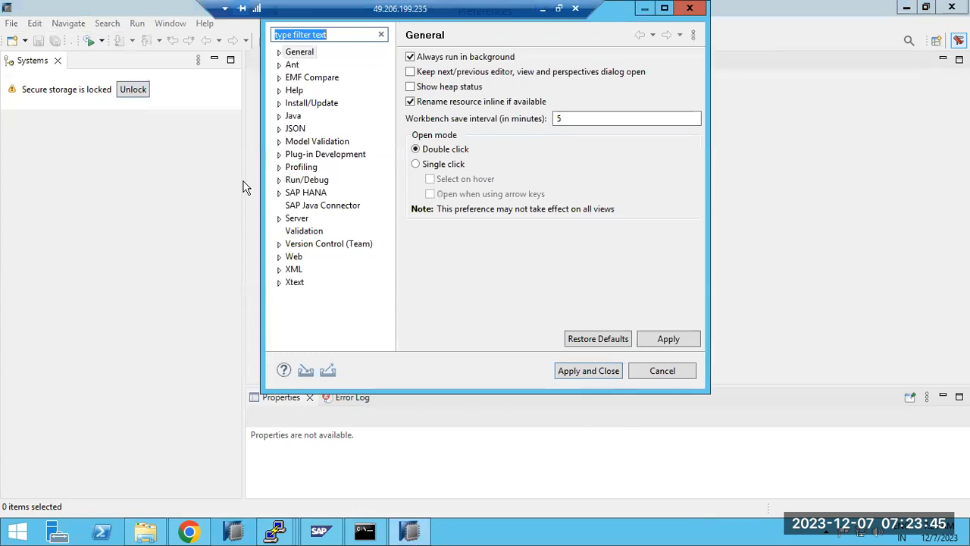
click(278, 53)
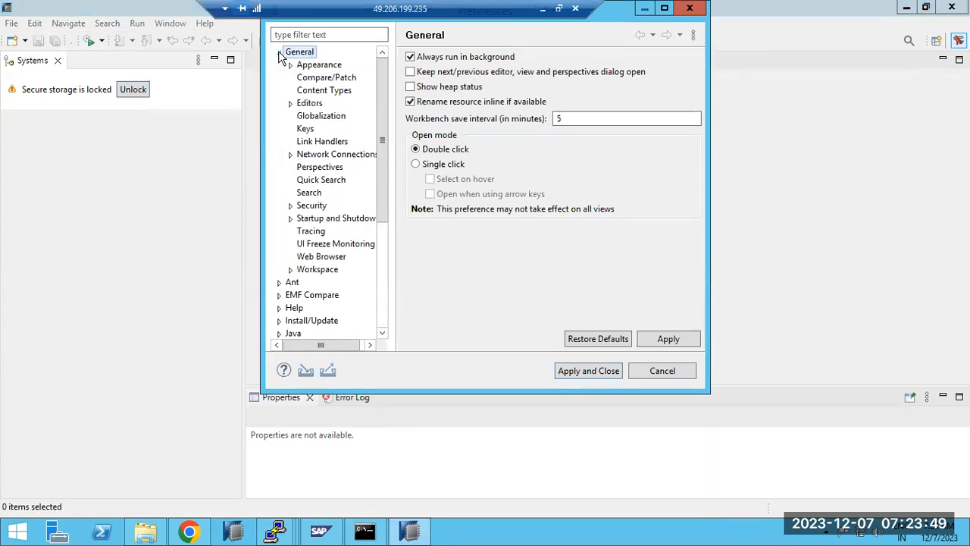
click(298, 206)
click(290, 206)
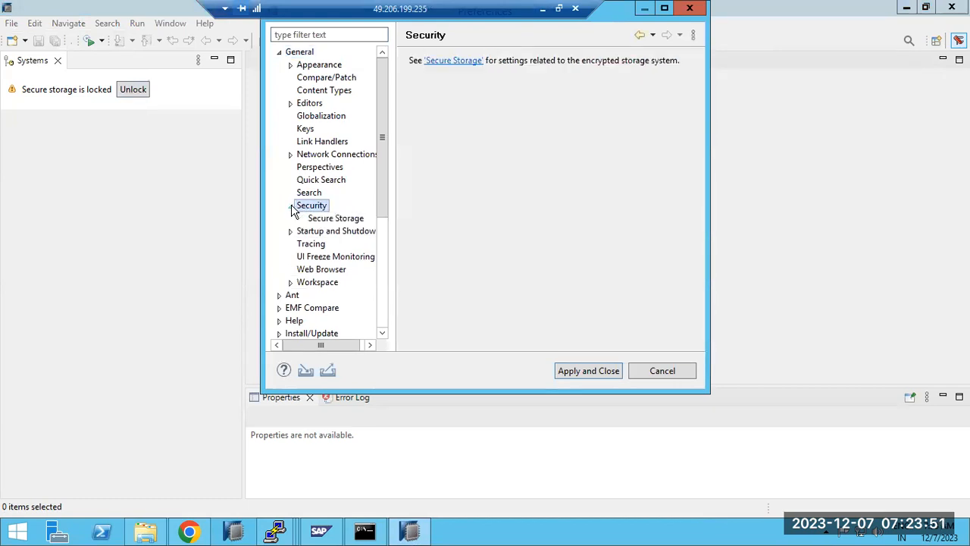
click(313, 218)
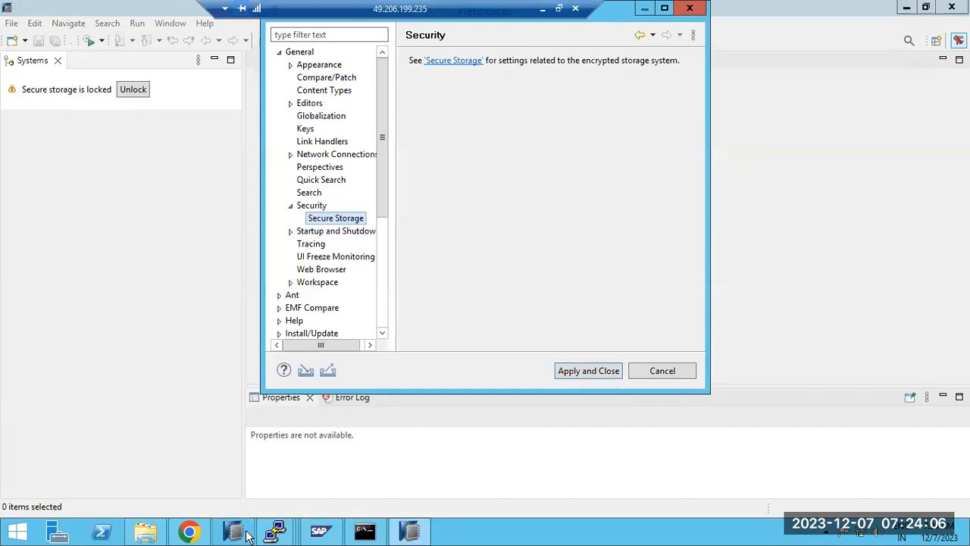
click(17, 531)
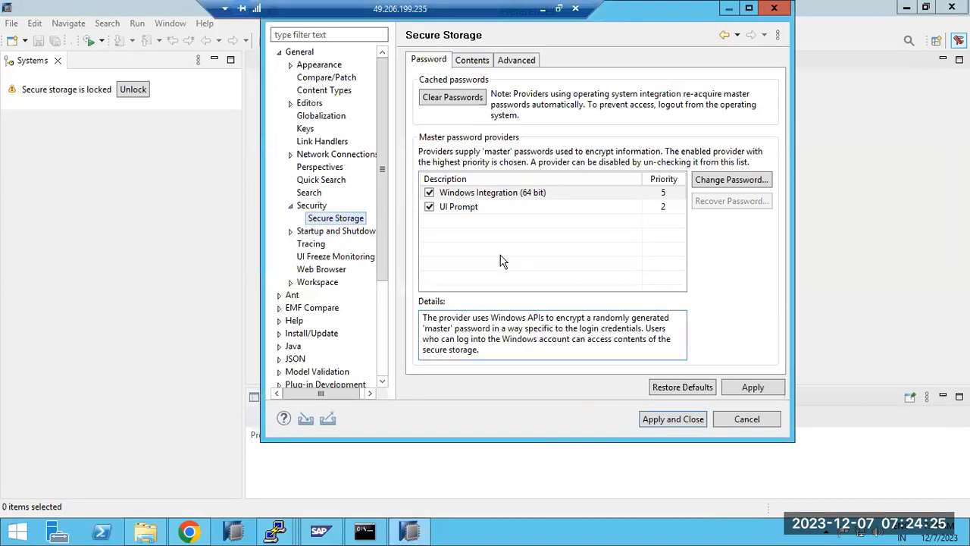
Delete the default secure storage from the Contents tab, declining an immediate restart
click(517, 60)
click(468, 61)
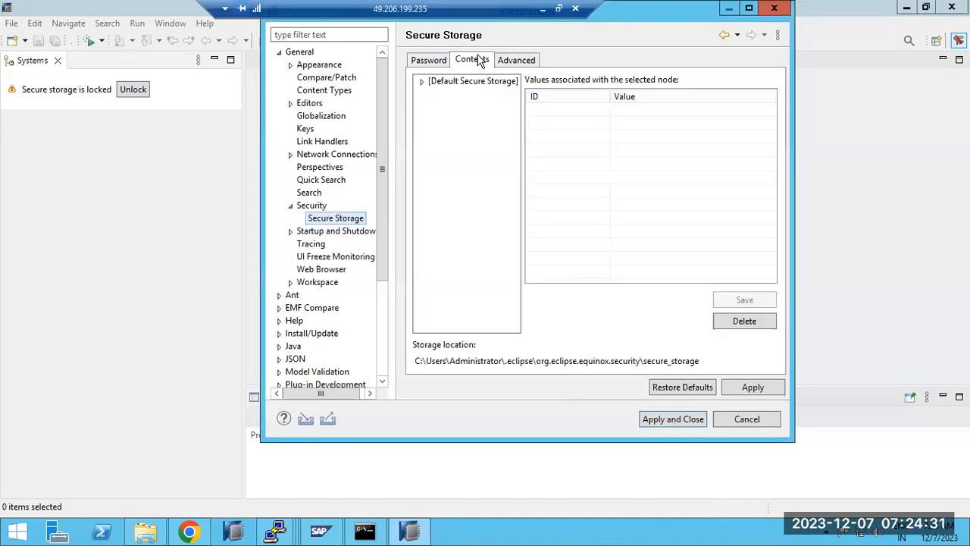
click(423, 82)
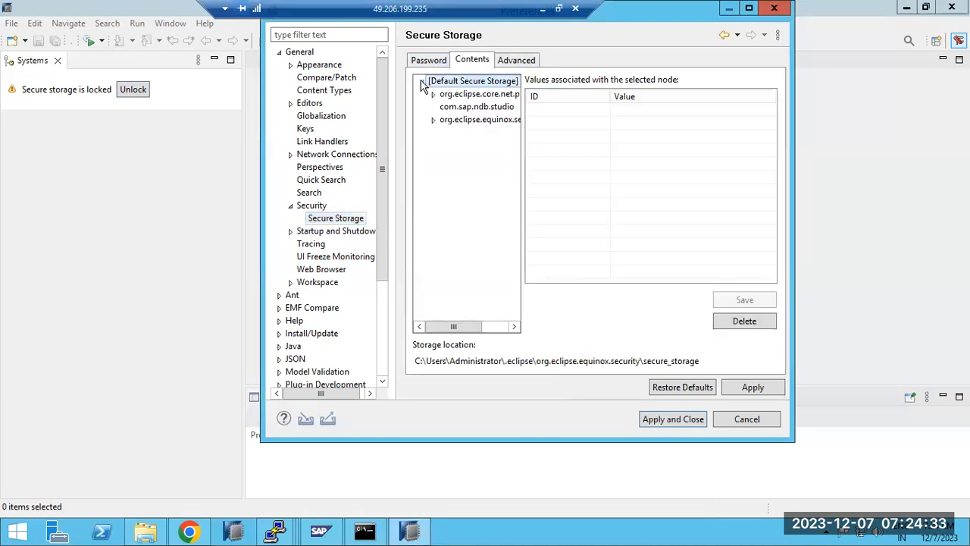
click(458, 108)
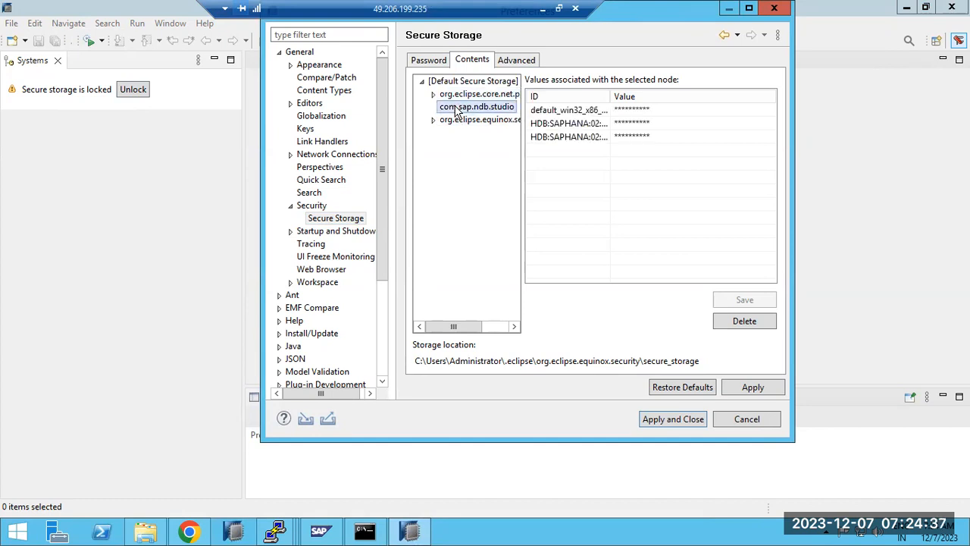
click(727, 321)
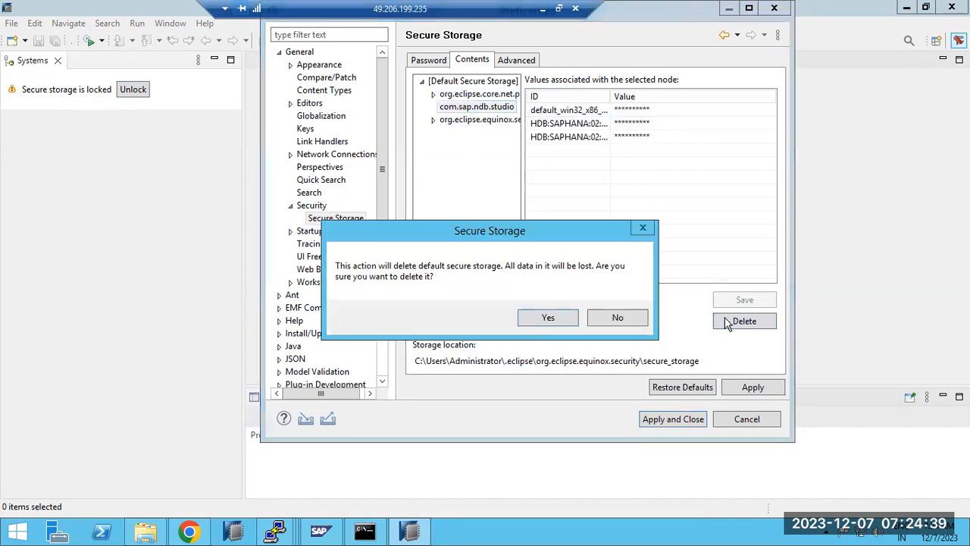
click(548, 317)
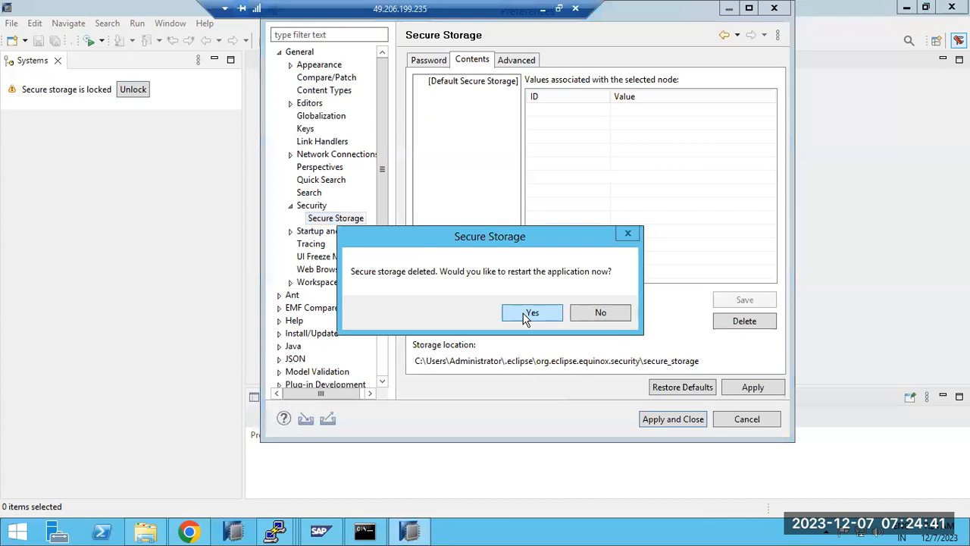
click(586, 310)
Keep PBEWithMD5AndDES encryption, clear cached passwords, and apply and close Preferences
click(520, 66)
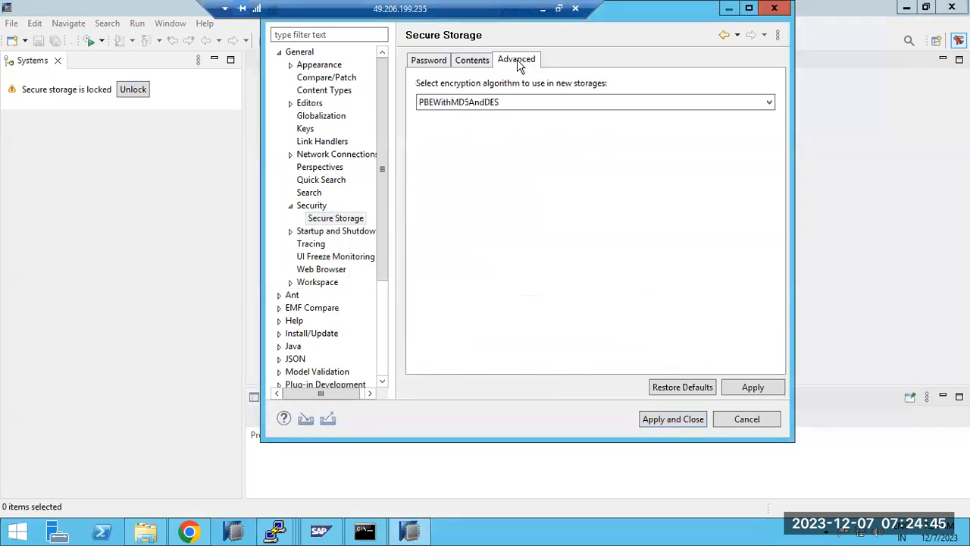
click(486, 102)
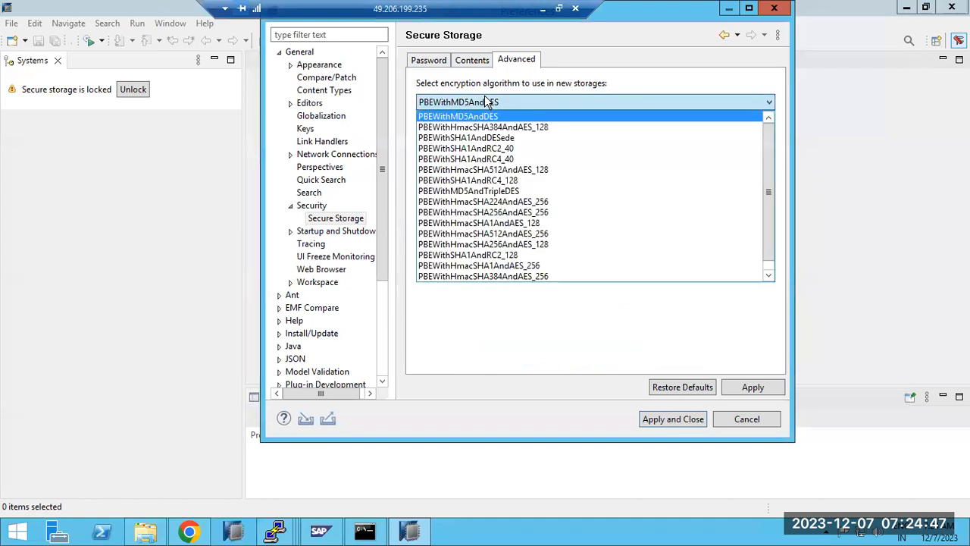
click(487, 101)
click(433, 64)
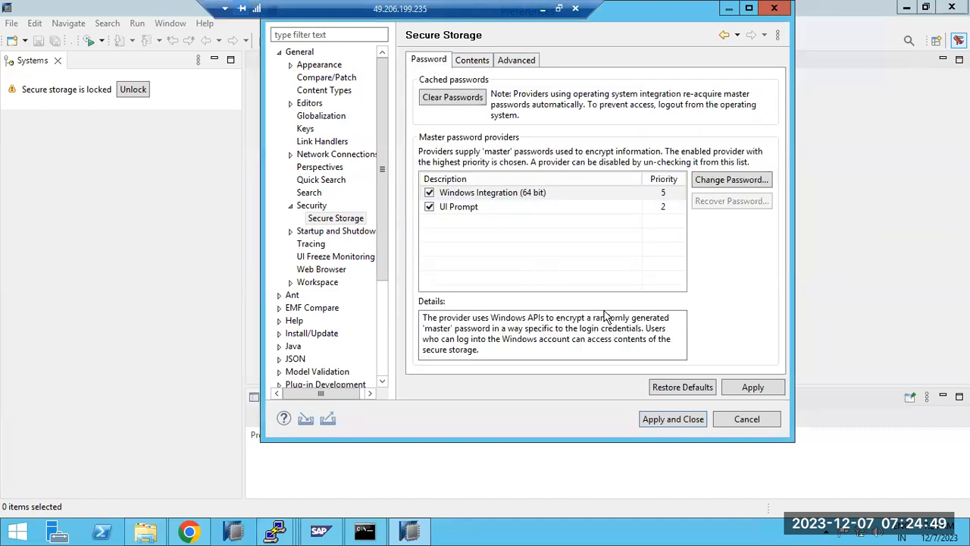
click(449, 99)
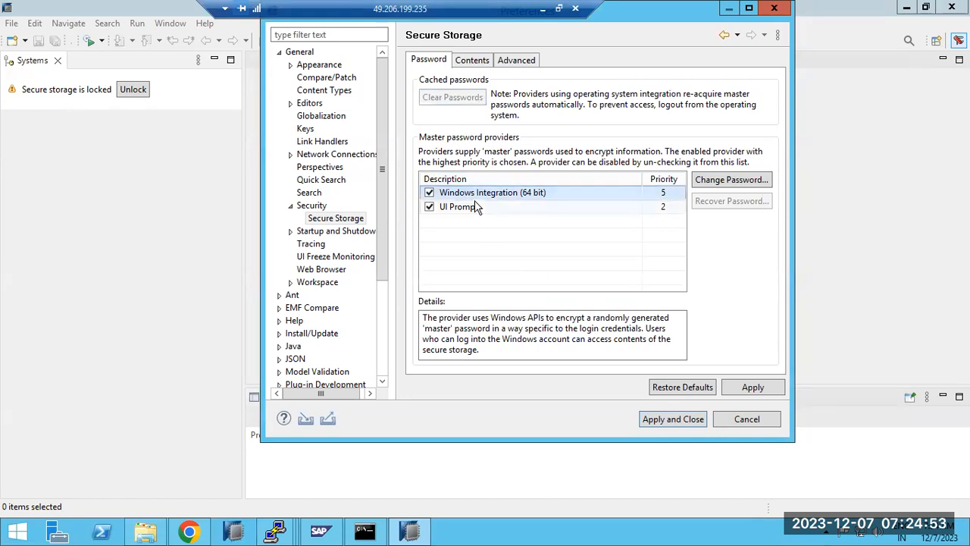
click(667, 426)
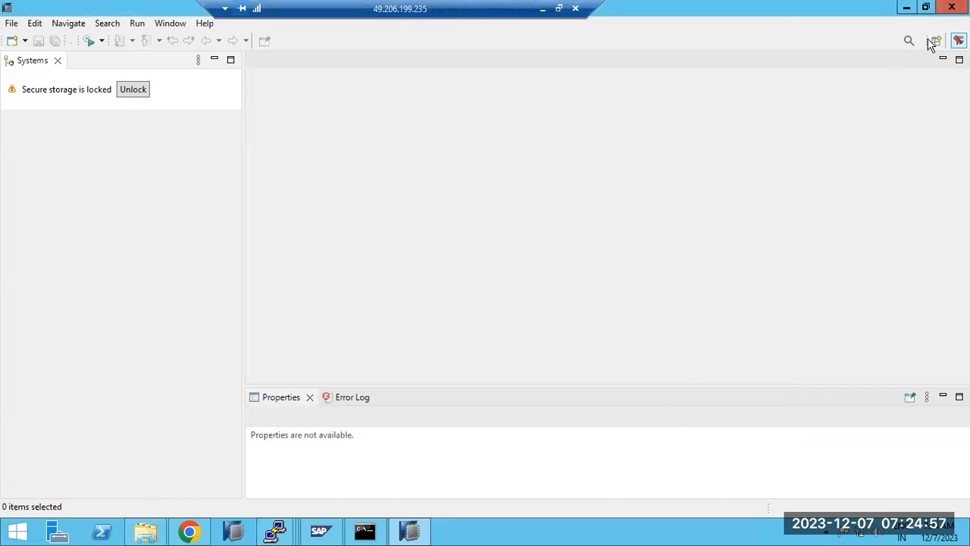
Exit and relaunch SAP HANA Studio so the four HD4 system entries reload
click(951, 7)
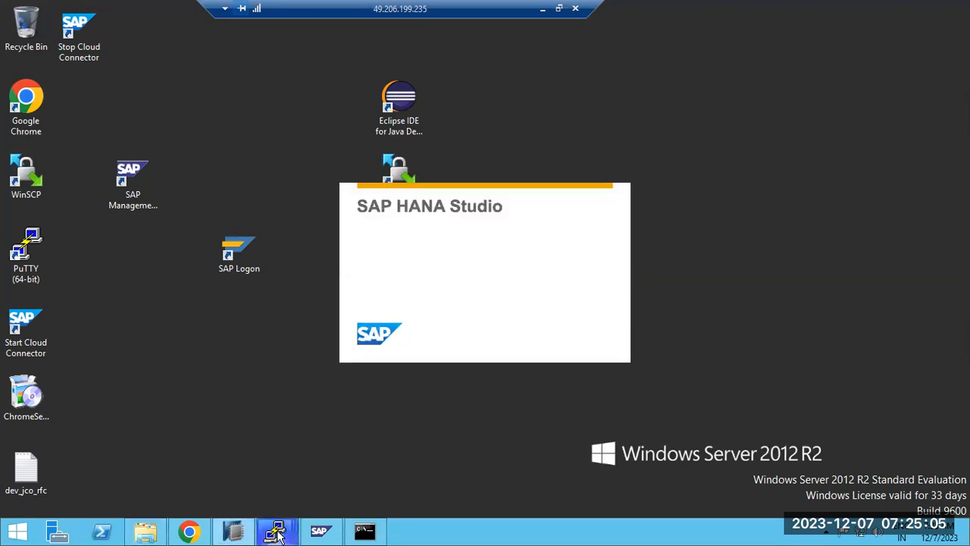
mouse_move(277, 532)
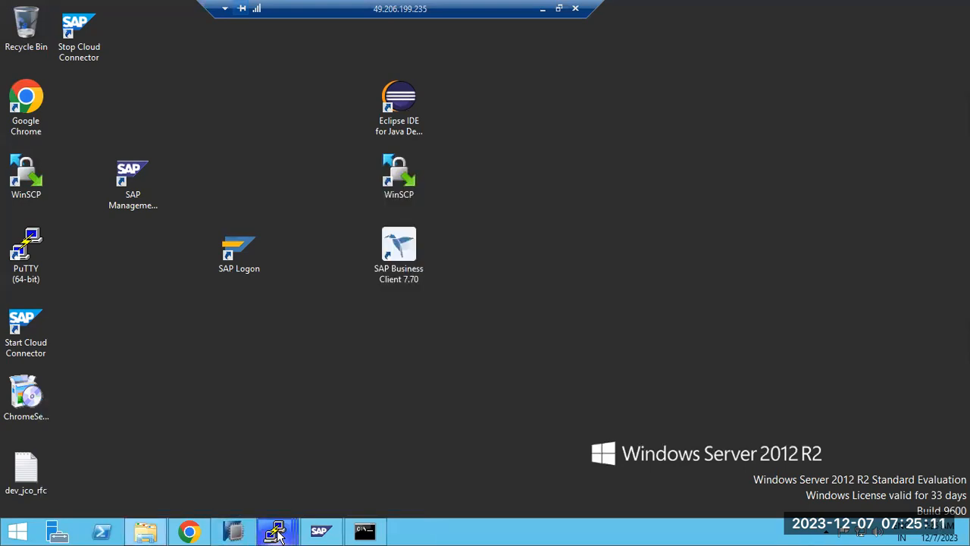
click(570, 306)
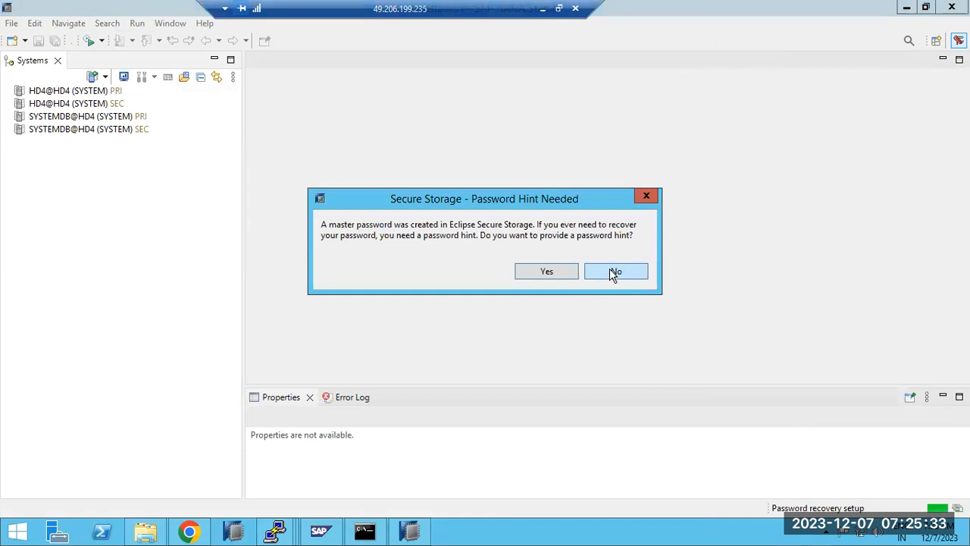
Decline the password hint, narrow the Systems panel, and remove the HD4@HD4 PRI and SEC systems
click(609, 269)
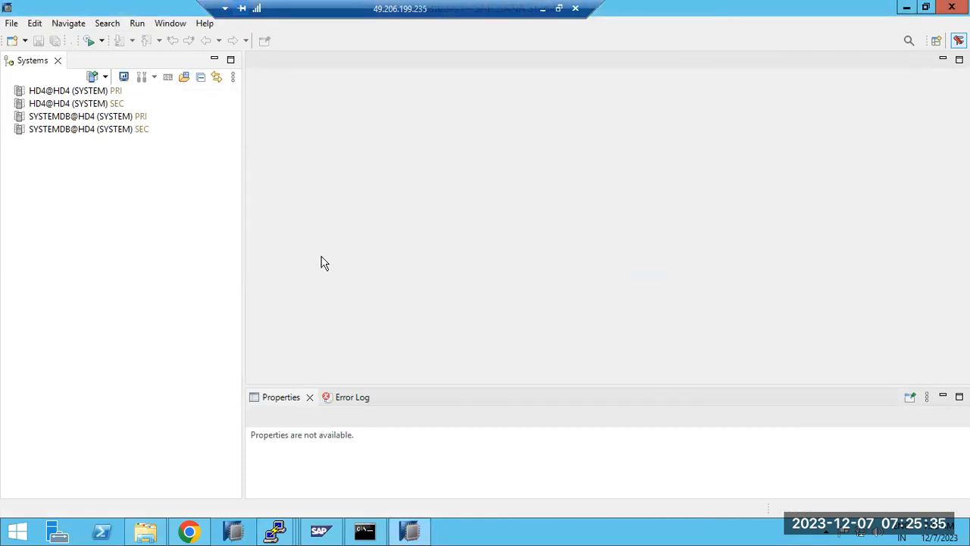
drag(245, 247, 195, 247)
click(74, 91)
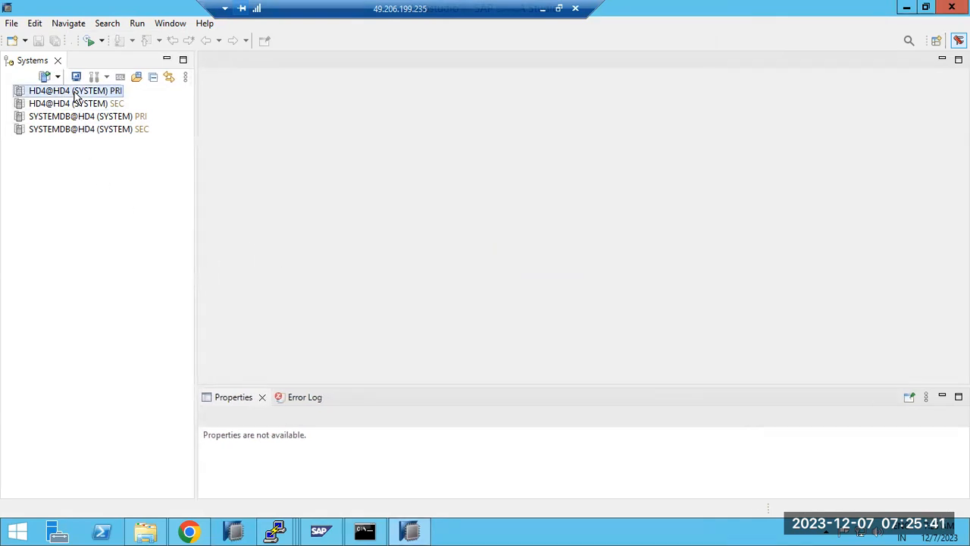
right_click(75, 94)
click(112, 120)
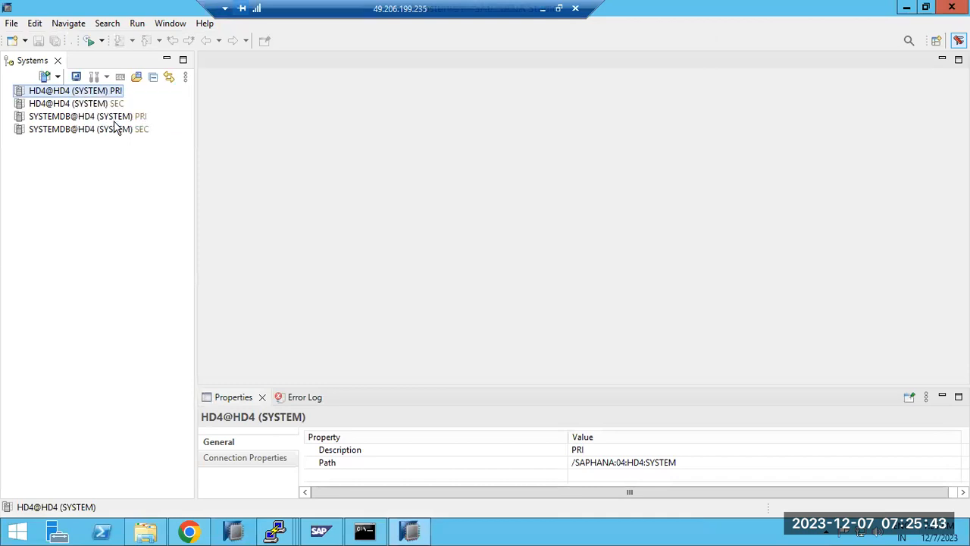
click(547, 268)
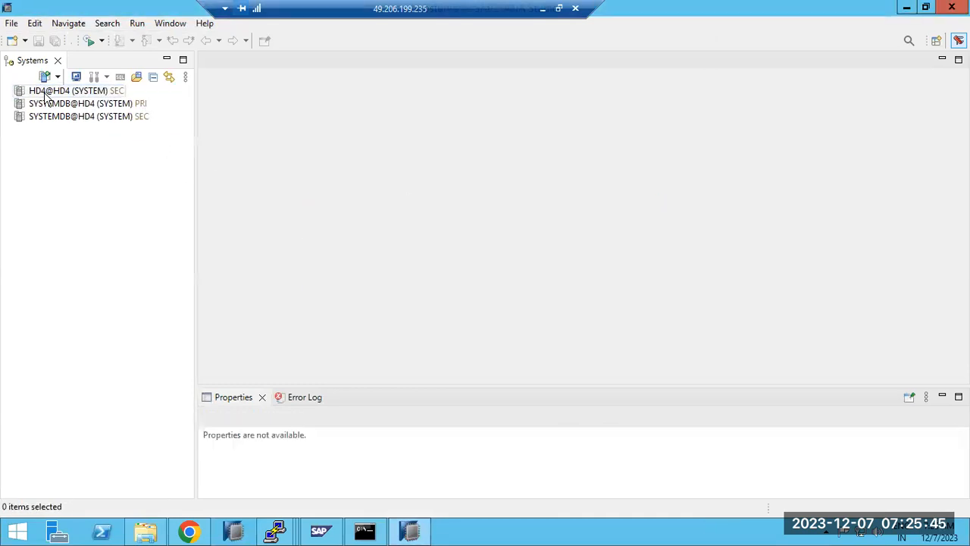
click(50, 92)
right_click(68, 92)
click(91, 123)
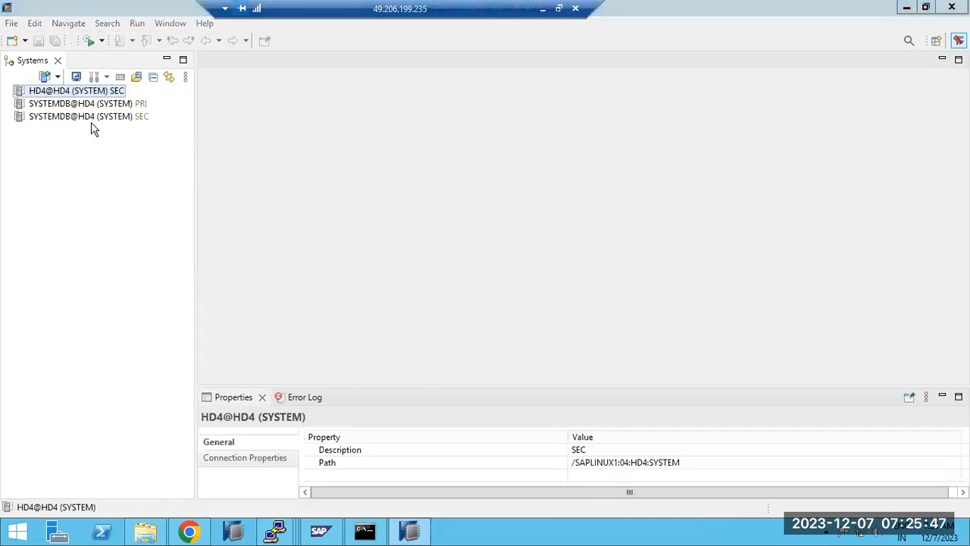
click(548, 274)
Remove the SYSTEMDB@HD4 PRI and SEC system entries
click(113, 91)
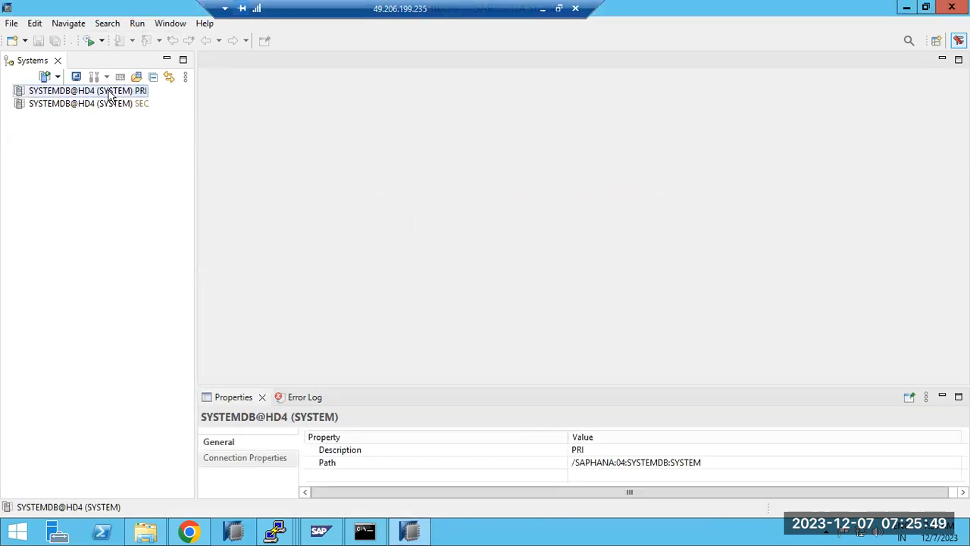
right_click(112, 91)
click(139, 118)
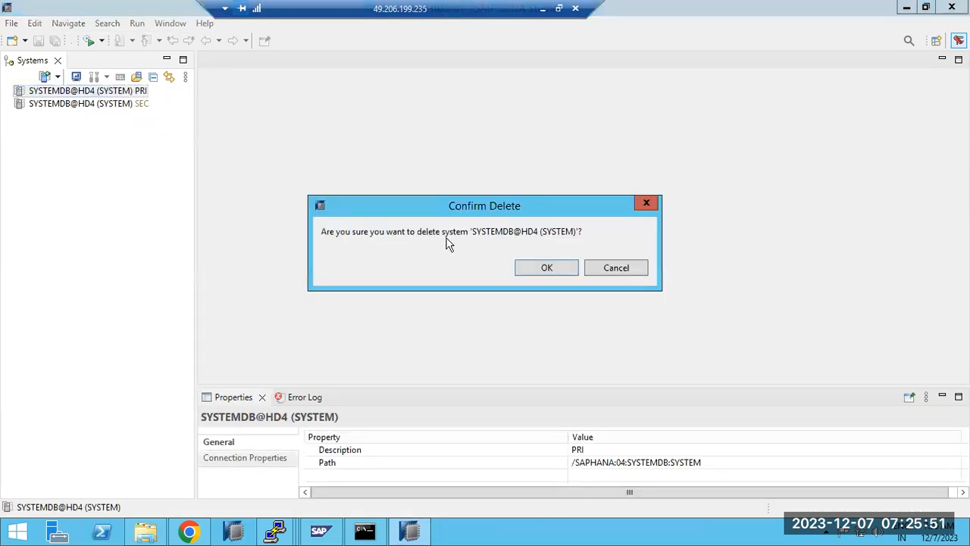
click(543, 269)
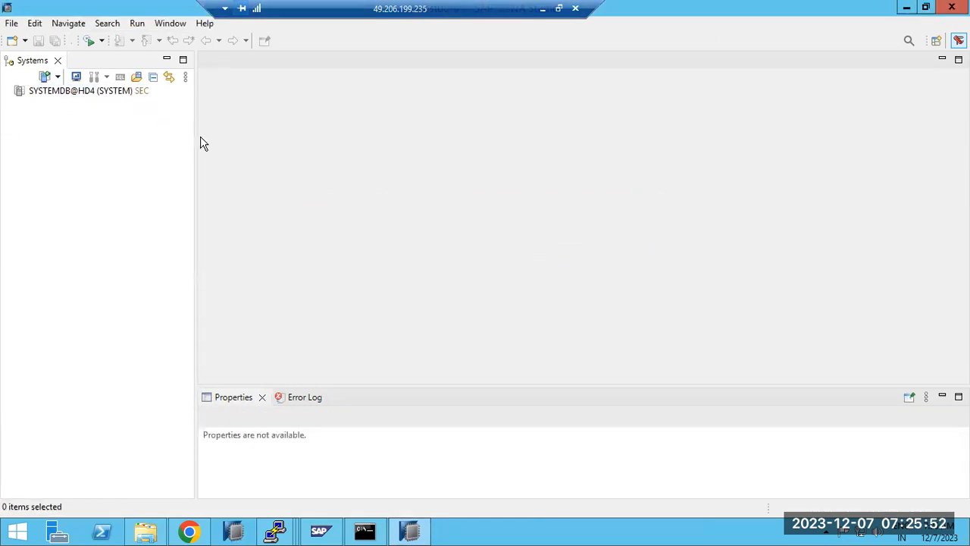
right_click(70, 94)
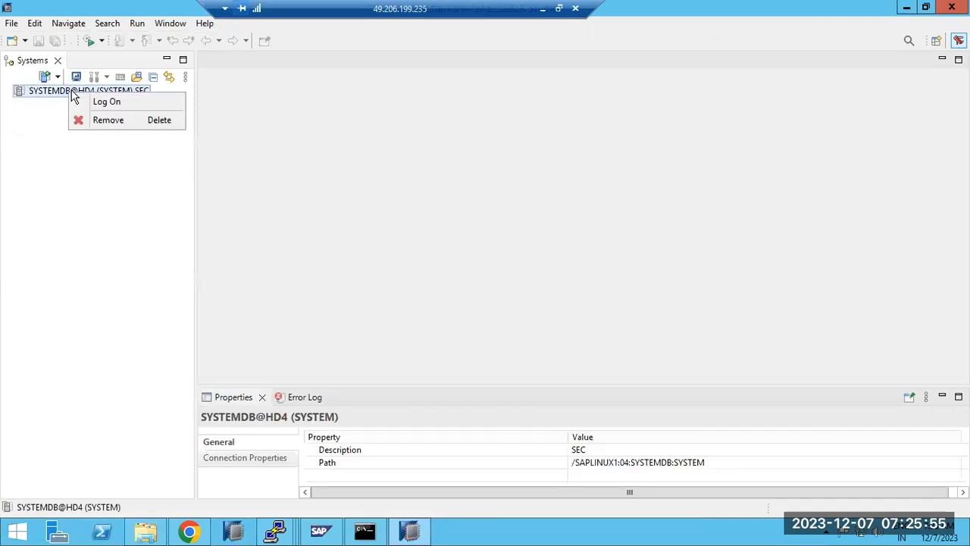
click(102, 120)
click(559, 271)
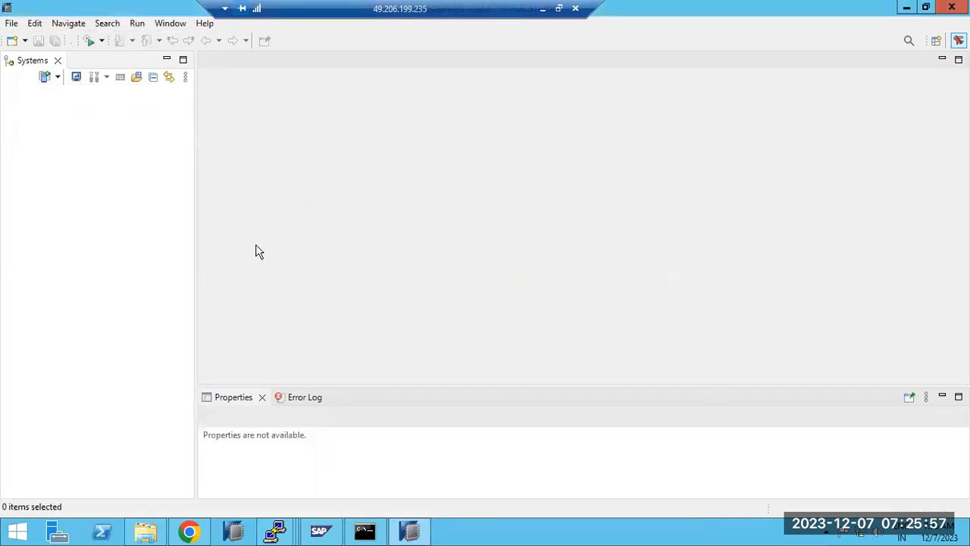
Start a new system with host saplinux1 and instance number 07, checked in the terminal
click(45, 76)
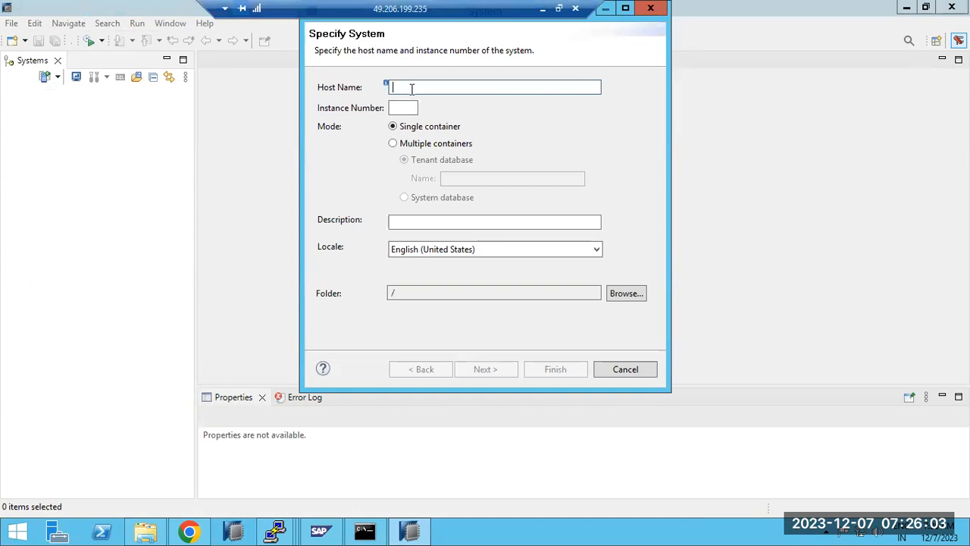
text(sa)
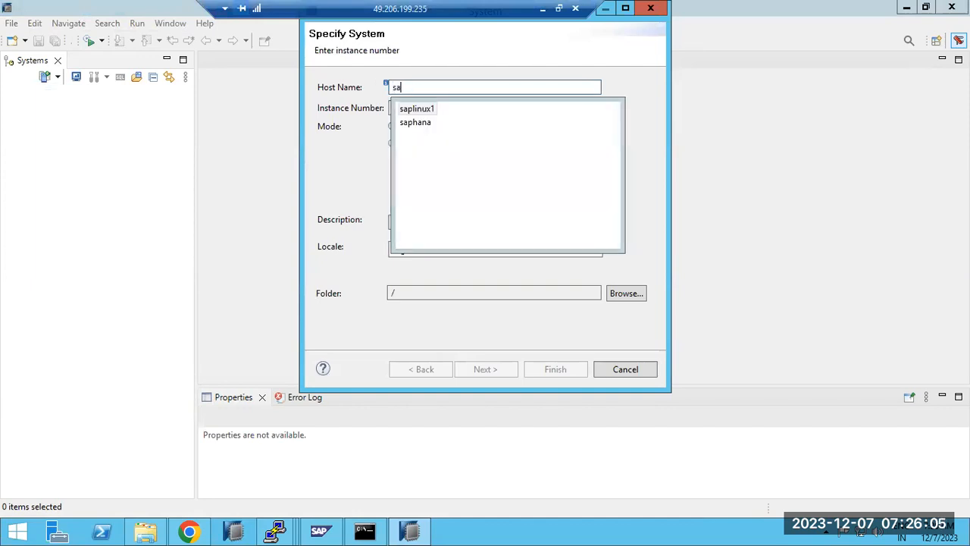
text(plinux1)
click(423, 110)
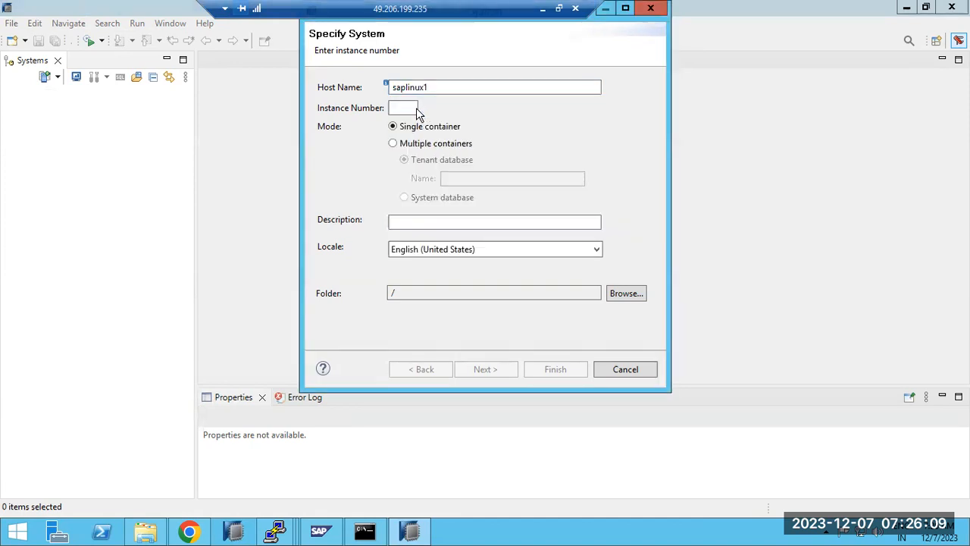
click(396, 108)
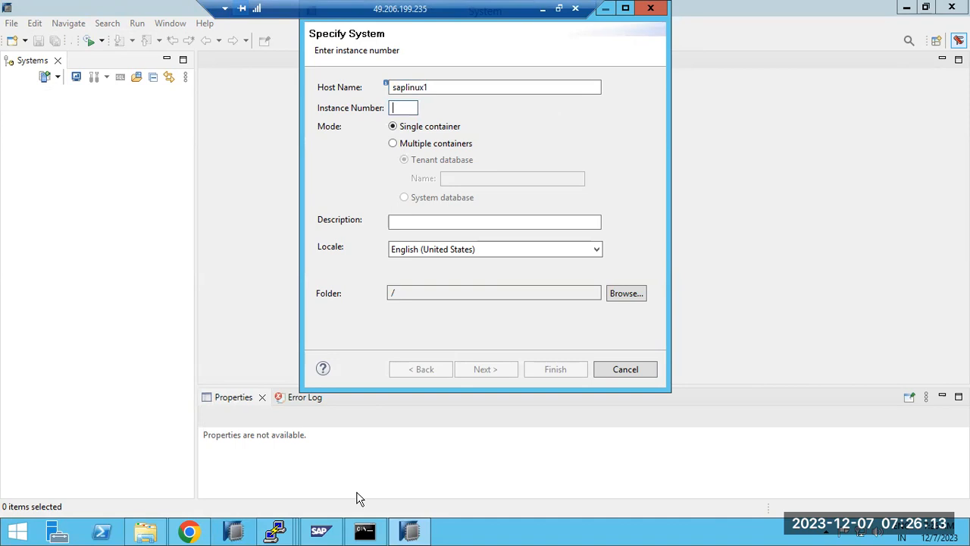
click(277, 530)
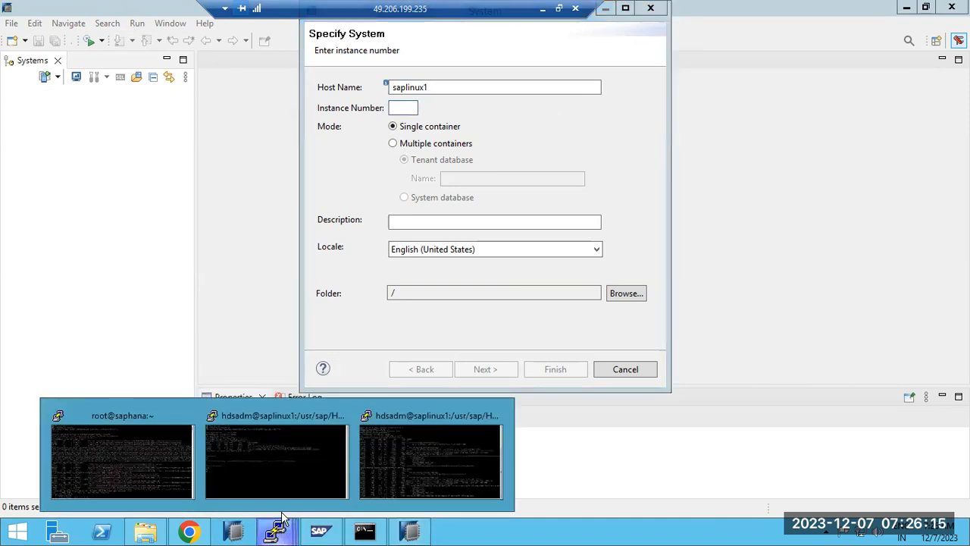
click(439, 458)
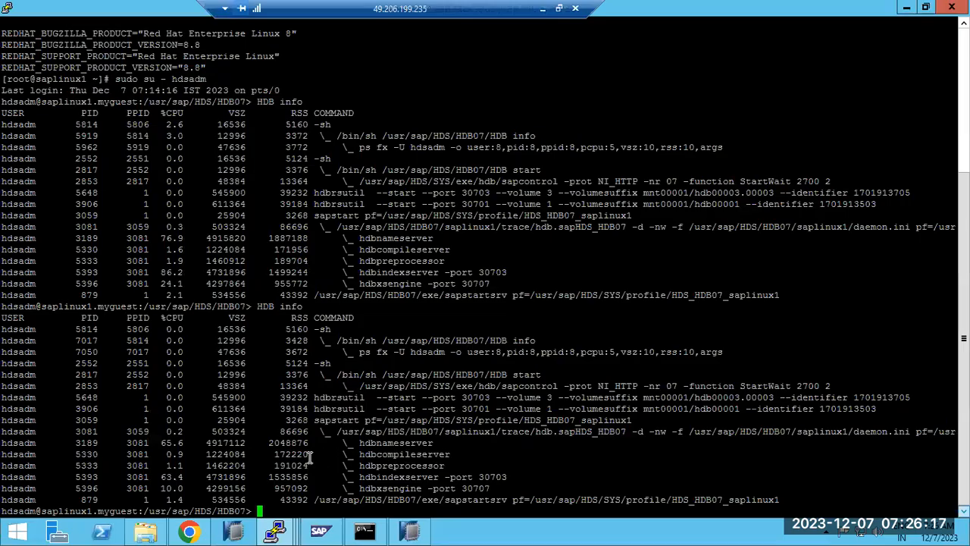
click(407, 532)
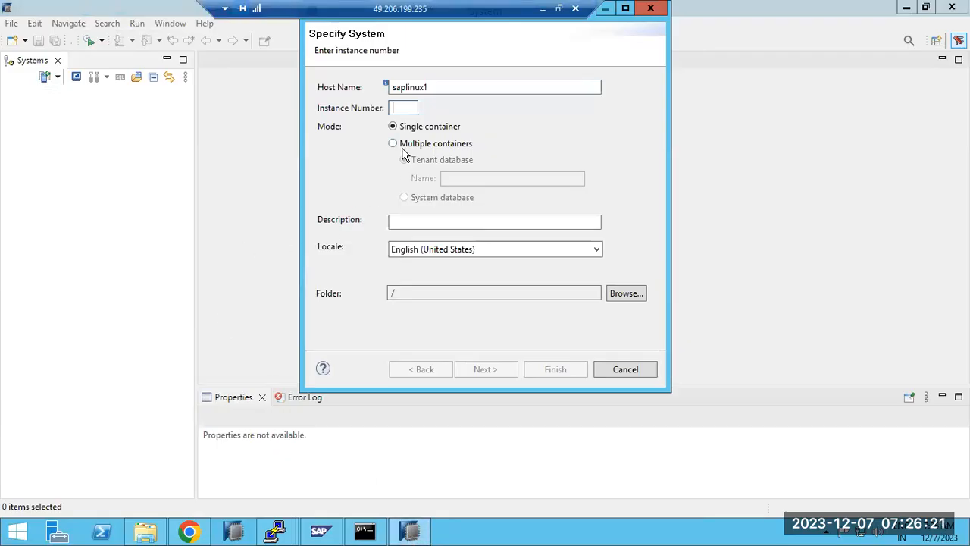
text(07)
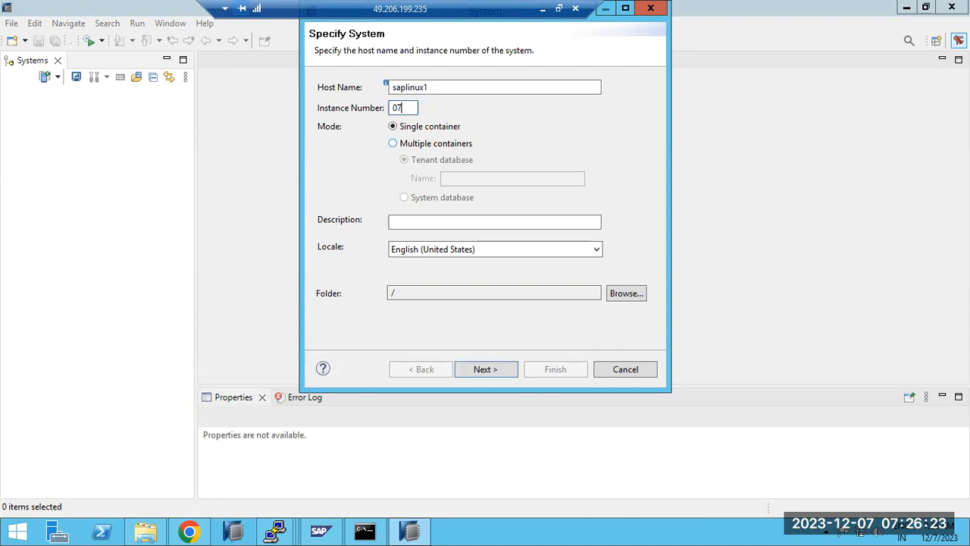
Choose Multiple containers > System database and log on as SYSTEM with the password
click(414, 149)
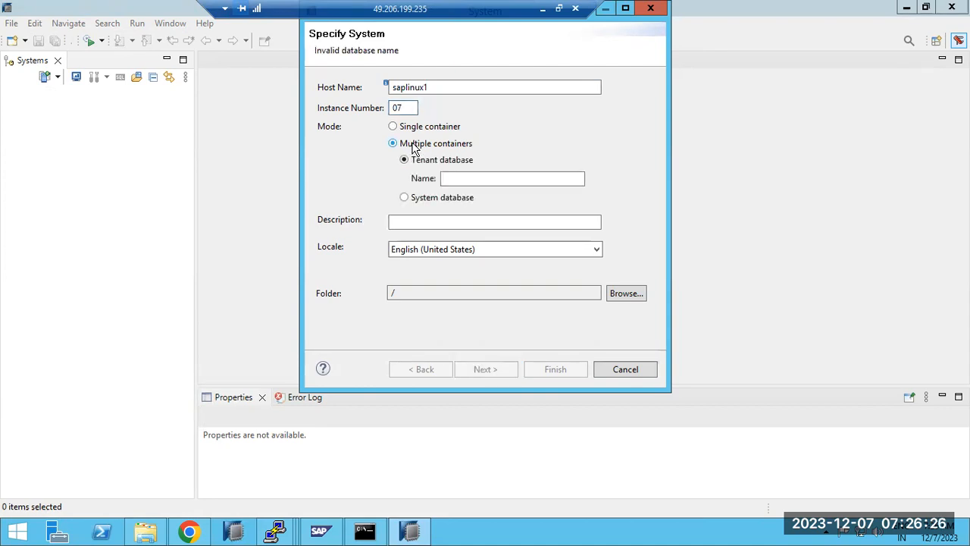
click(424, 197)
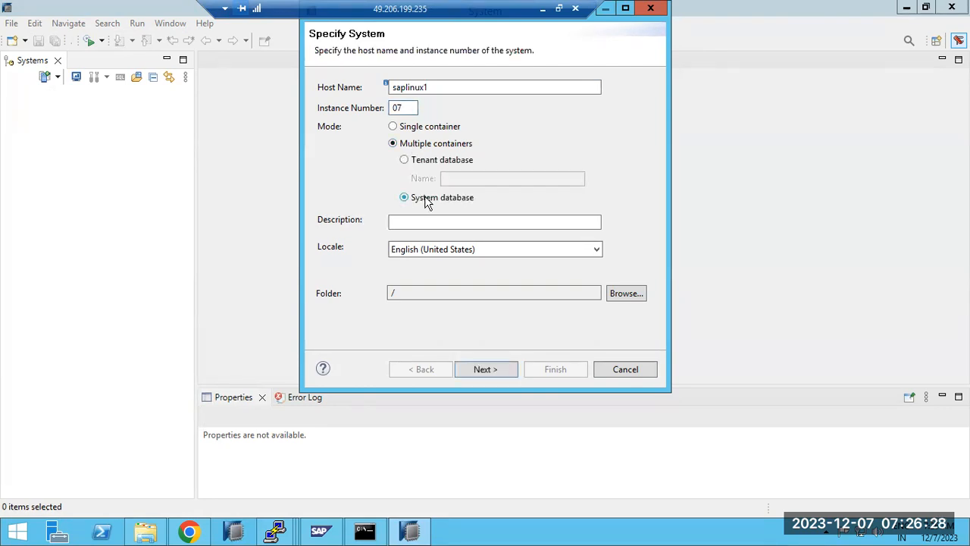
click(485, 369)
key(Tab)
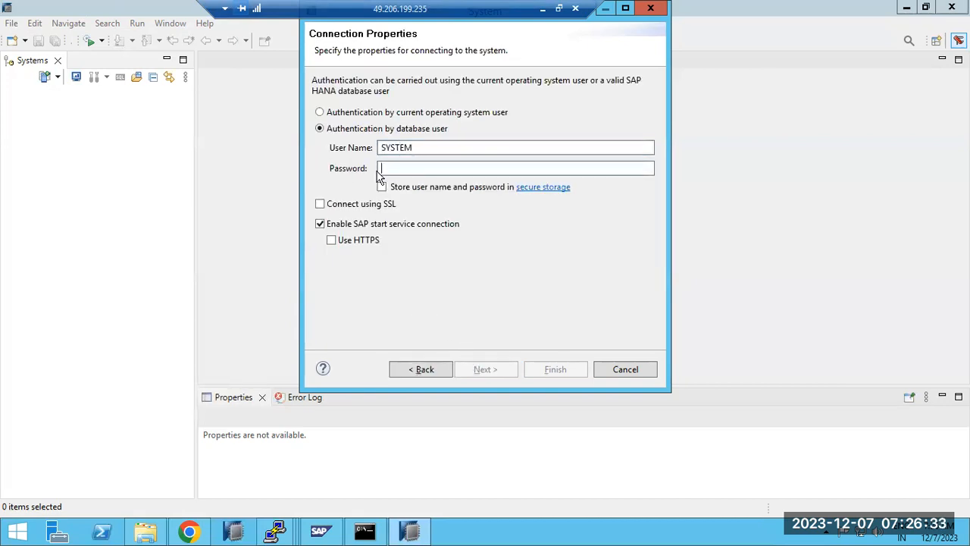
key(Return)
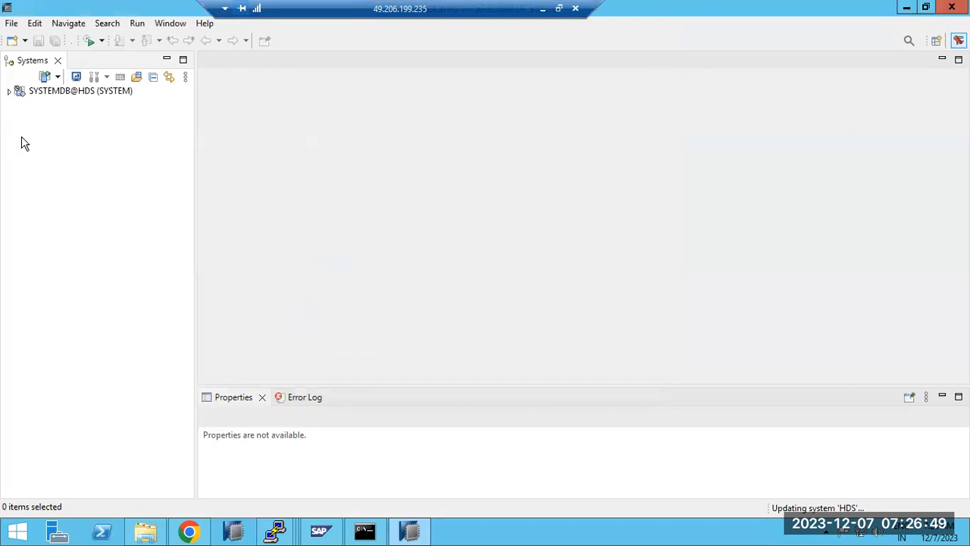
Add another system on host saplinux1, instance 07, as tenant database HDS in multiple-container mode
click(46, 76)
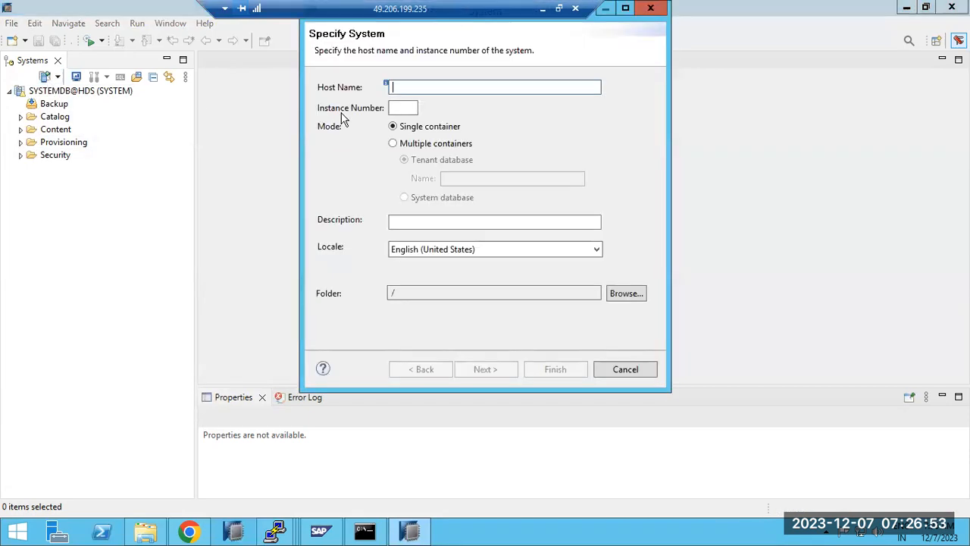
text(sa)
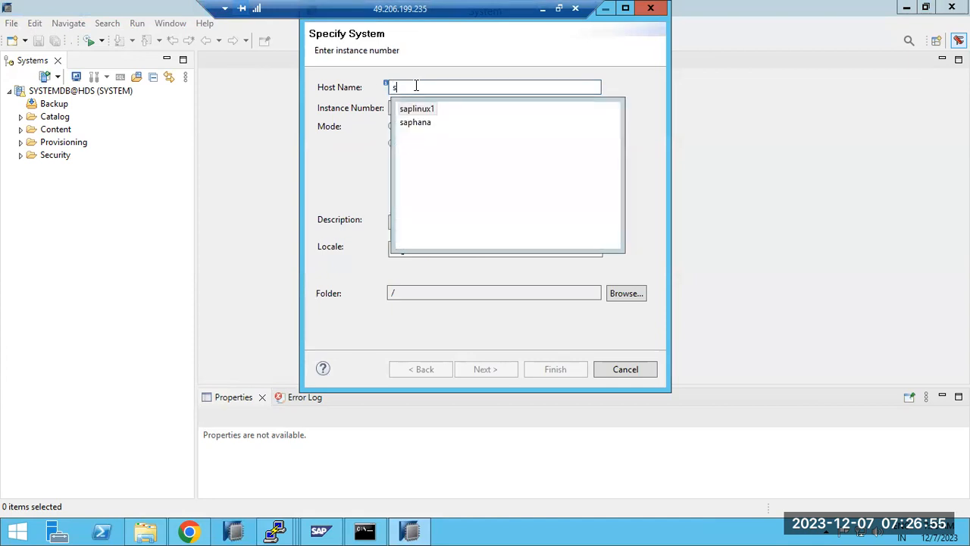
click(413, 108)
click(413, 107)
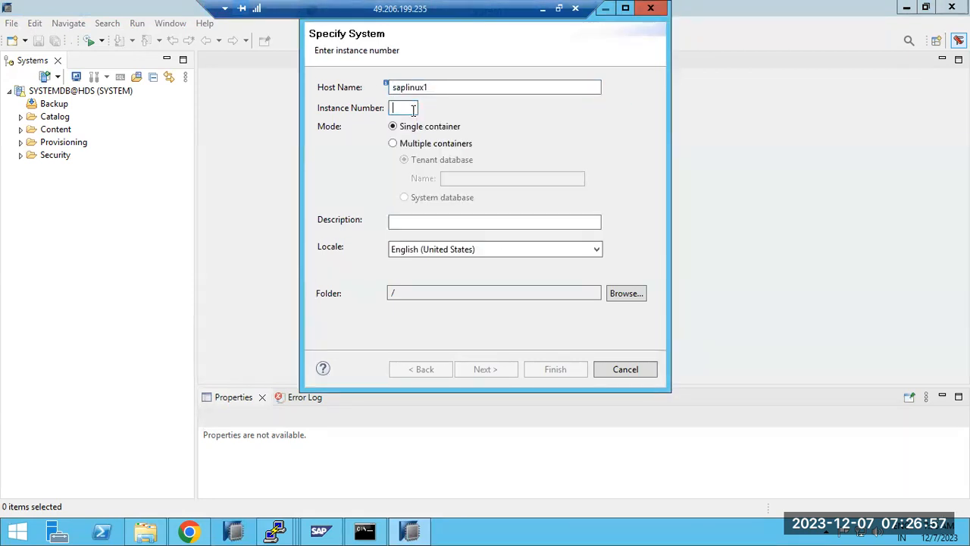
text(07)
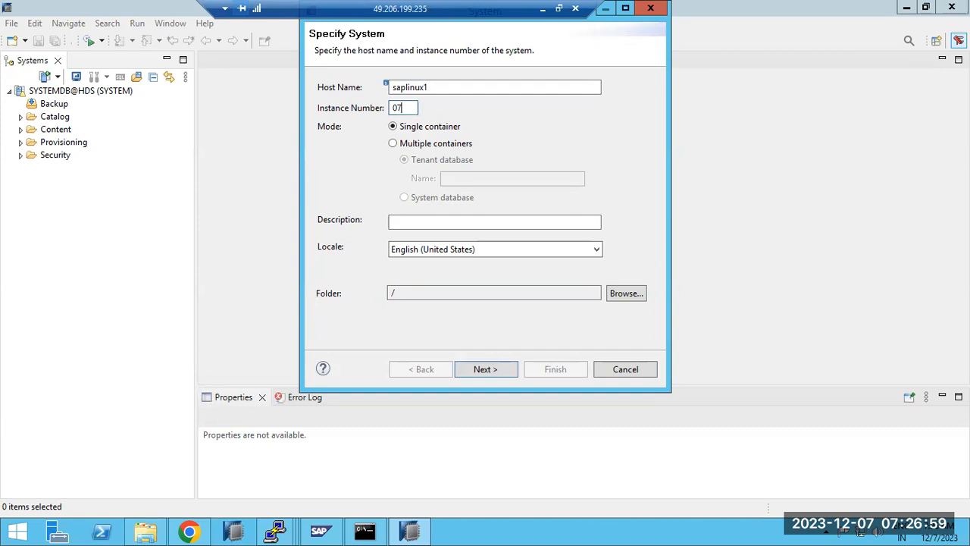
click(406, 145)
click(452, 177)
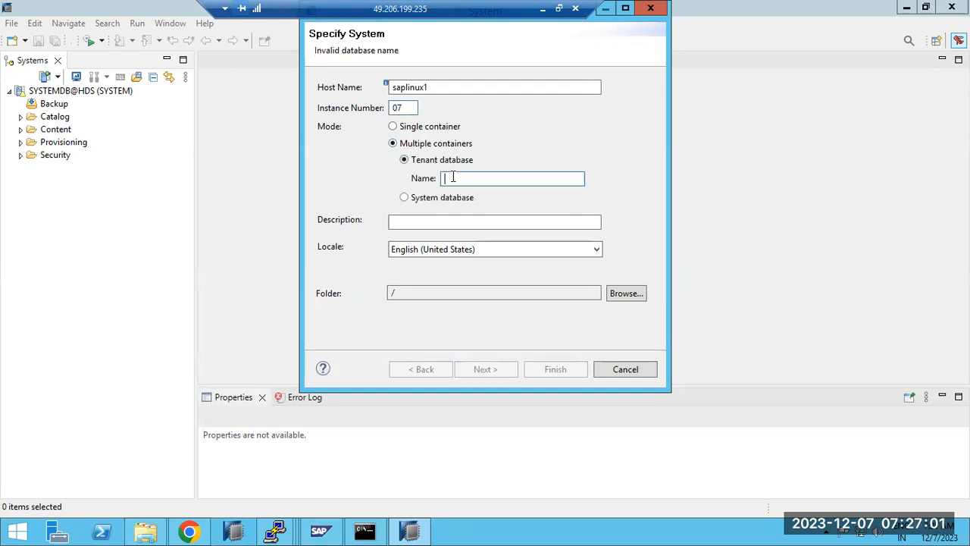
text(HDS)
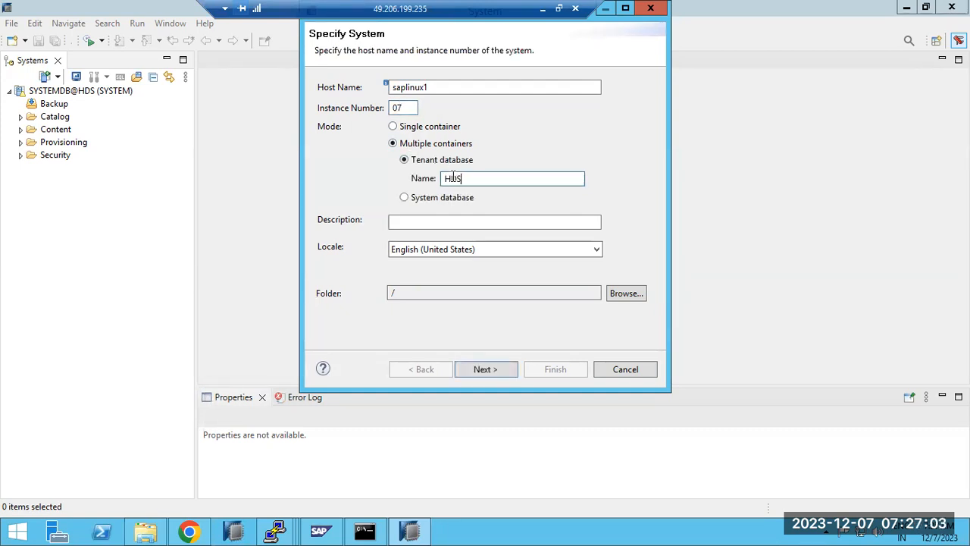
Log on to the HDS tenant as SYSTEM with the password and finish
click(473, 371)
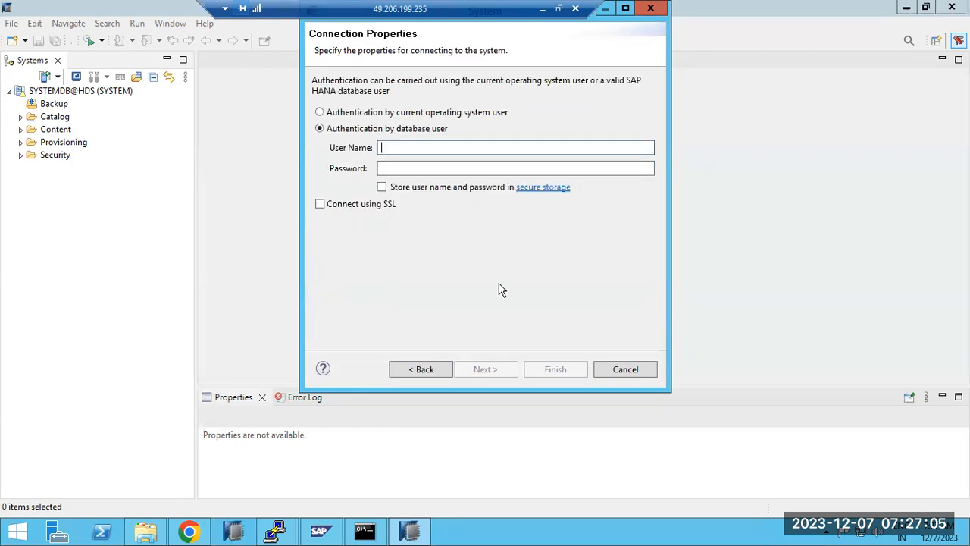
text(SYSTEM)
key(Tab)
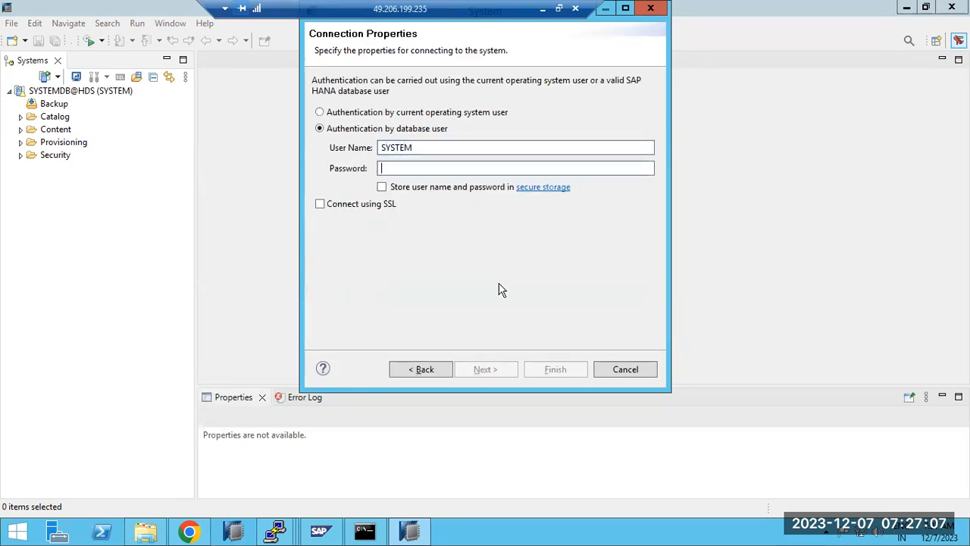
text(••••••••••)
key(Return)
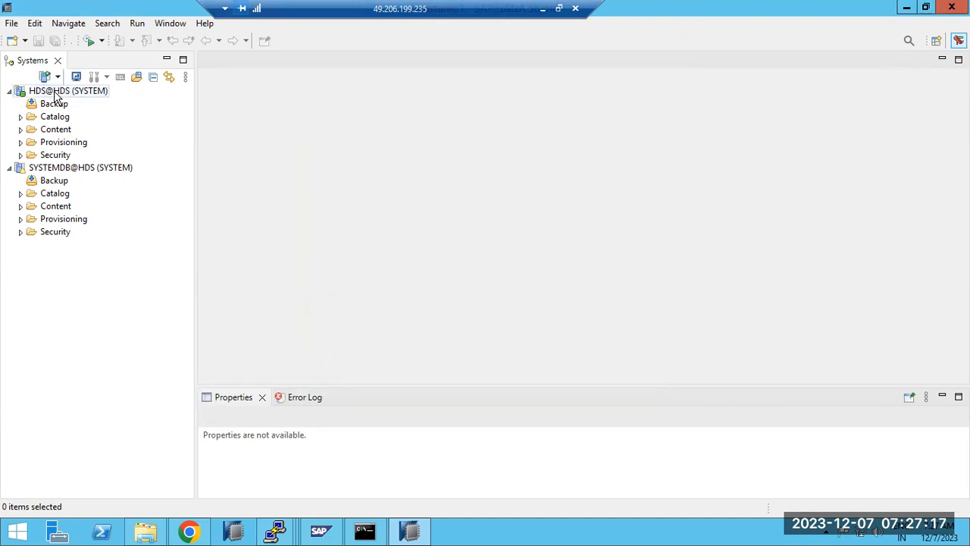
In Paint, write 'Durng the HANA installation : SIDADM - for OS admin user' and 'SYSTEM - for DBadmin use'
click(542, 8)
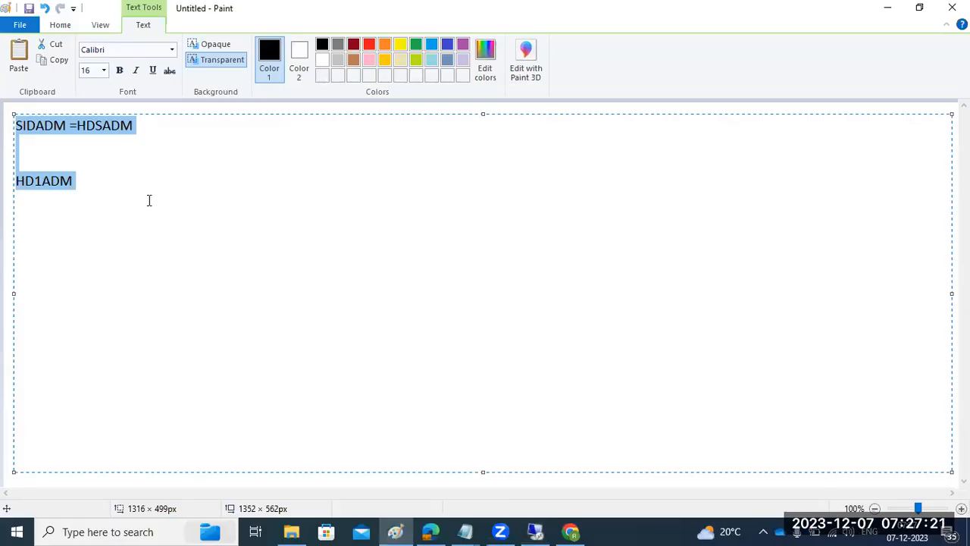
text(Durng)
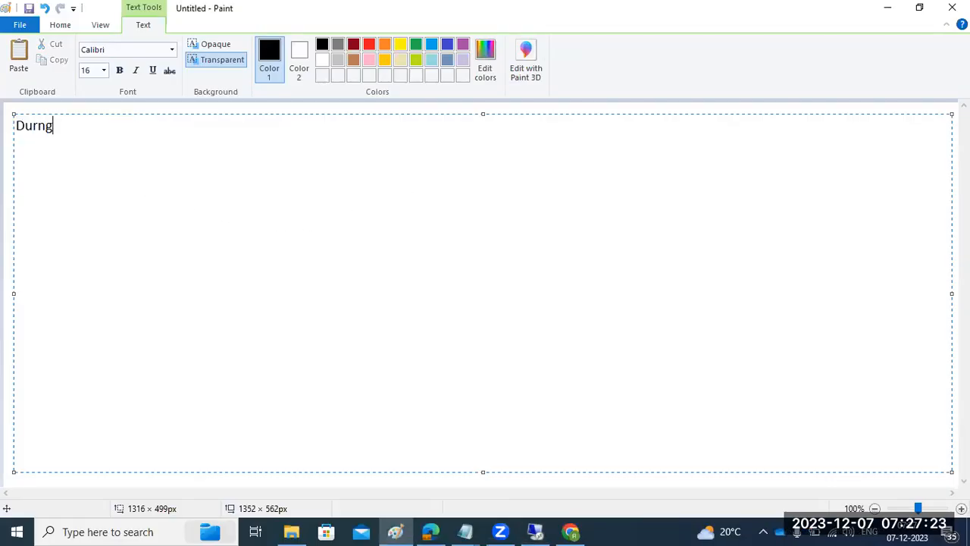
text( the HANA installa)
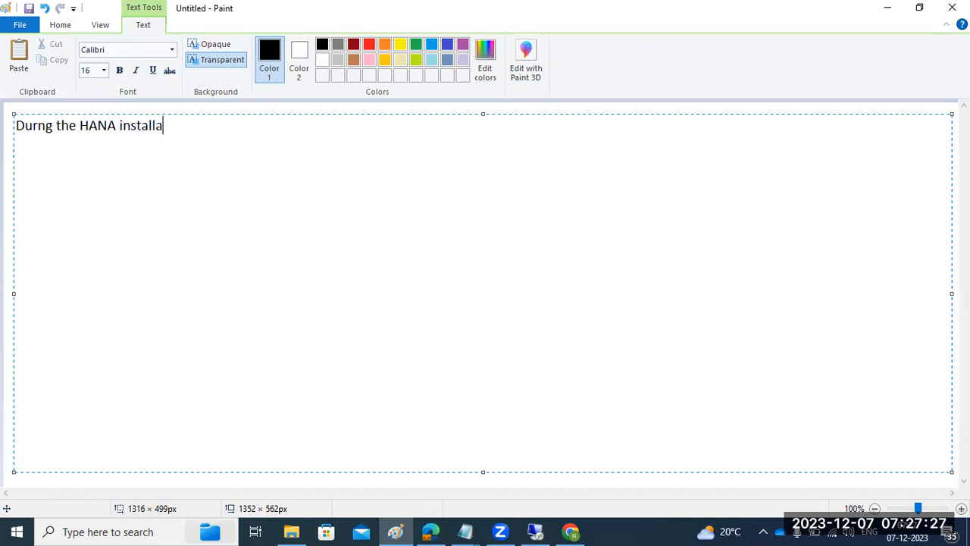
text(tion : SIDADM - for OS admin user)
key(Return)
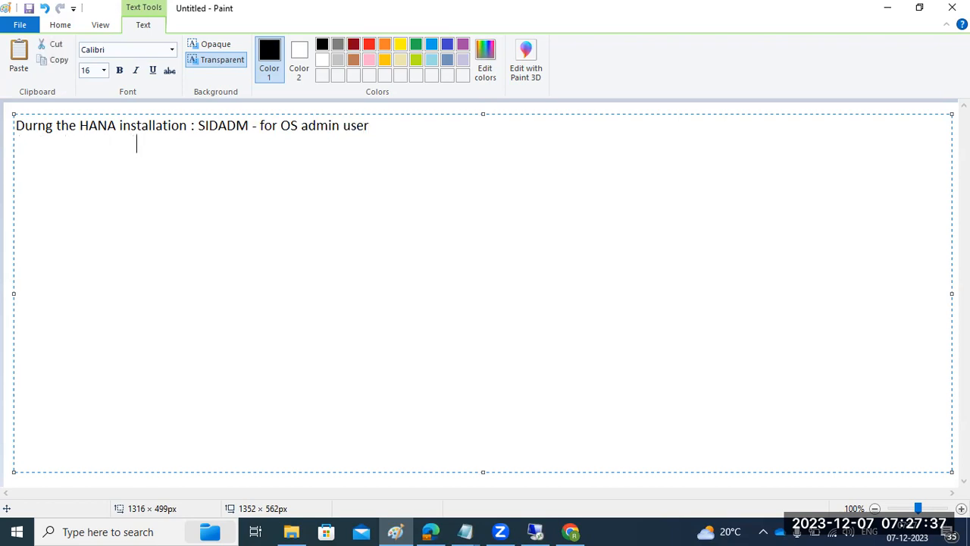
text(SYSTEM - for DBadmin user)
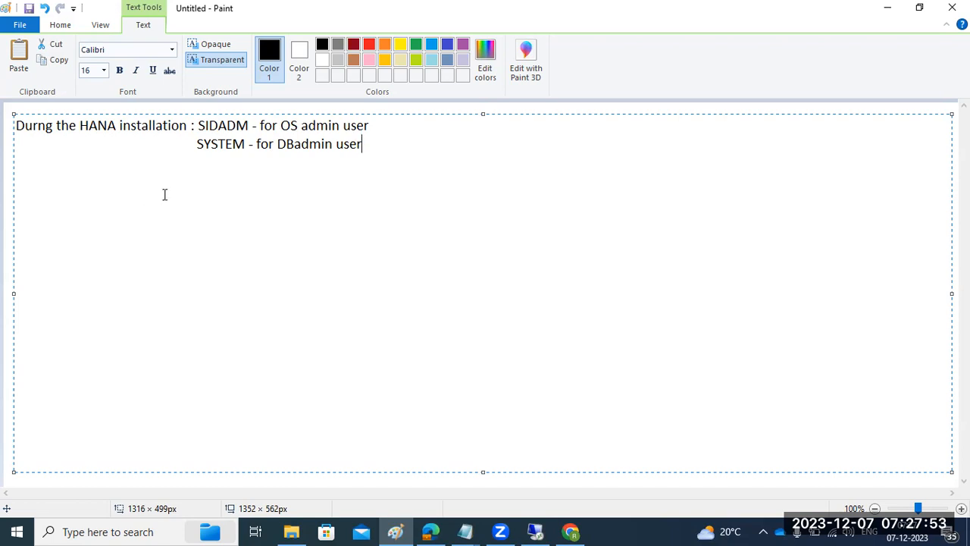
Append ':if you want stop,s tart,restart,any etc..' to the SIDADM line, then return to the remote desktop
drag(195, 144, 249, 148)
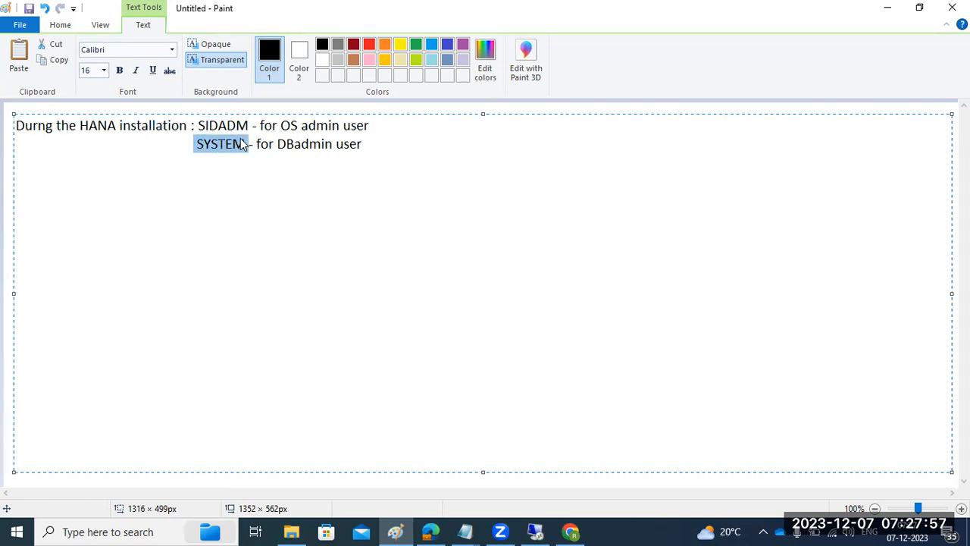
drag(199, 125, 372, 134)
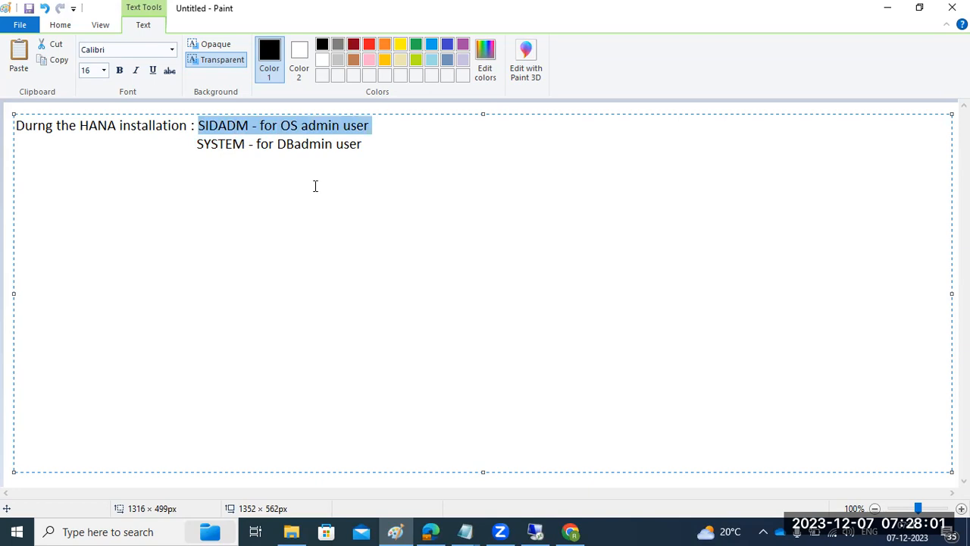
click(407, 129)
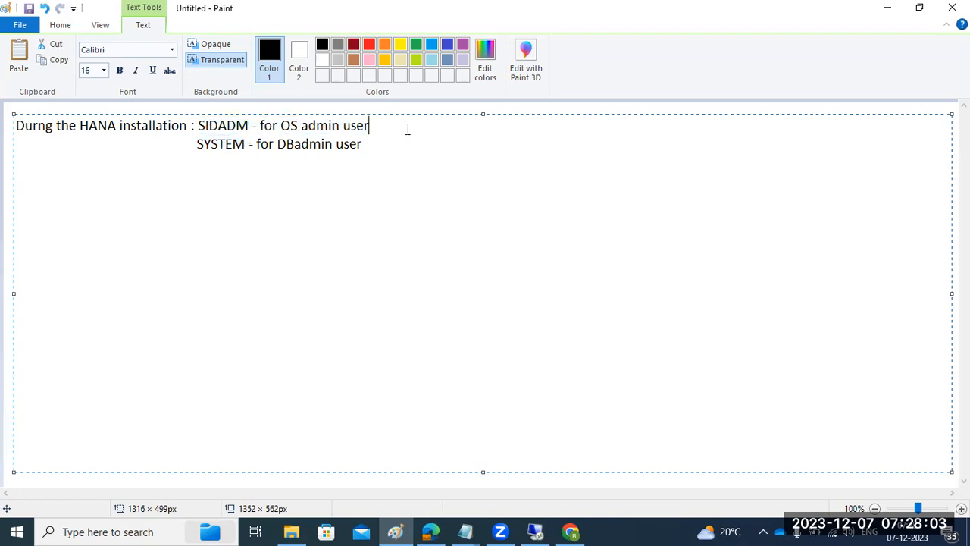
text(:if you want stop,s tart,restart,any etc..)
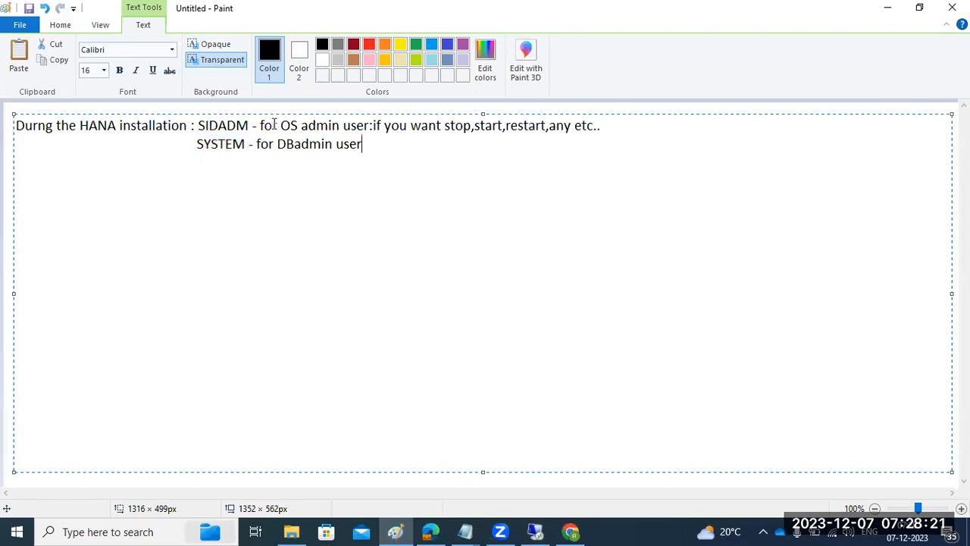
click(544, 530)
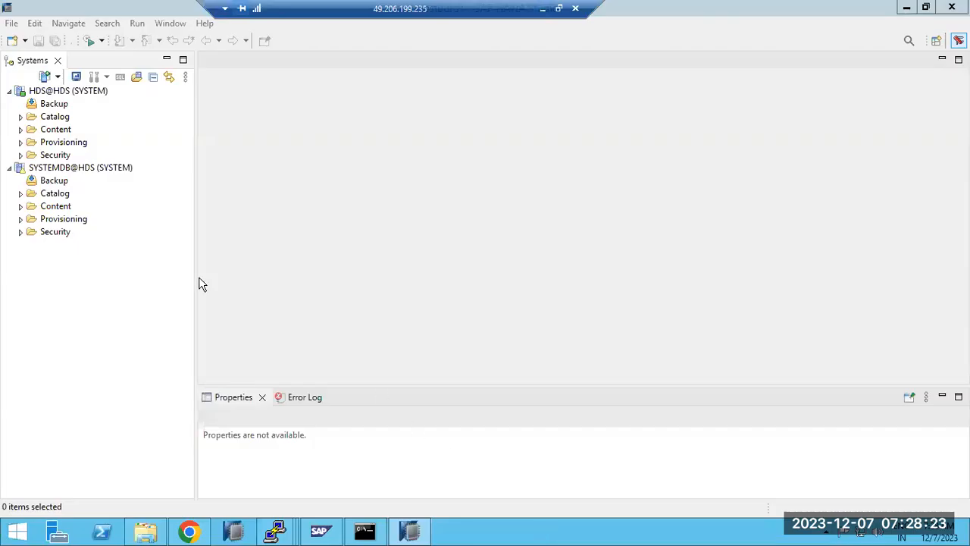
right_click(74, 171)
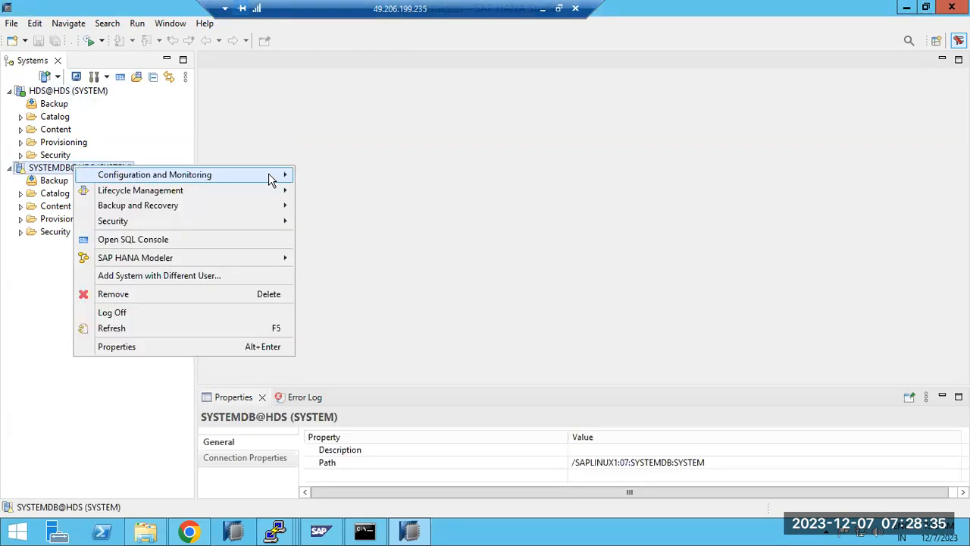
mouse_move(282, 177)
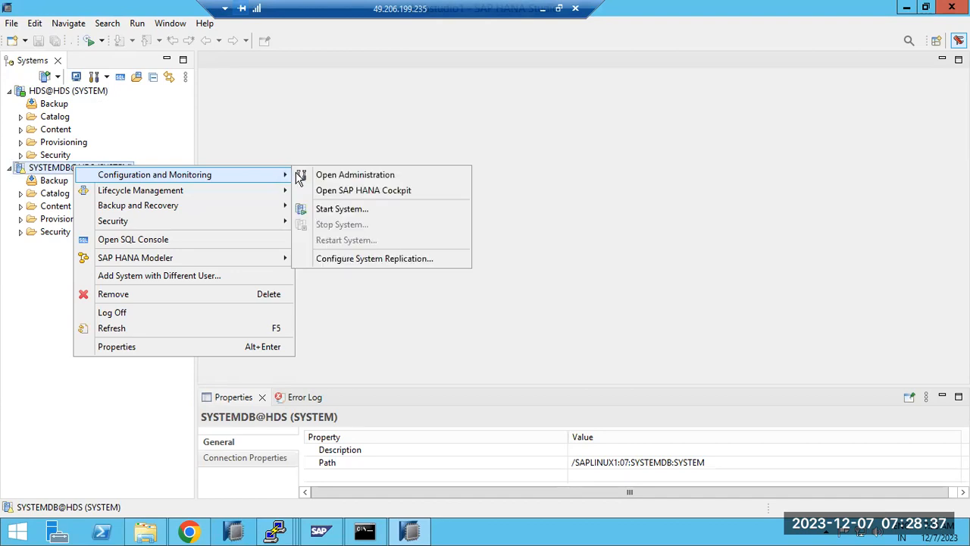
click(335, 176)
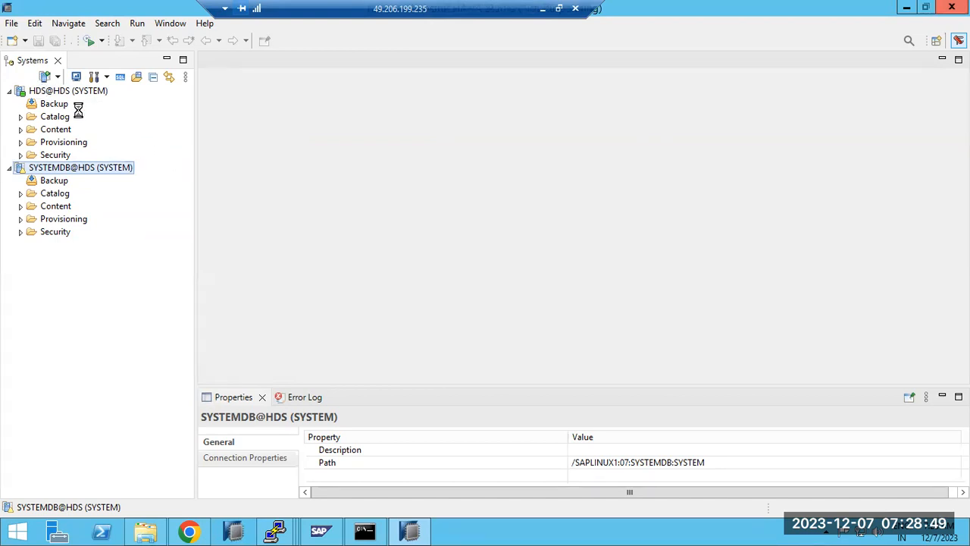
click(321, 532)
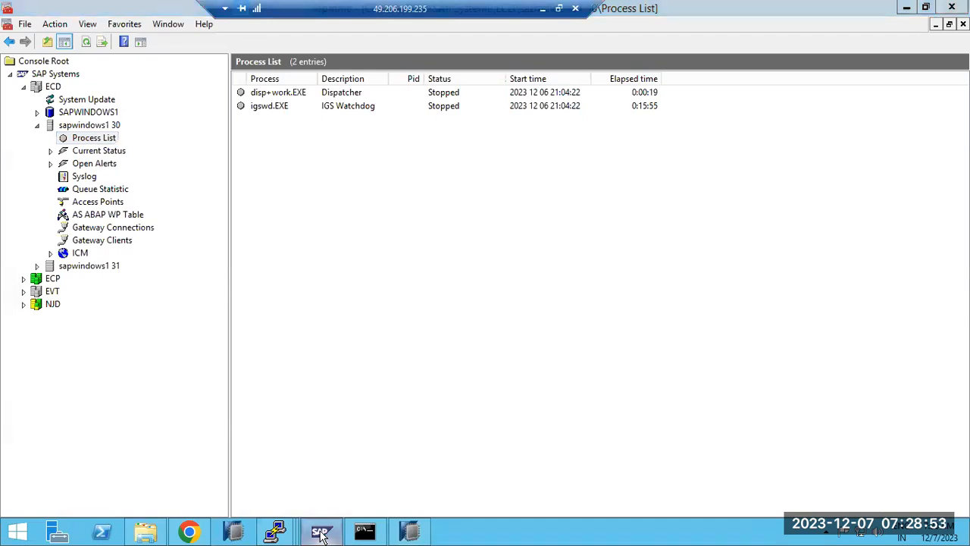
click(320, 533)
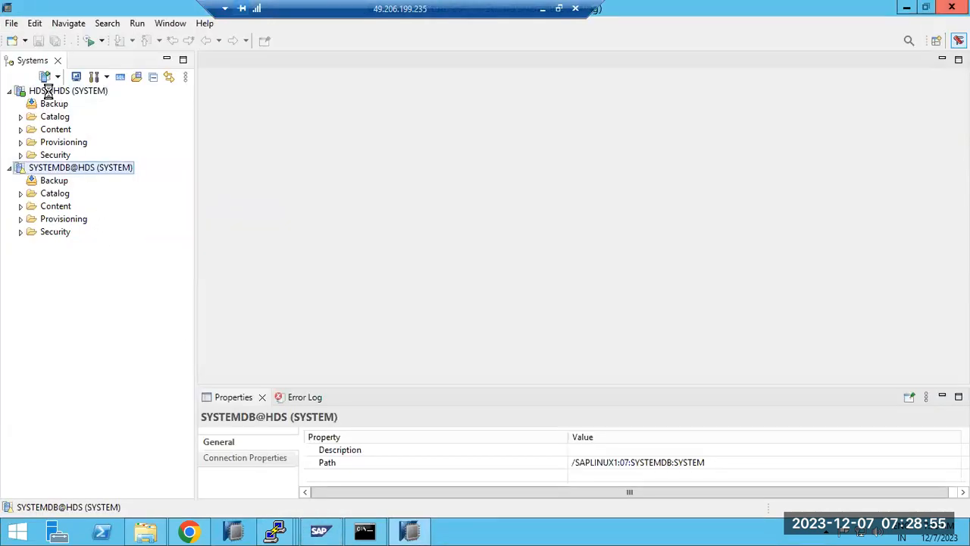
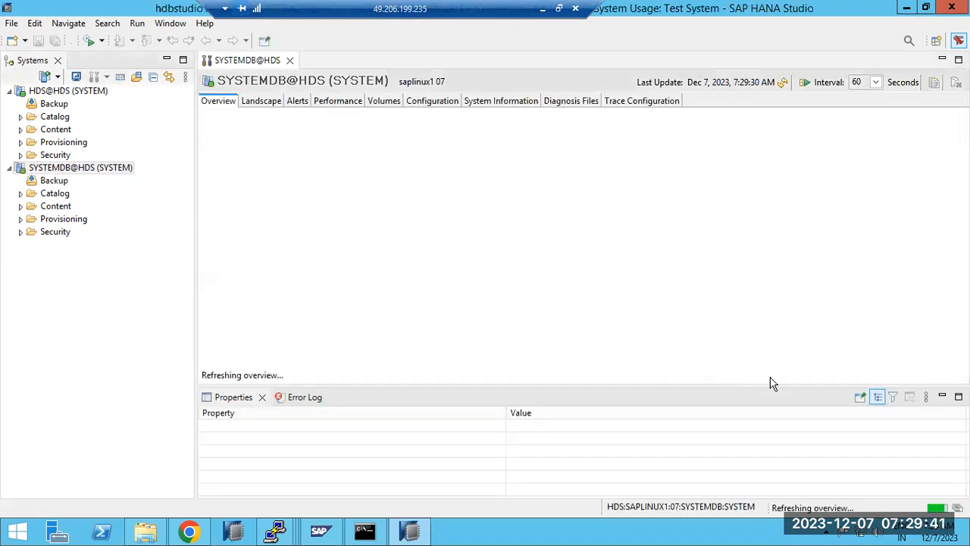
Collapse the Properties panel and open the HDS@HDS tenant overview, which shows all services started
click(942, 398)
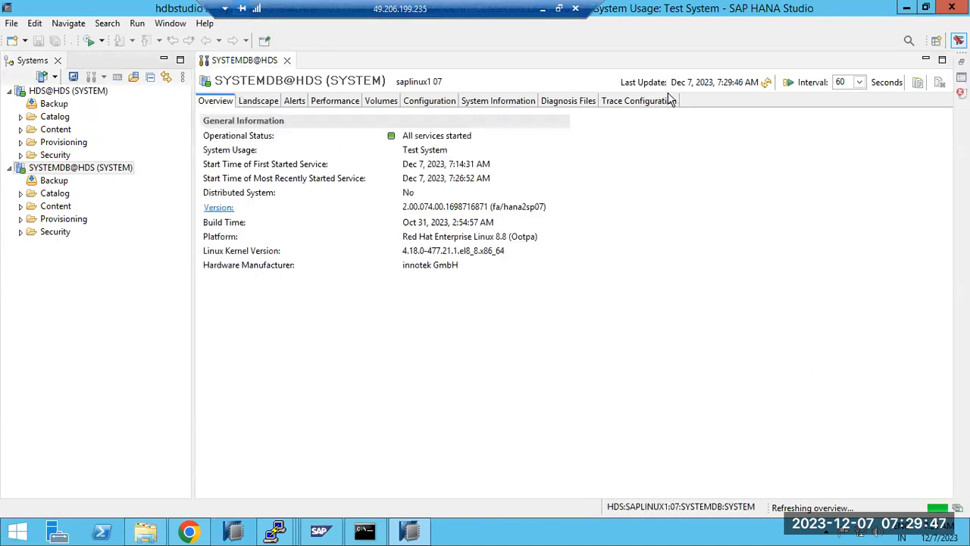
double_click(65, 92)
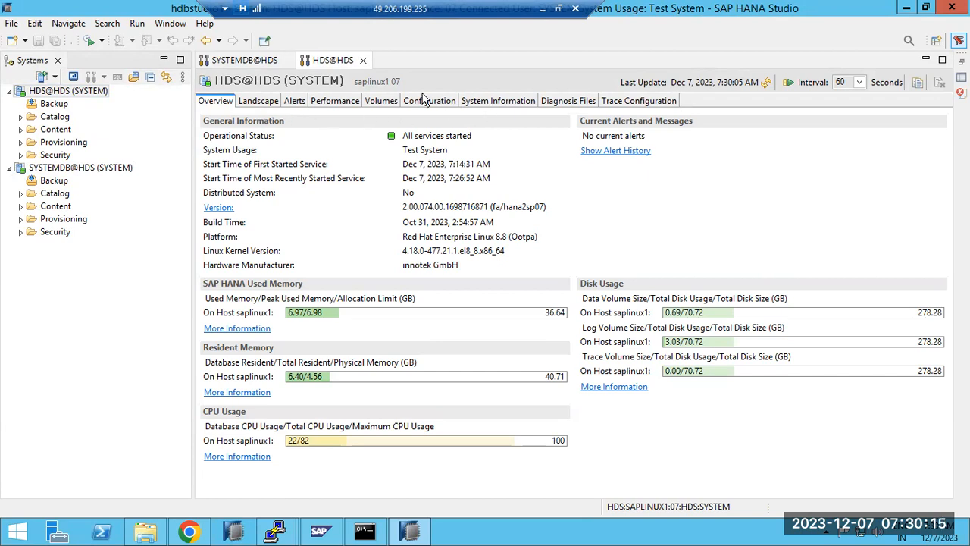
click(260, 100)
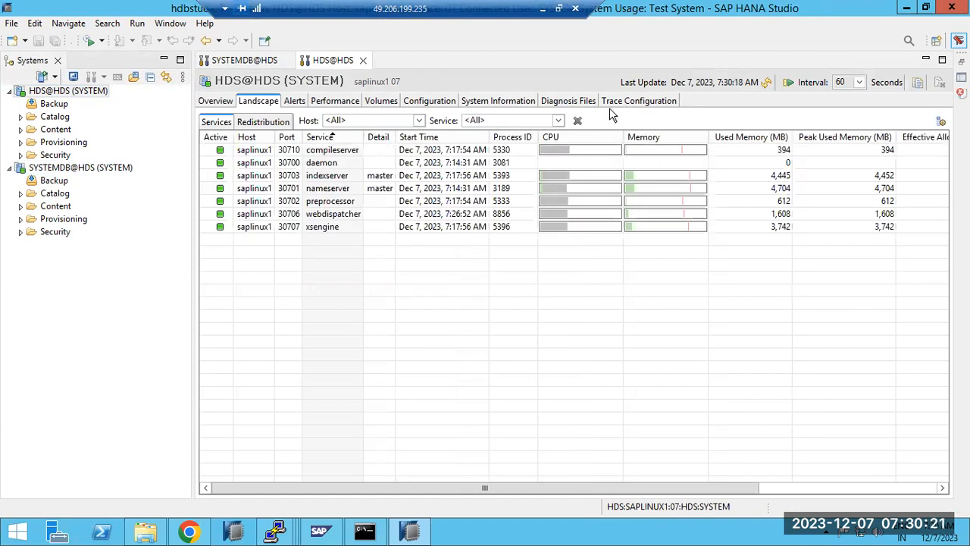
click(212, 103)
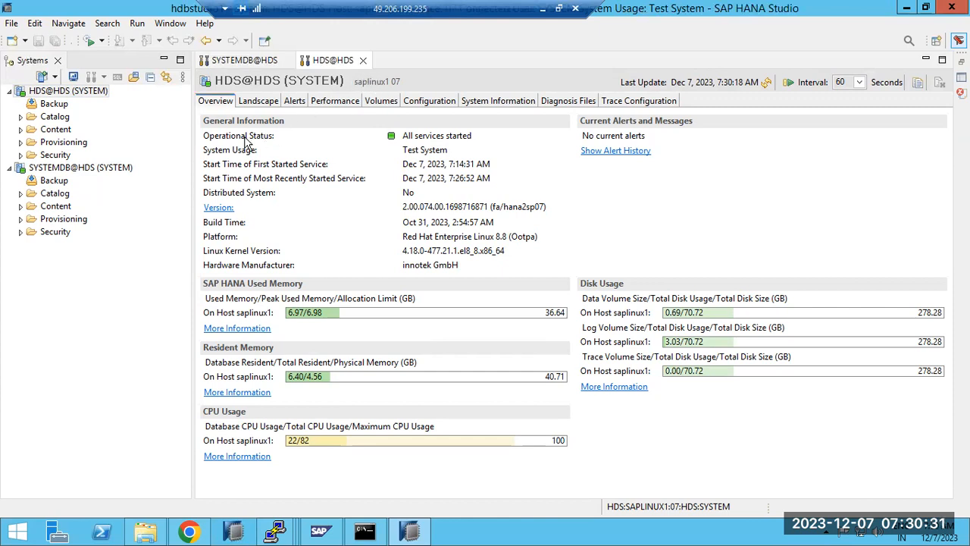
click(214, 102)
click(281, 532)
click(408, 476)
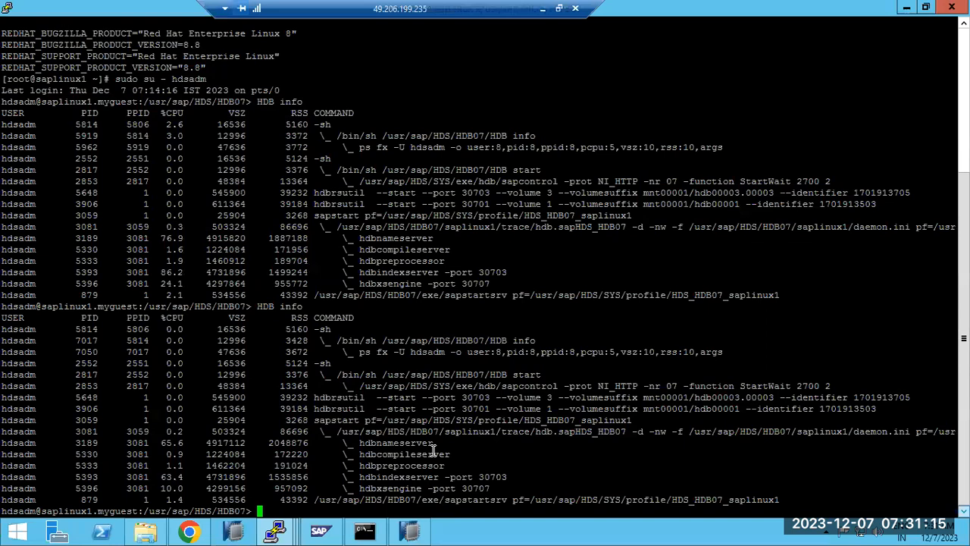
drag(489, 488, 310, 397)
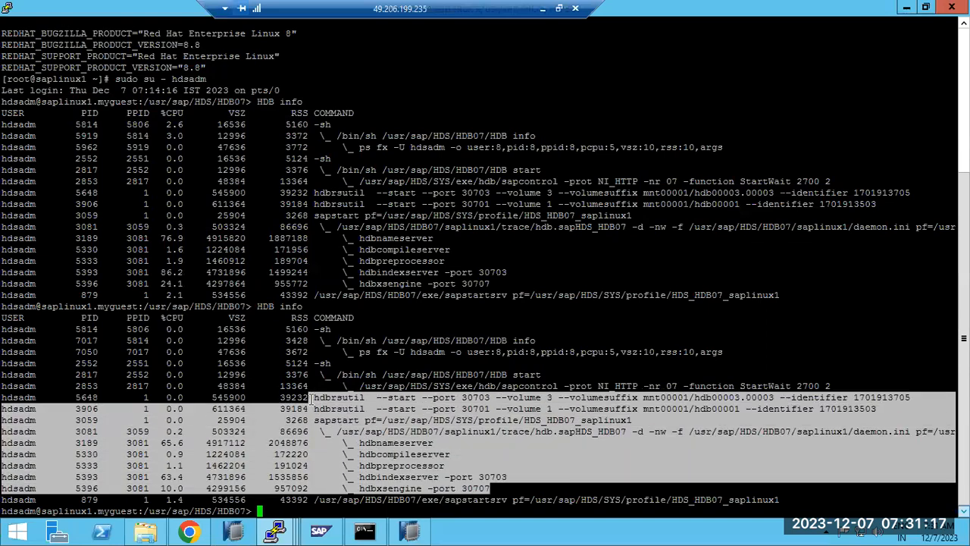
click(285, 535)
Highlight the HDS status, version 2.00.074 and Red Hat Linux 8.8 platform, then return to Paint
click(411, 534)
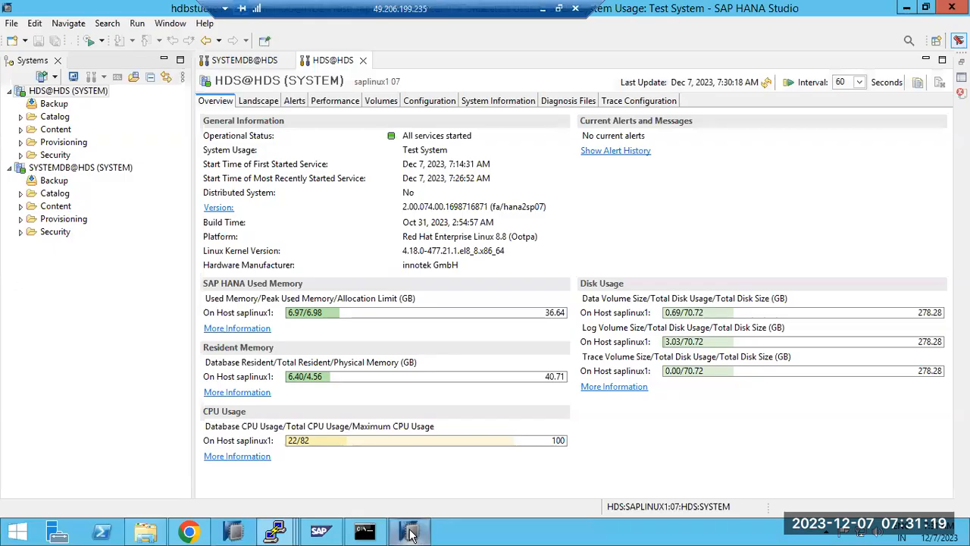
drag(412, 135, 473, 136)
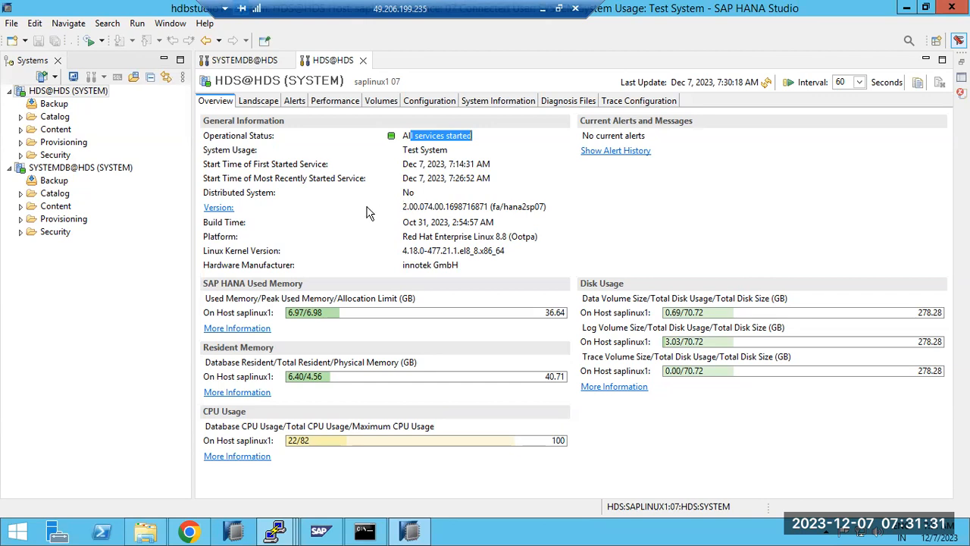
drag(408, 206, 551, 211)
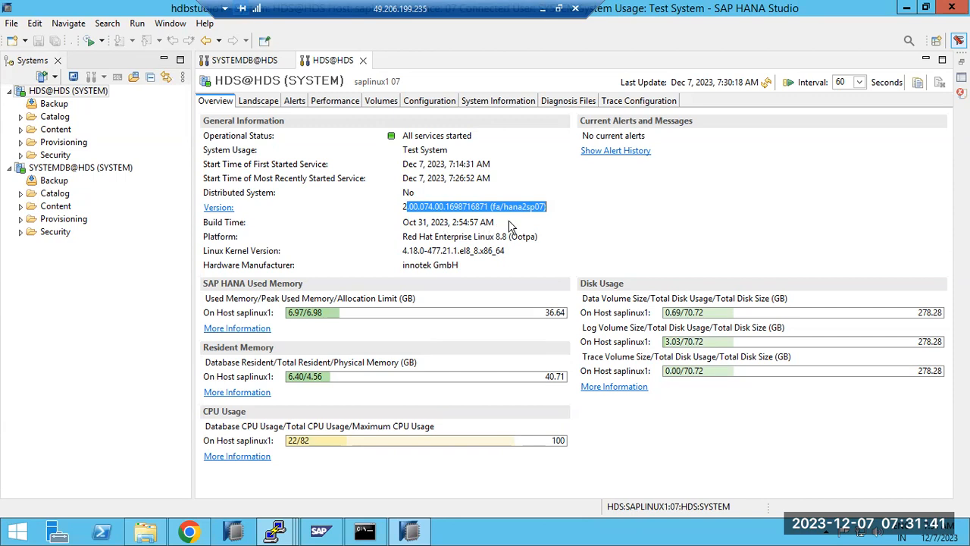
drag(413, 236, 539, 235)
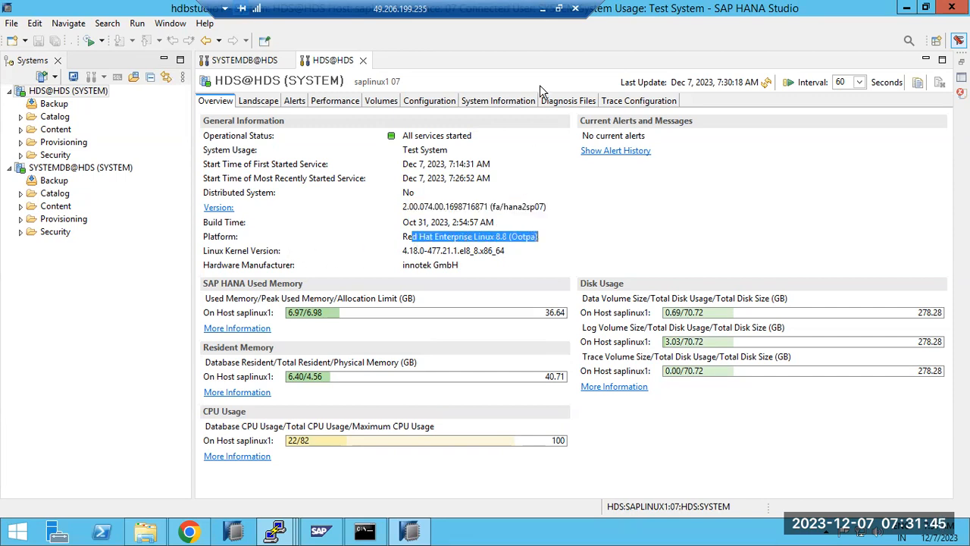
click(543, 9)
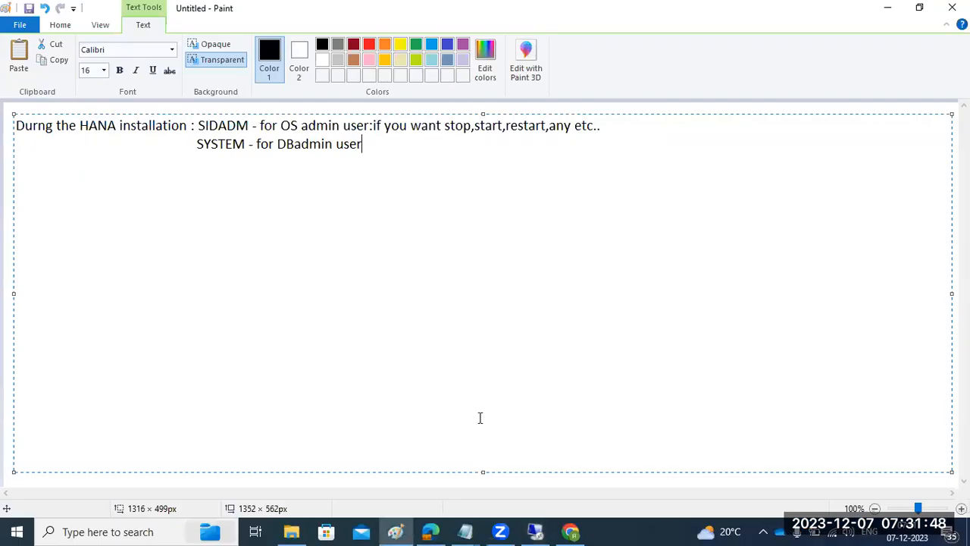
Leave the Paint notes unchanged and return to the remote HDS@HDS overview
click(210, 236)
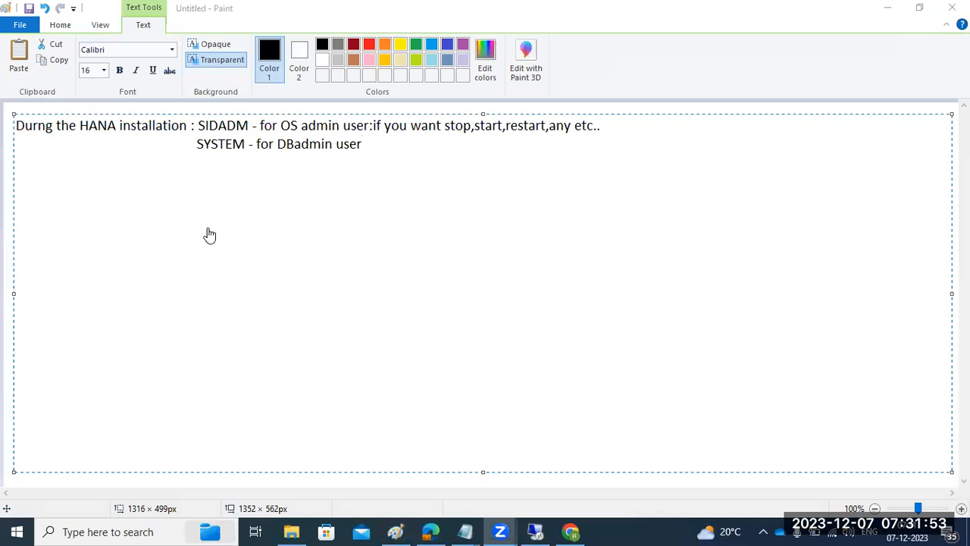
click(535, 532)
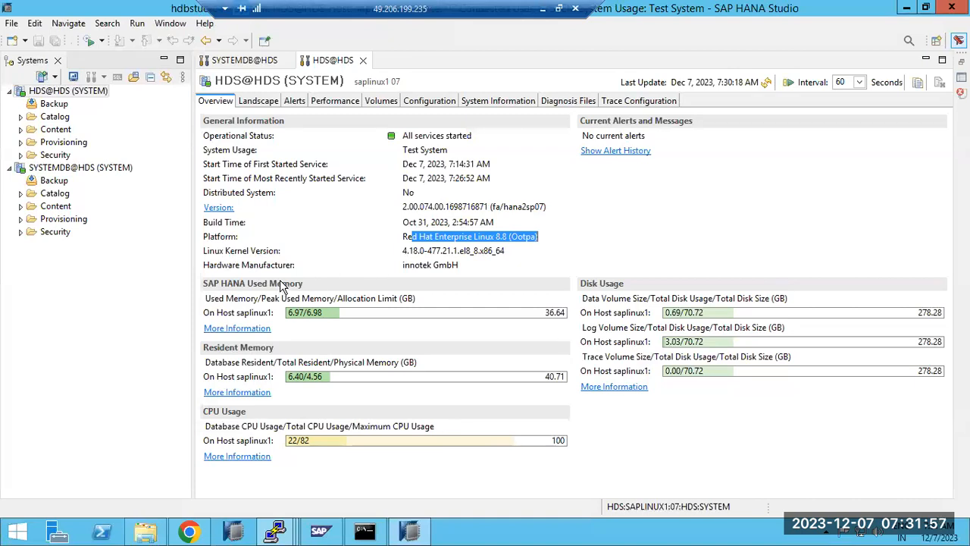
Highlight the kernel, platform, innotek GmbH manufacturer and log/trace disk usage, then refresh the overview
click(418, 251)
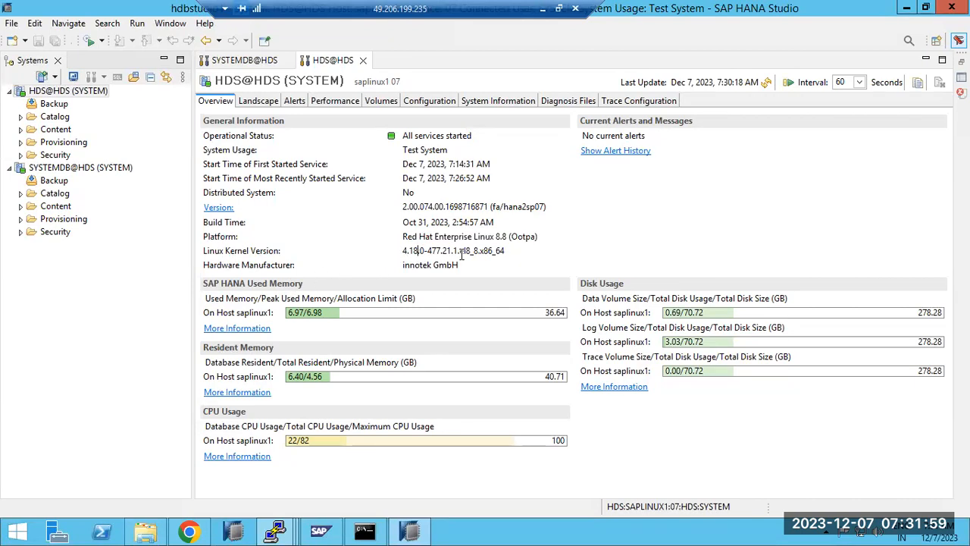
drag(459, 236, 501, 239)
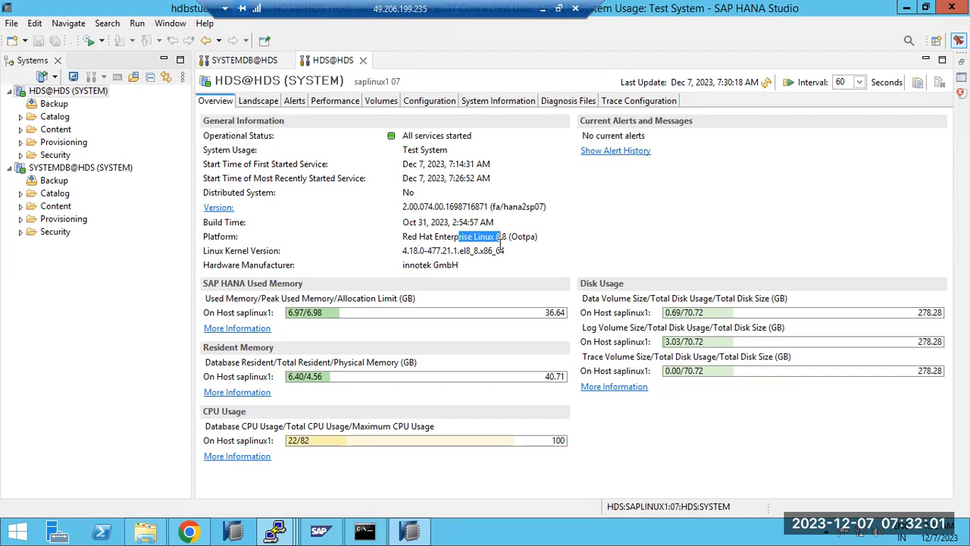
drag(439, 266, 466, 270)
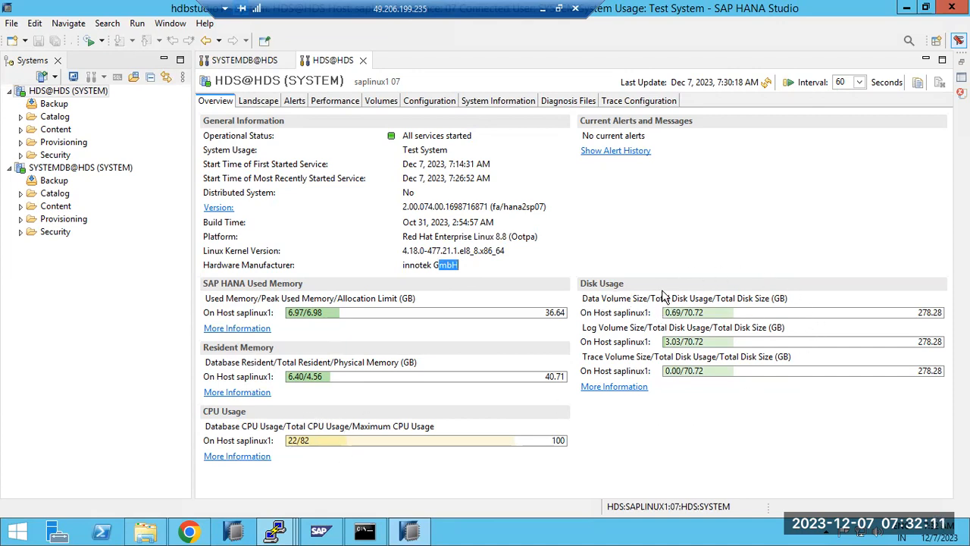
drag(582, 327, 685, 328)
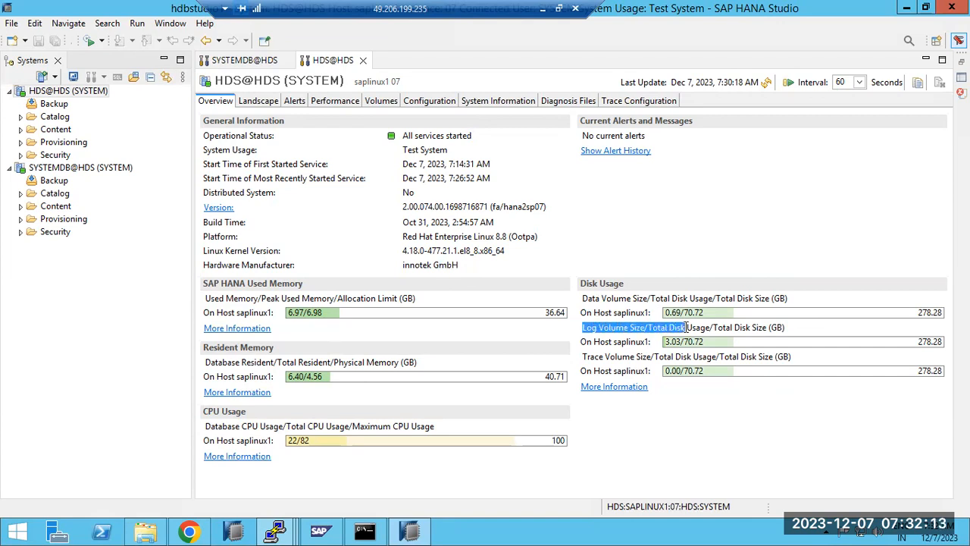
drag(594, 357, 672, 358)
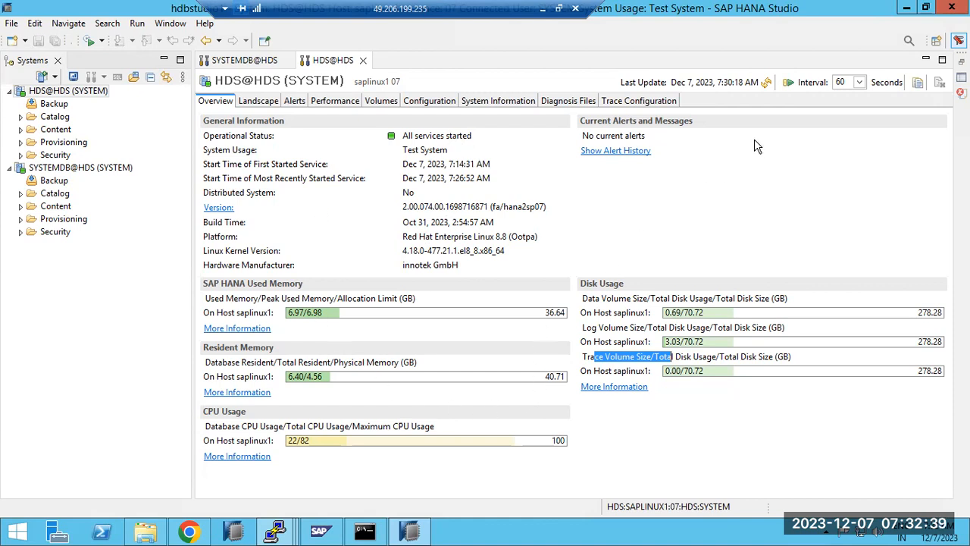
click(766, 84)
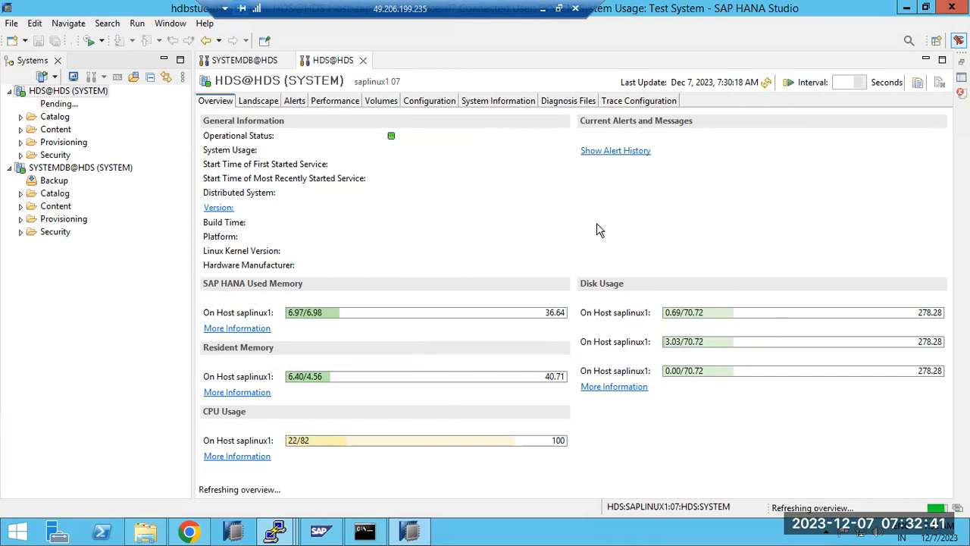
drag(415, 137, 457, 137)
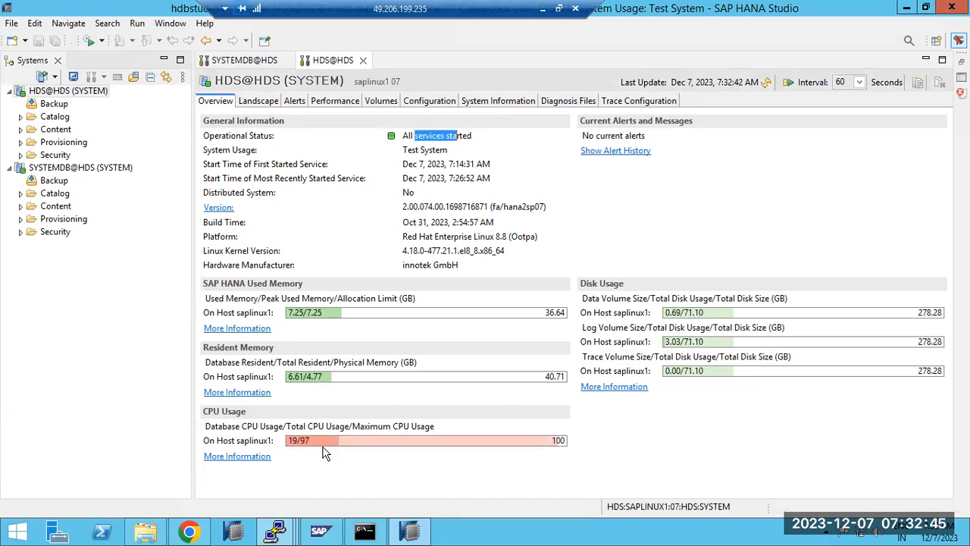
Refresh the SYSTEMDB@HDS overview and show its Landscape Services list
click(250, 61)
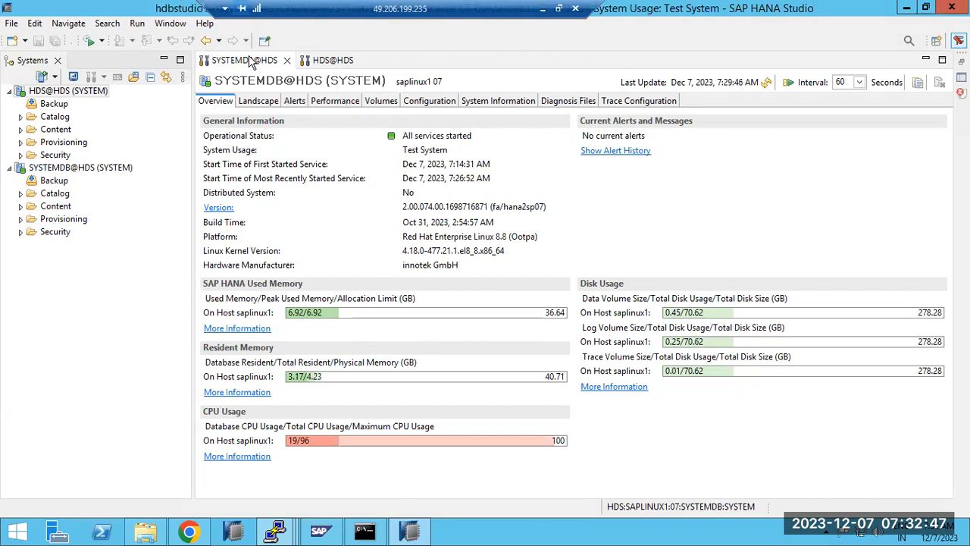
click(766, 82)
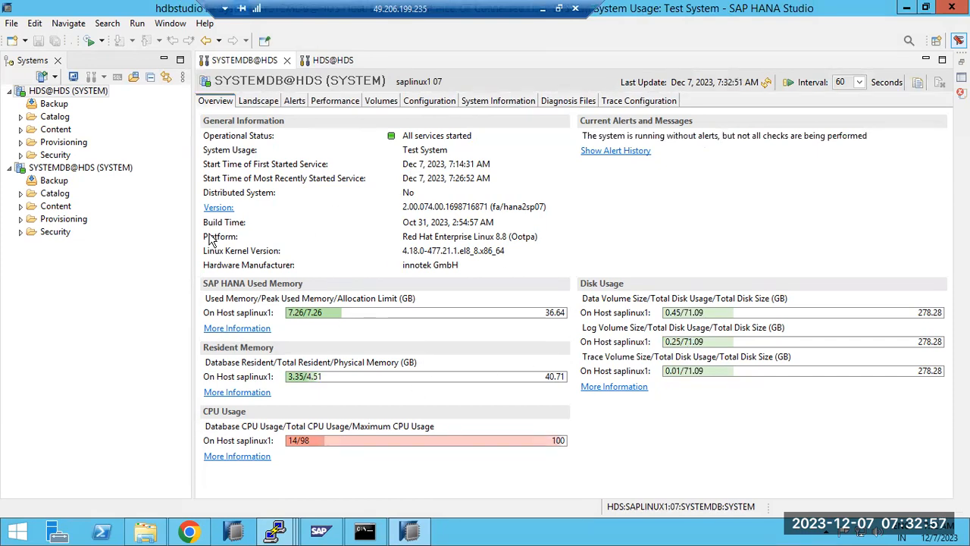
click(256, 102)
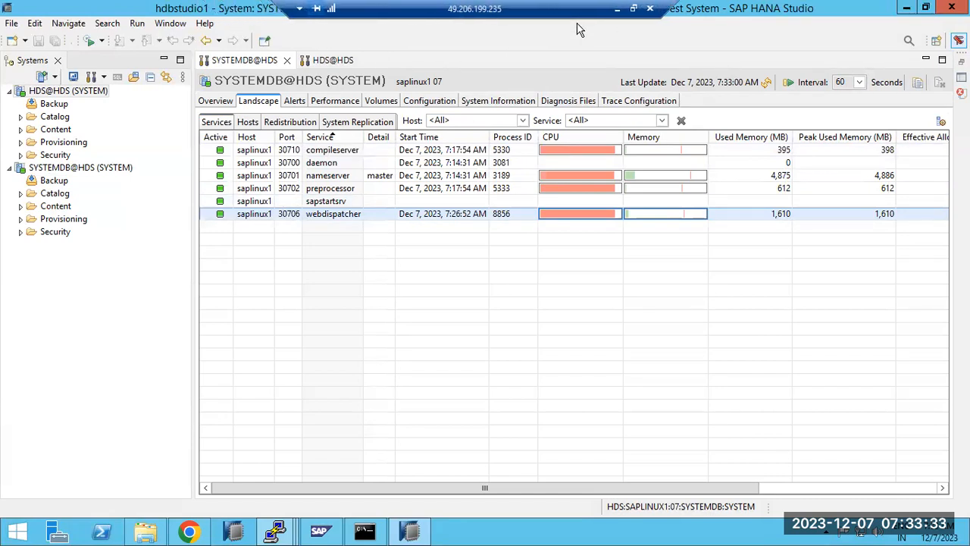
Add a 'SYSTEM DB and TDB' list: indexserver, nameserver, preprocessor, compileserver, xsengine, webdispatcher, daemon
click(618, 8)
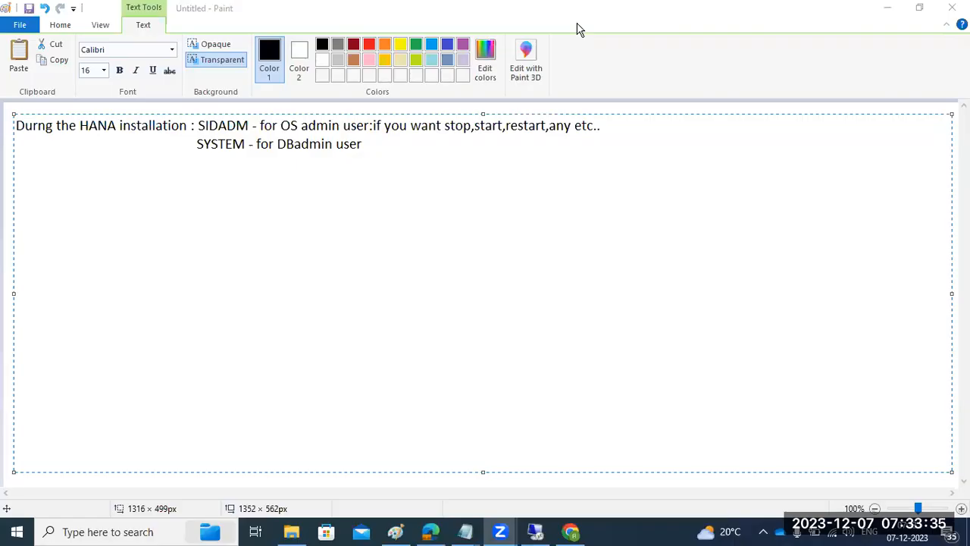
click(77, 328)
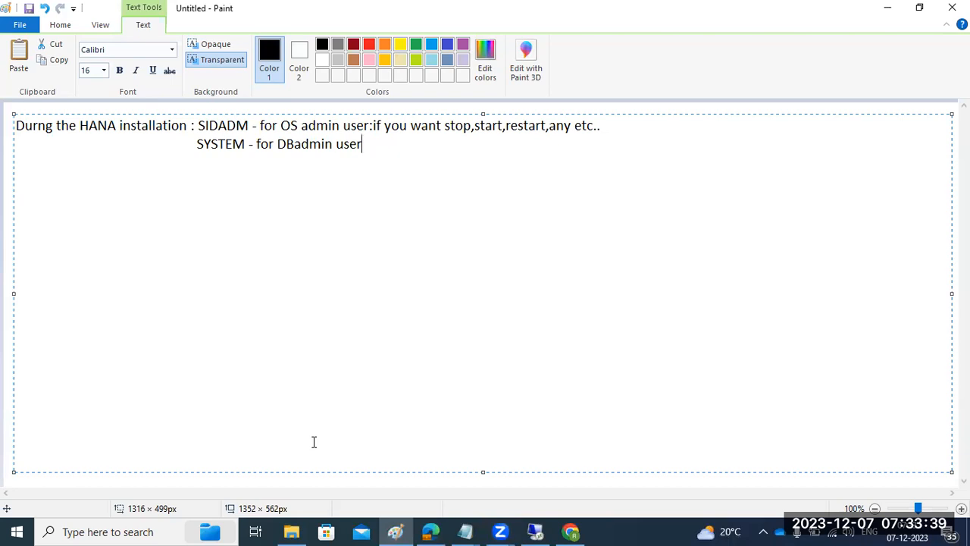
key(Return)
text(SYSTEM DB and)
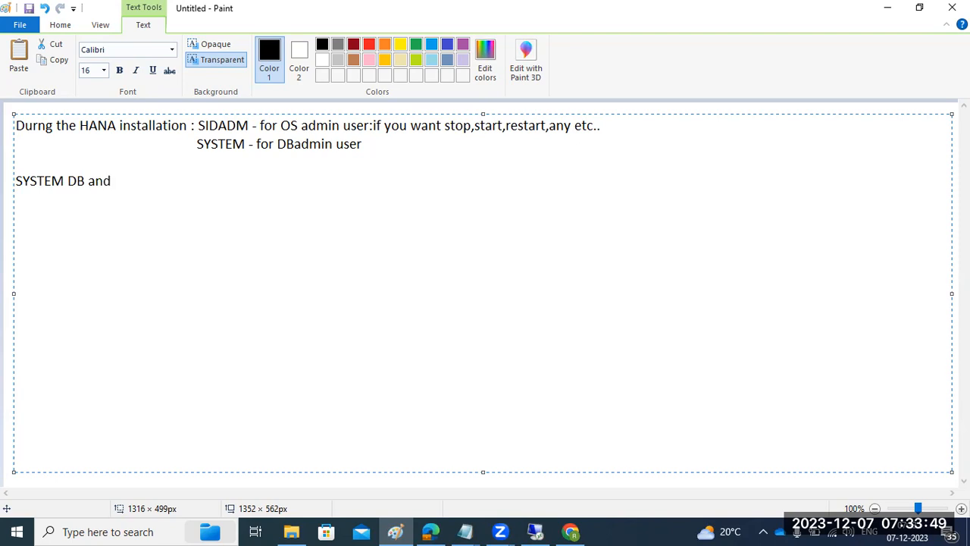
text( TDB )
text(==================== )
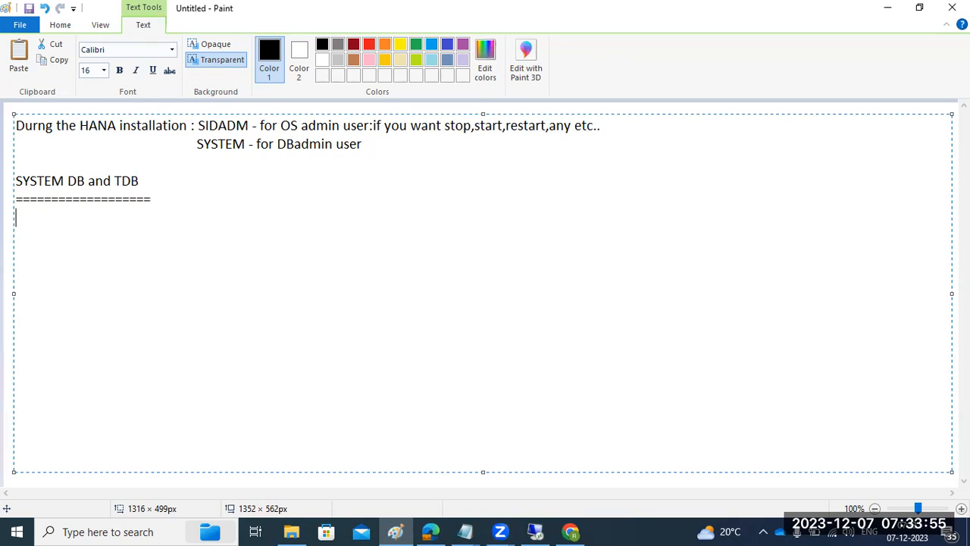
text(indexserver)
key(Return)
text(nameserver)
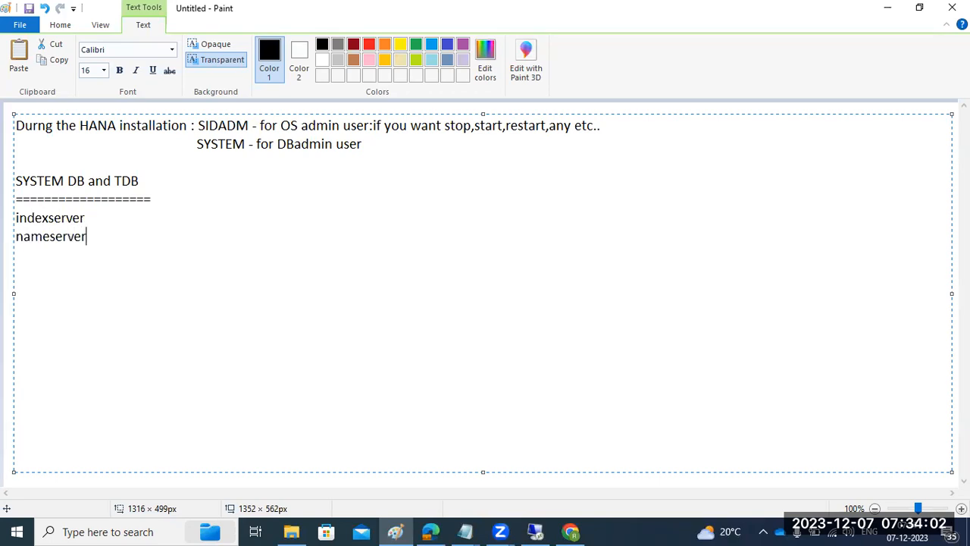
key(Return)
text(preprocessor)
key(Return)
text(comp)
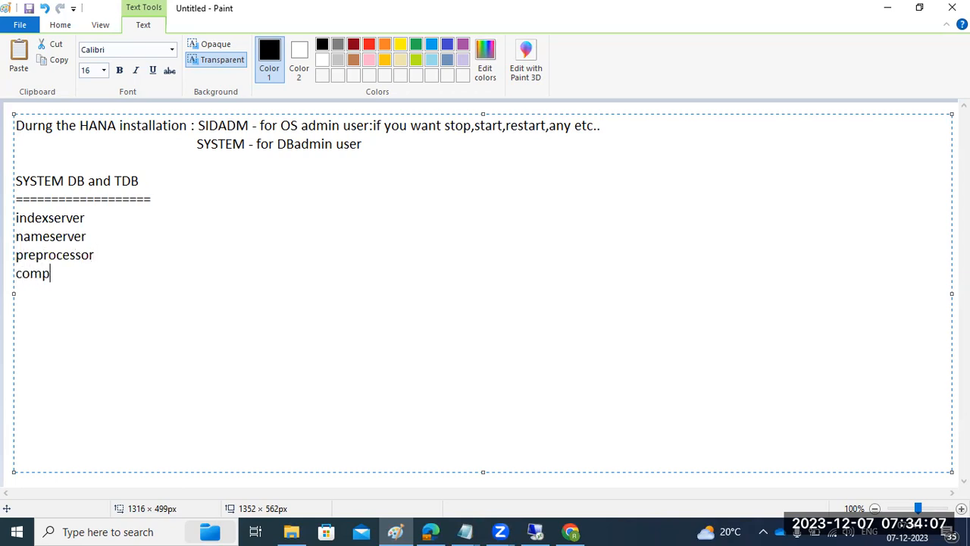
text(ileserver)
key(Return)
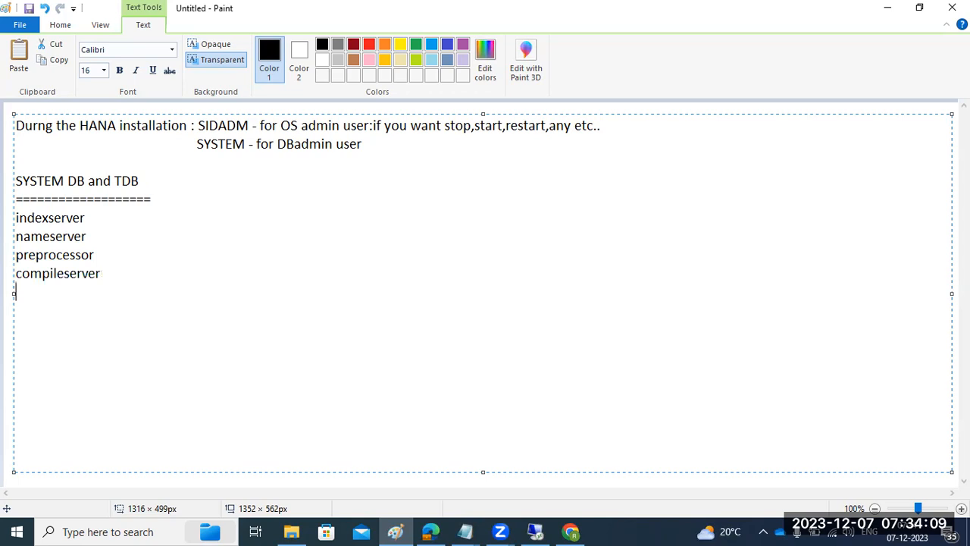
text(xsengine)
key(Return)
text(webd)
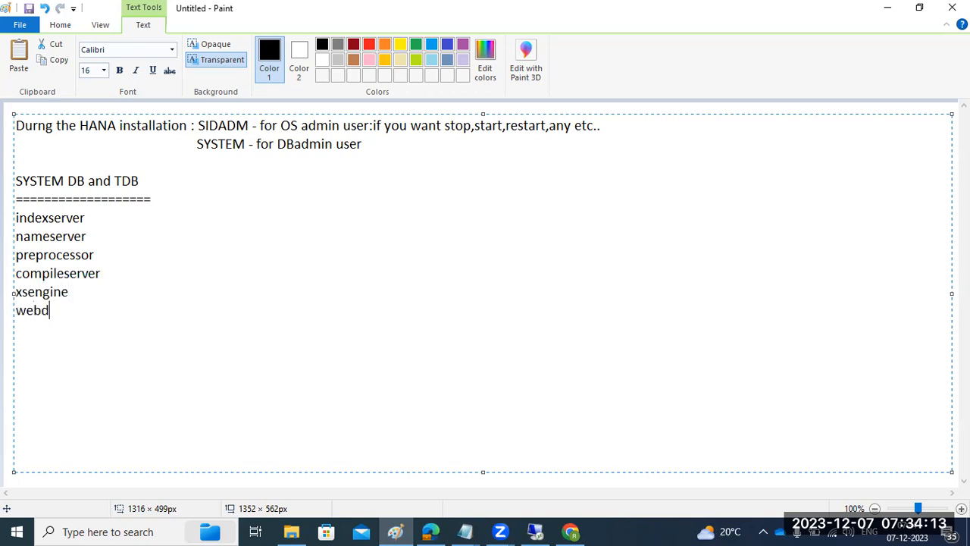
text(ispatcher )
text(daemon)
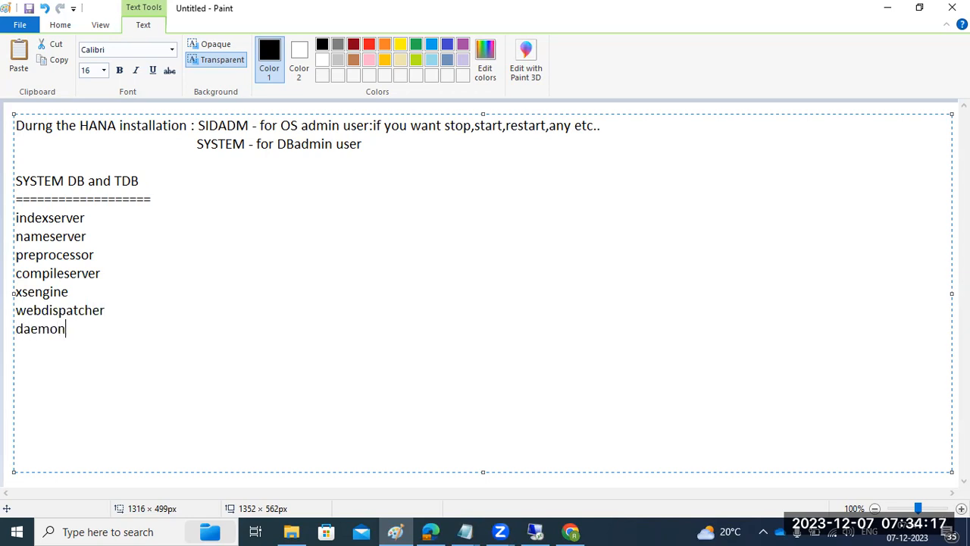
Highlight the new service list, glance at HANA Studio, and come back to Paint
mouse_move(17, 217)
mouse_down()
mouse_move(112, 336)
mouse_move(17, 288)
mouse_move(10, 217)
mouse_up()
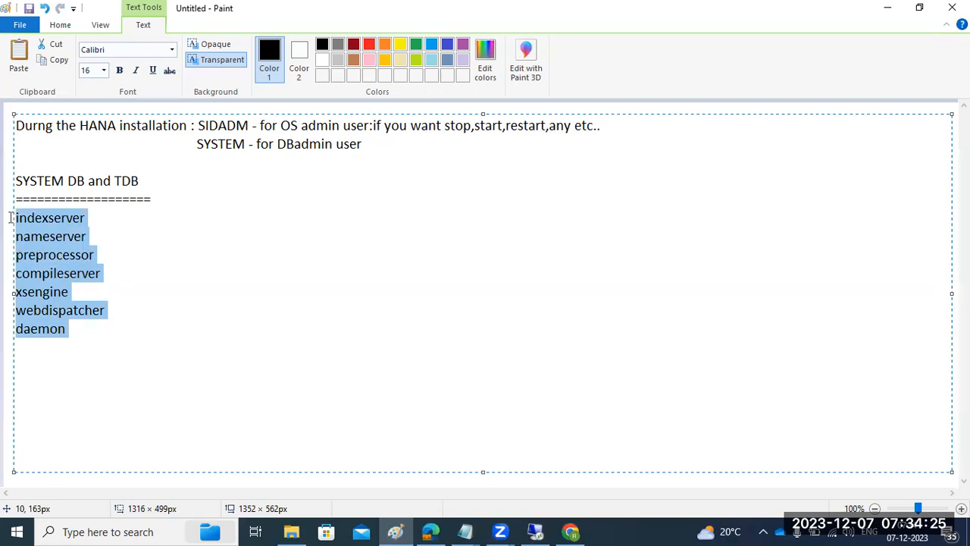
click(143, 219)
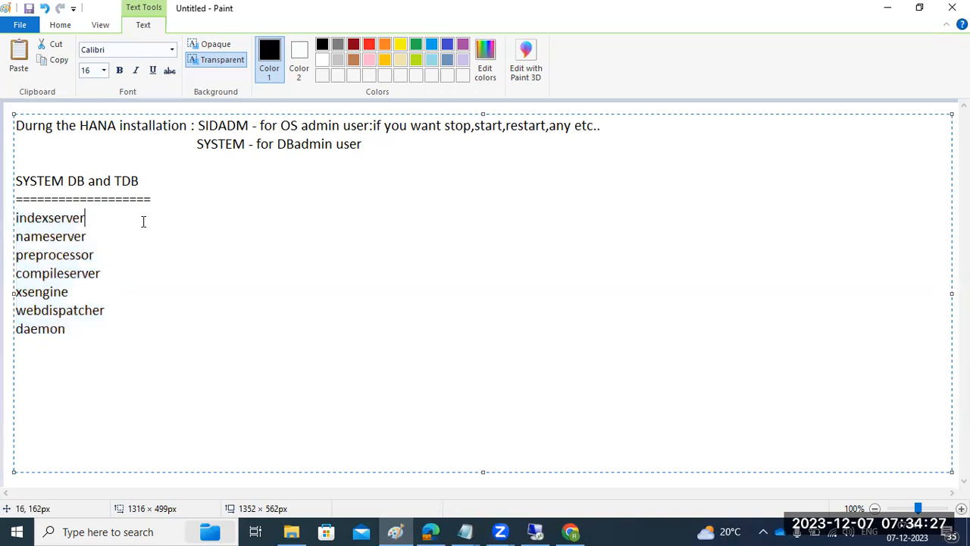
drag(91, 329, 13, 222)
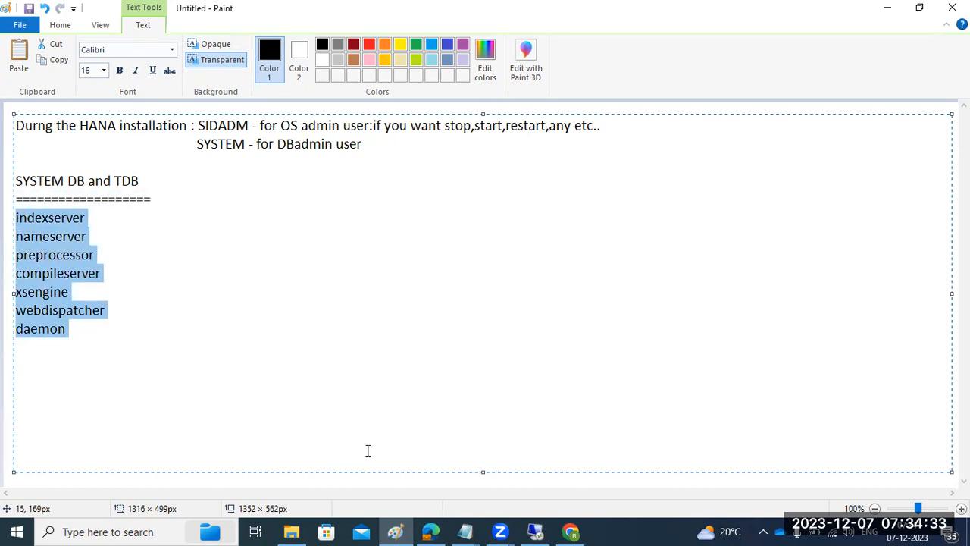
click(535, 531)
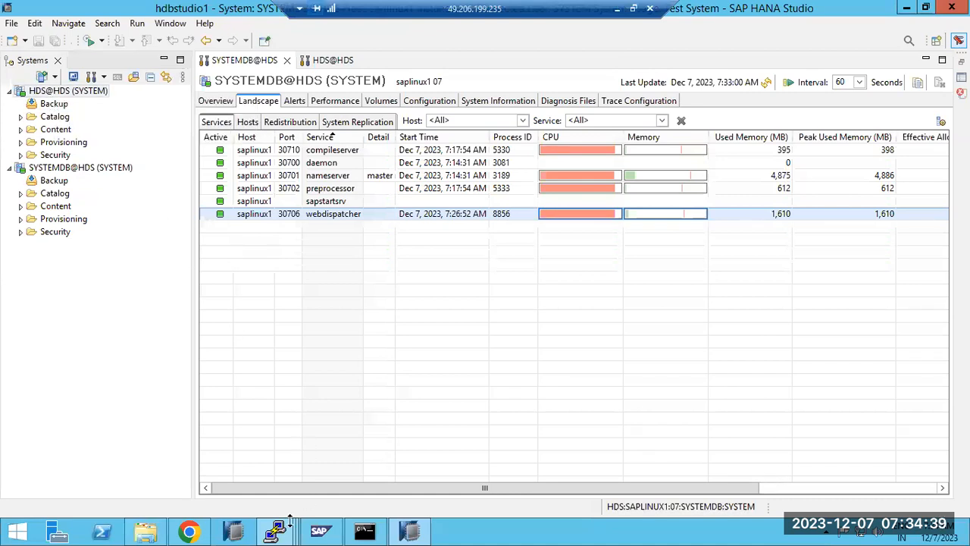
mouse_move(271, 536)
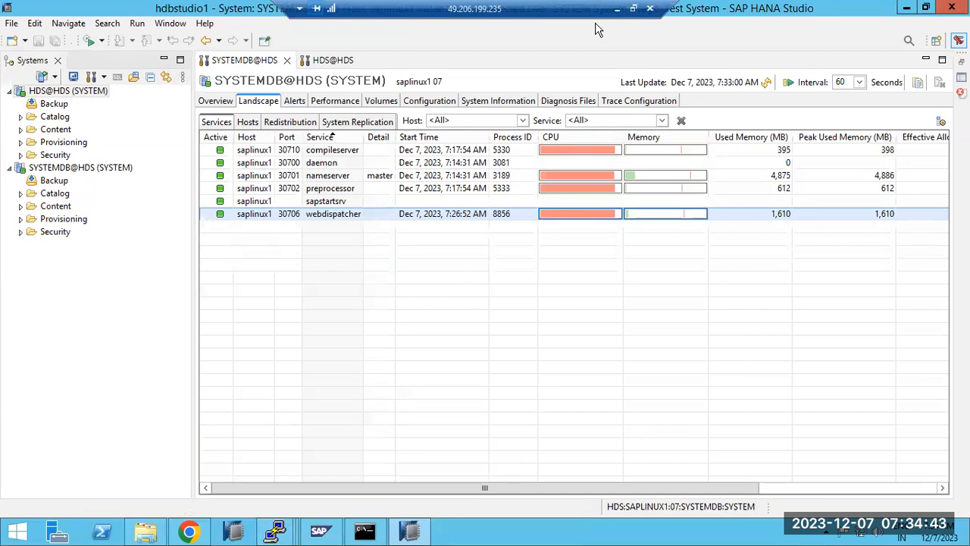
click(616, 8)
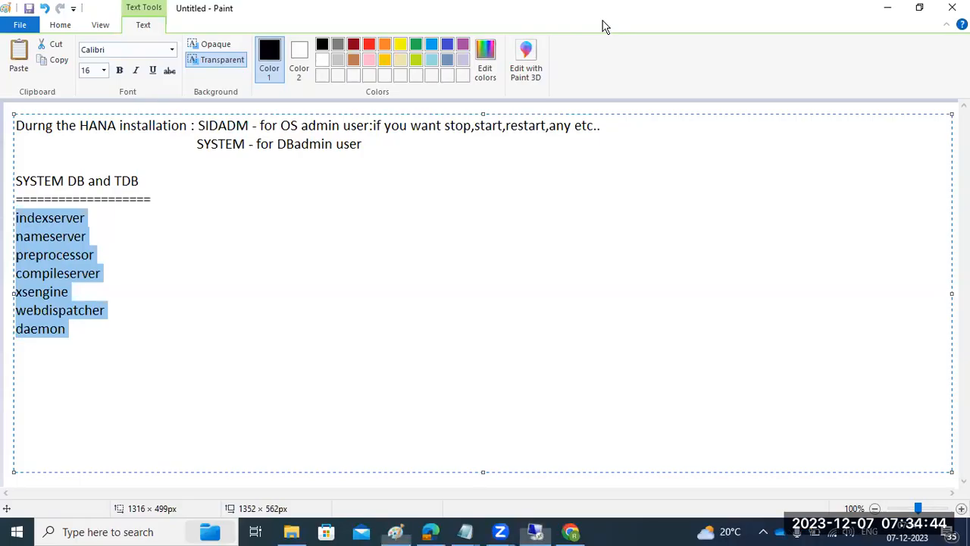
Highlight the seven services and the 'SYSTEM DB and TDB' heading, then commit the text box
click(75, 328)
drag(76, 328, 13, 222)
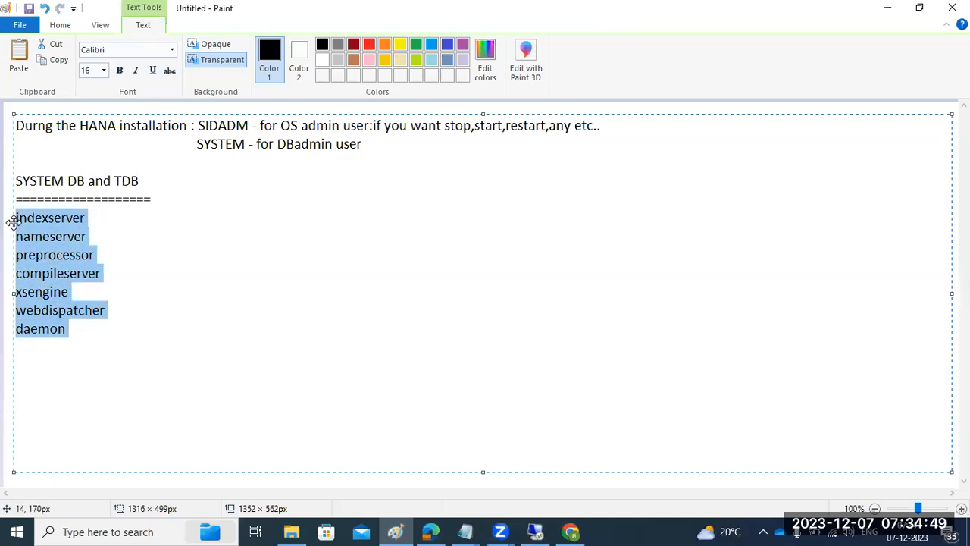
click(131, 217)
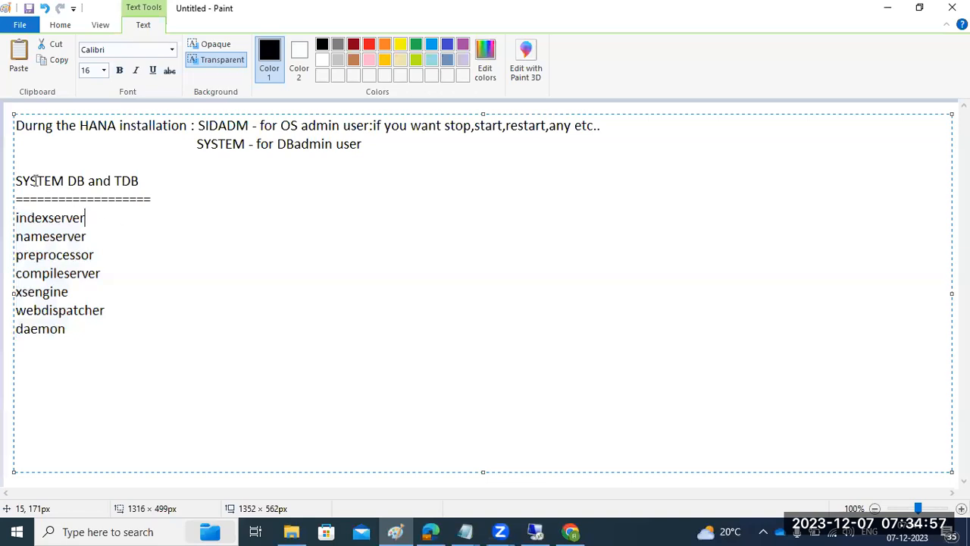
drag(37, 182, 70, 177)
drag(130, 178, 137, 179)
click(6, 342)
Draw a large rectangle beside the list, with two smaller boxes stacked near its bottom
click(312, 46)
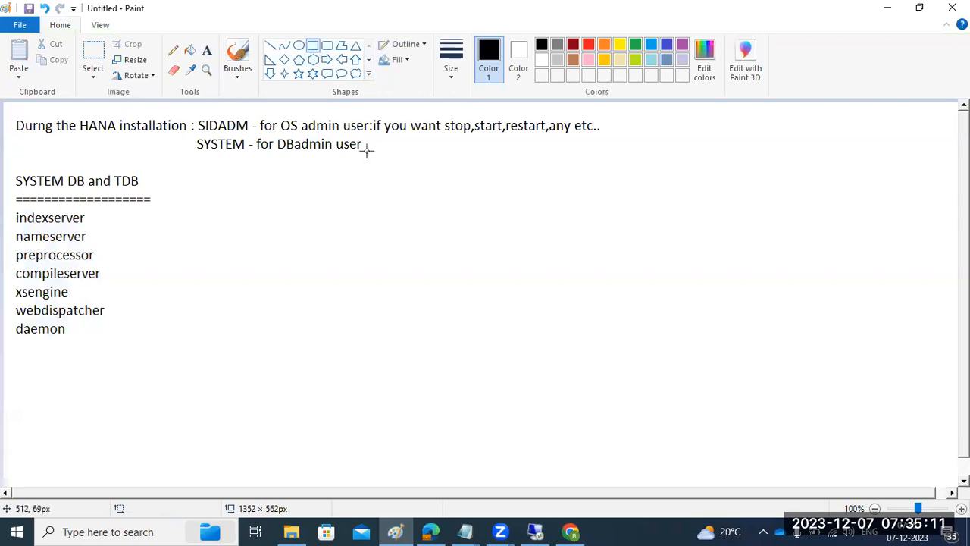
mouse_move(374, 142)
mouse_down()
mouse_move(459, 235)
mouse_move(699, 308)
mouse_move(730, 465)
mouse_move(755, 470)
mouse_up()
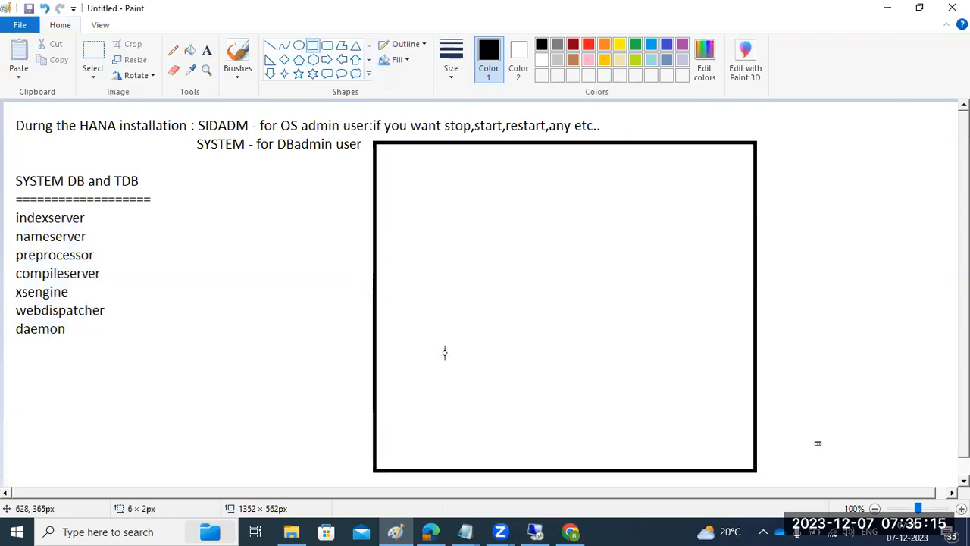
drag(472, 370, 652, 468)
drag(468, 315, 651, 370)
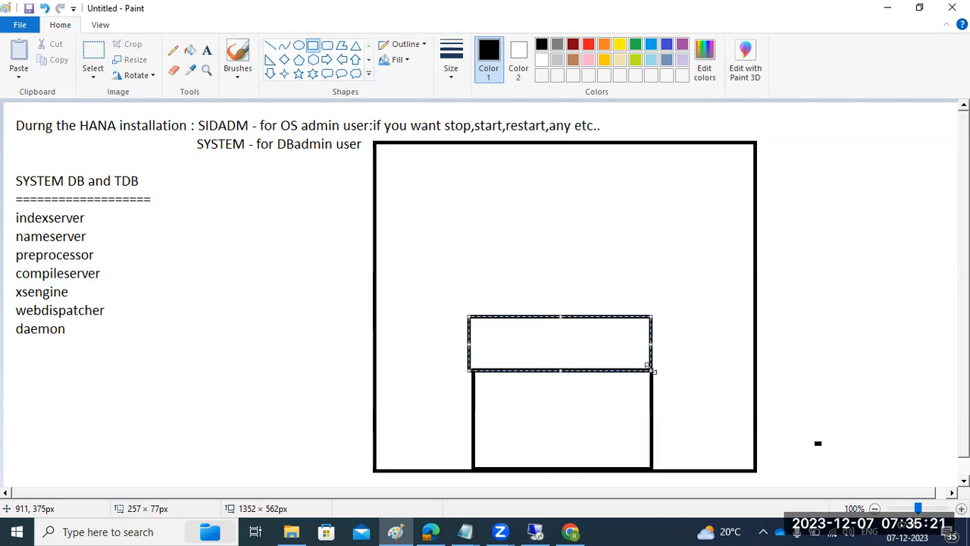
click(208, 50)
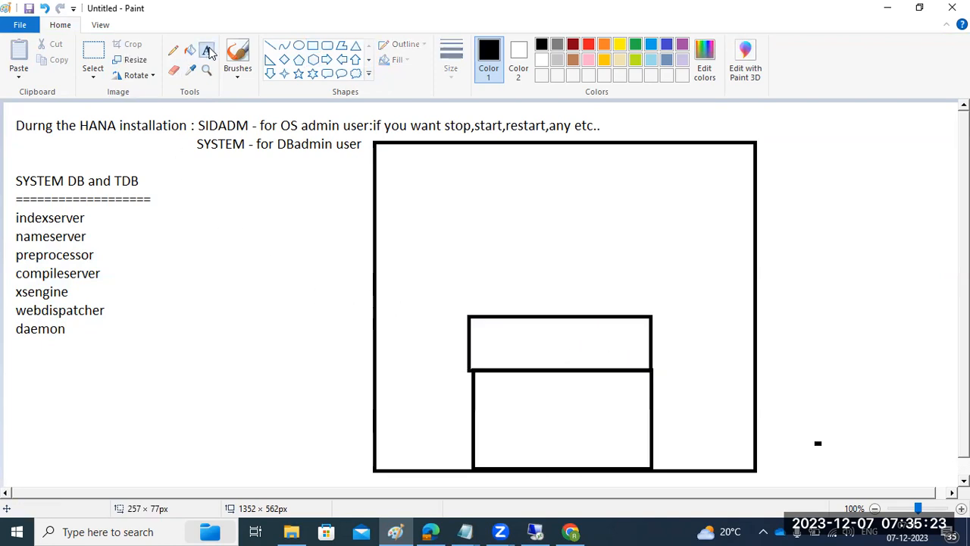
Label the diagram boxes IX, NCPWD, SYSTEMDB and TDB, then switch to HANA Studio
click(515, 339)
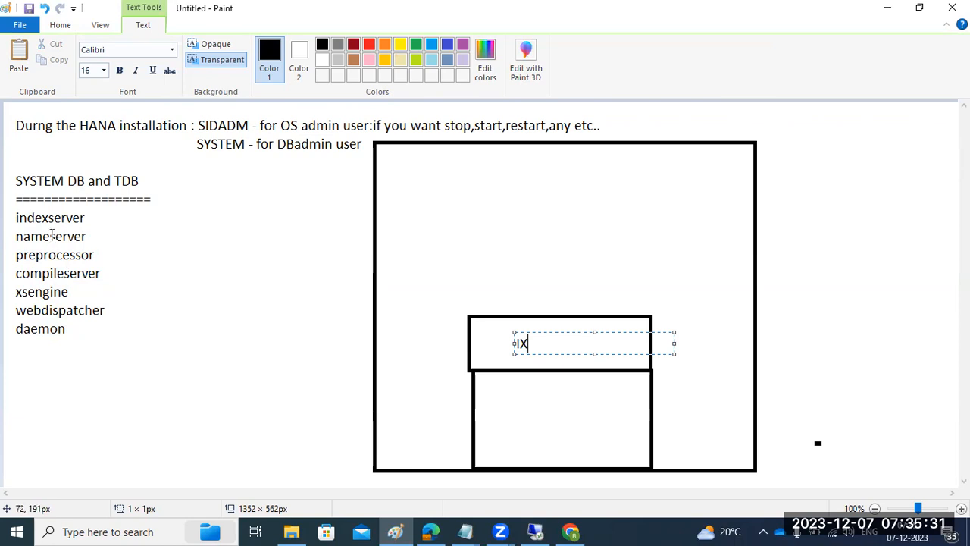
click(510, 423)
click(510, 422)
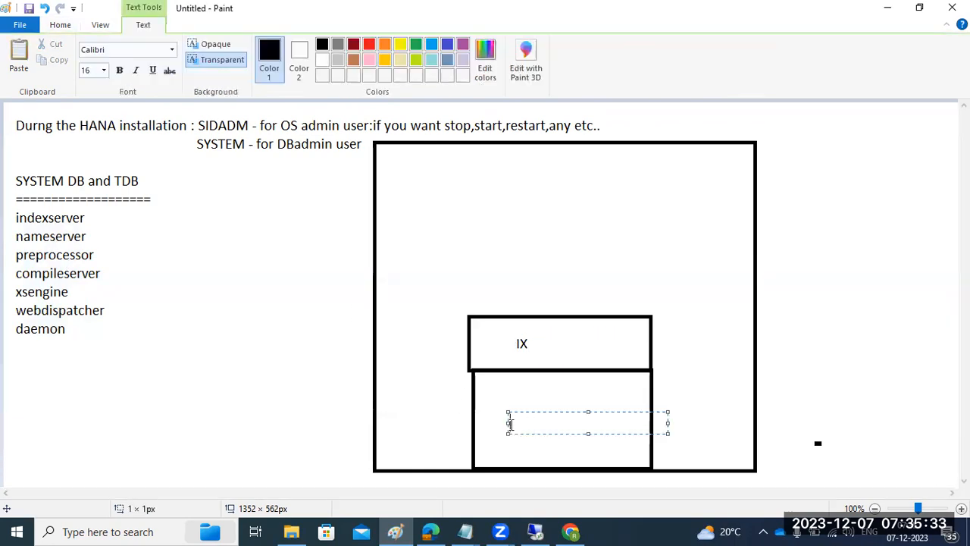
text(NCPWD)
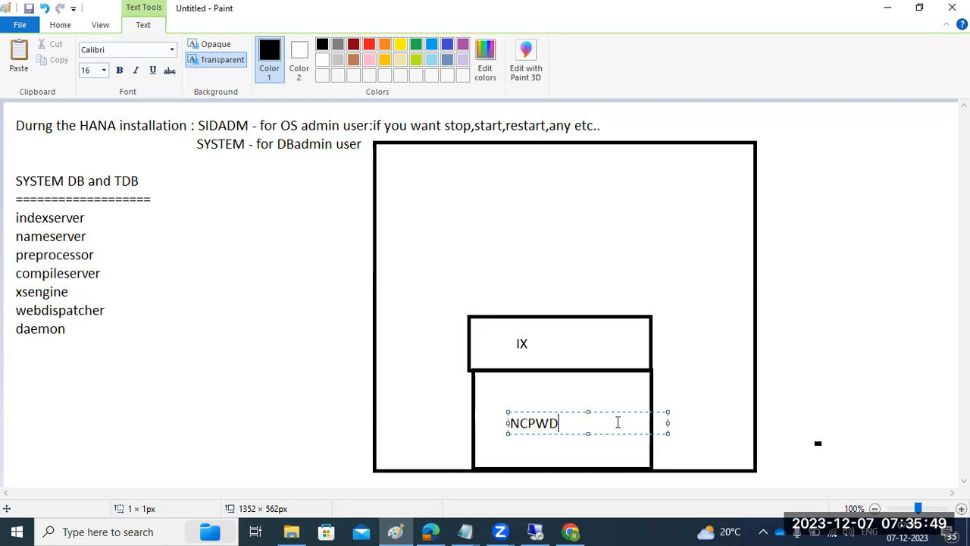
click(521, 392)
click(521, 391)
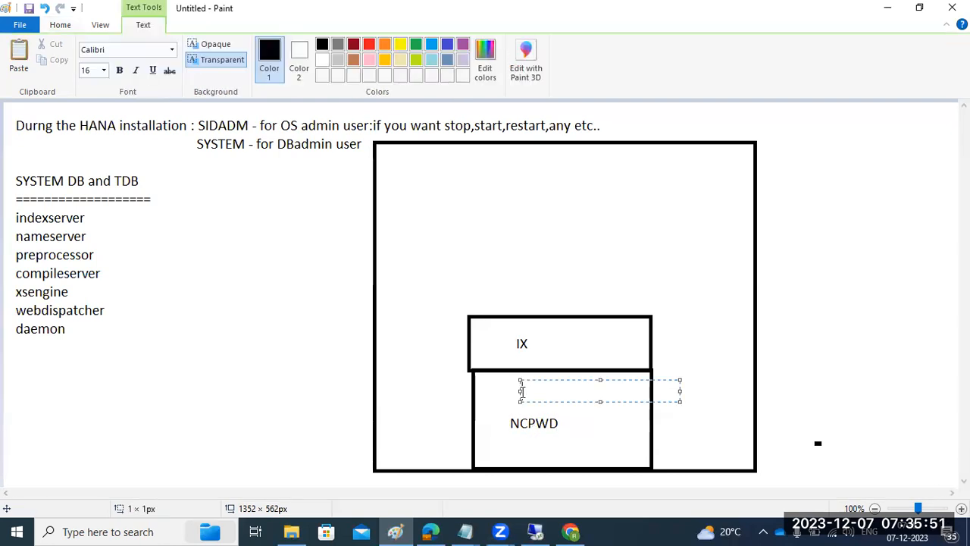
text(SYSTEMDB)
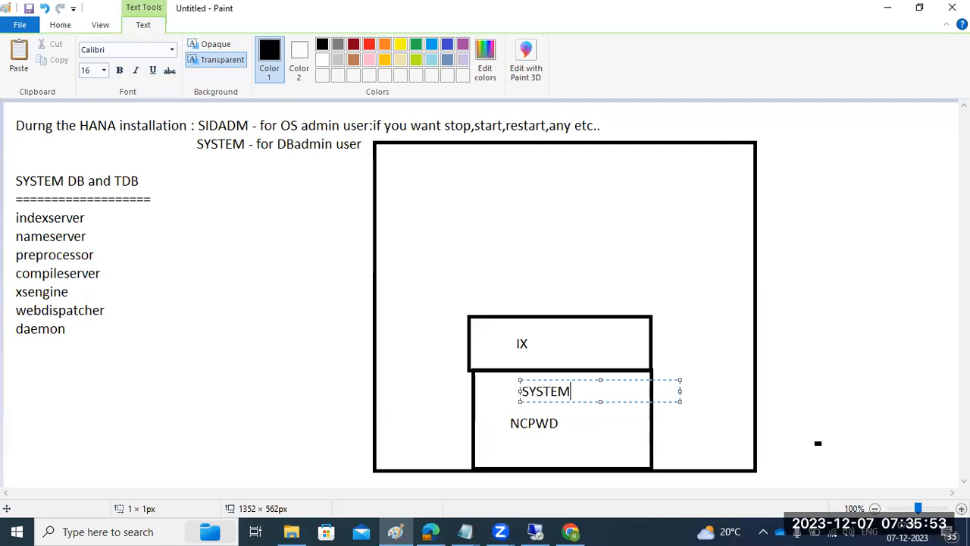
click(547, 338)
click(546, 338)
text(TDB)
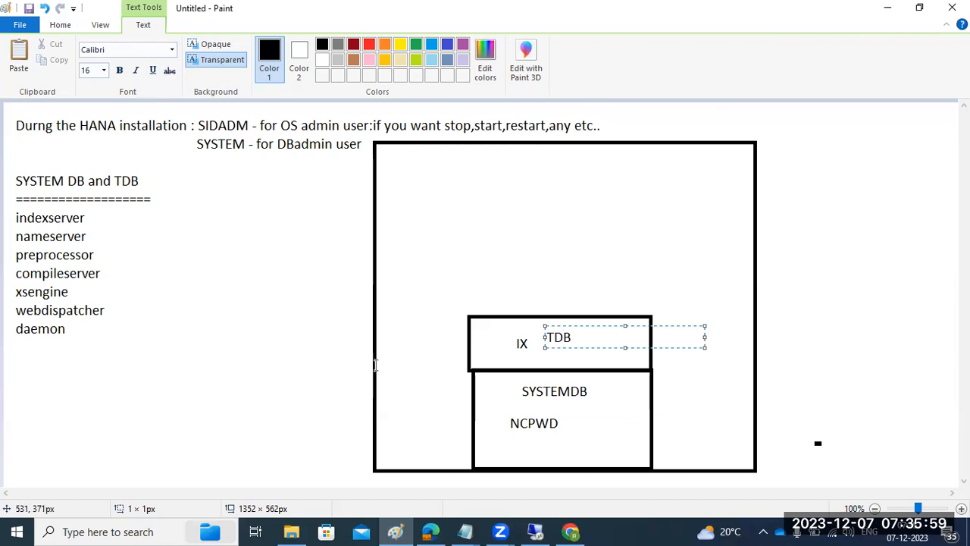
click(370, 363)
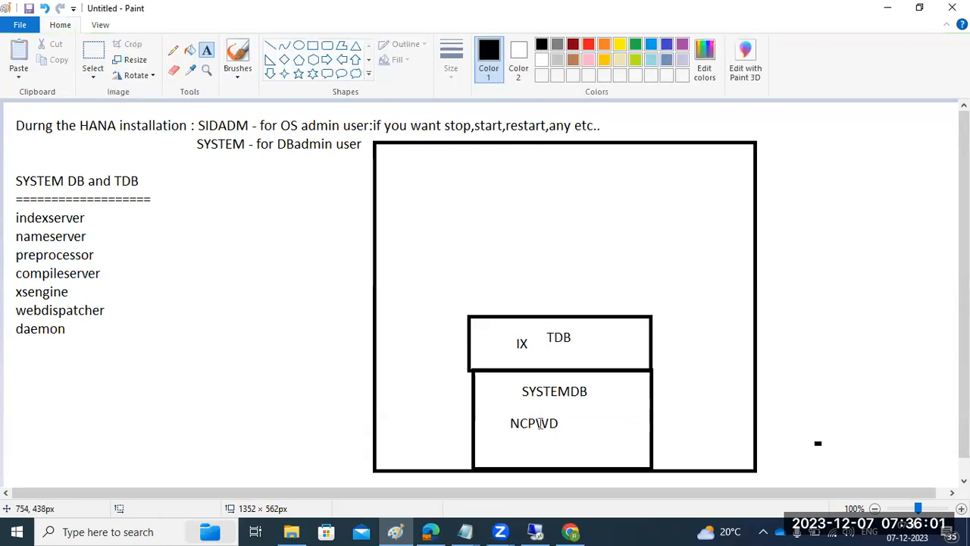
click(535, 532)
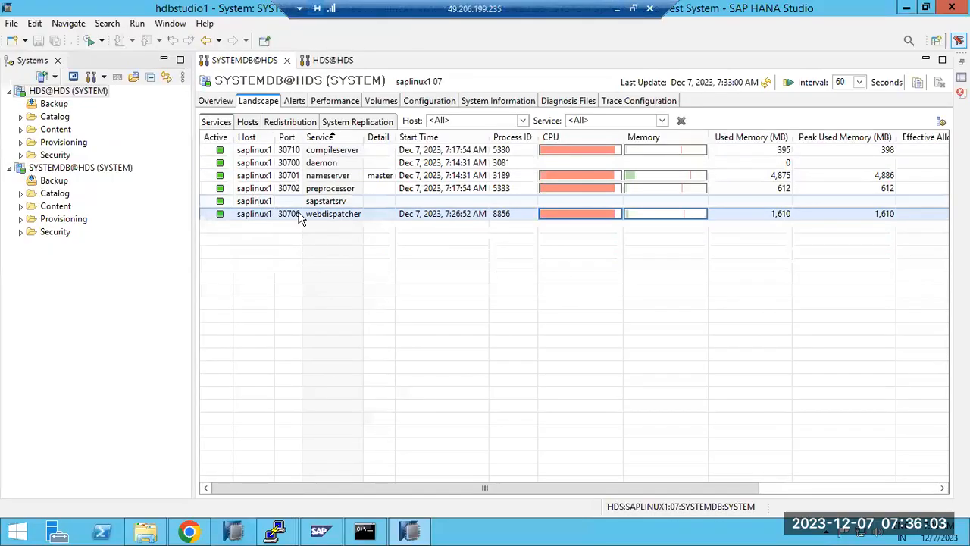
Select the daemon and webdispatcher rows in the services list, then return to Paint
click(328, 163)
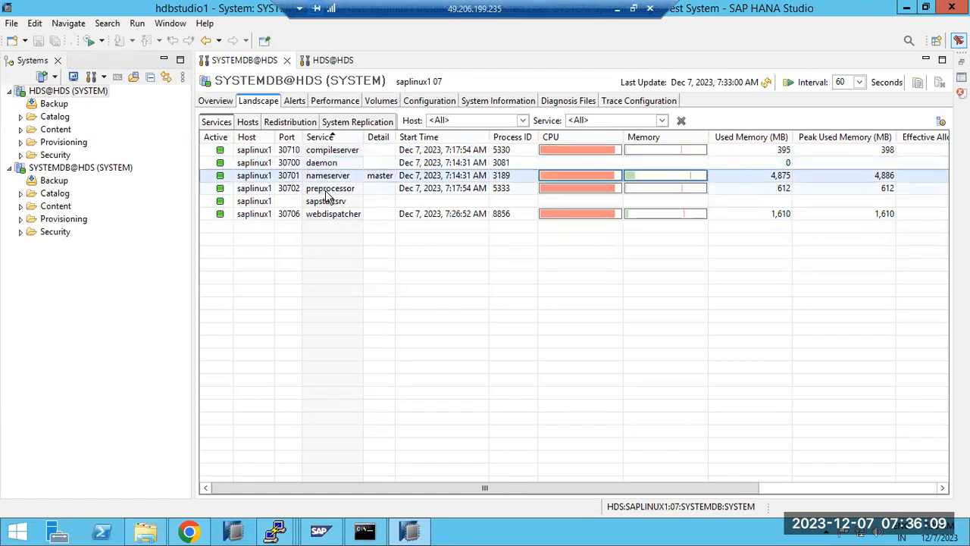
click(327, 215)
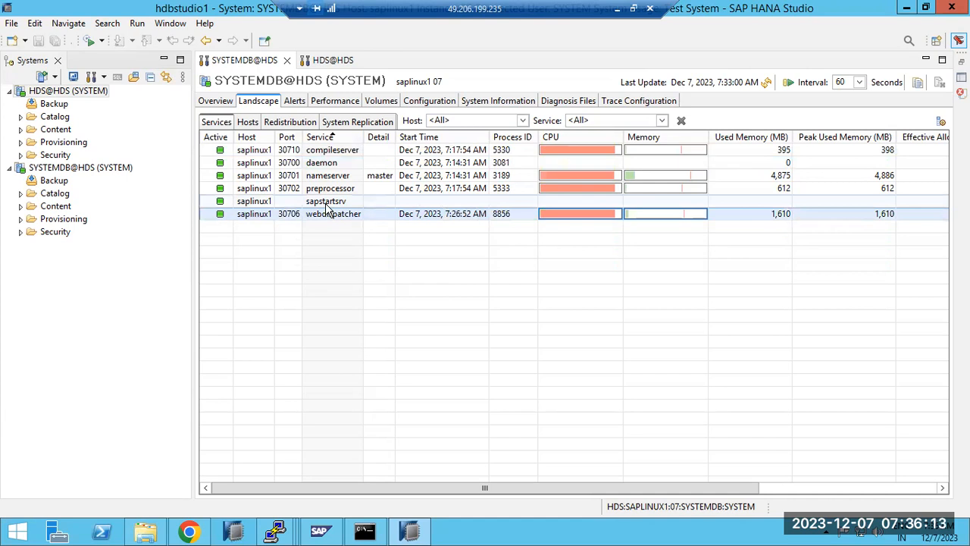
click(617, 8)
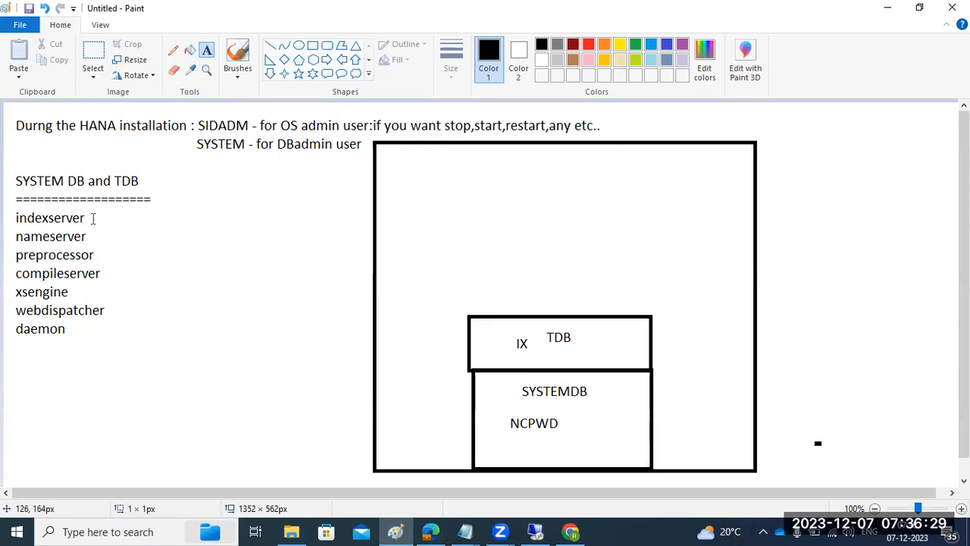
Write '- it will sotre in index' beside indexserver, then start a '-' note beside nameserver
click(93, 218)
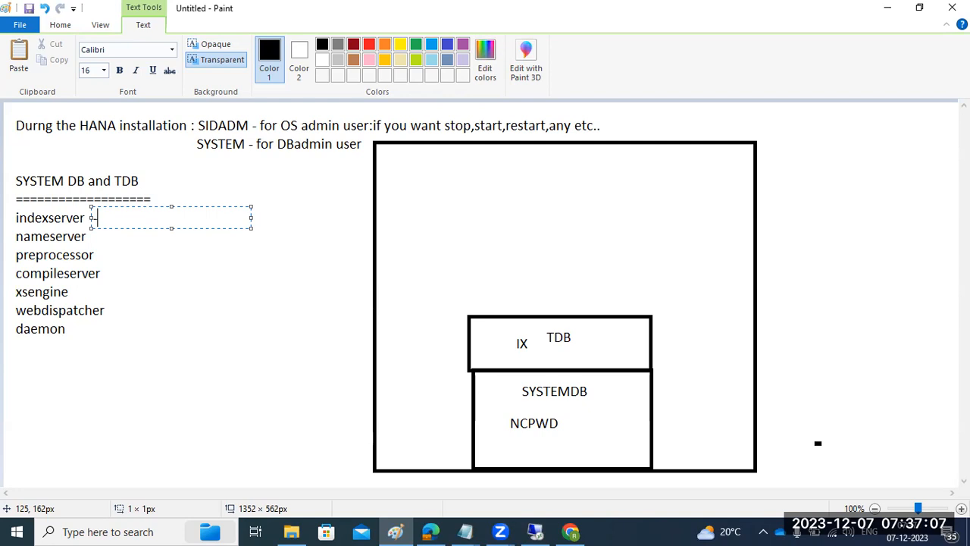
click(16, 212)
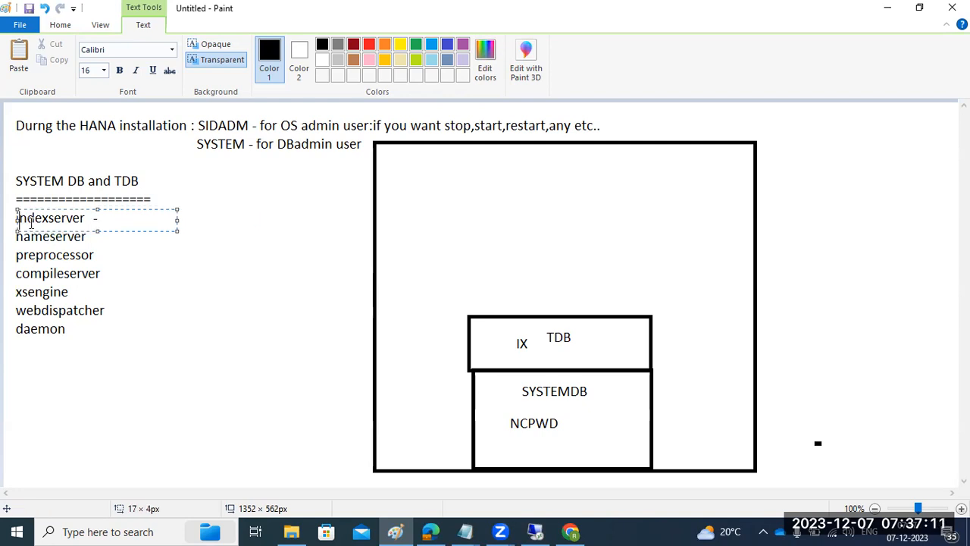
click(107, 274)
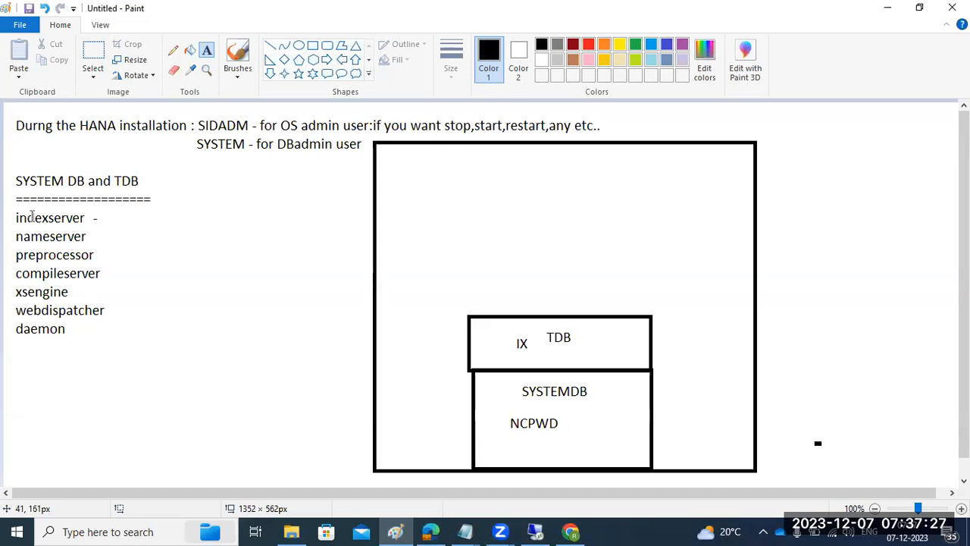
click(99, 221)
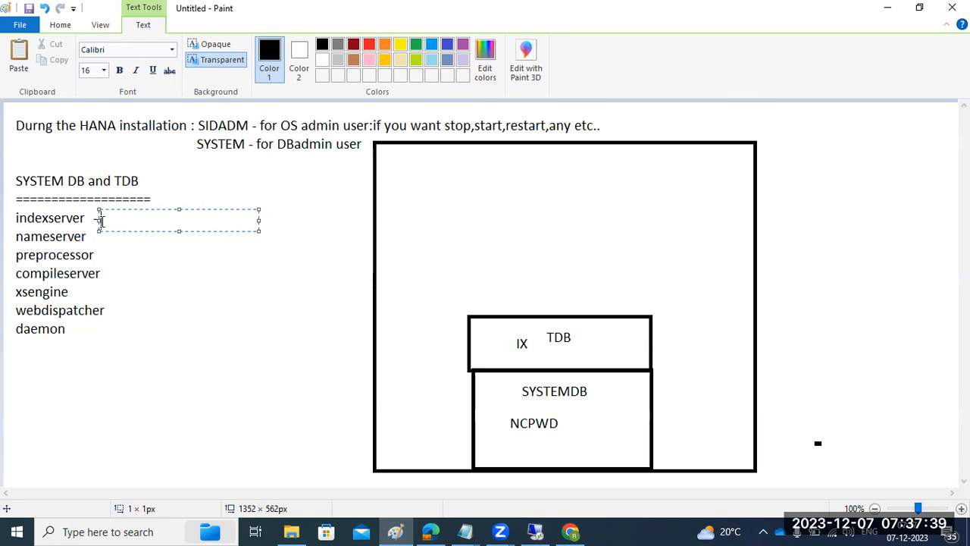
text(it will sotre in index)
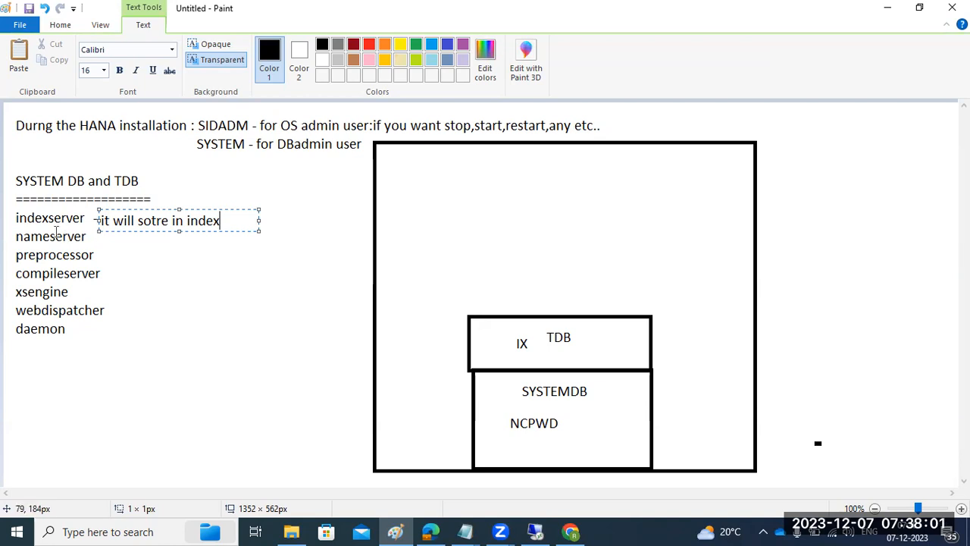
click(99, 231)
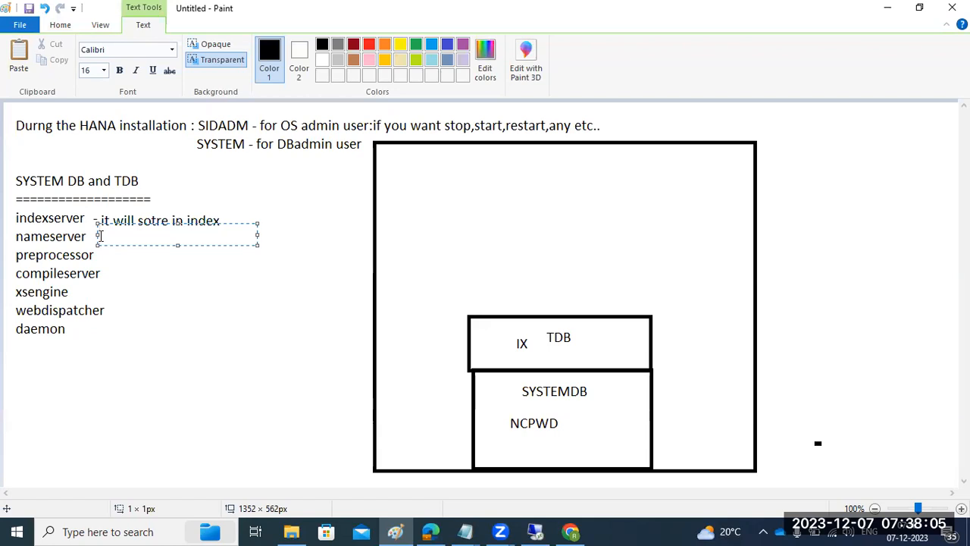
text(-)
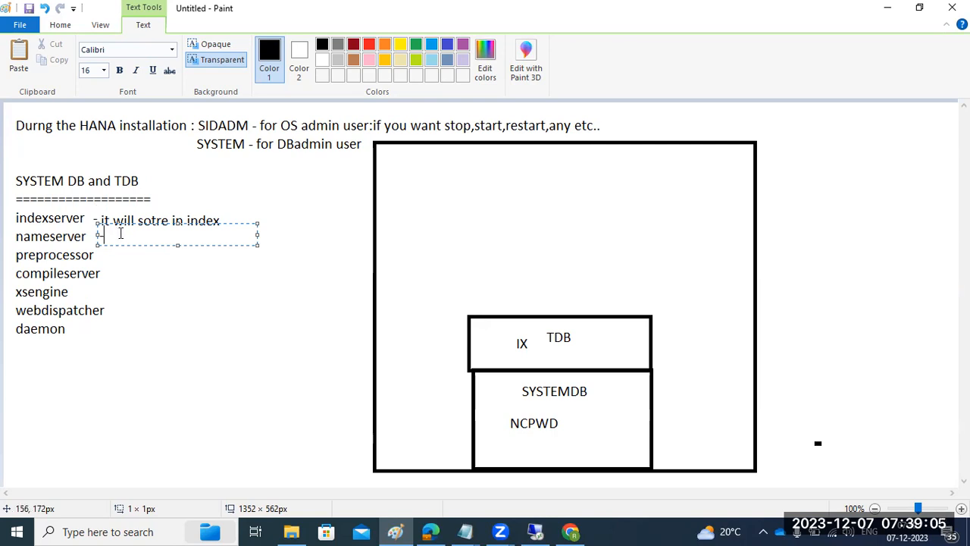
Finish the nameserver note as 'holds the topology related info - SID,IN,HOSTNAME,IP.' on one widened line
text(holds the topolo)
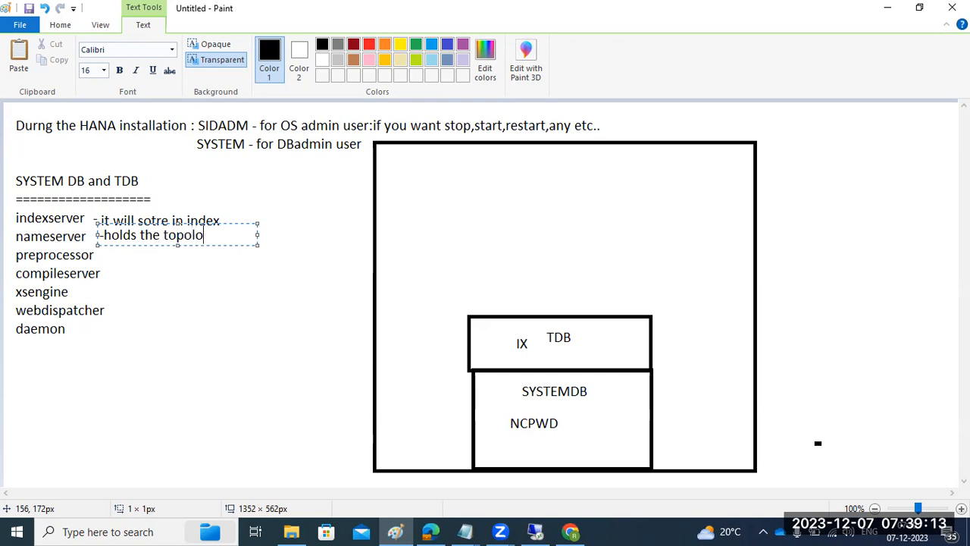
text(gy related inf)
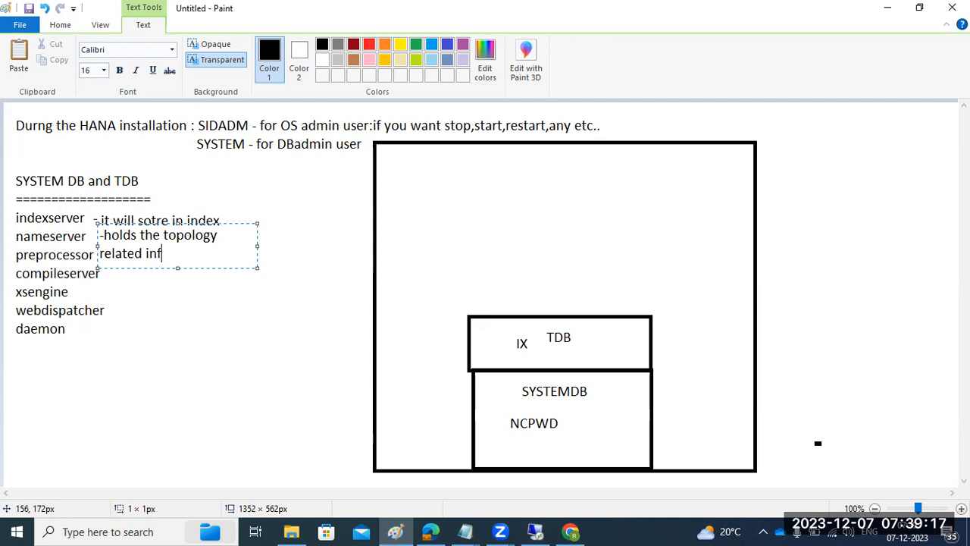
text(o)
drag(254, 246, 772, 247)
text(- SID,IN,HOSTNAME,IP.)
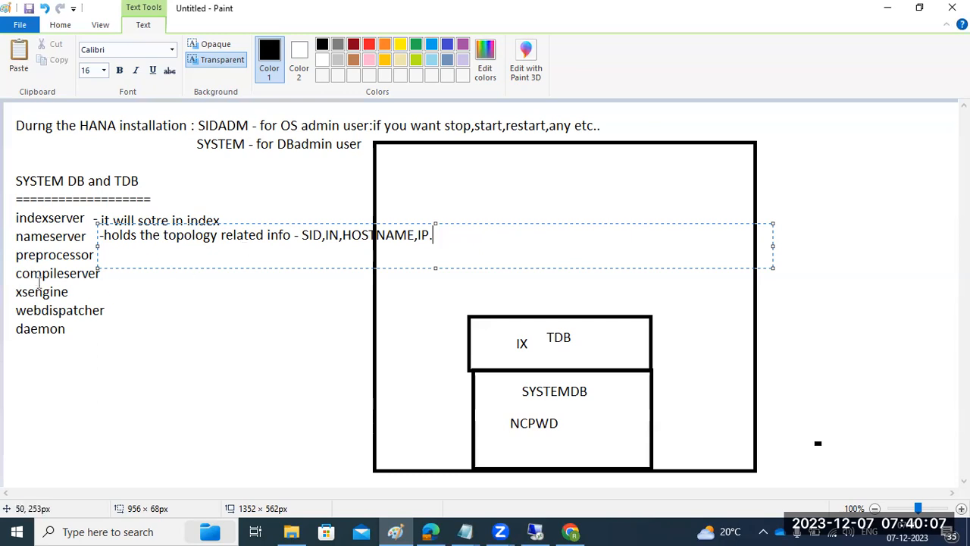
click(180, 376)
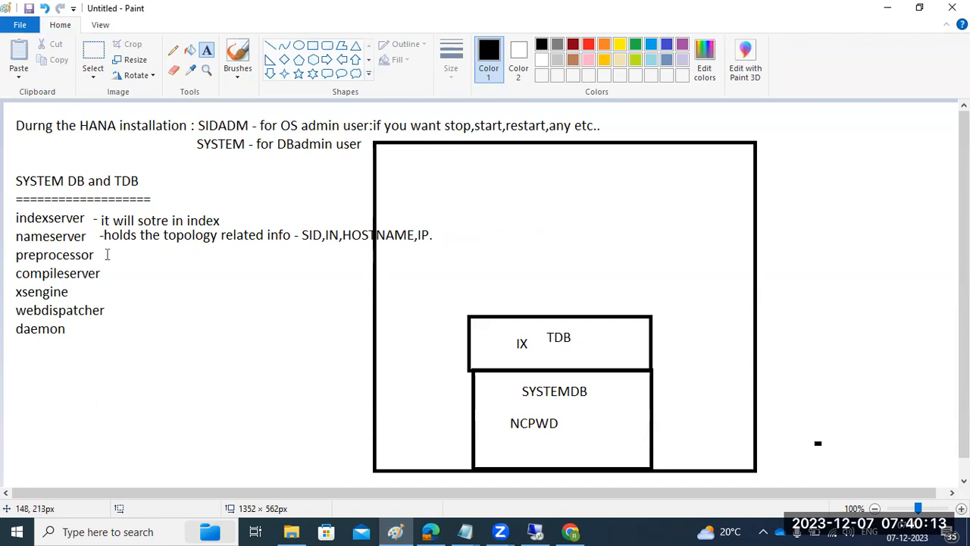
Add the note 'processing the unstructured data' beside preprocessor in a widened text box
click(103, 255)
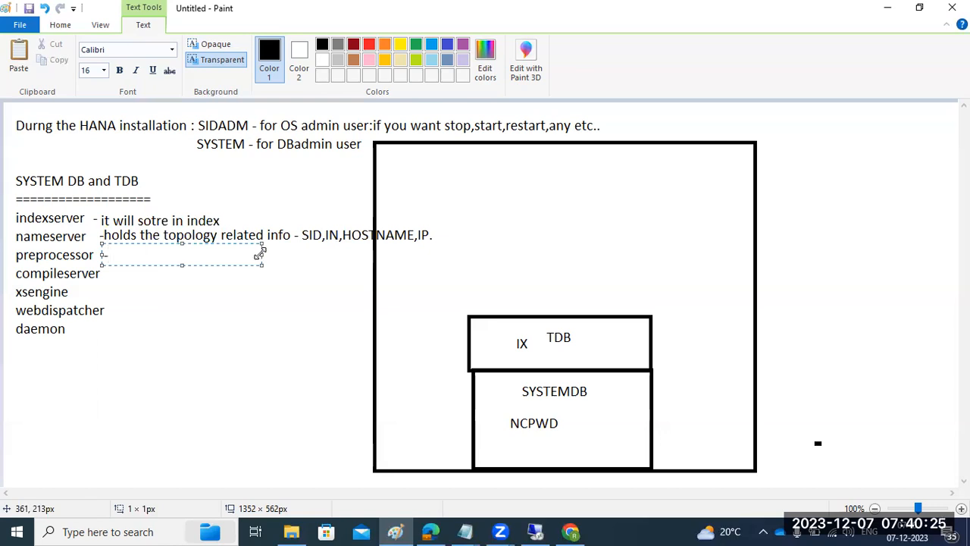
drag(259, 256, 515, 255)
text(pro)
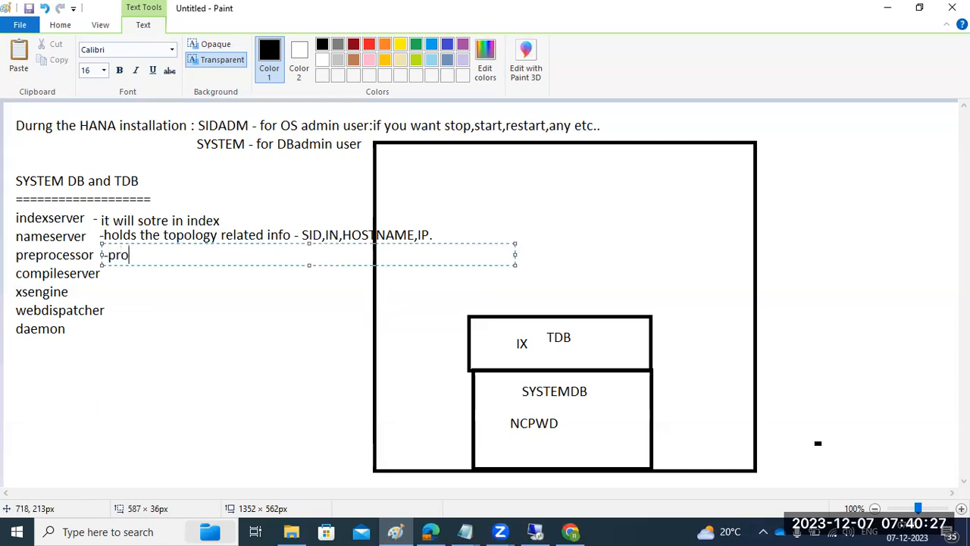
text(cessing the )
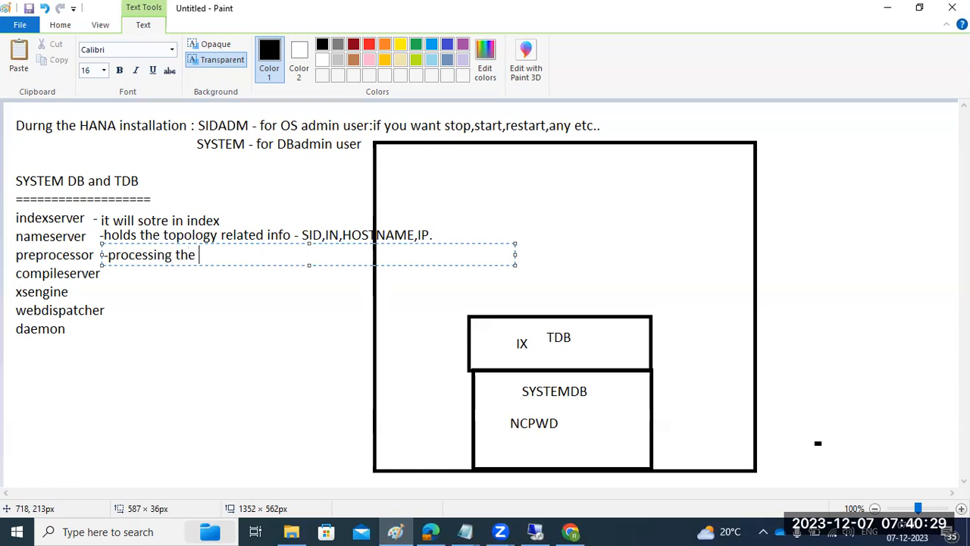
text(unstructured data)
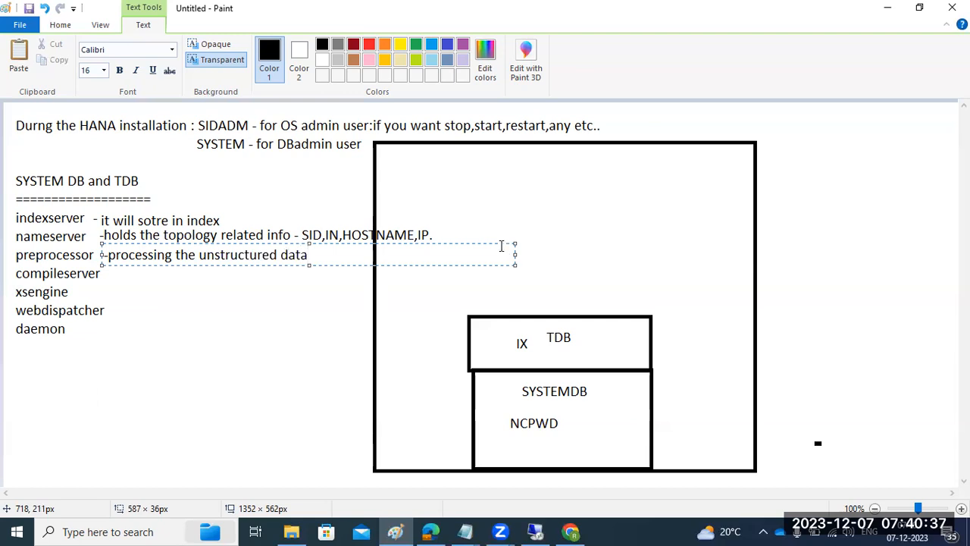
click(214, 148)
Draw a diagonal black line down into the large rectangle's top edge
click(270, 46)
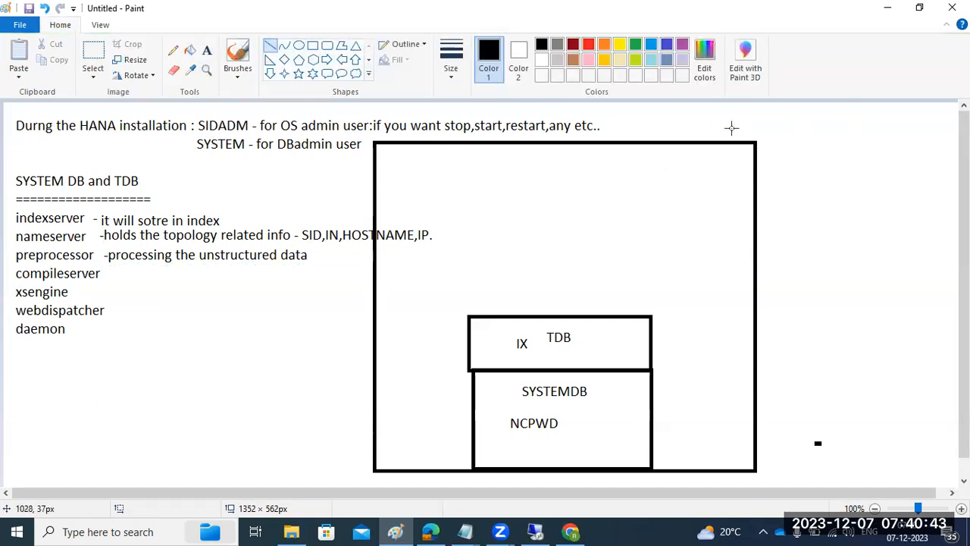
drag(708, 105, 634, 260)
click(206, 52)
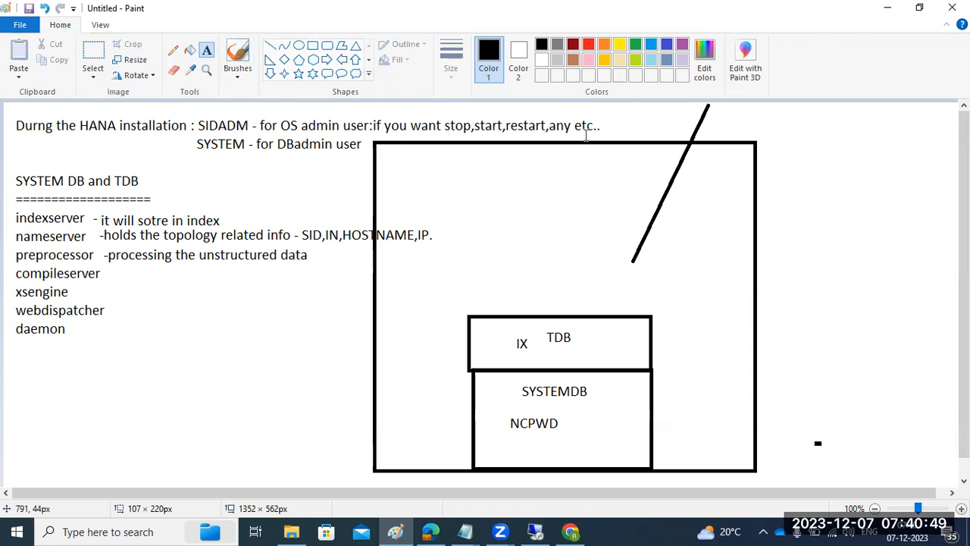
mouse_move(465, 530)
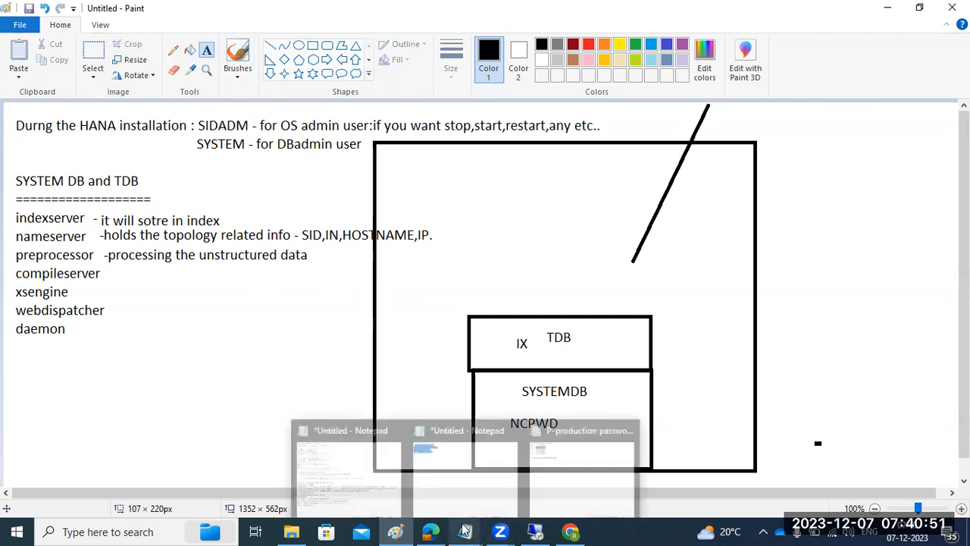
Check the startsap log's error lines, close the production passwords file, and return to Paint
click(329, 458)
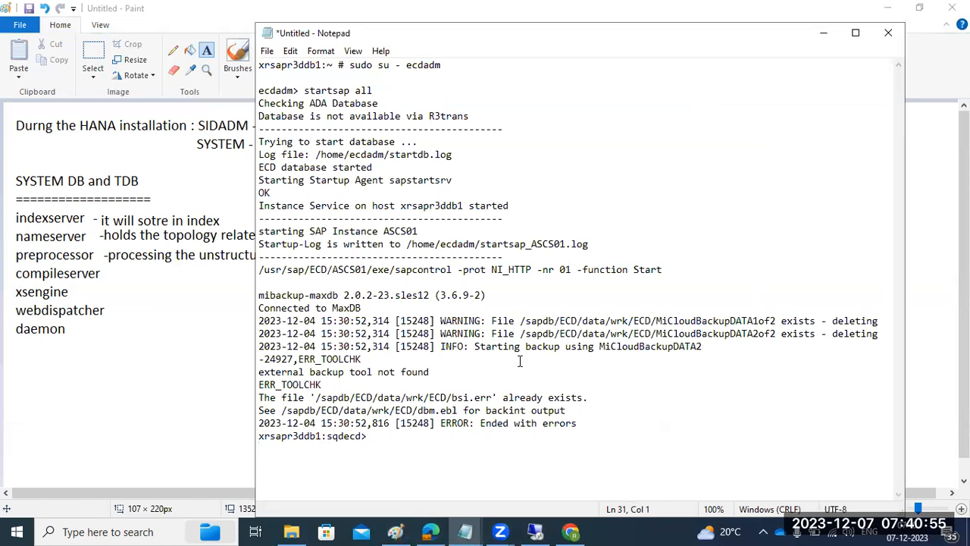
drag(570, 423, 453, 322)
mouse_move(465, 530)
click(576, 472)
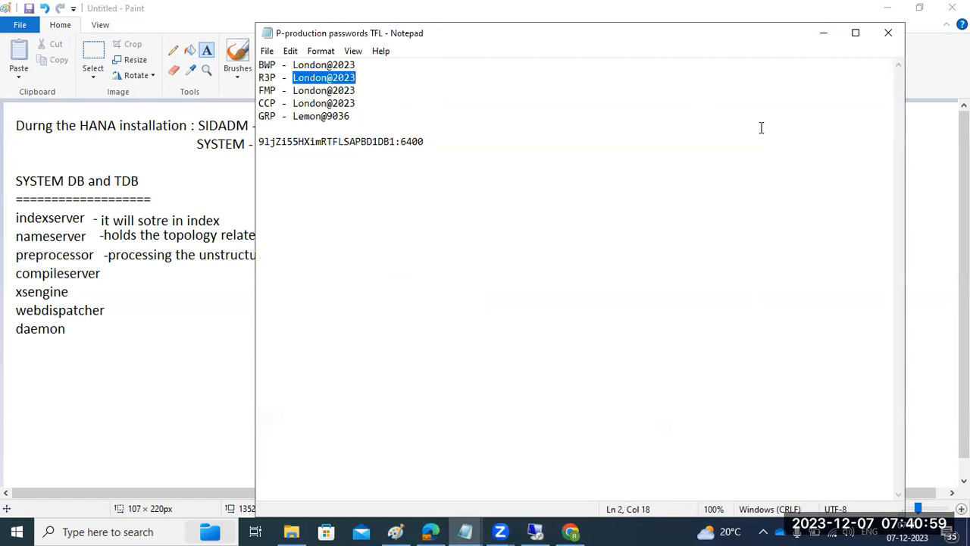
click(888, 32)
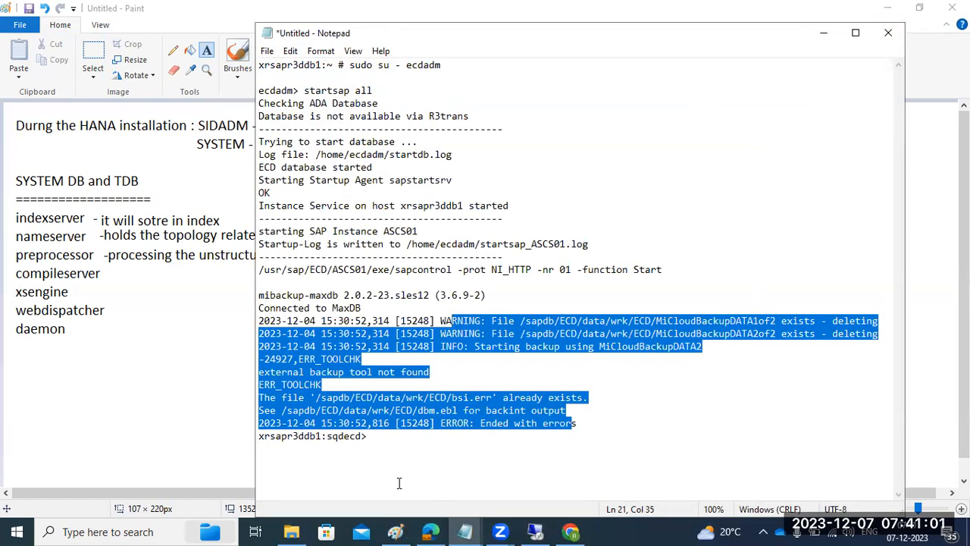
click(124, 429)
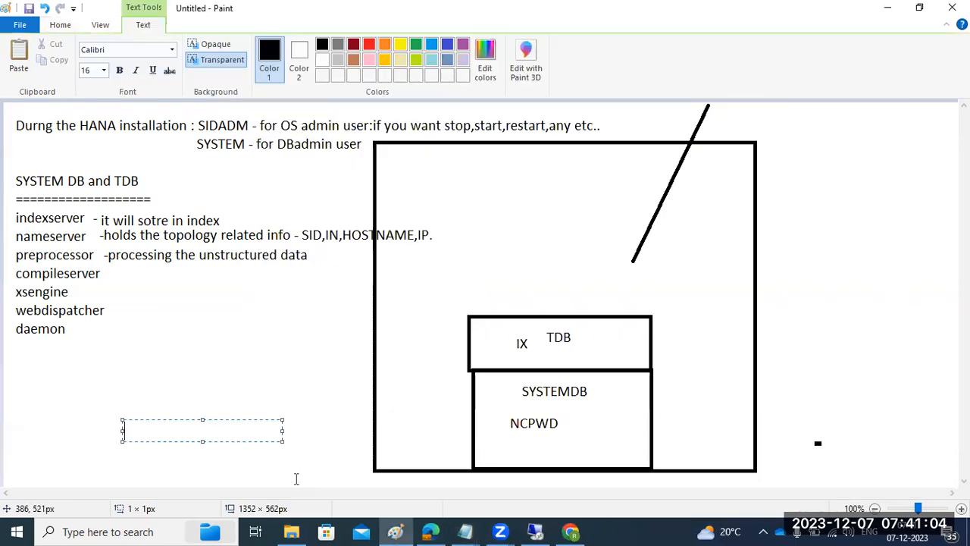
Click an empty spot on the canvas so the stray empty text box is dropped
click(197, 366)
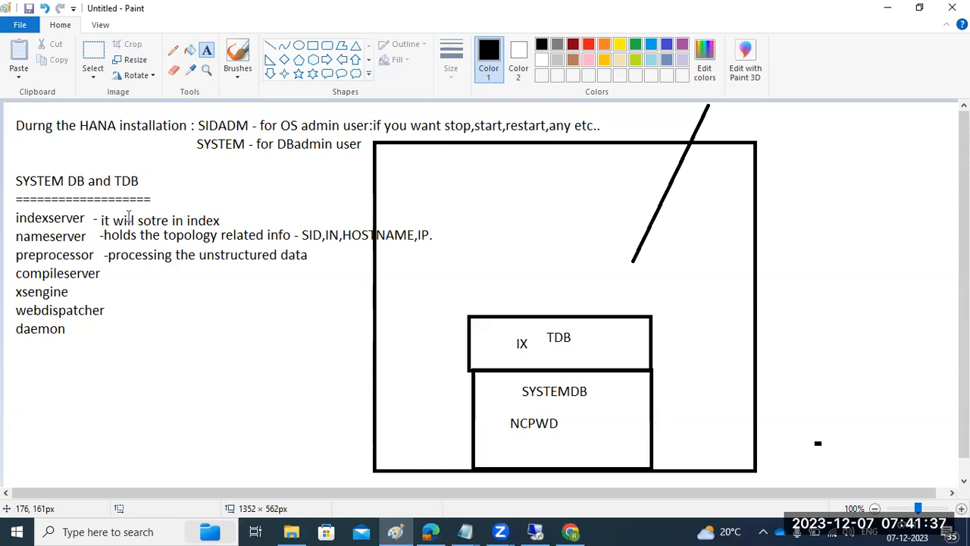
Write '--compliation of programs and stored procedures' beside compileserver, widened onto one line
click(110, 274)
text(-)
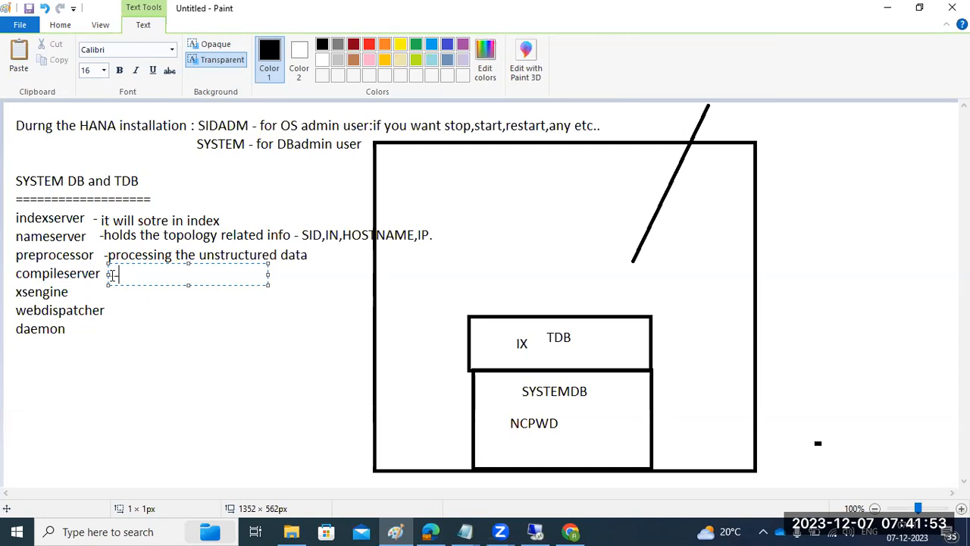
text(compliation of programs and stored pro)
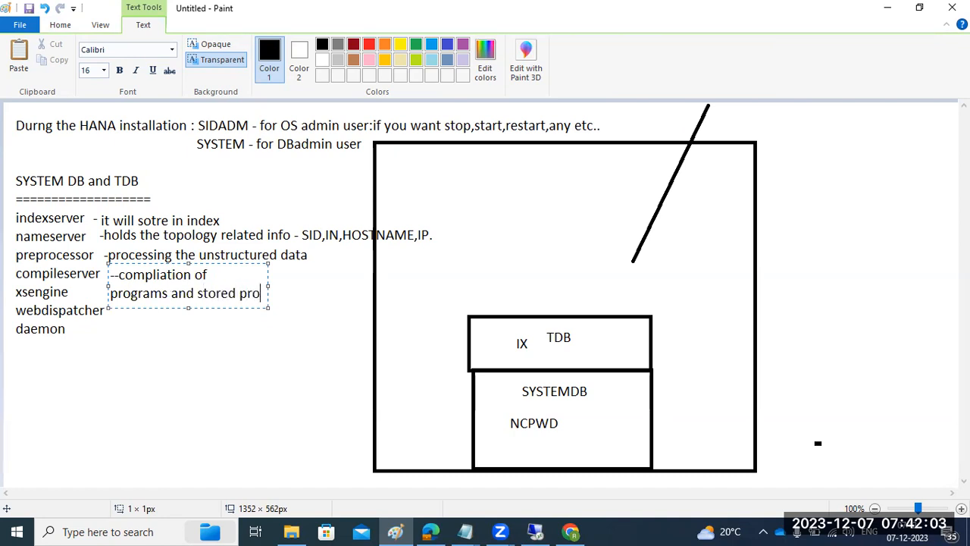
text(cedures)
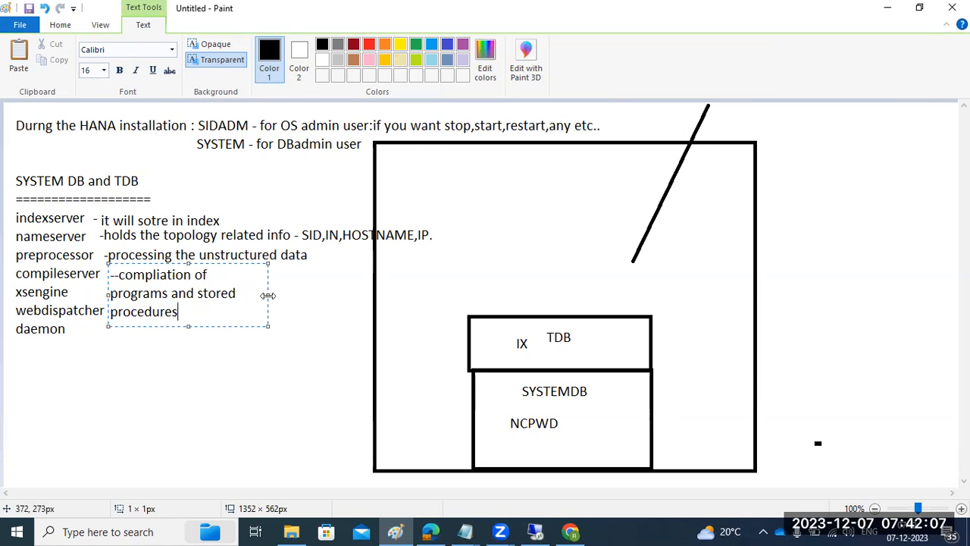
drag(268, 296, 414, 341)
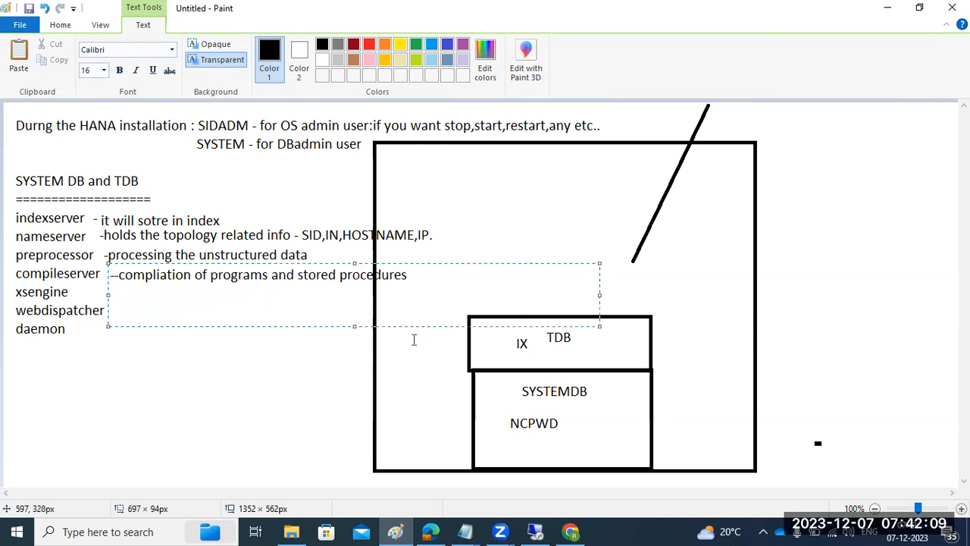
click(301, 357)
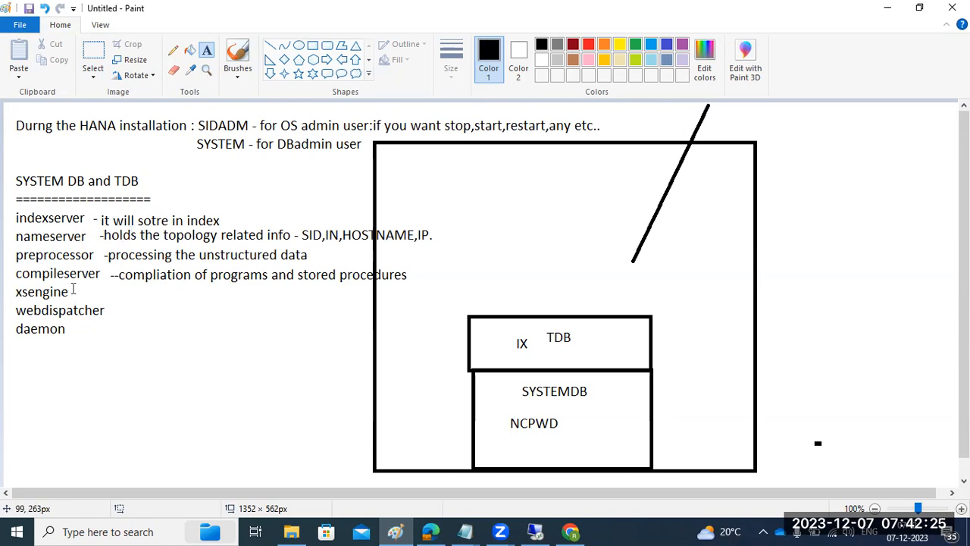
Note '--take the web based requests and forward to XSENGINE' beside webdispatcher on one line
click(108, 307)
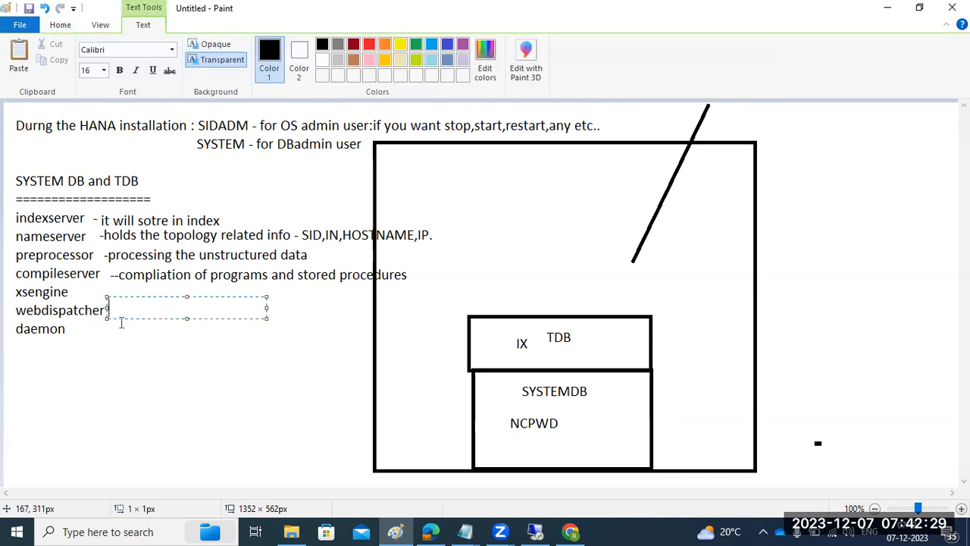
text(--take the )
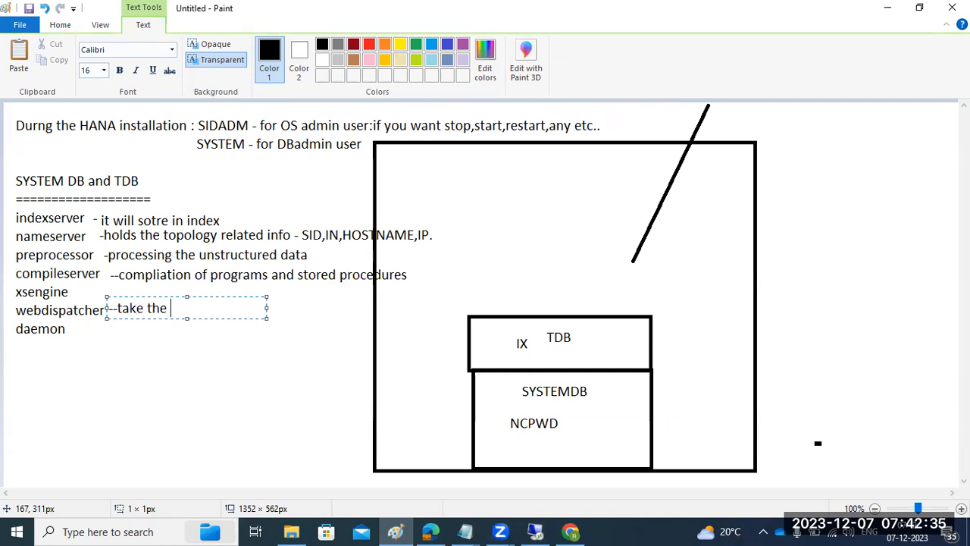
text(web based requests)
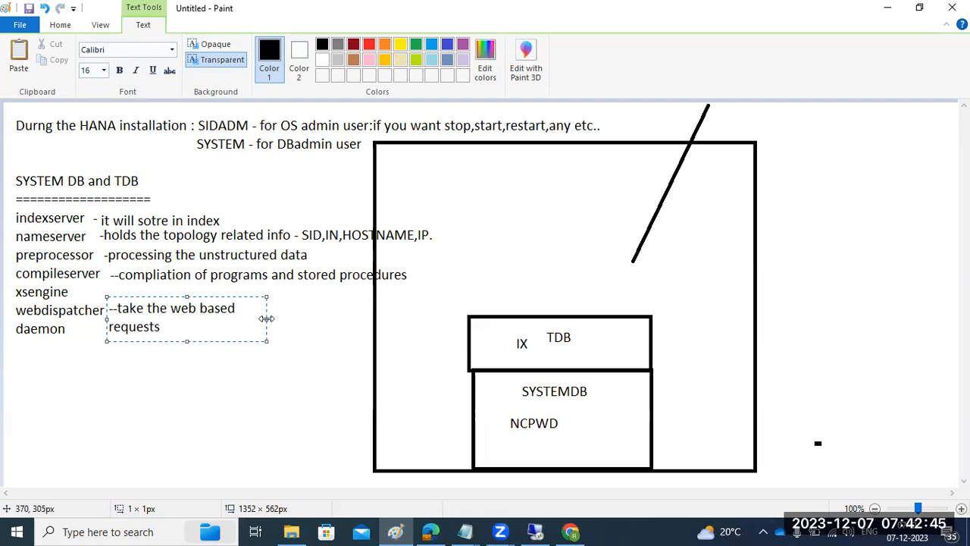
drag(267, 318, 596, 318)
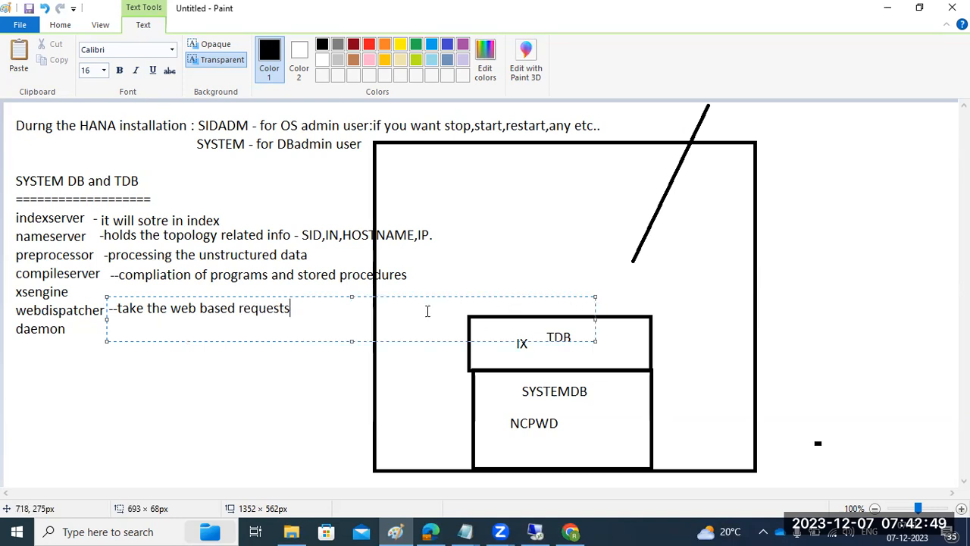
text(and forward to )
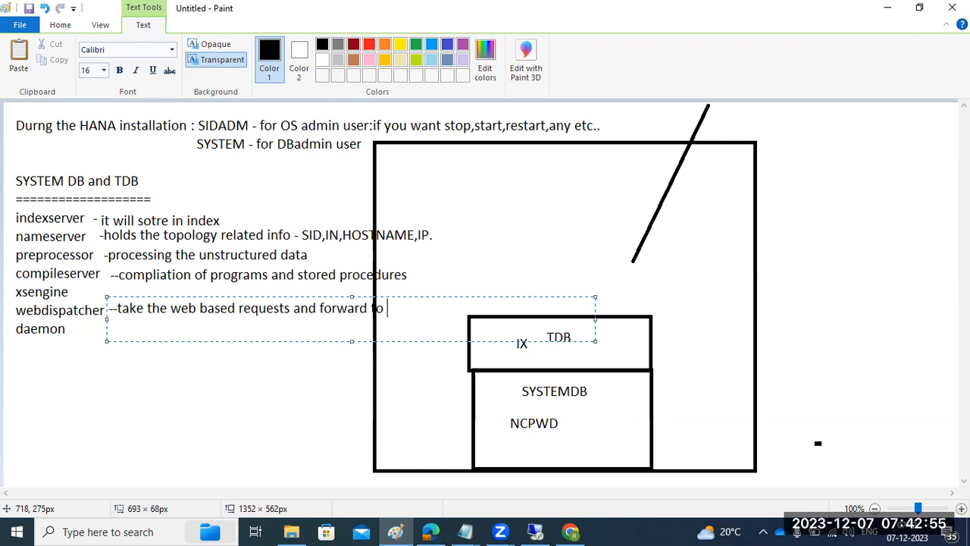
text(XSENGINE)
click(102, 294)
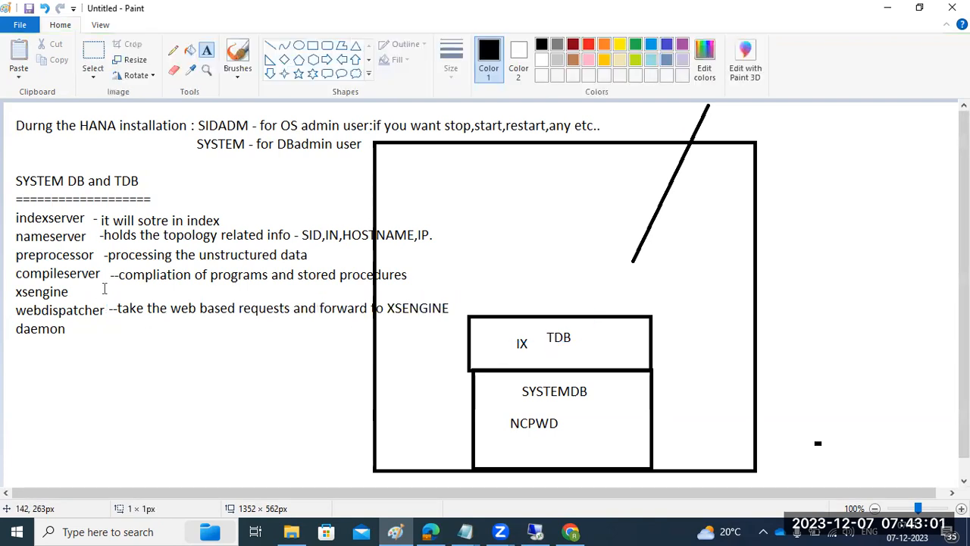
Note '-process the webbased requests' beside xsengine on one line
click(105, 288)
text(-proc)
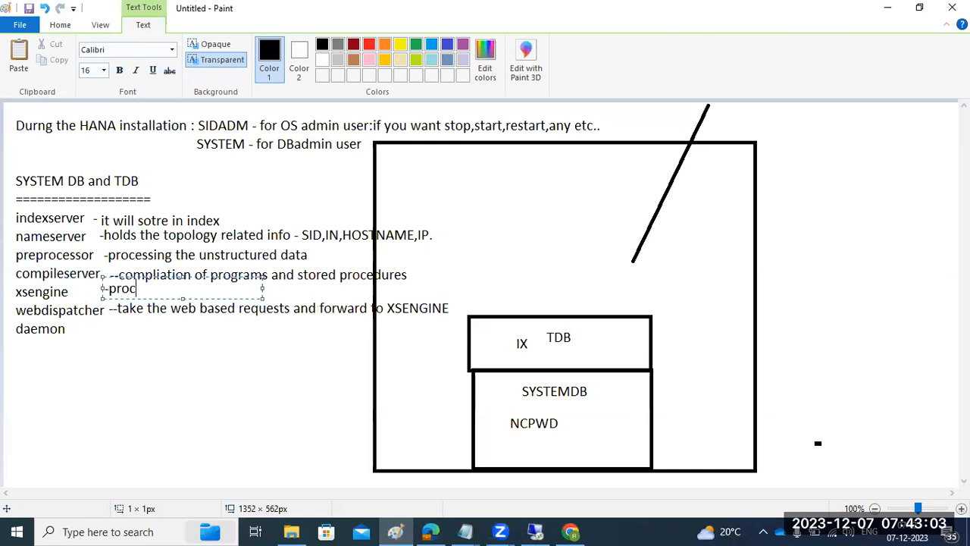
text(ess the webd)
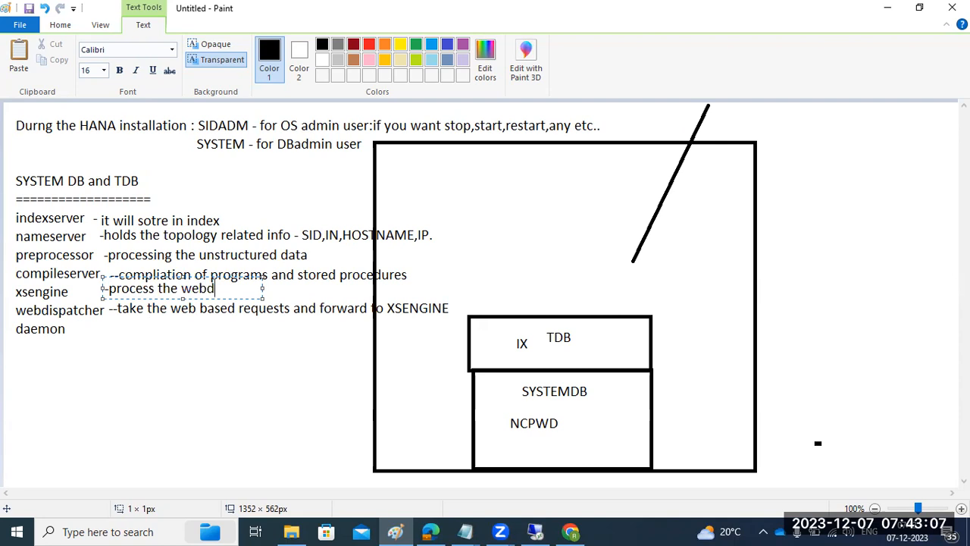
key(BackSpace)
text(based re)
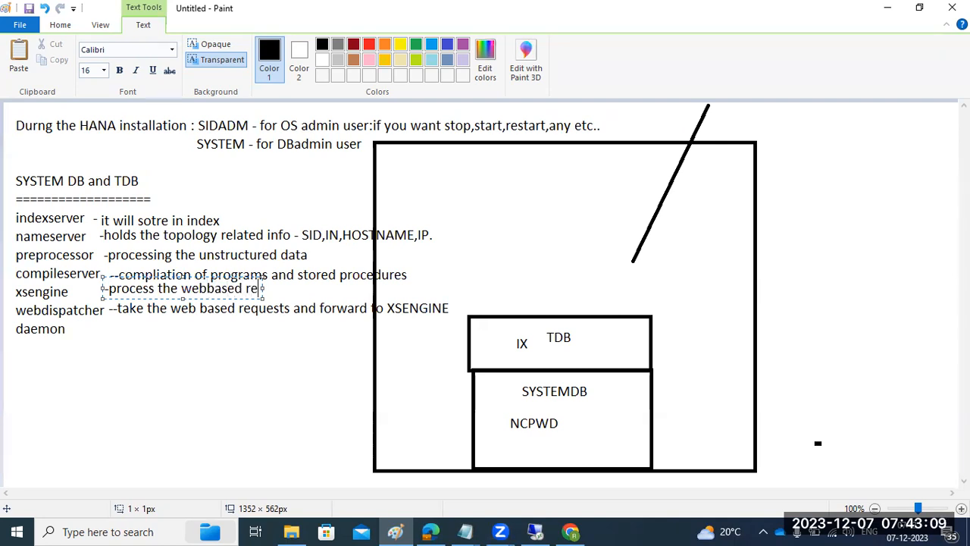
text(quests)
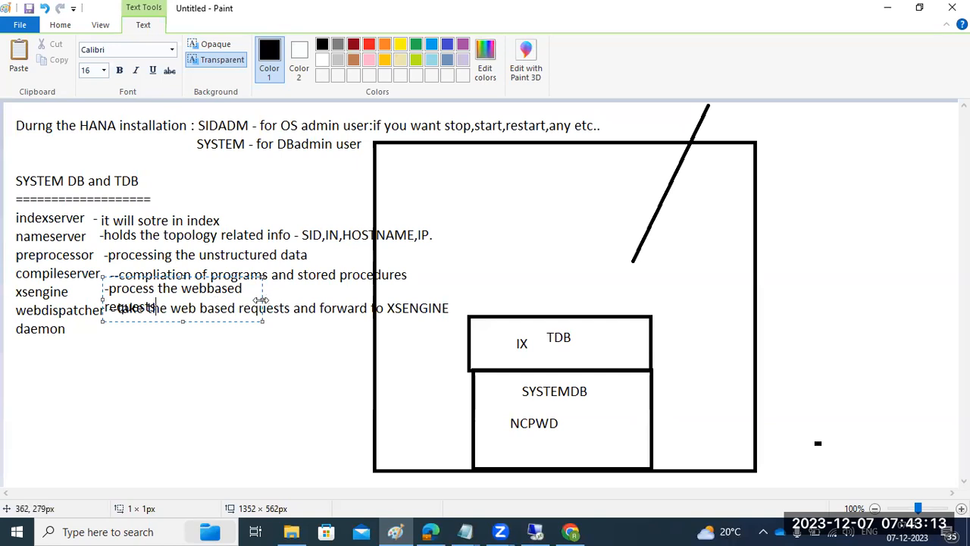
drag(260, 300, 541, 300)
click(90, 374)
drag(79, 325, 550, 347)
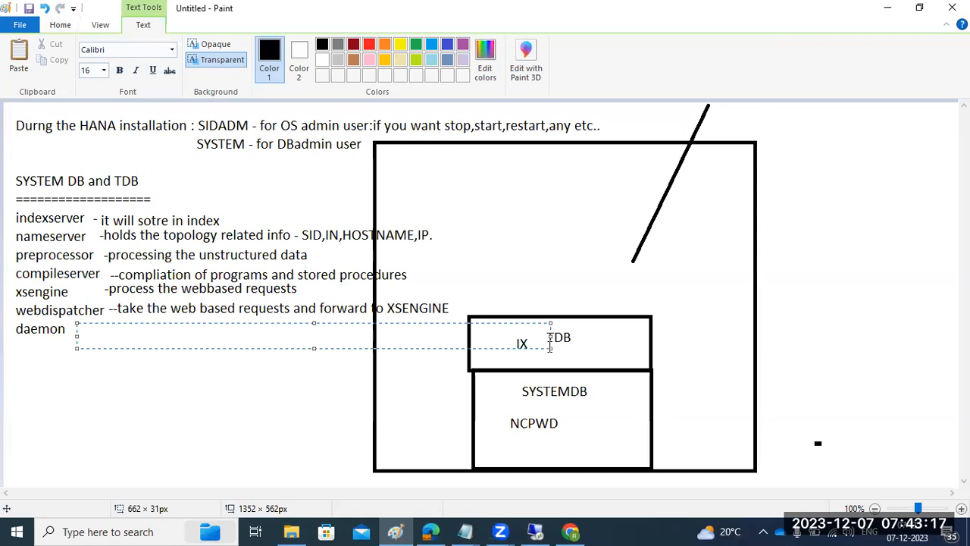
Type the daemon note: 'if any process is in error or faulty state, then daemon will start the service'
text(if any process is in error or faulty s)
text(t)
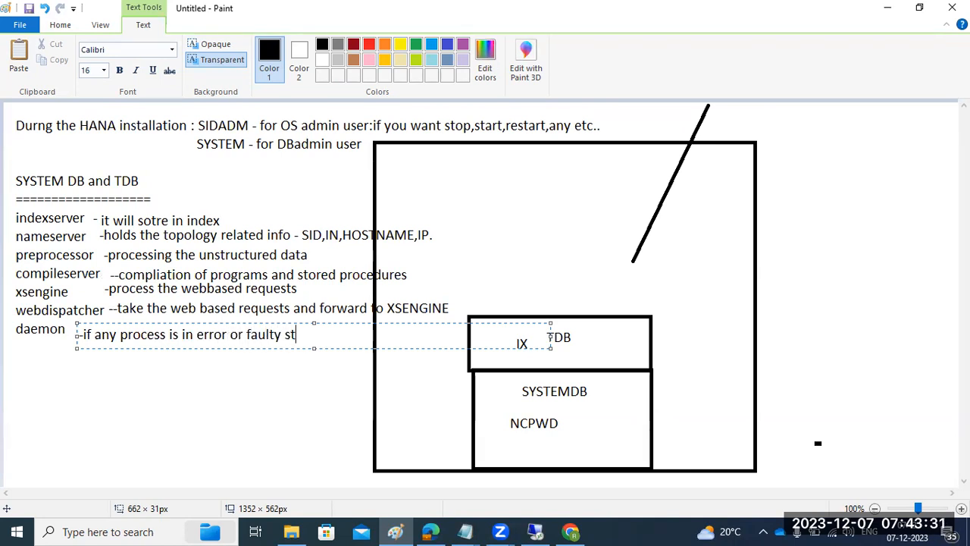
text(ate ,then )
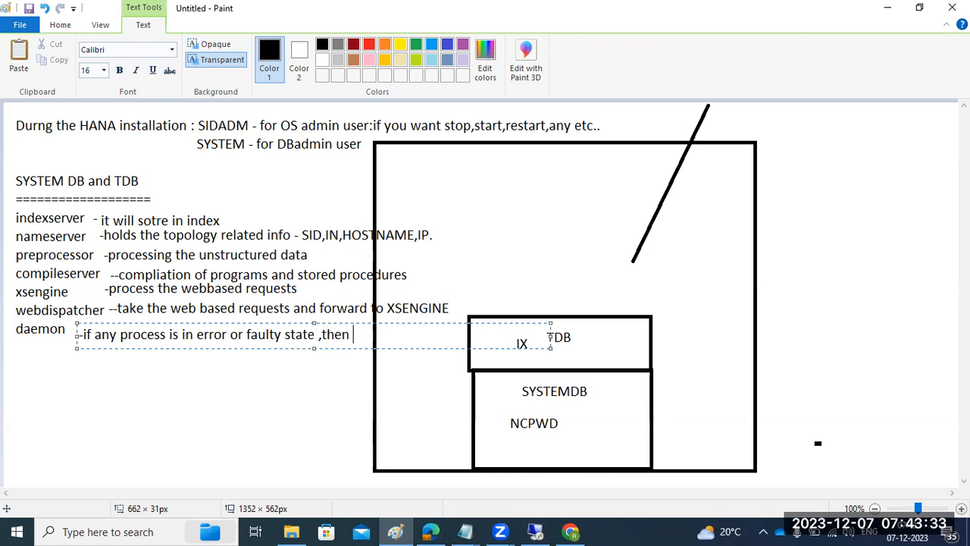
text(daemon will)
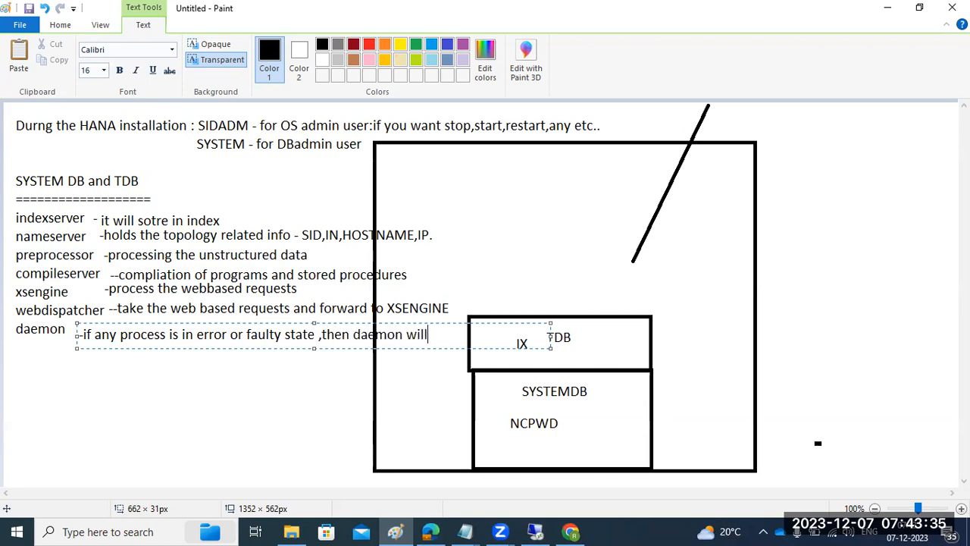
text( ogo and start th)
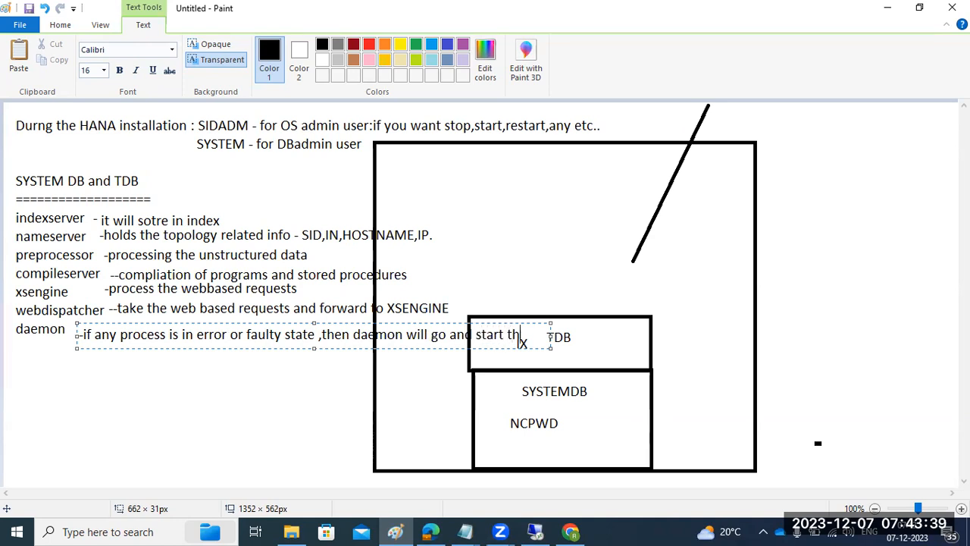
text(e service ..)
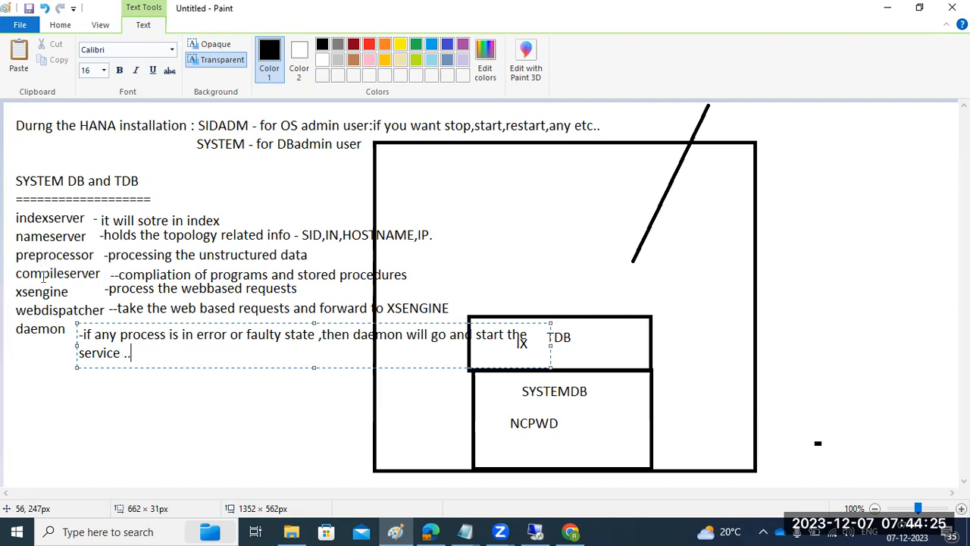
Refresh the SYSTEMDB@HDS services in HANA Studio, glance at Overview, then return to Landscape
click(534, 532)
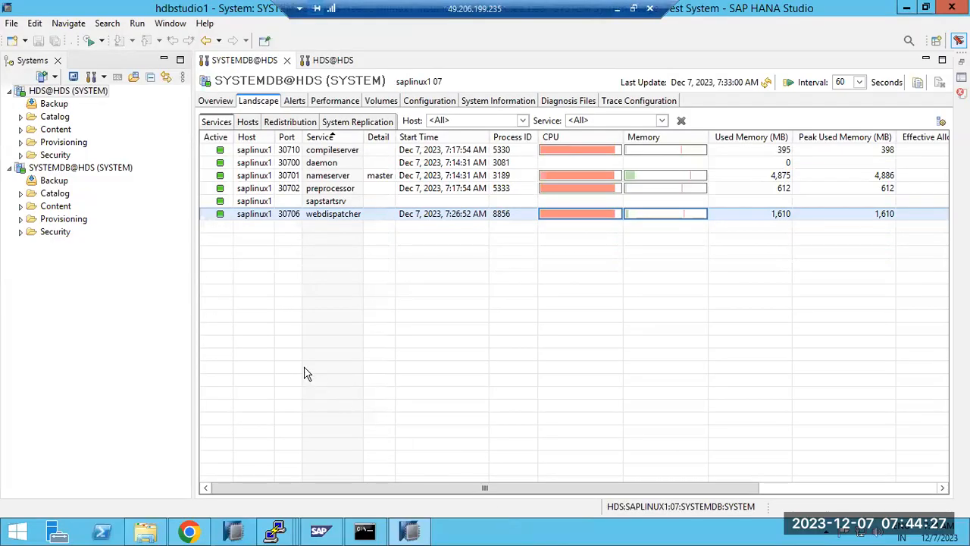
click(766, 83)
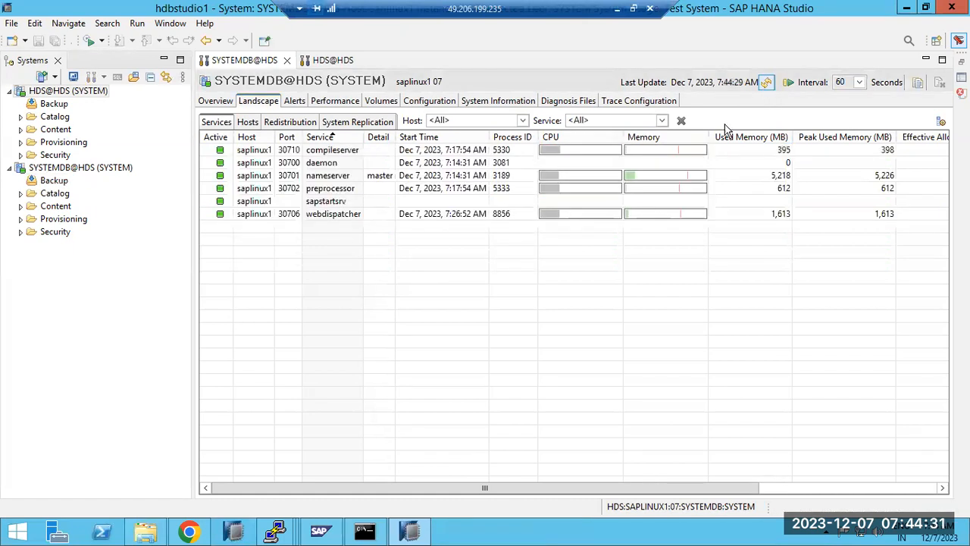
mouse_move(278, 533)
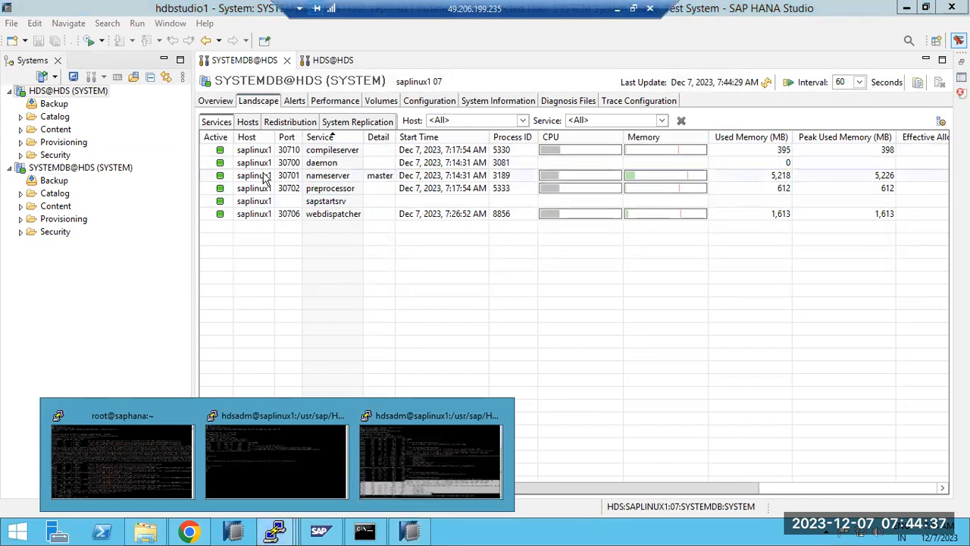
click(225, 102)
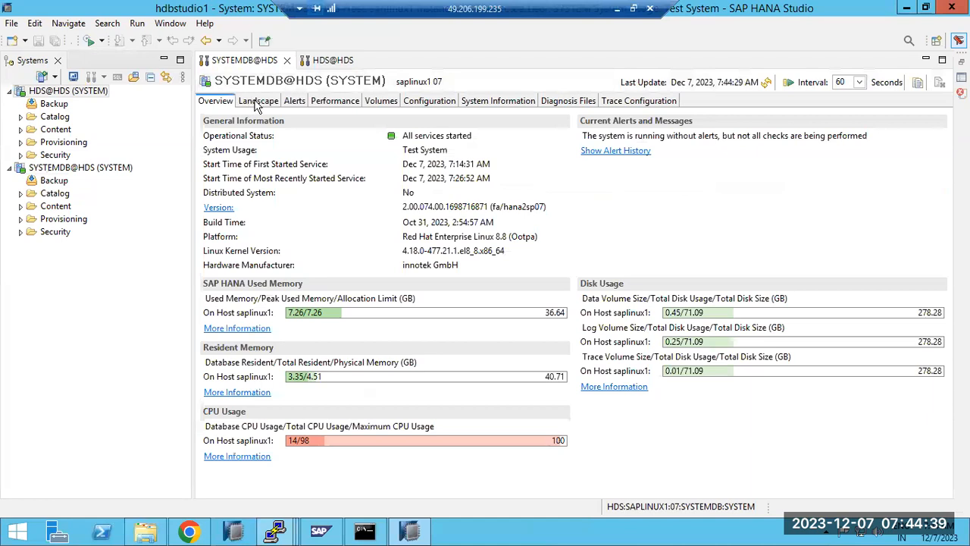
click(257, 101)
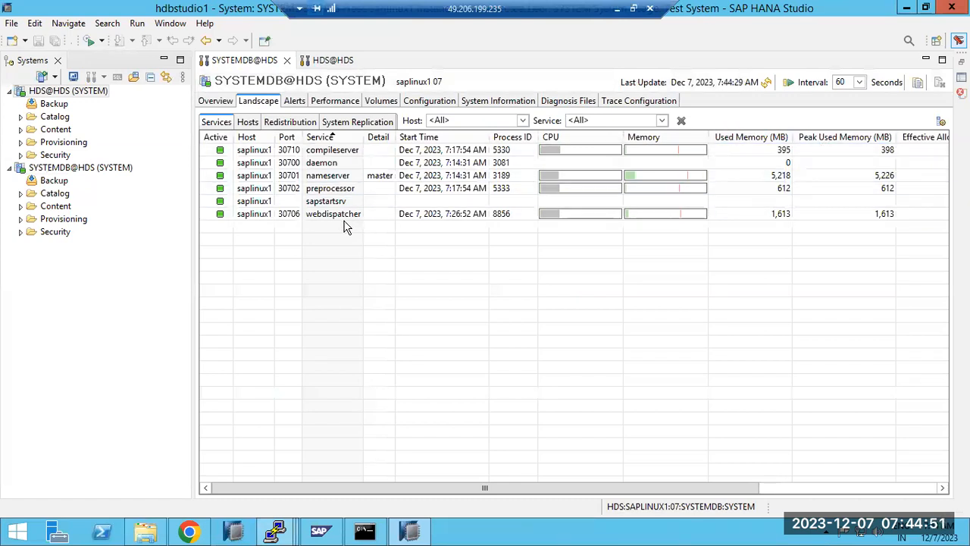
Kill the webdispatcher service, confirm with OK, and refresh so it shows stopped
click(271, 214)
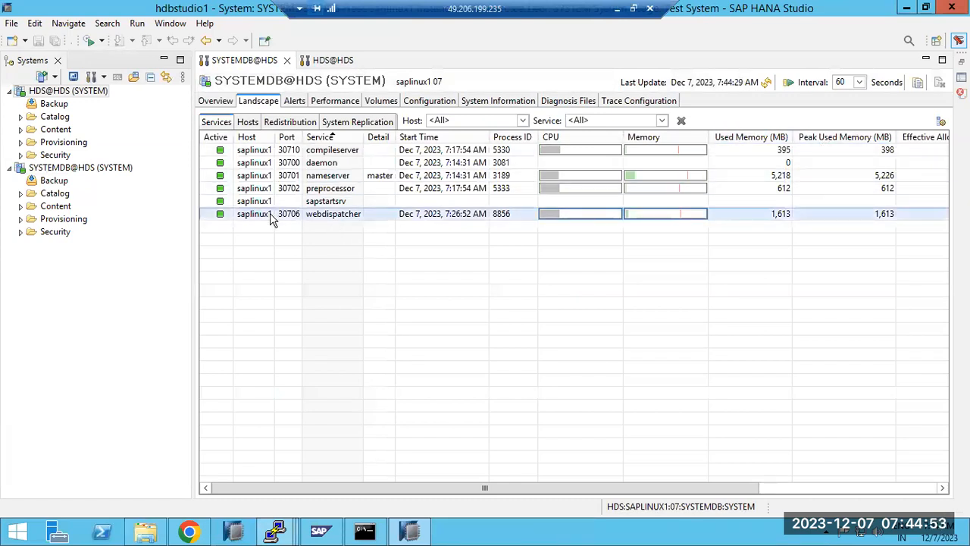
right_click(270, 218)
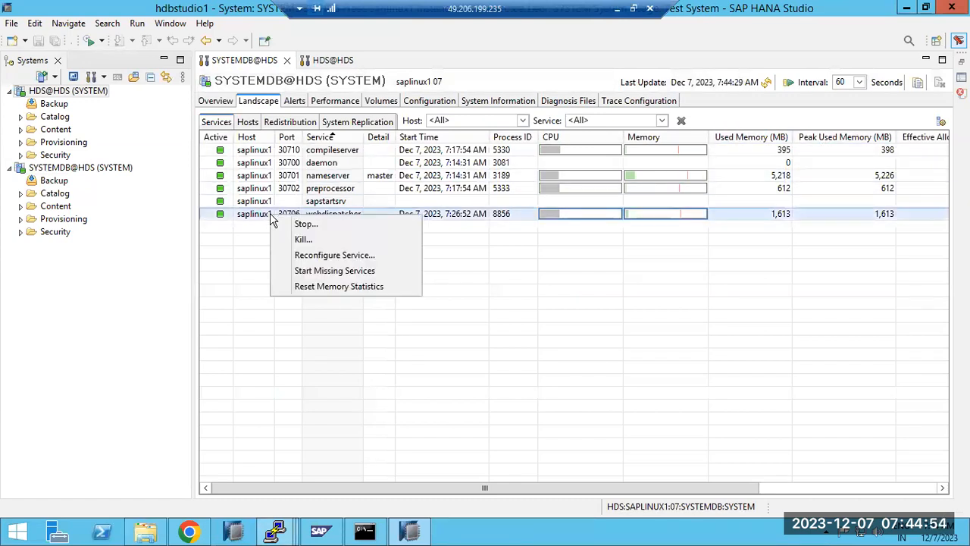
click(307, 241)
click(557, 287)
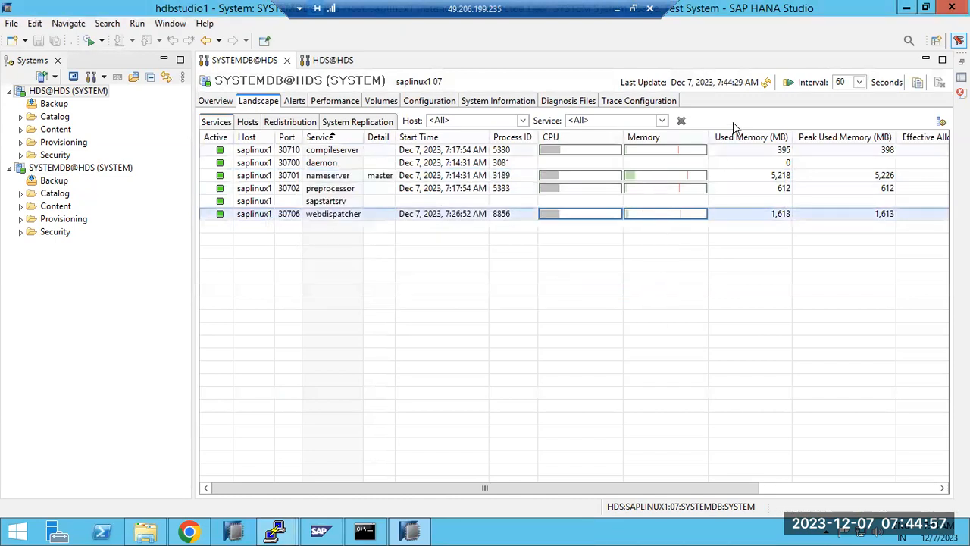
click(767, 84)
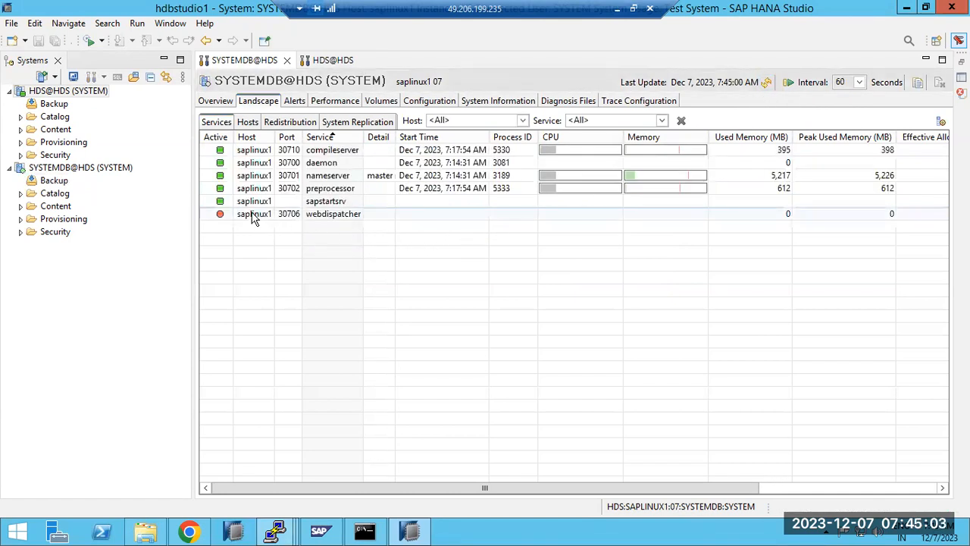
Check the system's operational status on Overview, then go back to the services list
click(219, 104)
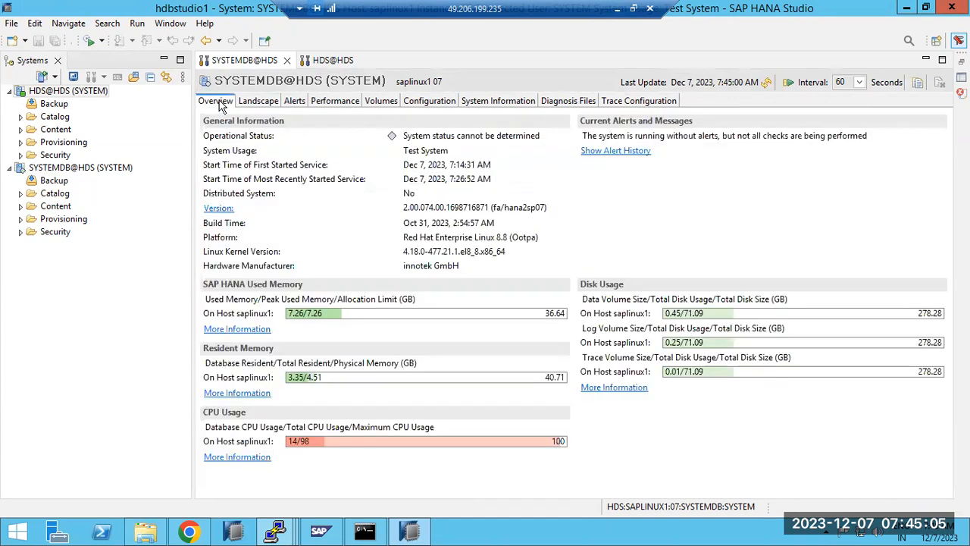
drag(415, 135, 475, 135)
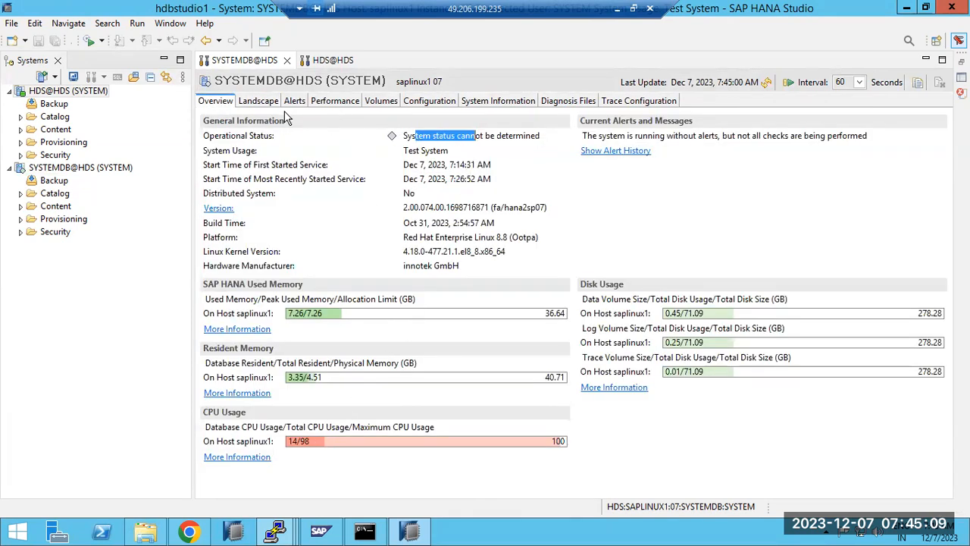
click(260, 101)
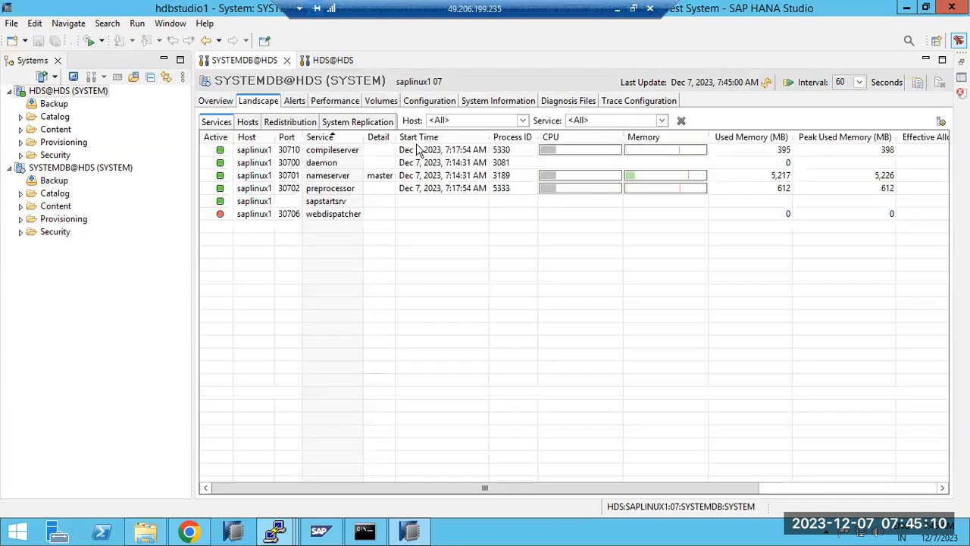
Refresh the services until webdispatcher runs as process 14529, then refresh the SYSTEMDB Overview
click(766, 83)
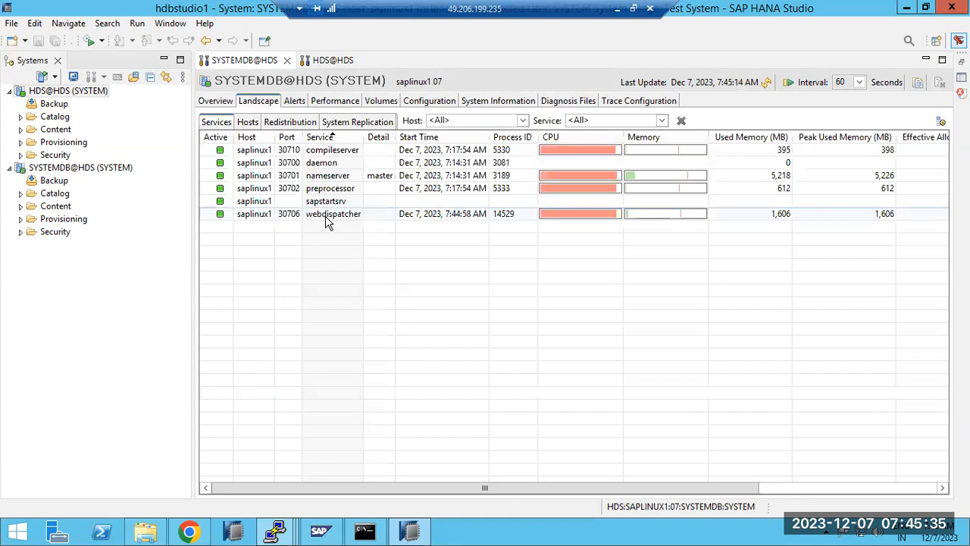
click(329, 170)
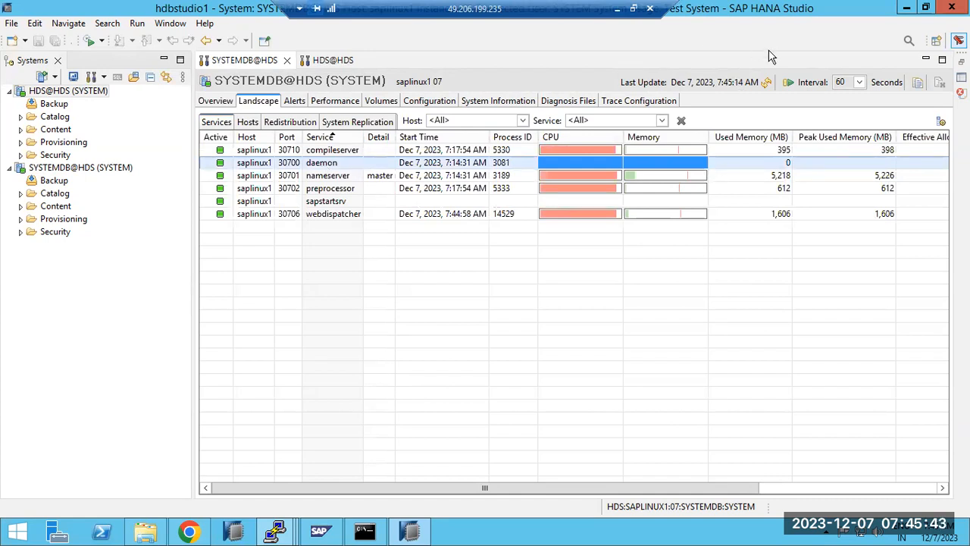
click(767, 83)
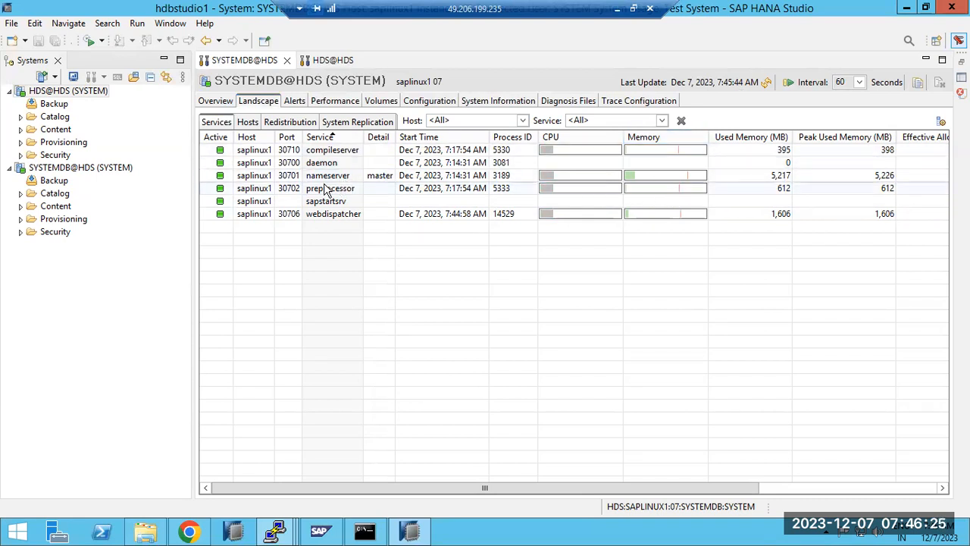
click(216, 101)
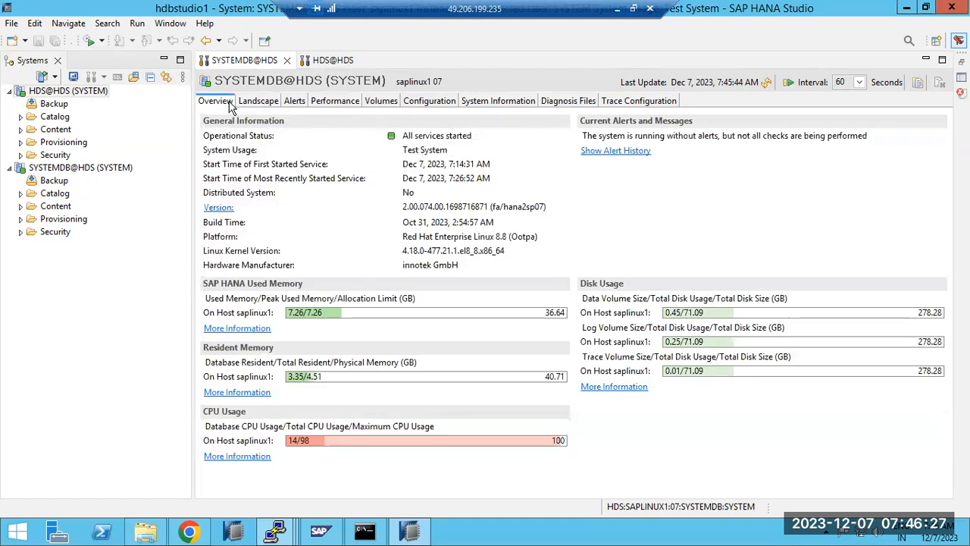
click(766, 82)
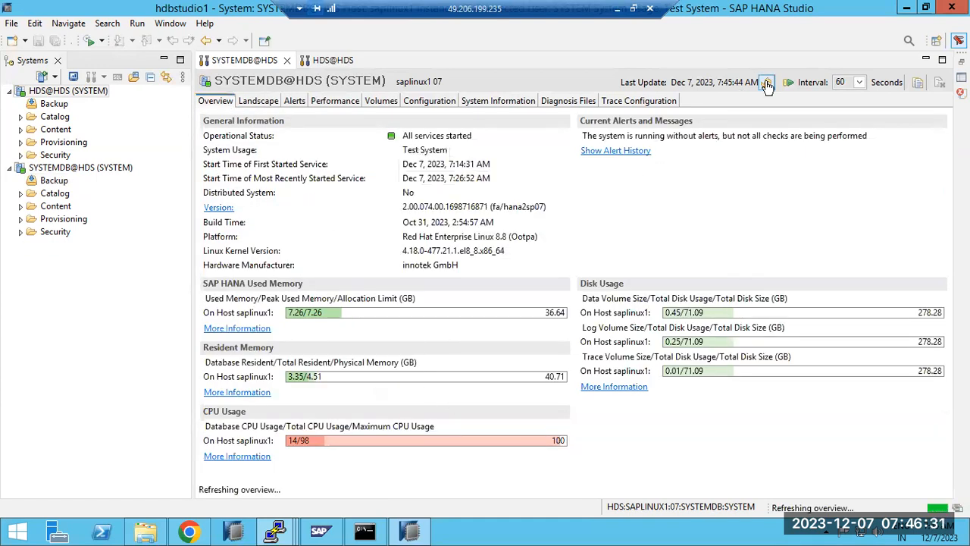
Open the HDS@HDS tenant's Overview and highlight its 2.00 version number
click(257, 102)
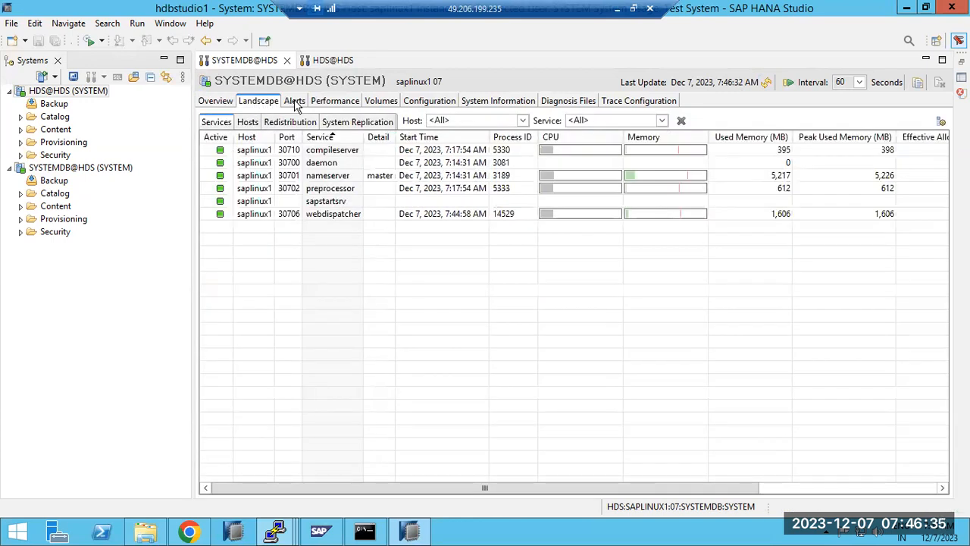
click(324, 61)
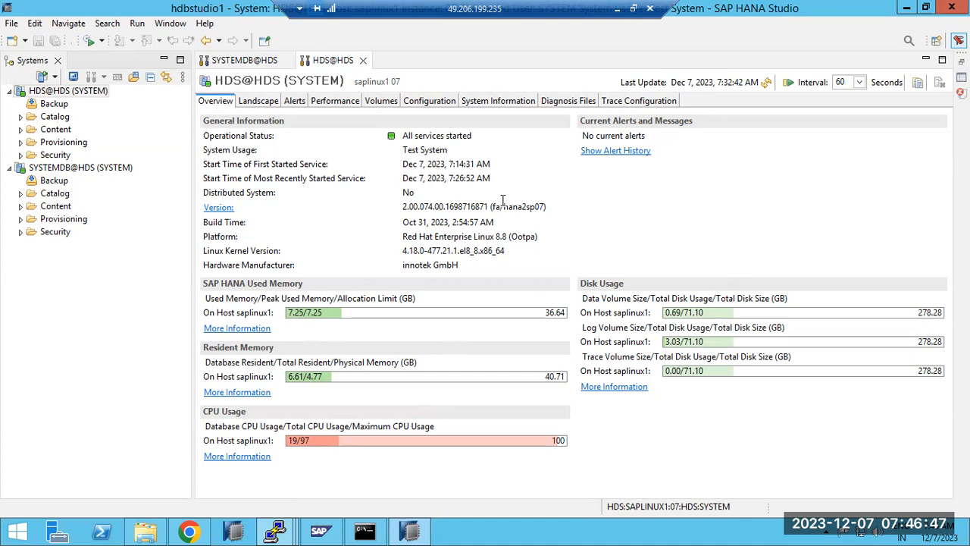
drag(424, 206, 555, 201)
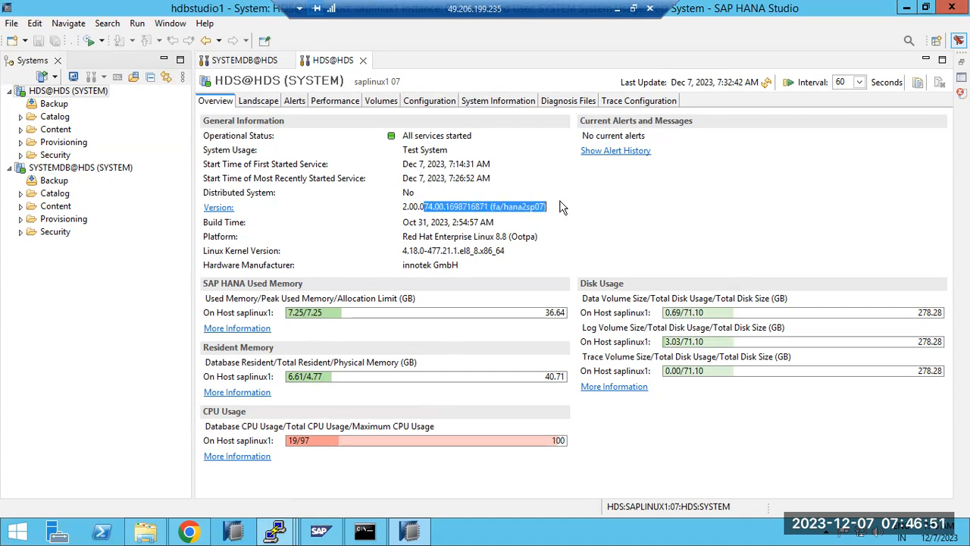
drag(402, 209, 539, 224)
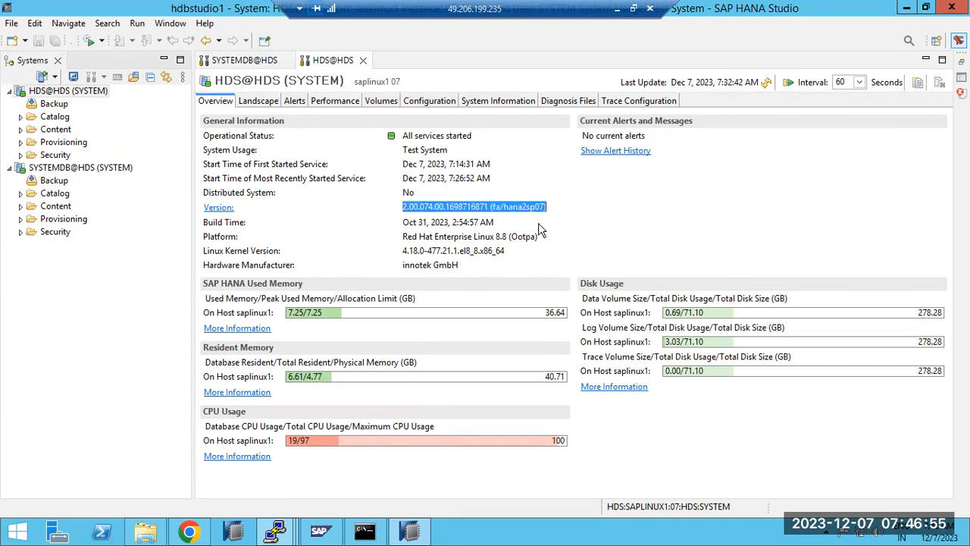
Compare the SYSTEMDB@HDS and HDS@HDS service lists, selecting the tenant's indexserver and xsengine
click(253, 104)
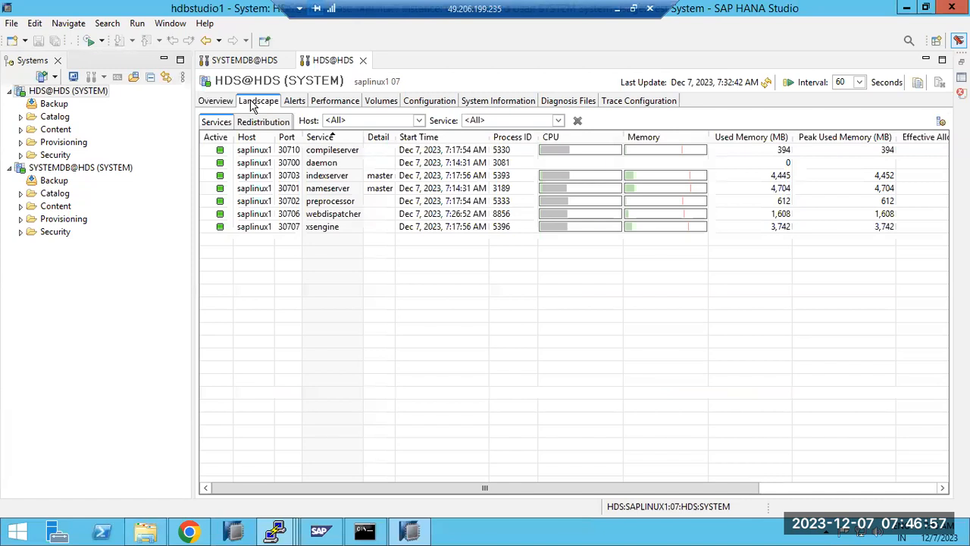
click(258, 60)
click(311, 62)
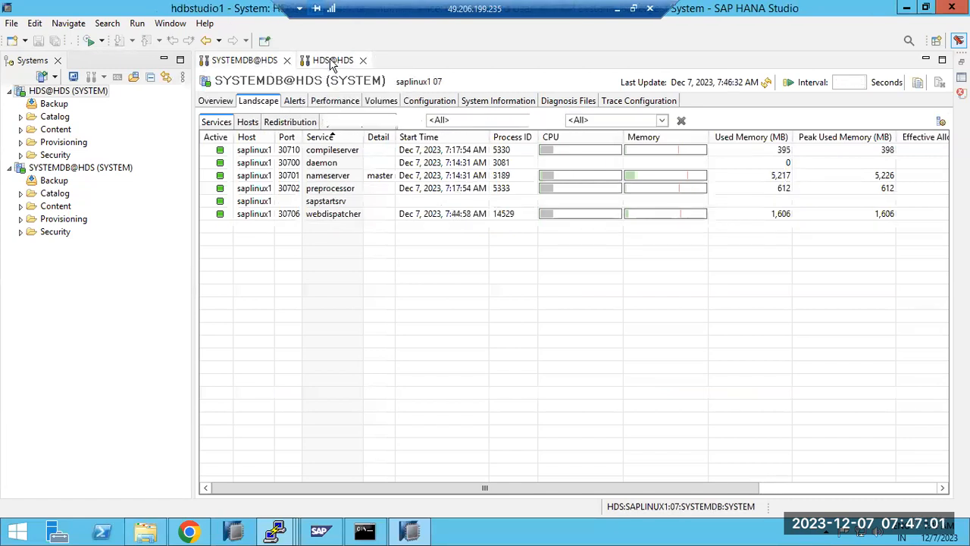
click(241, 64)
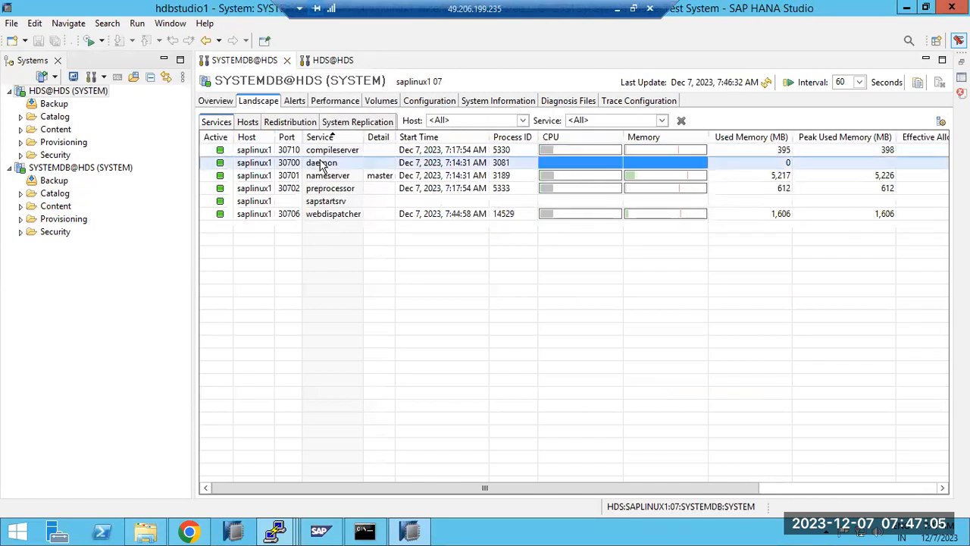
click(335, 62)
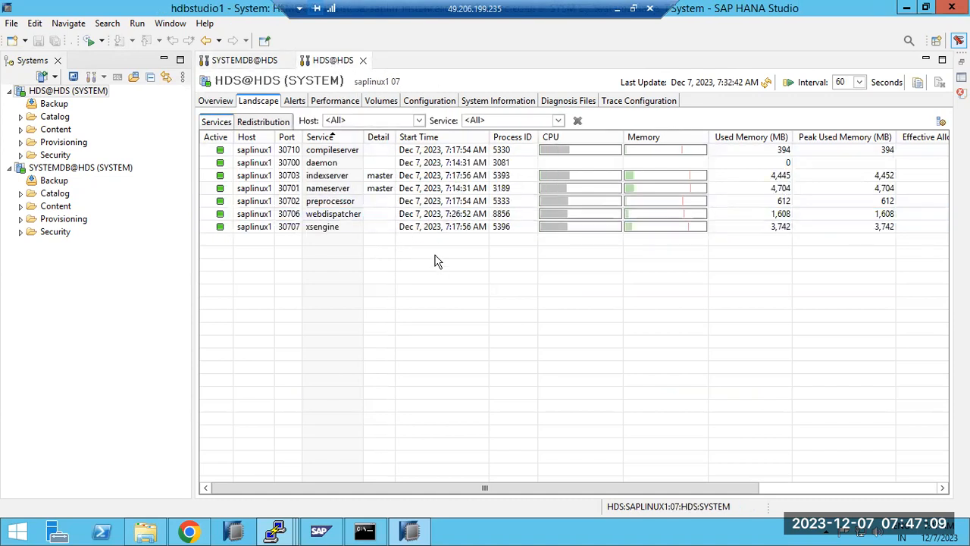
click(317, 179)
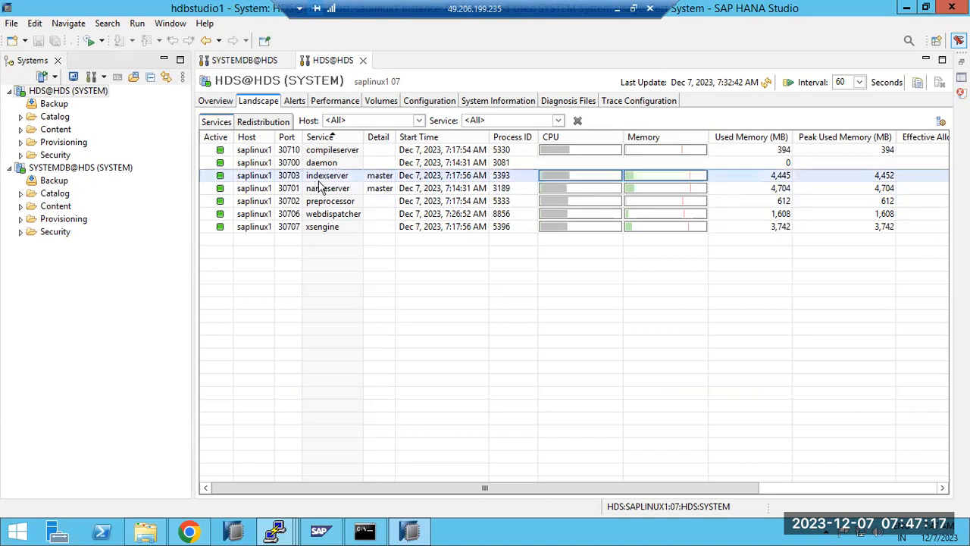
click(327, 231)
click(330, 181)
click(335, 229)
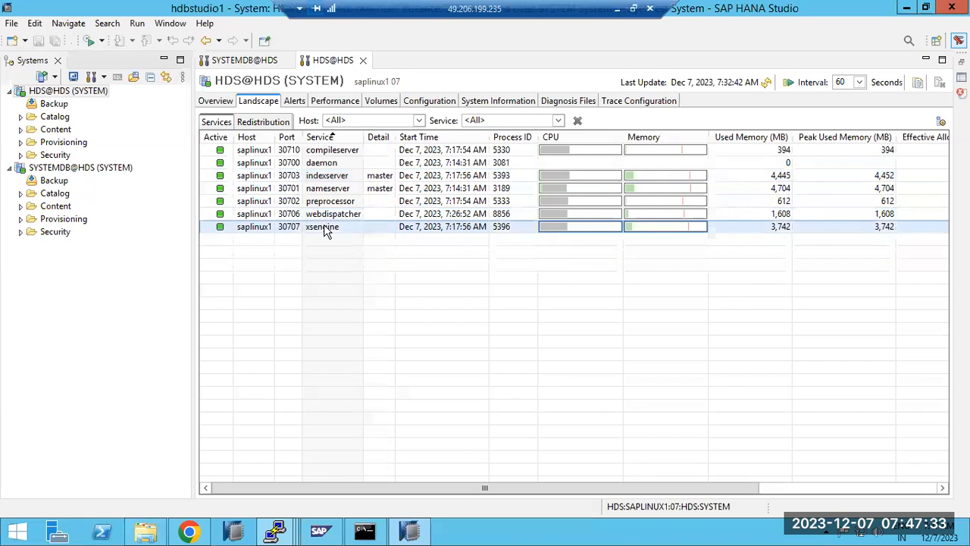
Refresh the HDS@HDS list so webdispatcher shows process 14529 since 7:44:58 AM
click(244, 60)
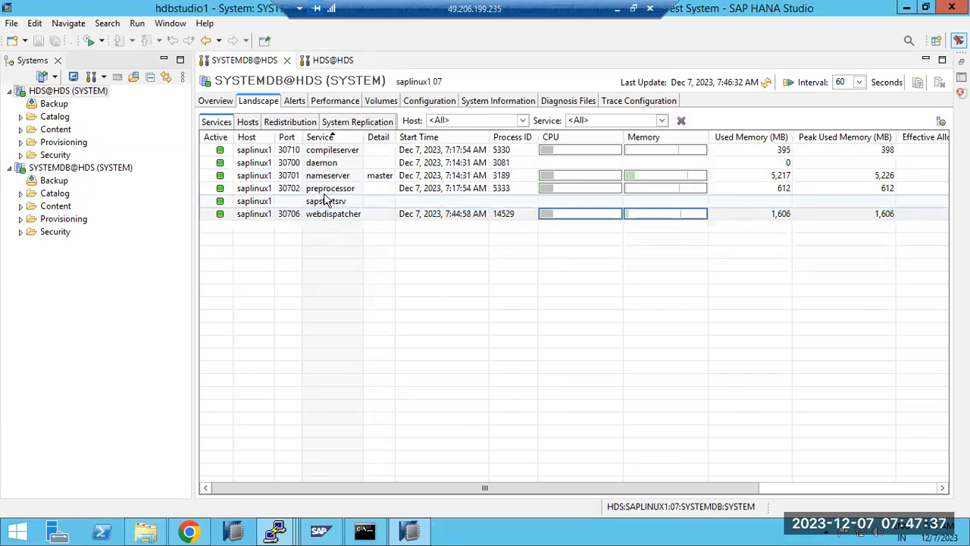
click(332, 60)
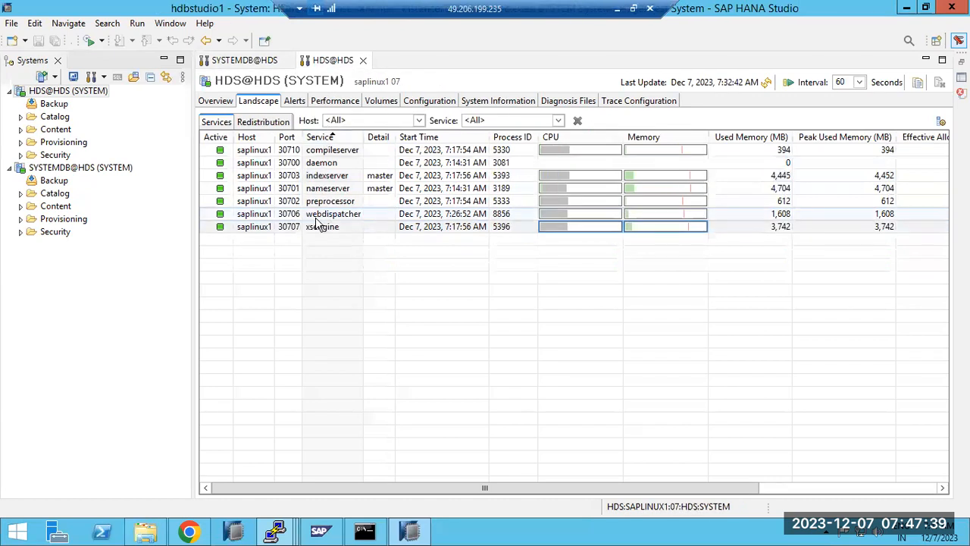
click(262, 61)
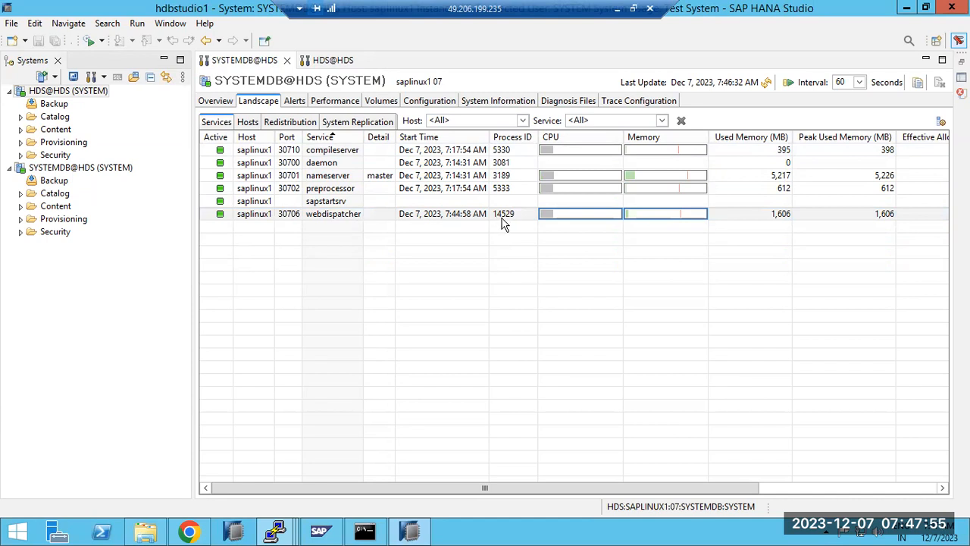
click(330, 61)
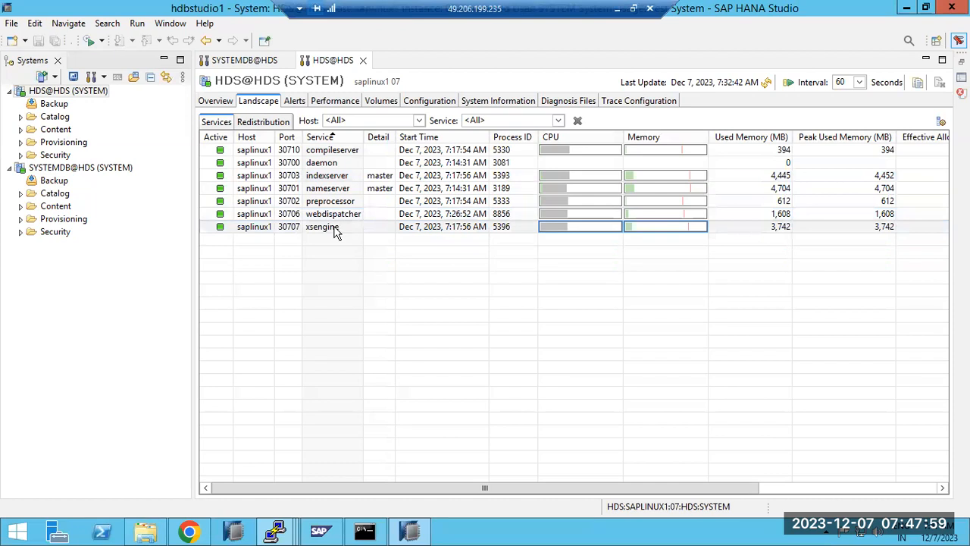
click(392, 213)
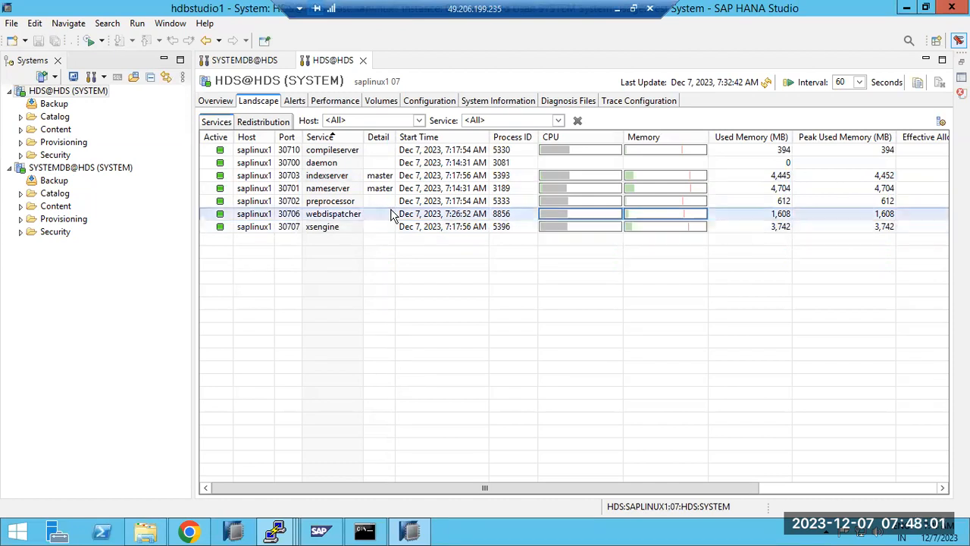
click(766, 84)
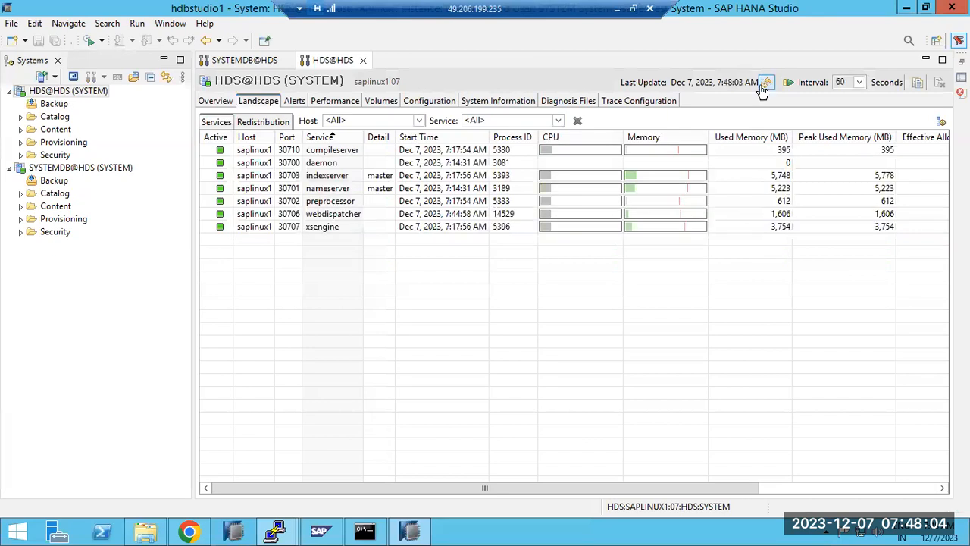
Toggle between the SYSTEMDB@HDS and HDS@HDS lists, selecting webdispatcher and nameserver
click(509, 215)
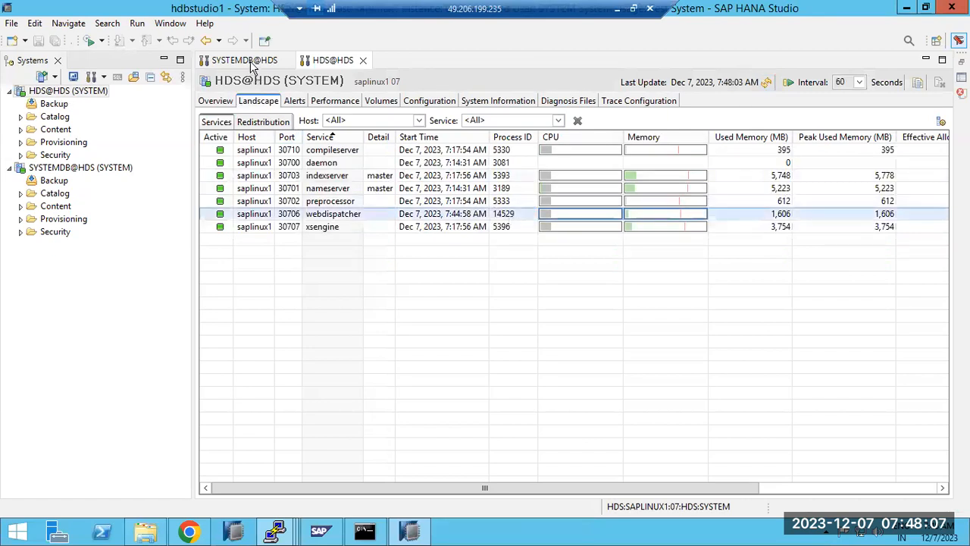
click(244, 61)
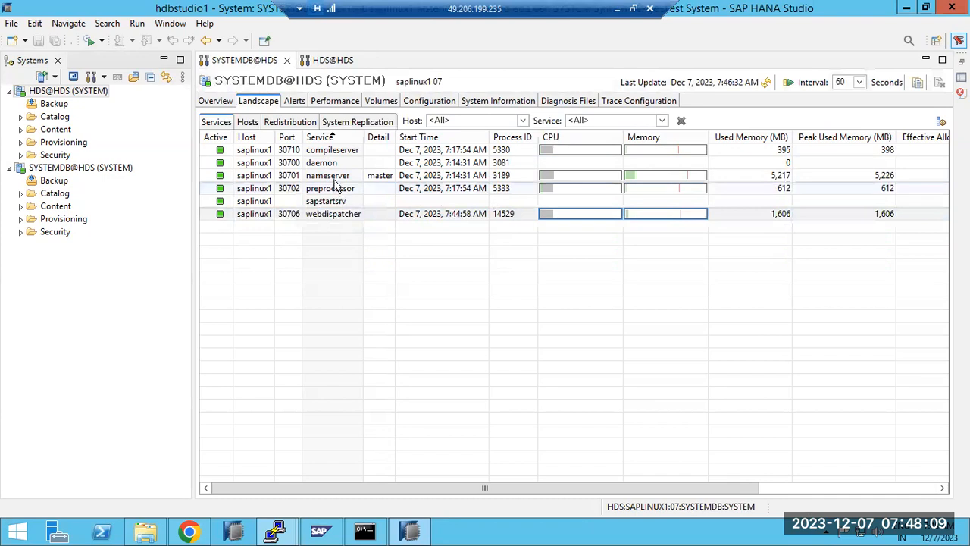
click(335, 176)
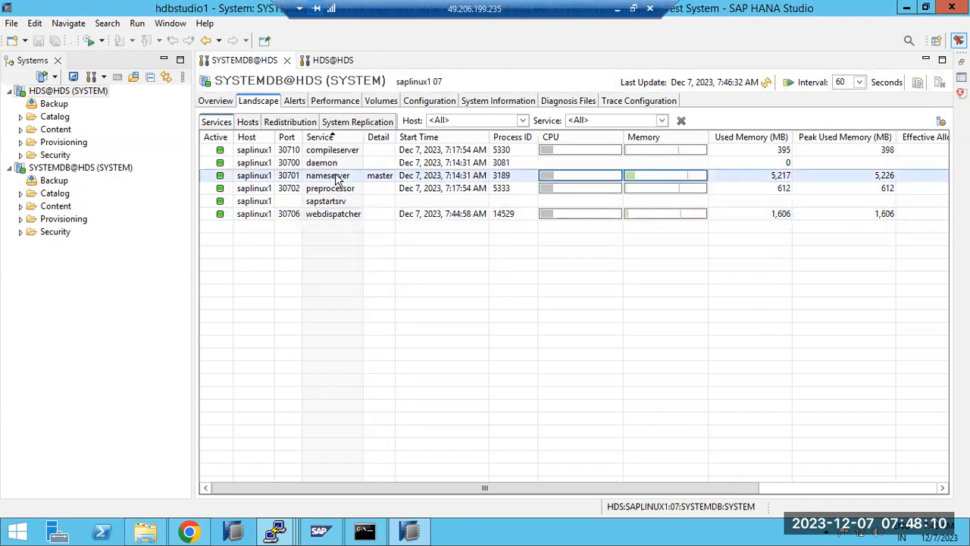
click(328, 62)
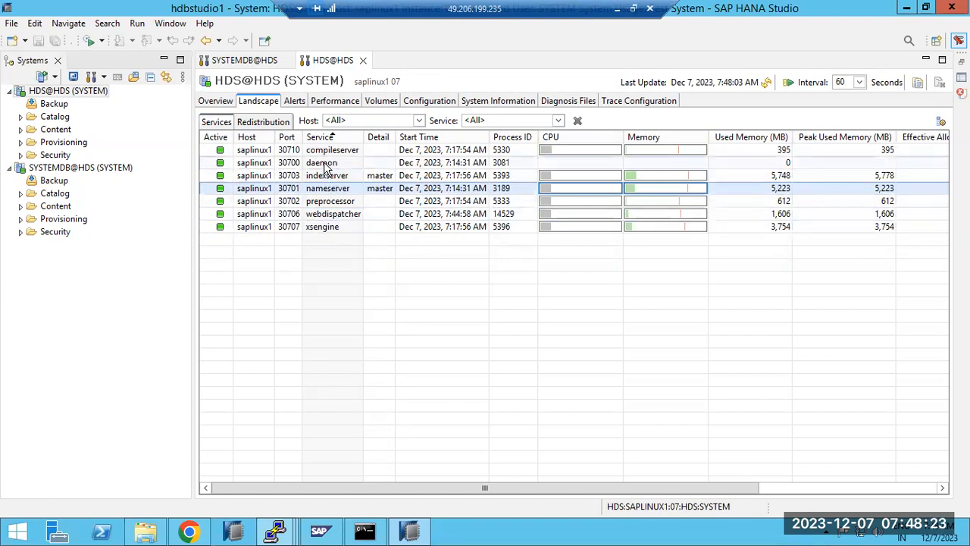
click(272, 60)
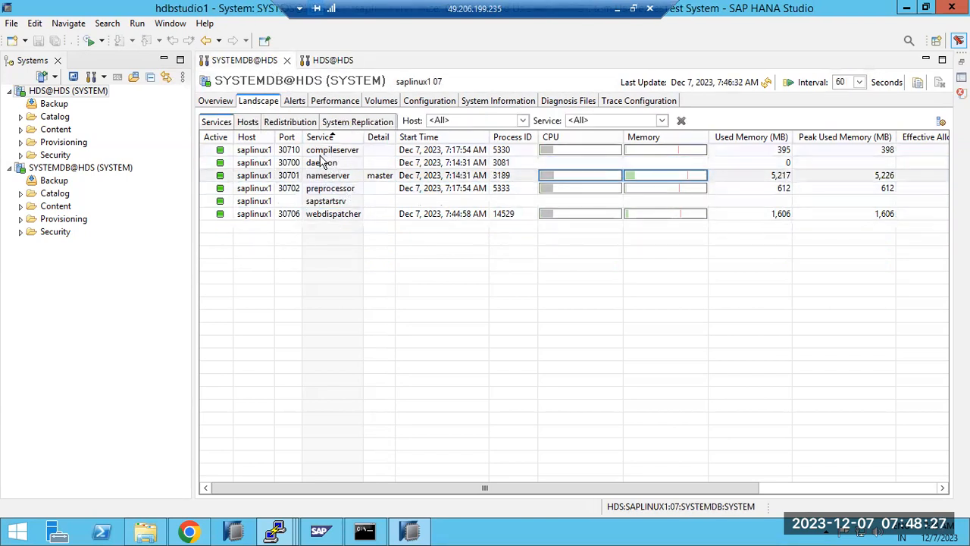
click(321, 61)
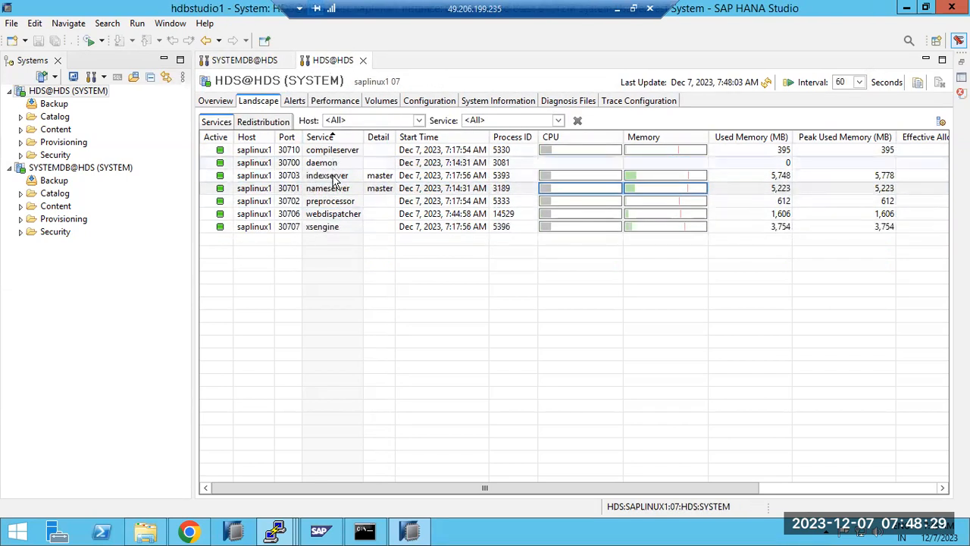
Point out the HDS@HDS indexserver, xsengine and nameserver services in turn
click(334, 178)
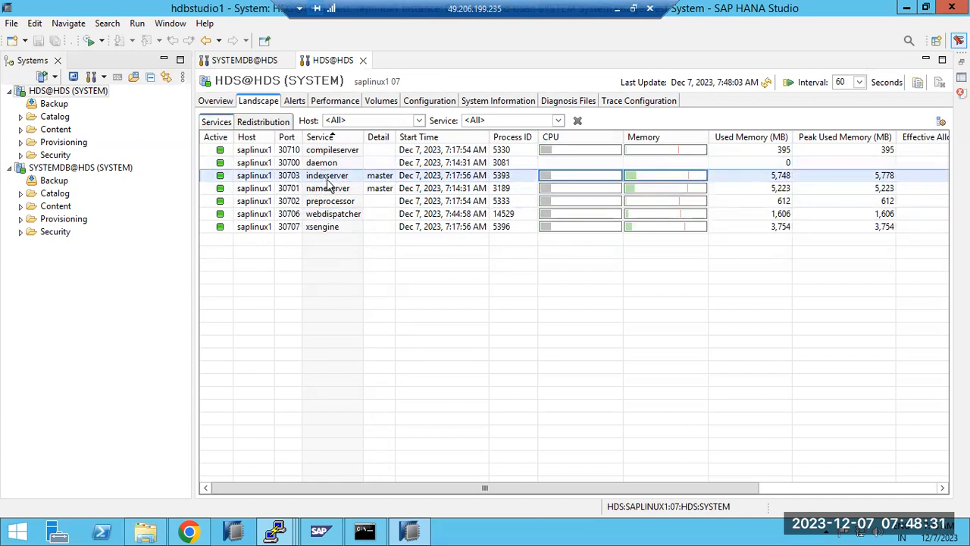
click(322, 229)
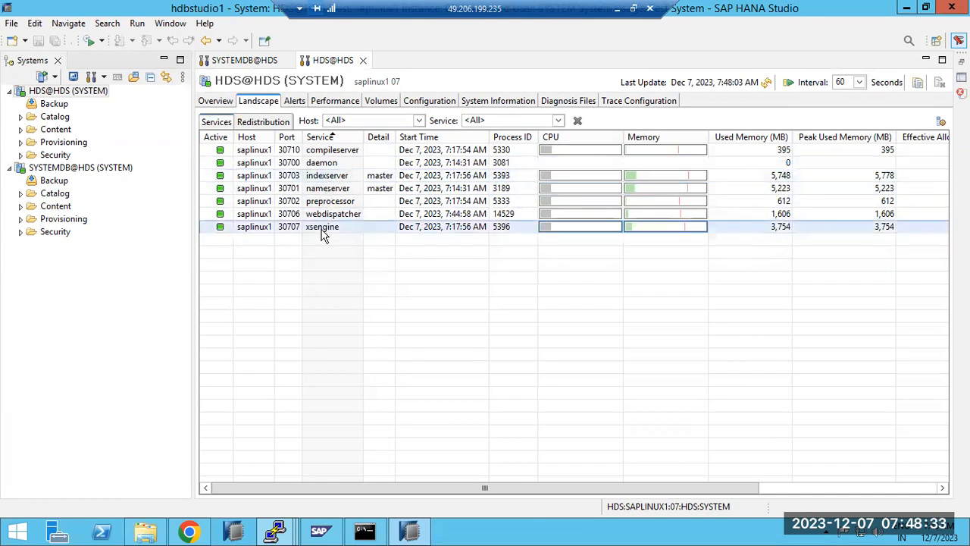
click(317, 178)
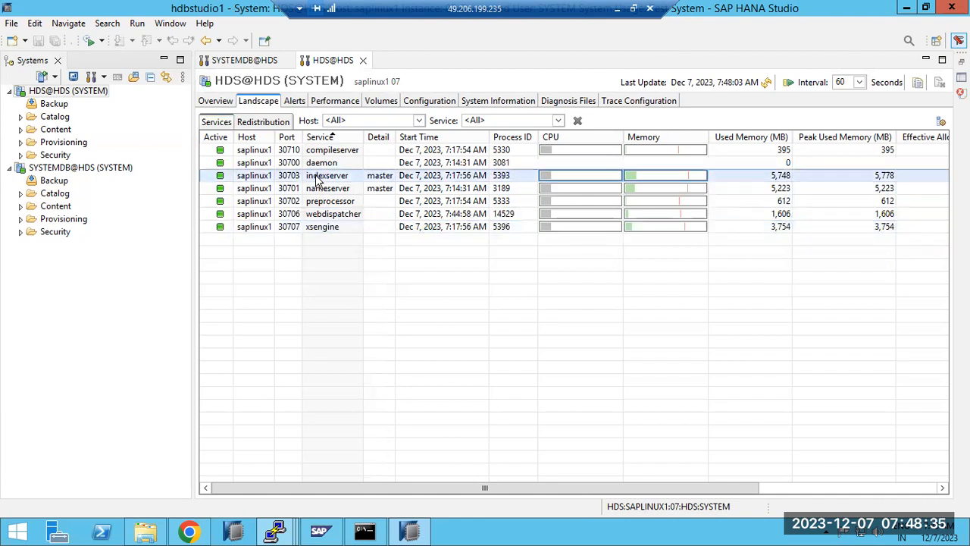
click(372, 190)
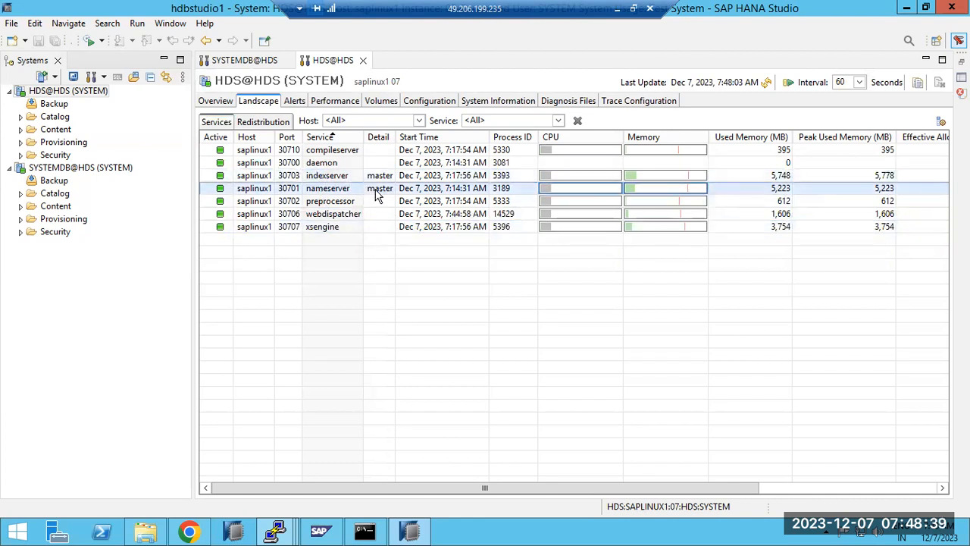
click(327, 177)
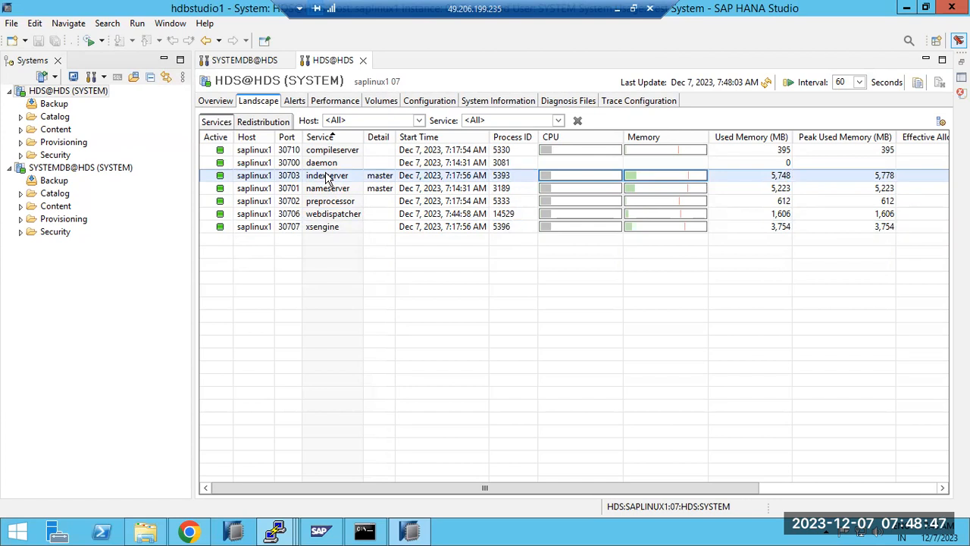
click(379, 188)
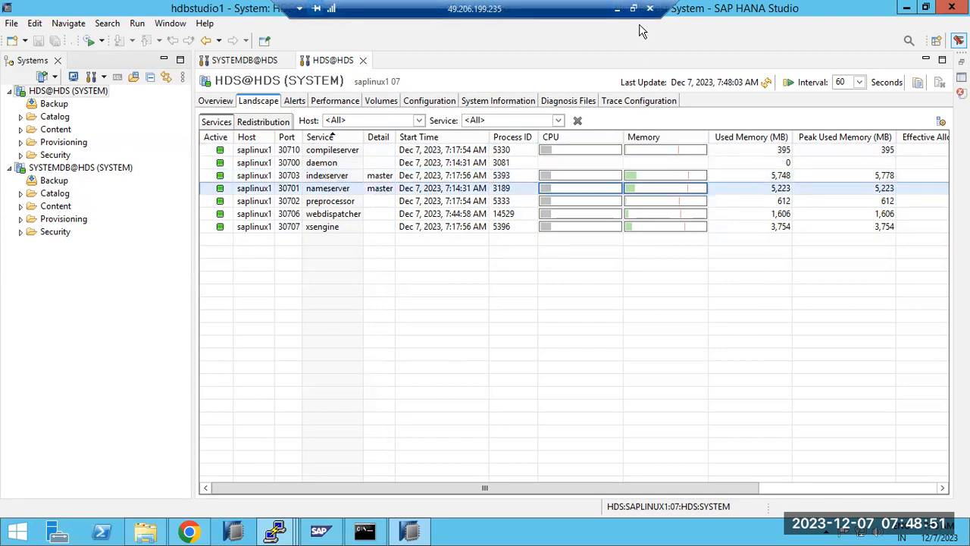
Commit the daemon note in the Paint diagram and return to HANA Studio
click(617, 9)
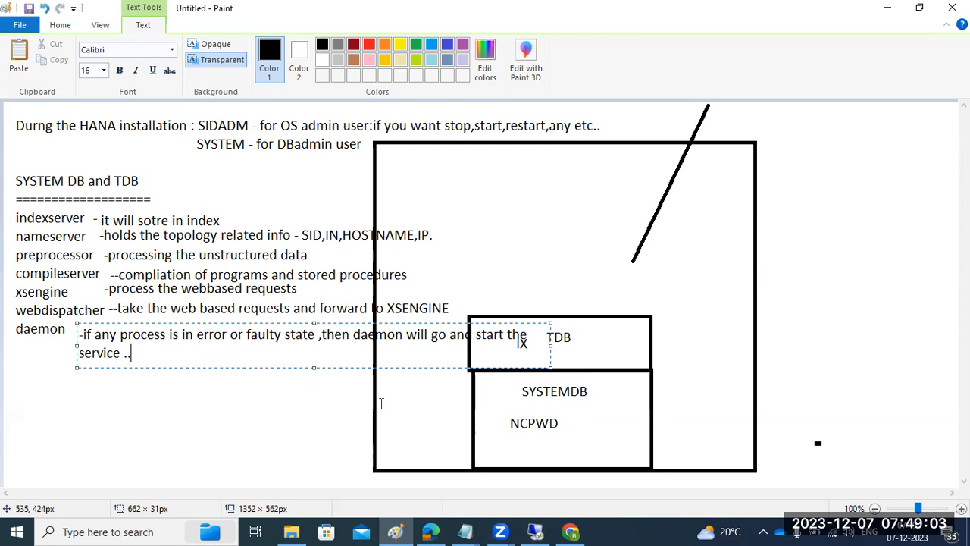
click(341, 406)
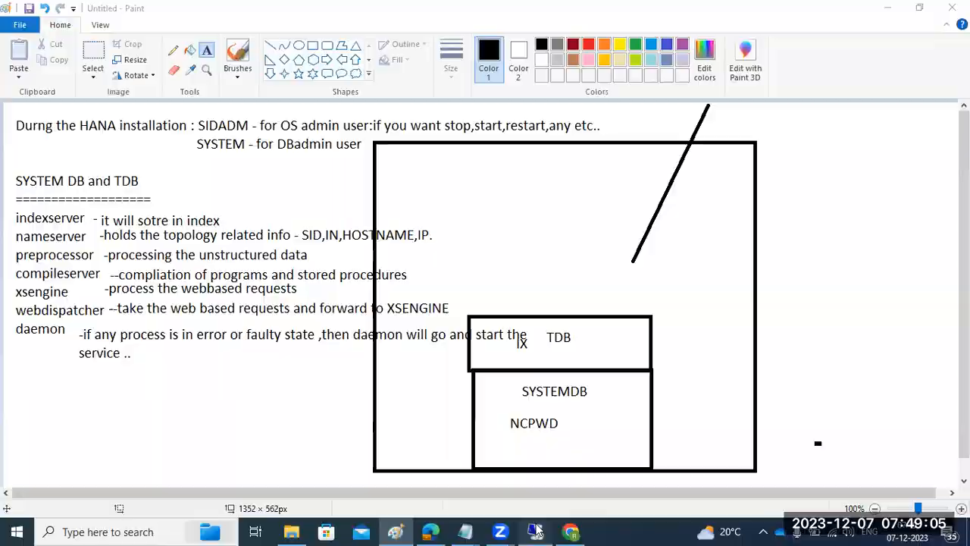
click(535, 531)
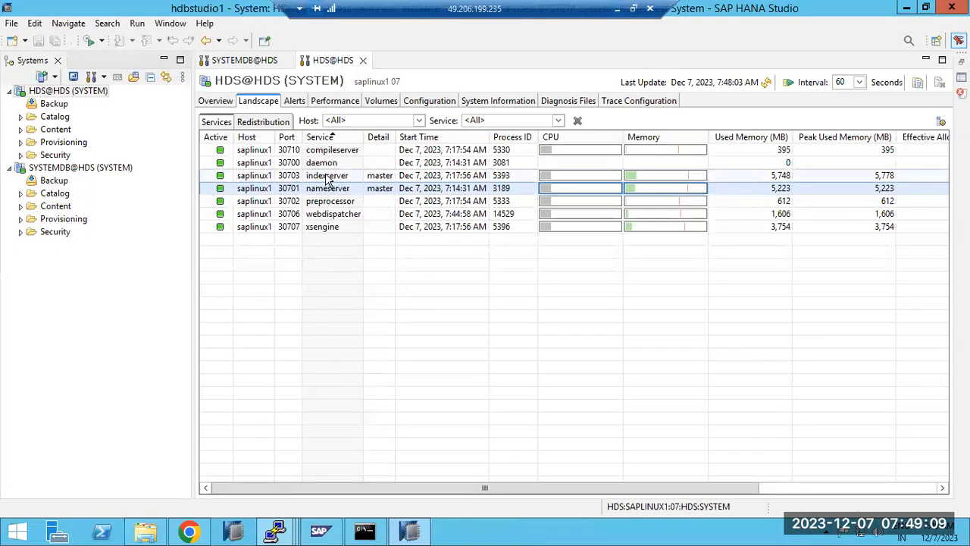
Select the indexserver row, then minimize the remote session to reveal the Paint notes
click(328, 180)
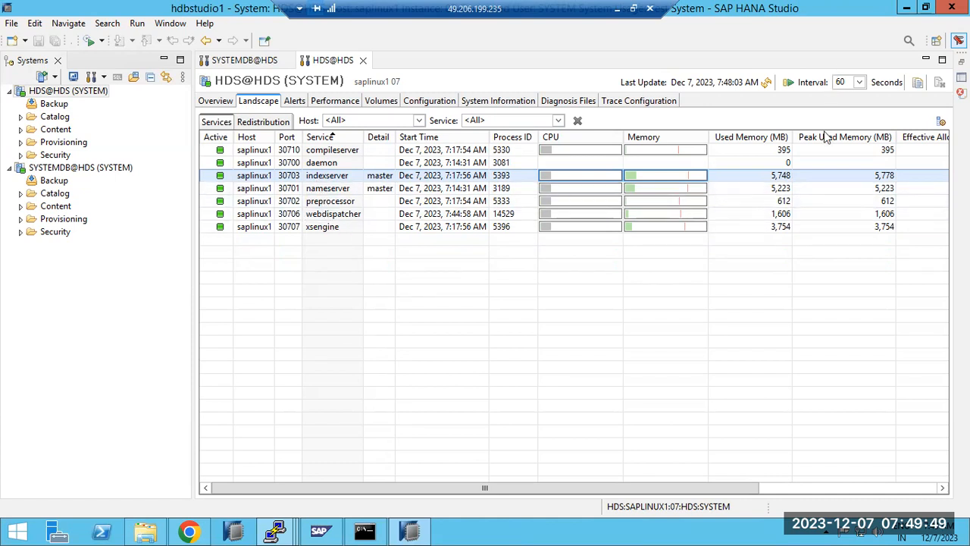
click(617, 9)
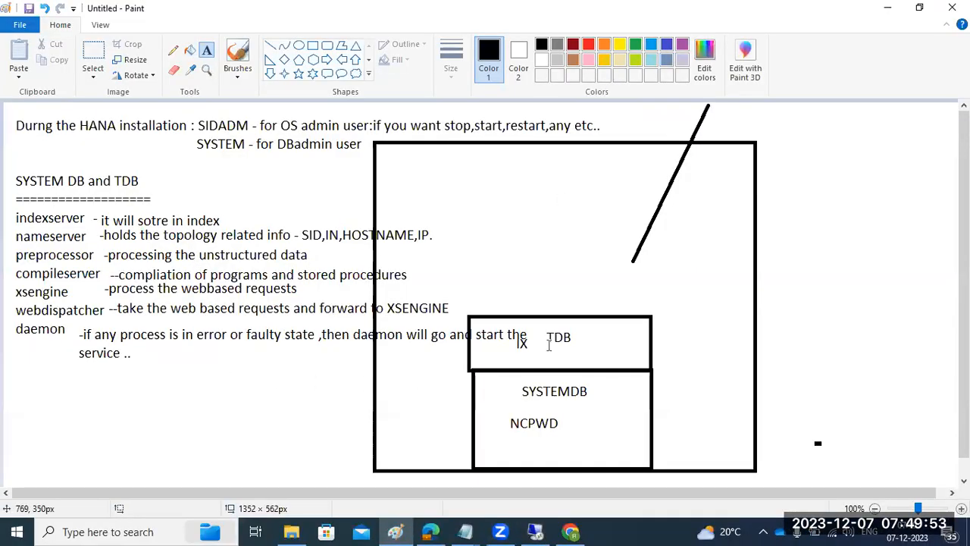
Draw three stacked red rectangles above the TDB box
click(312, 46)
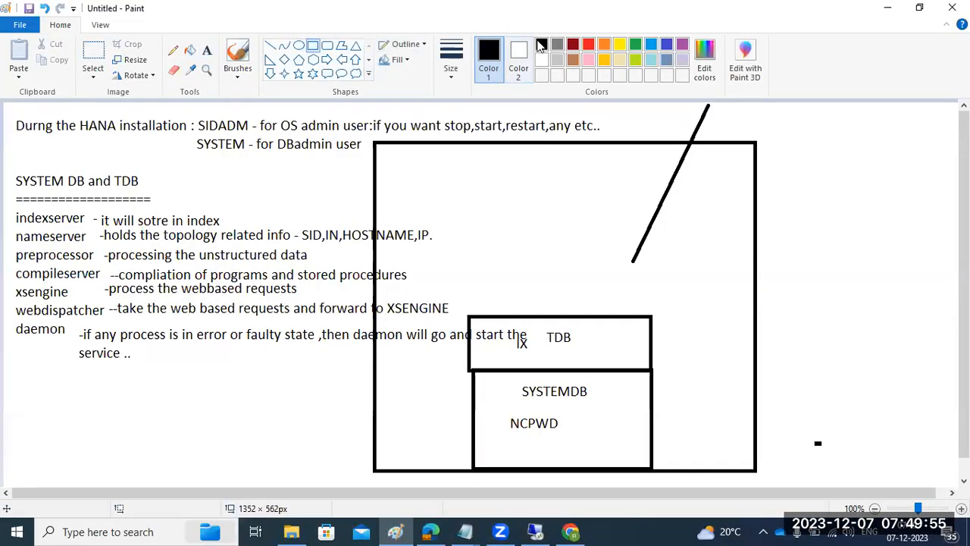
click(588, 44)
drag(462, 271, 651, 317)
drag(450, 213, 657, 270)
drag(440, 170, 662, 213)
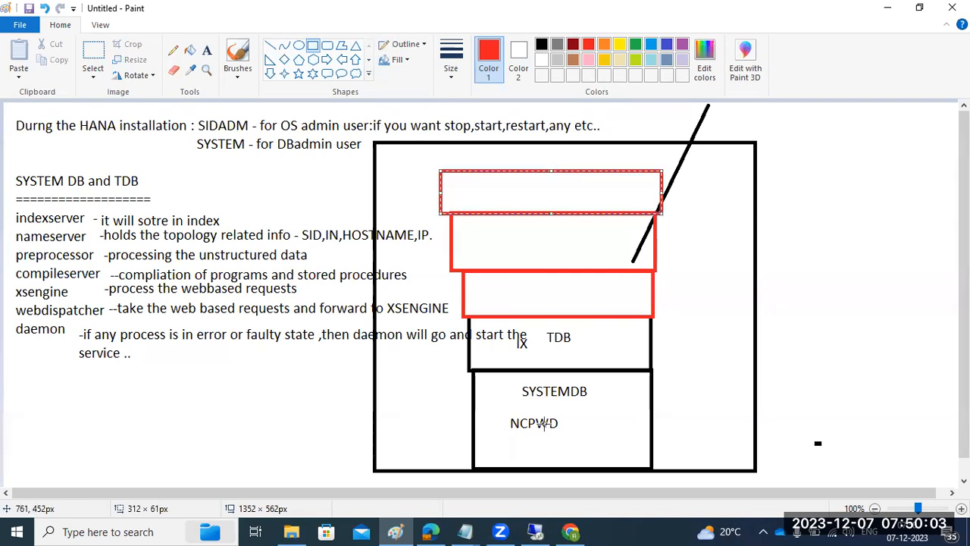
Add small red marks under SYSTEMDB, beside TDB and inside each red box
drag(553, 407, 588, 408)
drag(569, 339, 576, 340)
drag(567, 246, 567, 235)
drag(559, 198, 568, 202)
drag(556, 303, 568, 306)
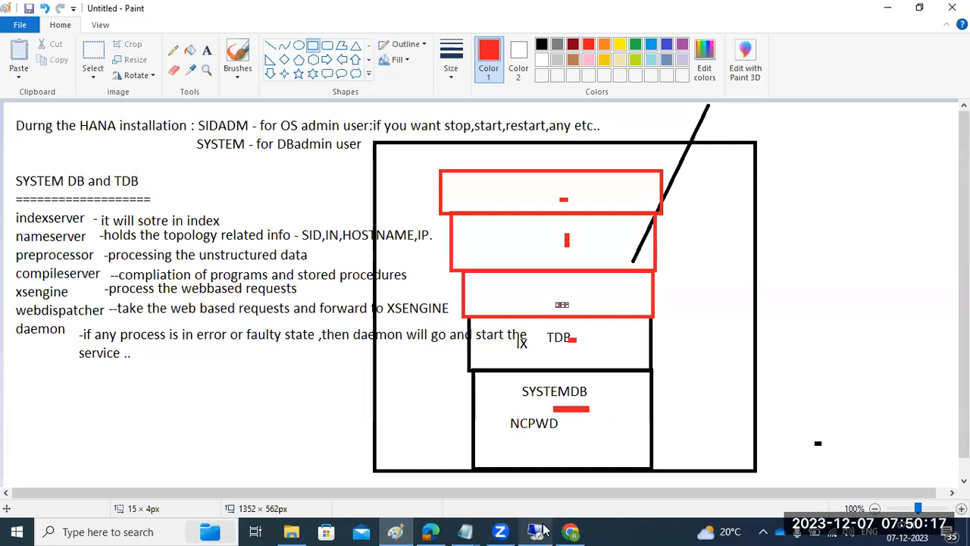
mouse_move(544, 530)
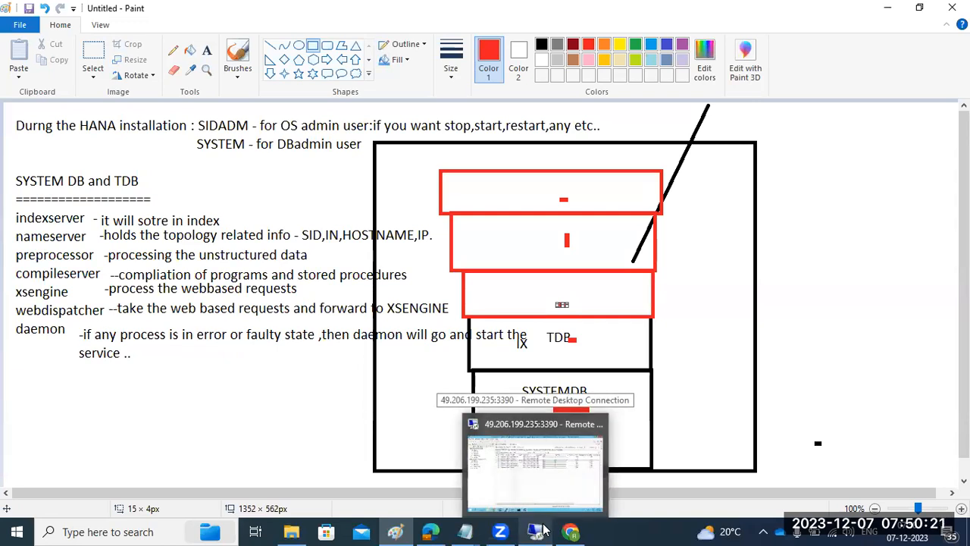
Refresh the HDS@HDS services and select xsengine, webdispatcher and preprocessor
click(544, 530)
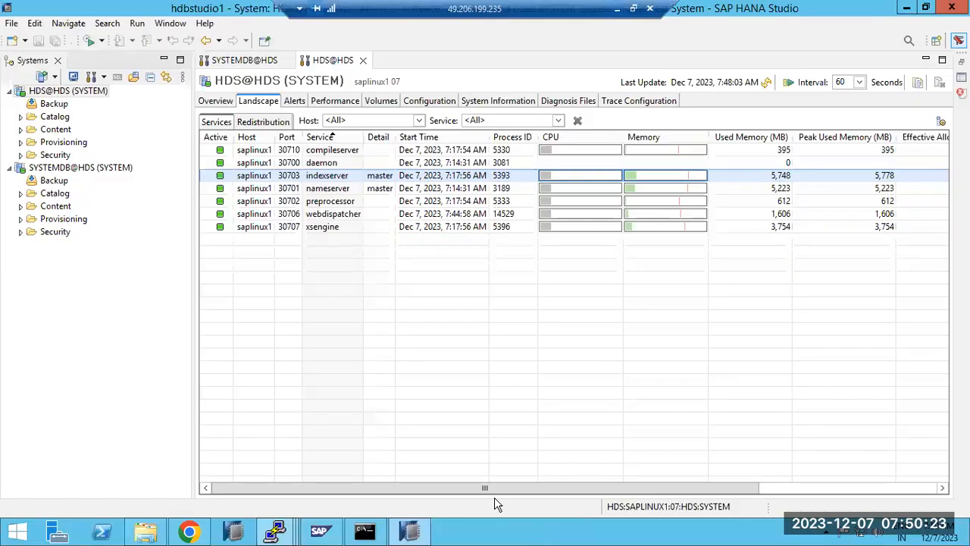
click(766, 83)
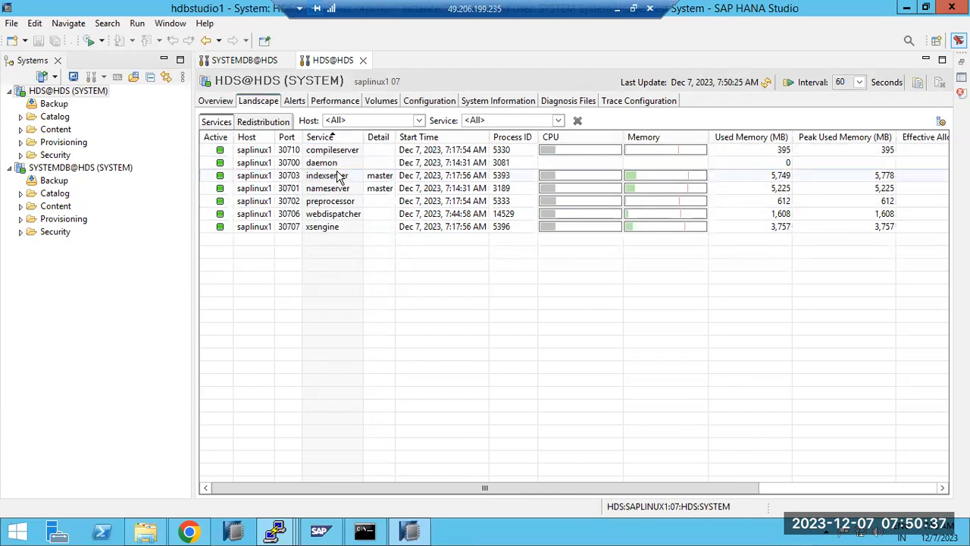
click(329, 228)
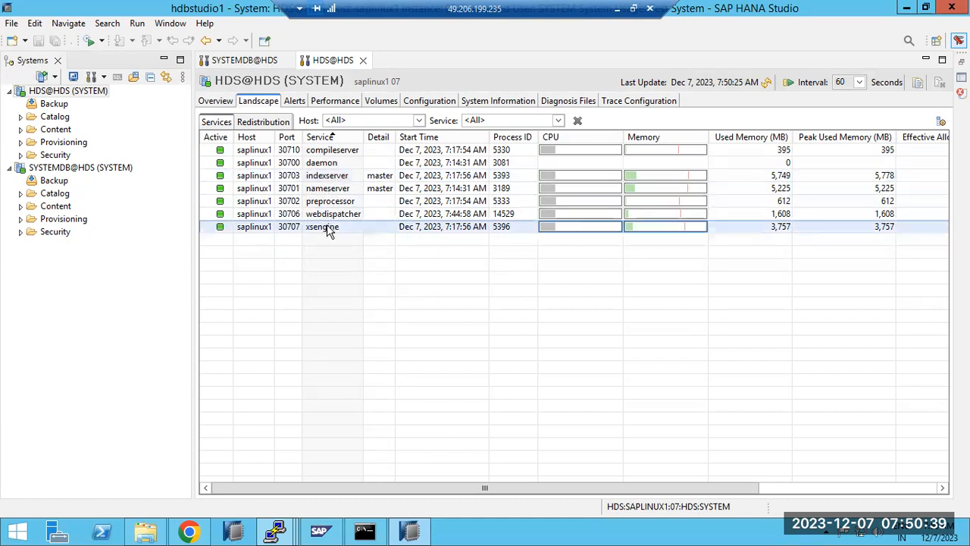
click(334, 215)
click(336, 201)
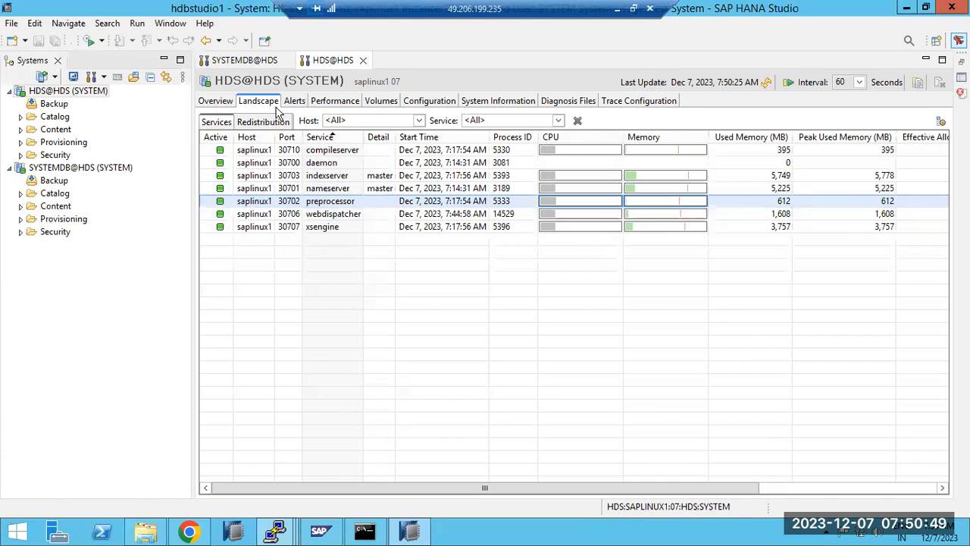
Go through the service rows and bring up the SYSTEMDB@HDS services list
click(243, 59)
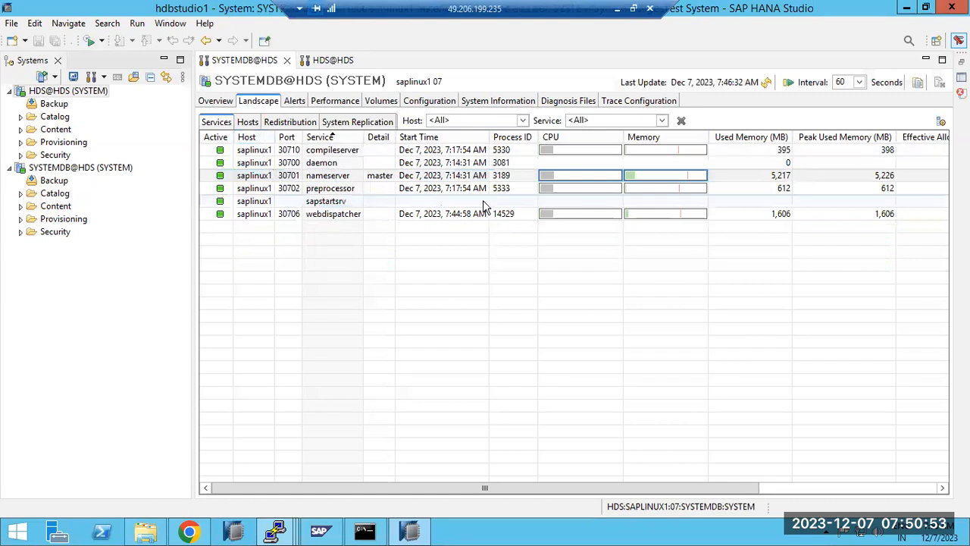
click(327, 175)
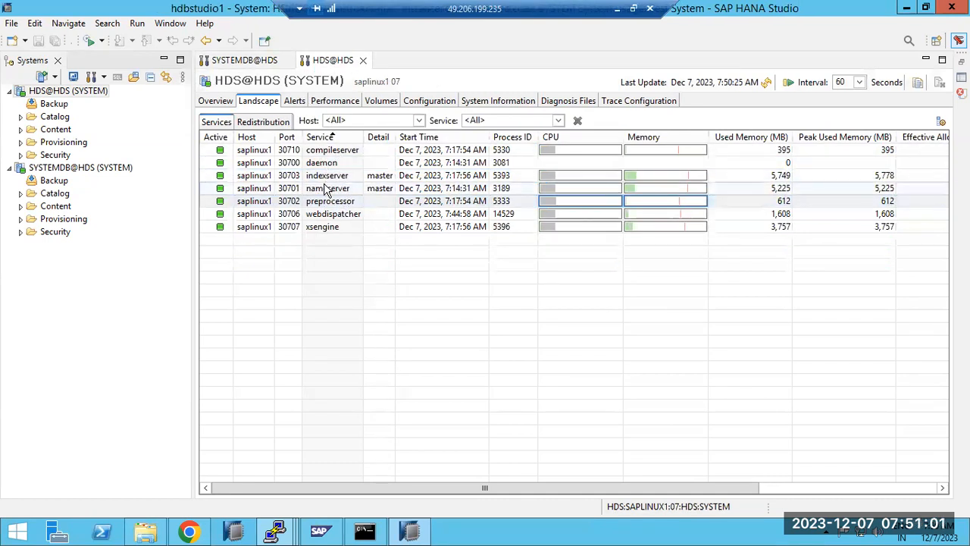
click(324, 226)
click(328, 176)
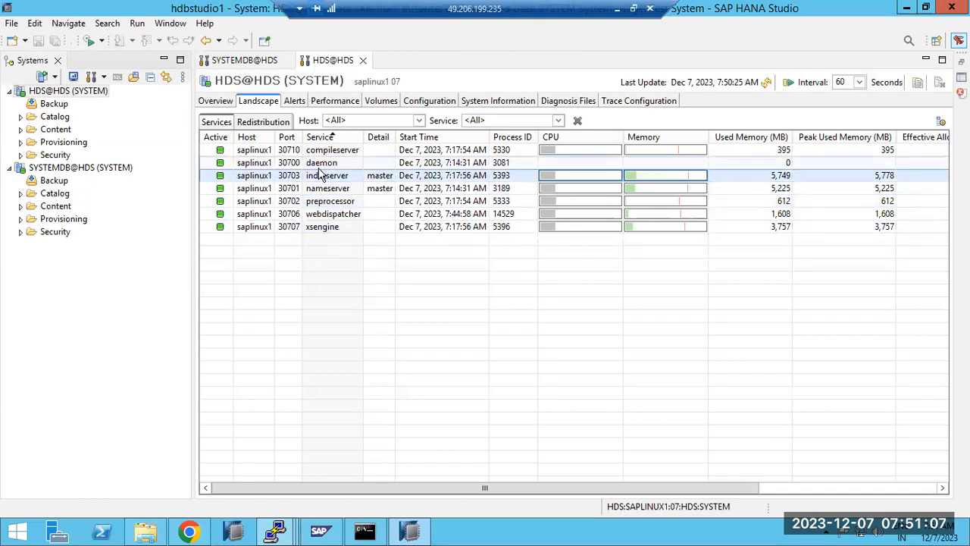
click(322, 214)
key(ctrl+Page_Up)
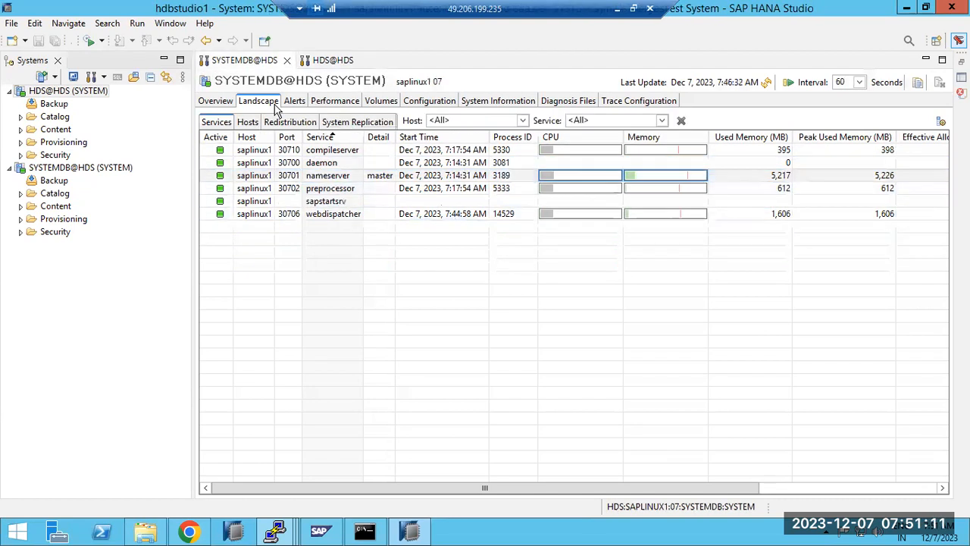
Kill the webdispatcher service in SYSTEMDB@HDS
right_click(330, 218)
click(367, 240)
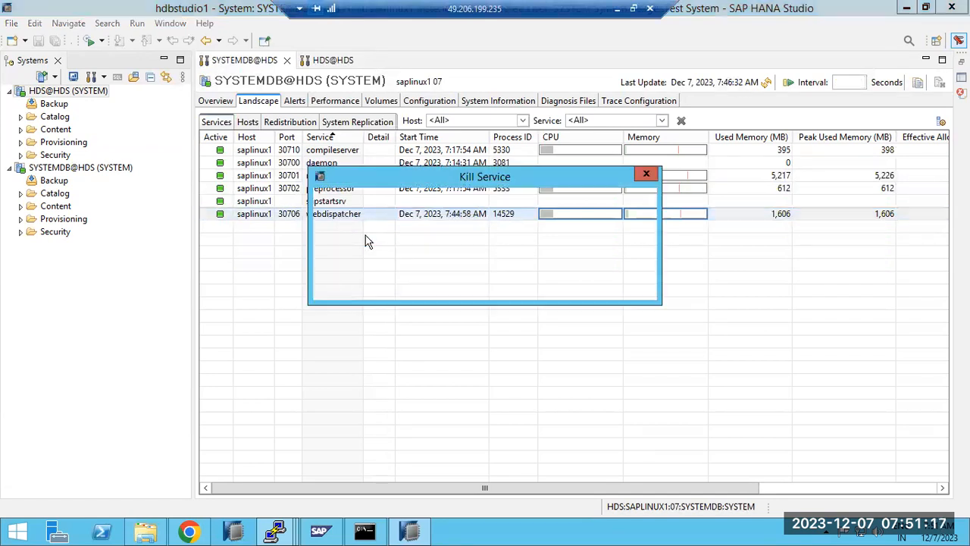
click(561, 285)
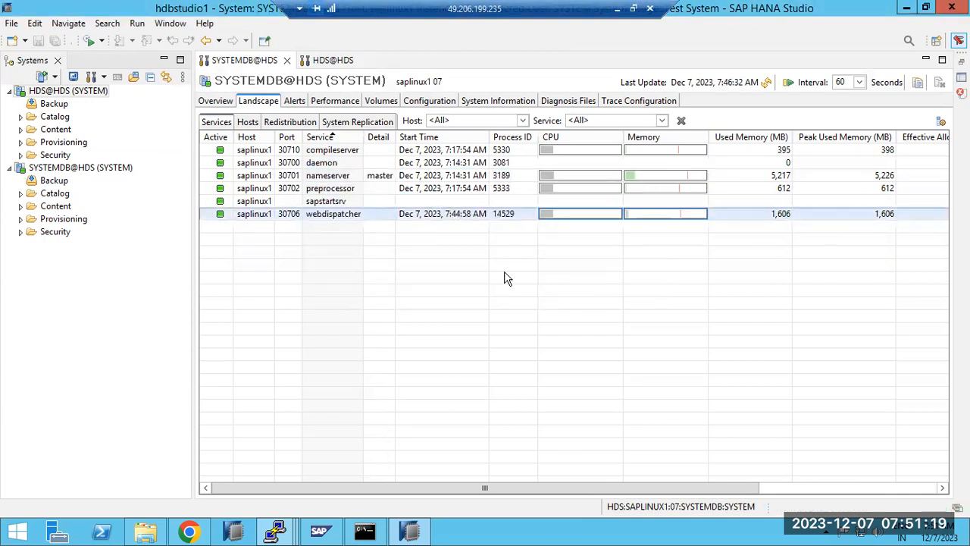
Refresh both SYSTEMDB@HDS and HDS@HDS lists to watch webdispatcher restart as process 15676
click(766, 82)
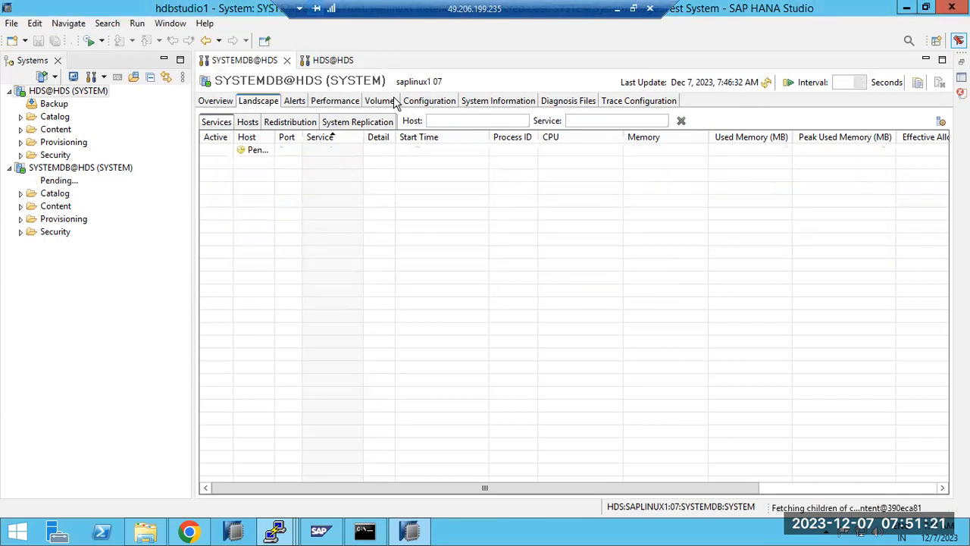
click(325, 66)
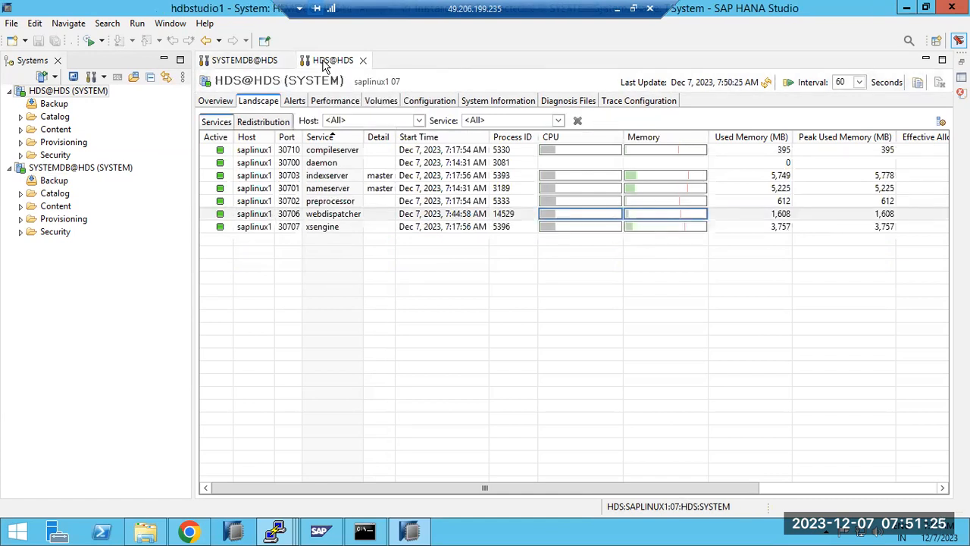
click(767, 83)
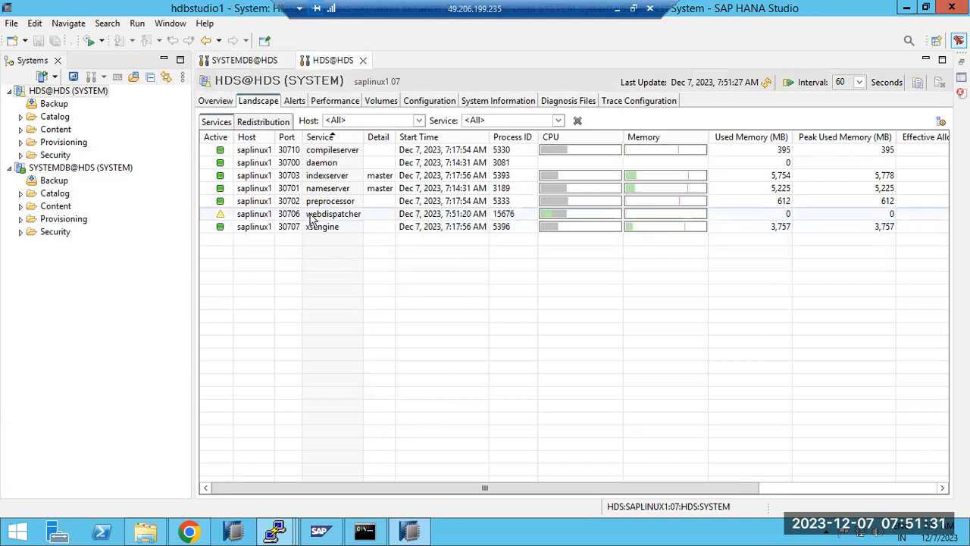
click(766, 84)
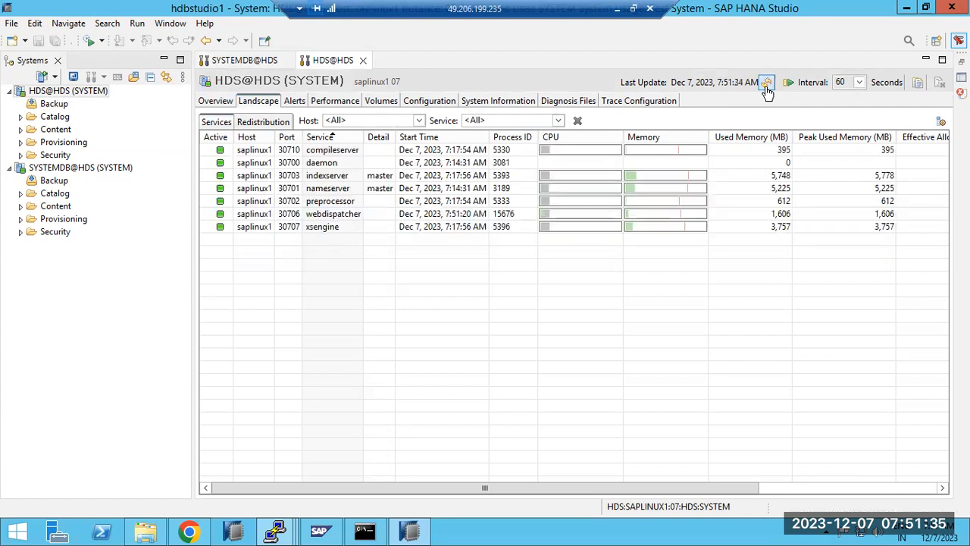
click(257, 61)
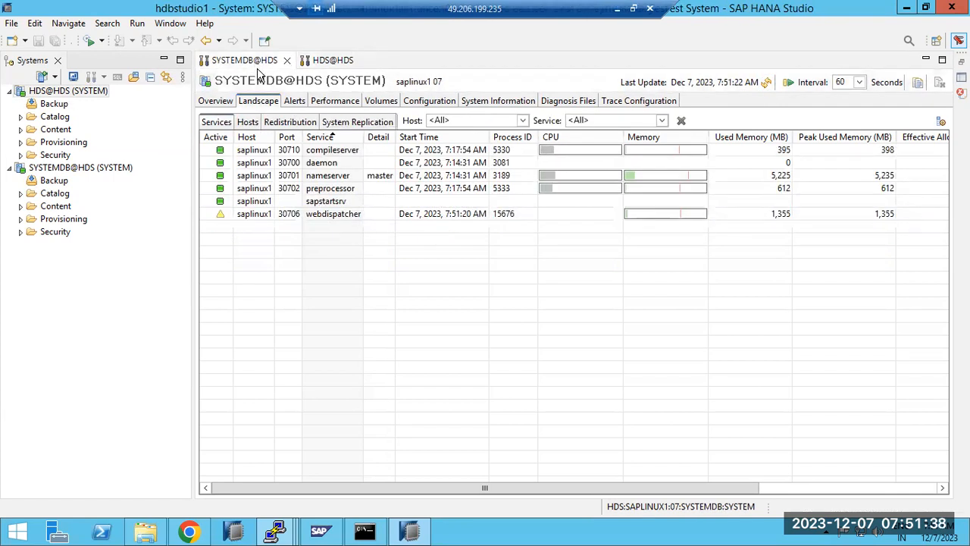
click(767, 83)
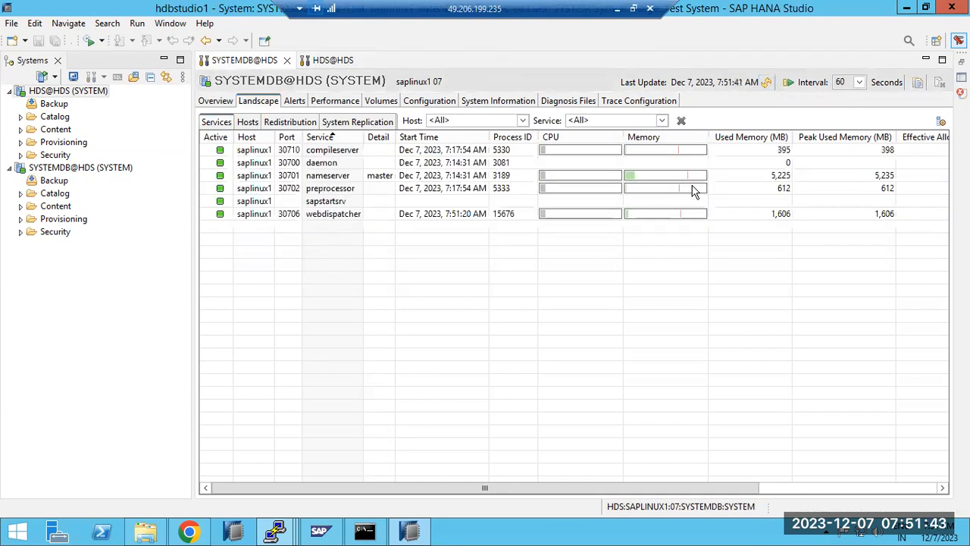
click(300, 203)
Set the refresh interval to 30 seconds and return to the Paint notes
click(859, 82)
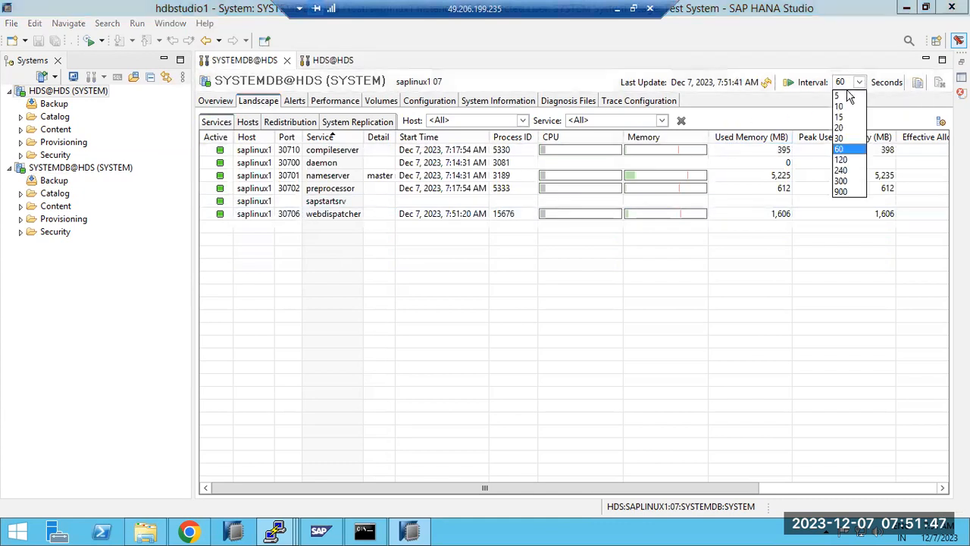
click(841, 96)
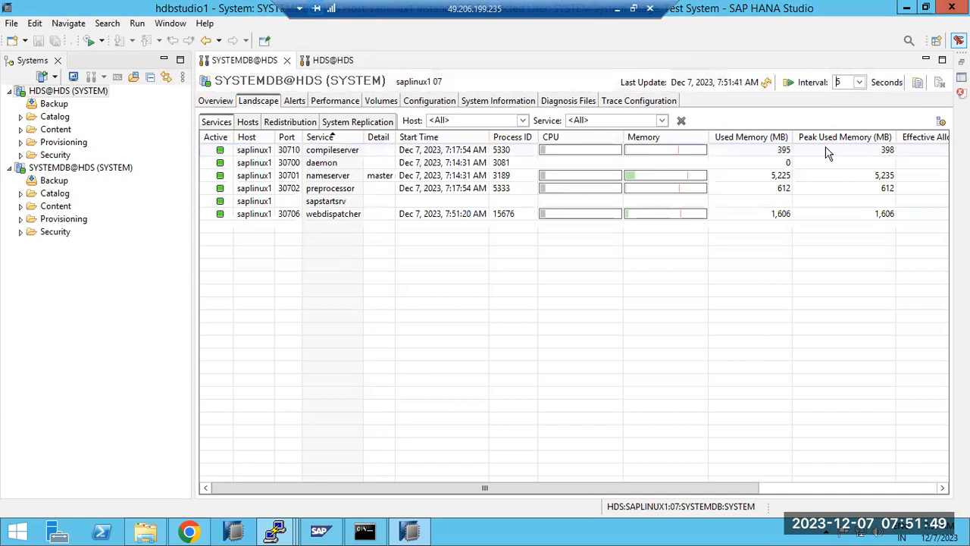
click(859, 82)
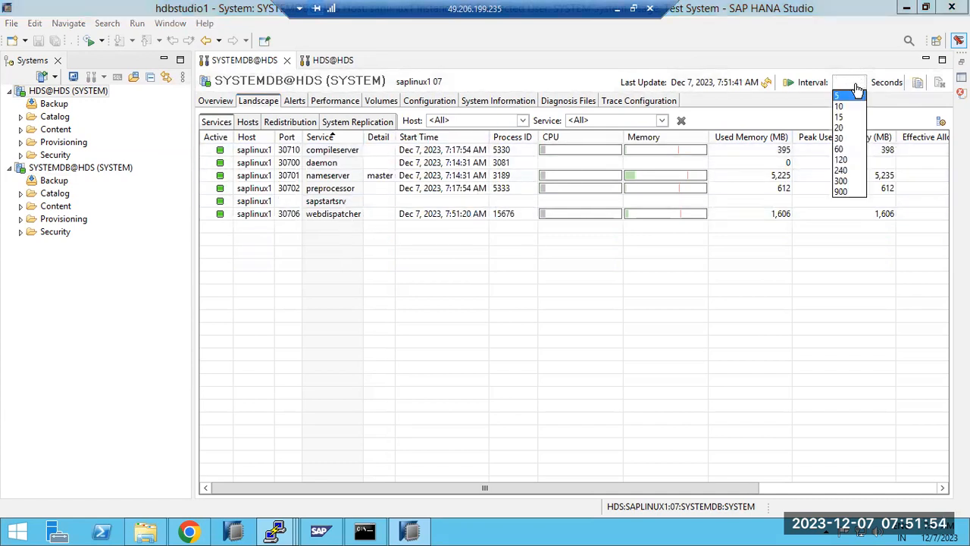
click(841, 138)
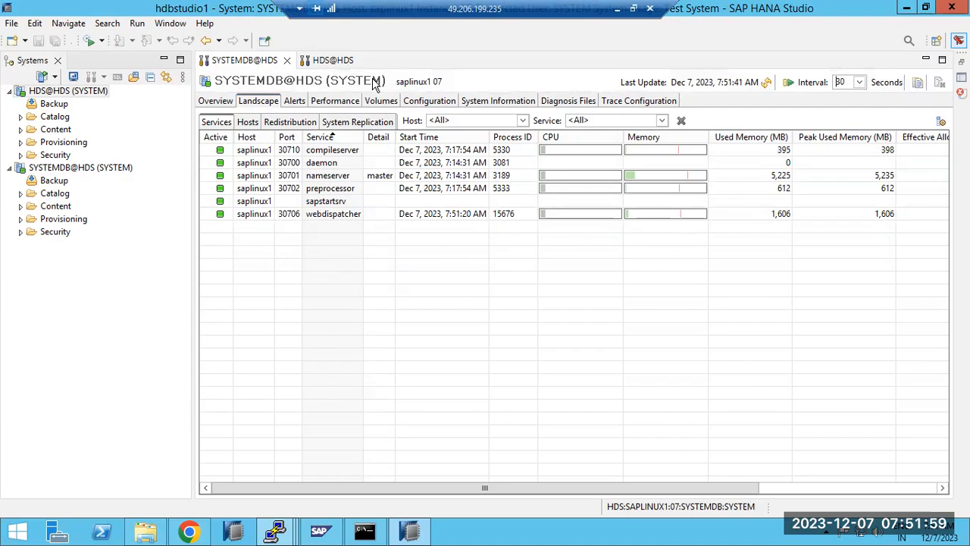
click(617, 8)
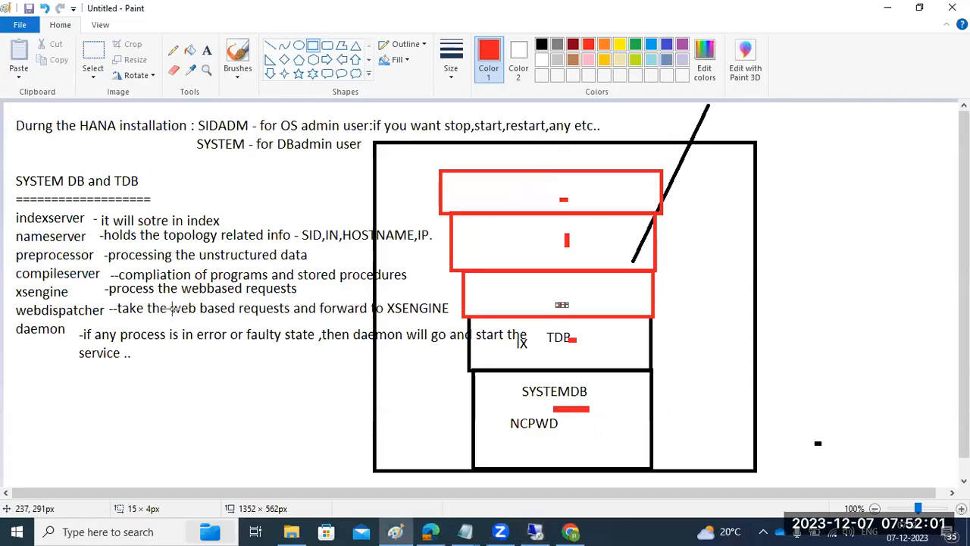
Draw red rounded boxes around the daemon note, compileserver/xsengine notes and TDB heading
click(326, 45)
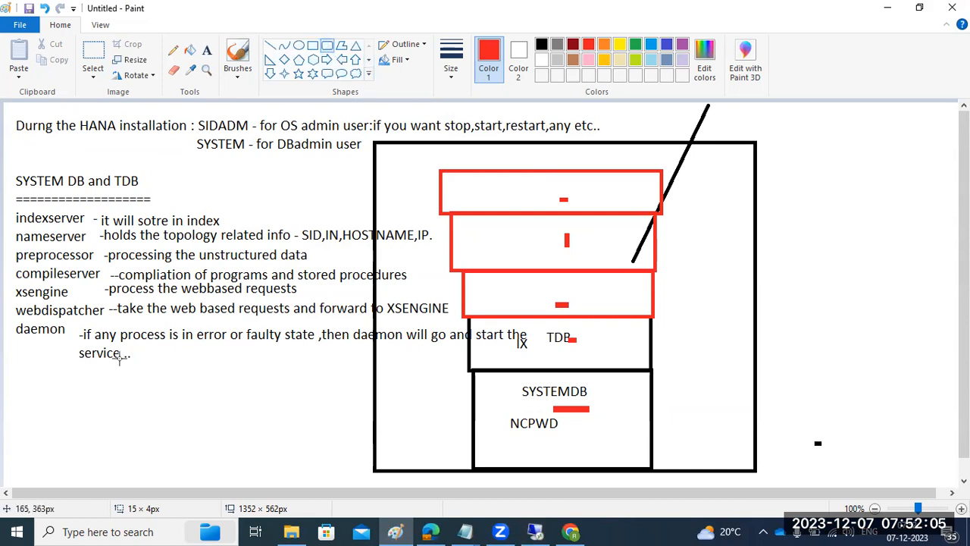
drag(44, 411, 138, 353)
drag(80, 259, 150, 310)
drag(131, 175, 180, 208)
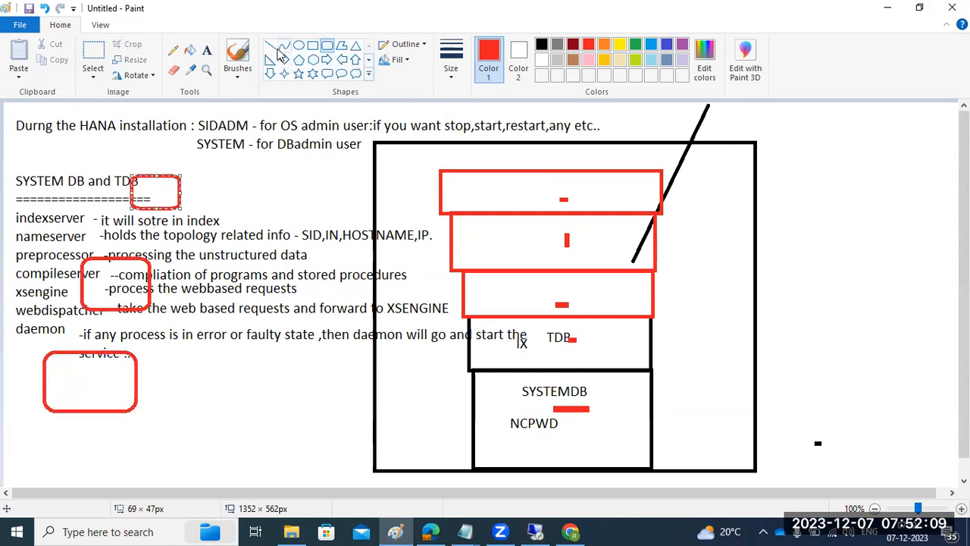
Link each rounded box to the diagram's red boxes with red lines, plus a short line toward TDB
click(270, 45)
mouse_move(137, 393)
mouse_down()
mouse_move(265, 358)
mouse_move(470, 345)
mouse_up()
drag(146, 286, 462, 296)
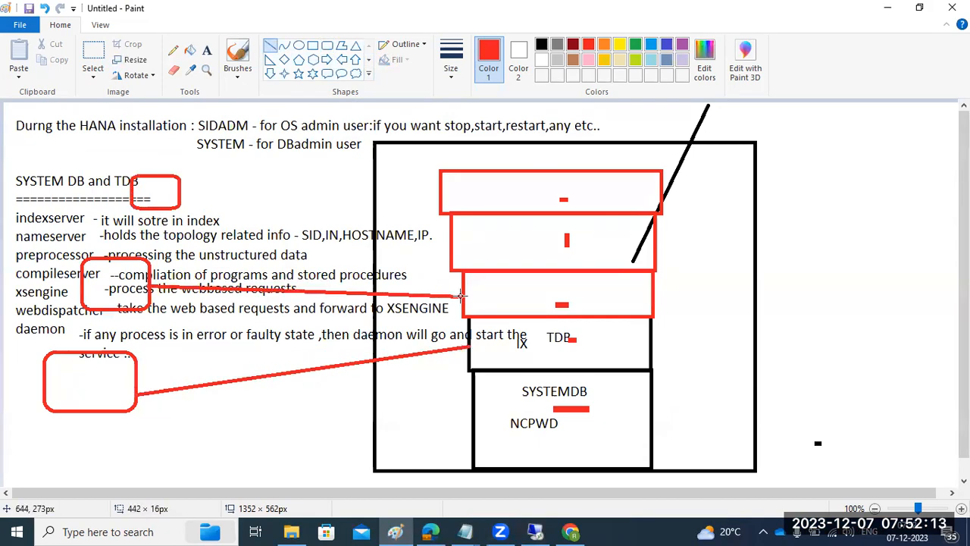
drag(176, 200, 452, 233)
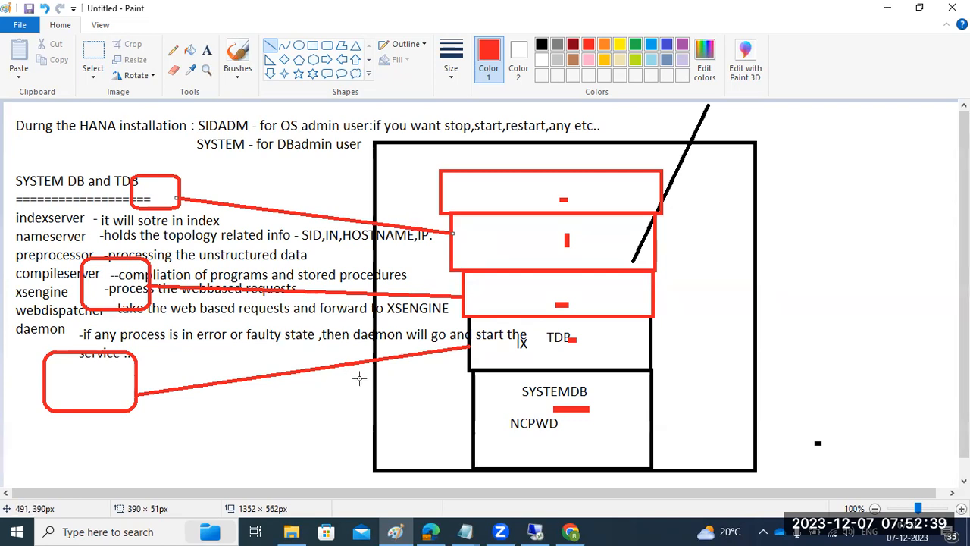
drag(526, 344, 543, 341)
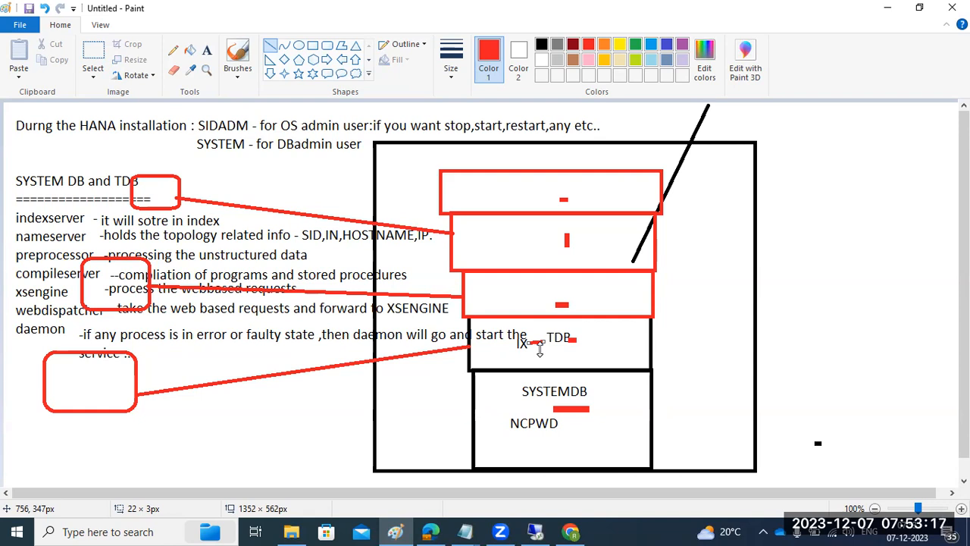
Draw short red dashes inside the TDB, SYSTEMDB and upper red boxes of the diagram
drag(584, 353, 590, 354)
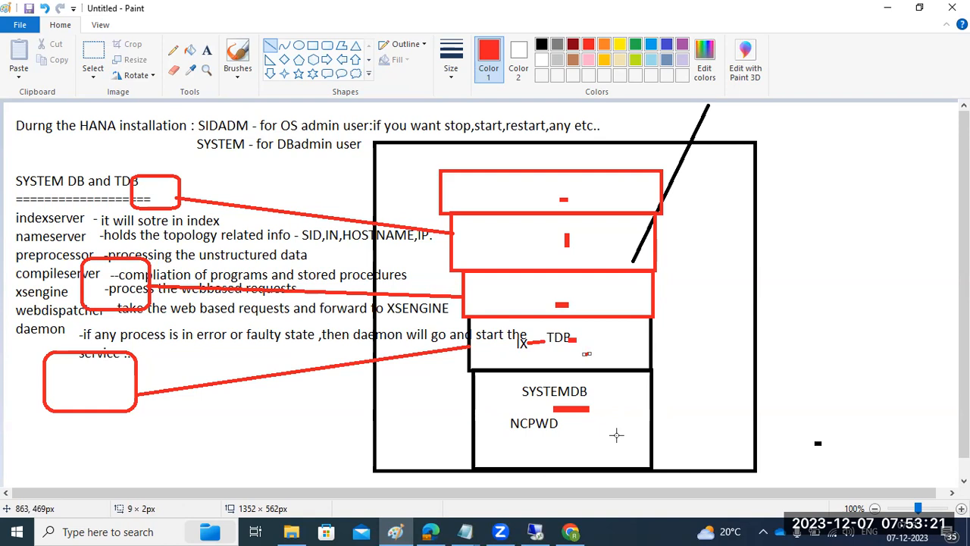
drag(620, 346, 633, 343)
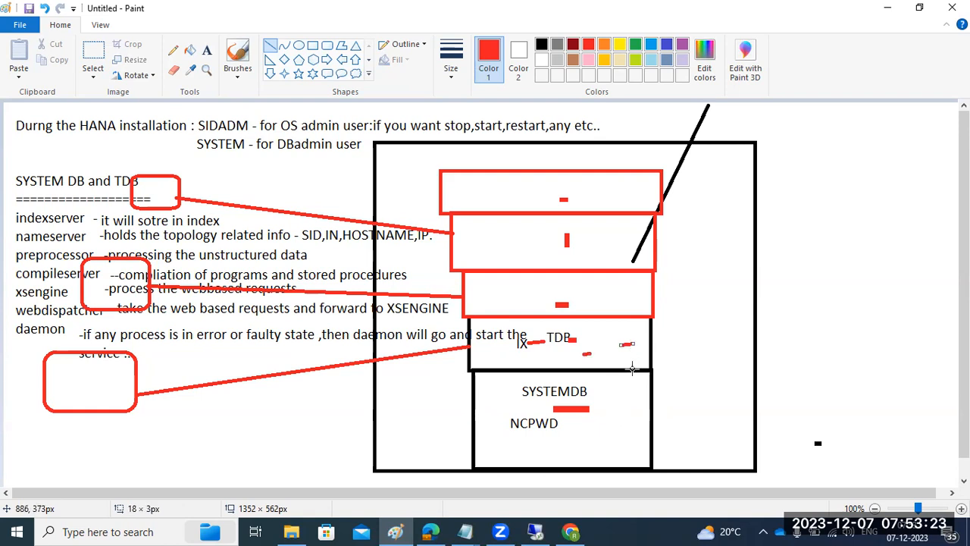
drag(616, 410, 621, 406)
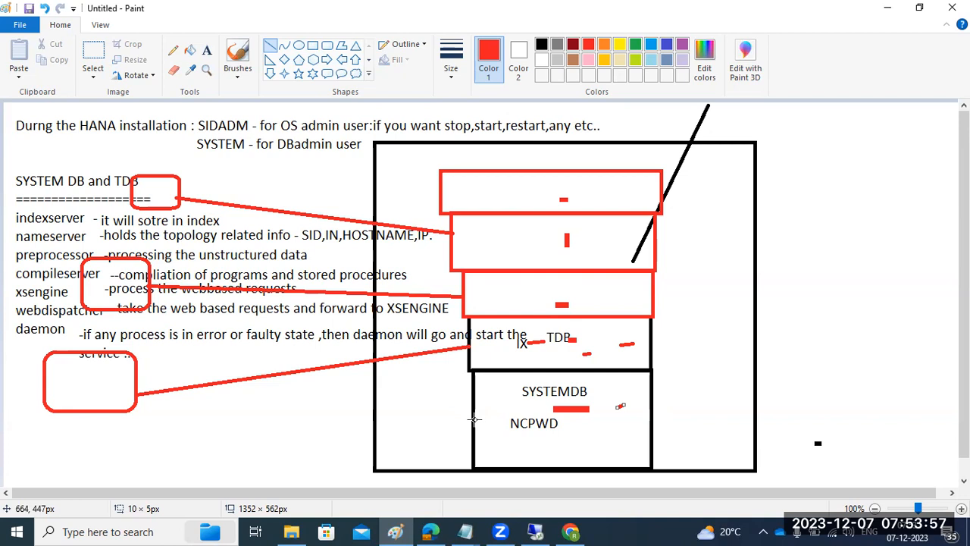
drag(465, 415, 475, 415)
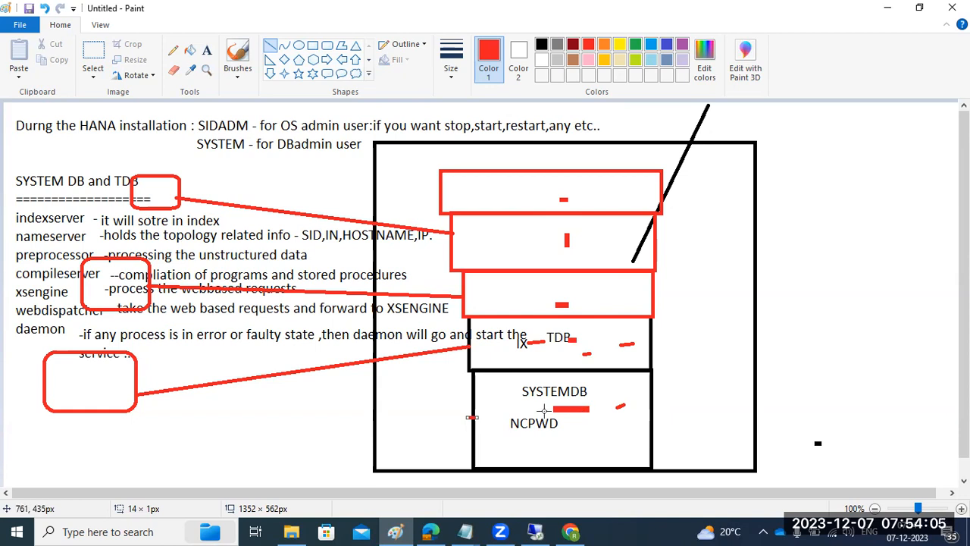
drag(562, 349, 589, 335)
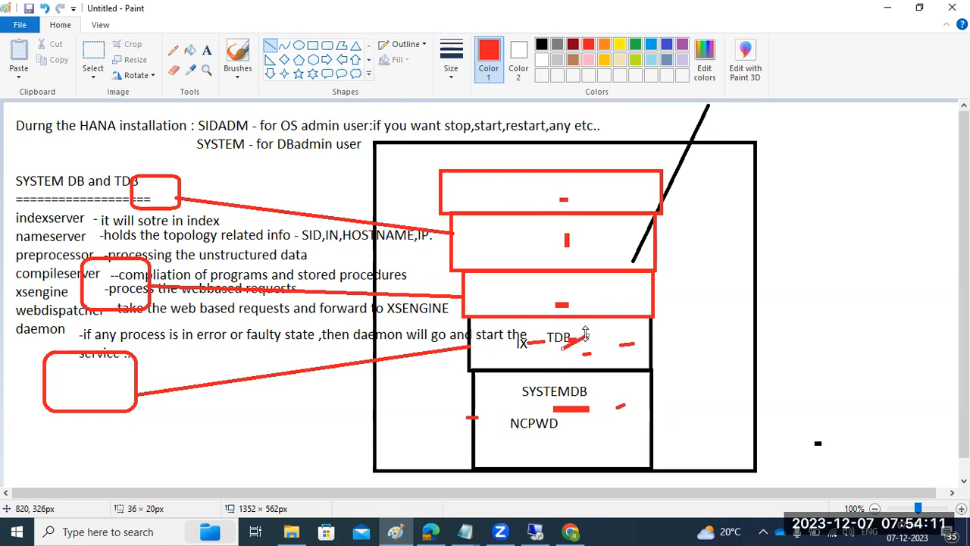
drag(518, 300, 532, 297)
drag(506, 243, 521, 243)
drag(494, 185, 507, 186)
click(535, 531)
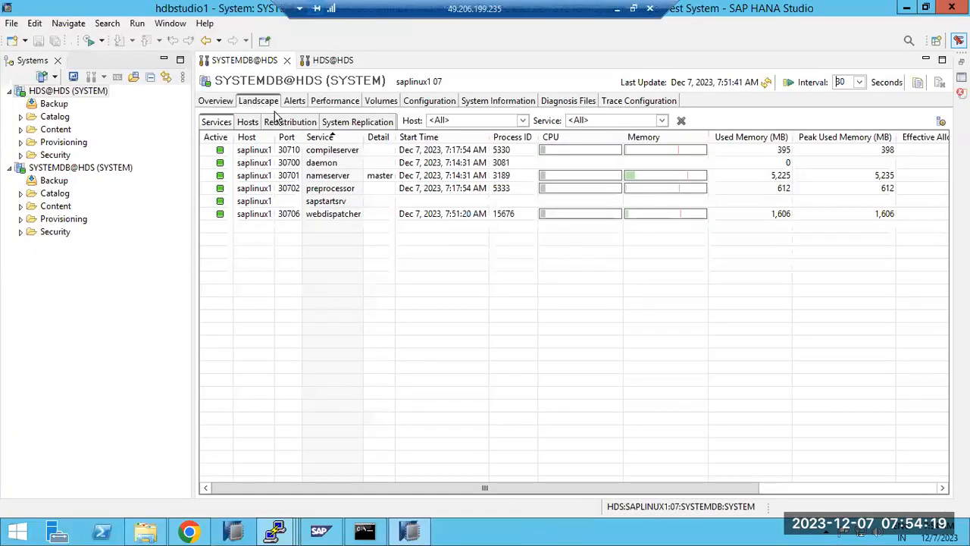
Refresh the SYSTEMDB@HDS services, review its Alerts, then show the HDS@HDS tenant's Alerts list
click(767, 82)
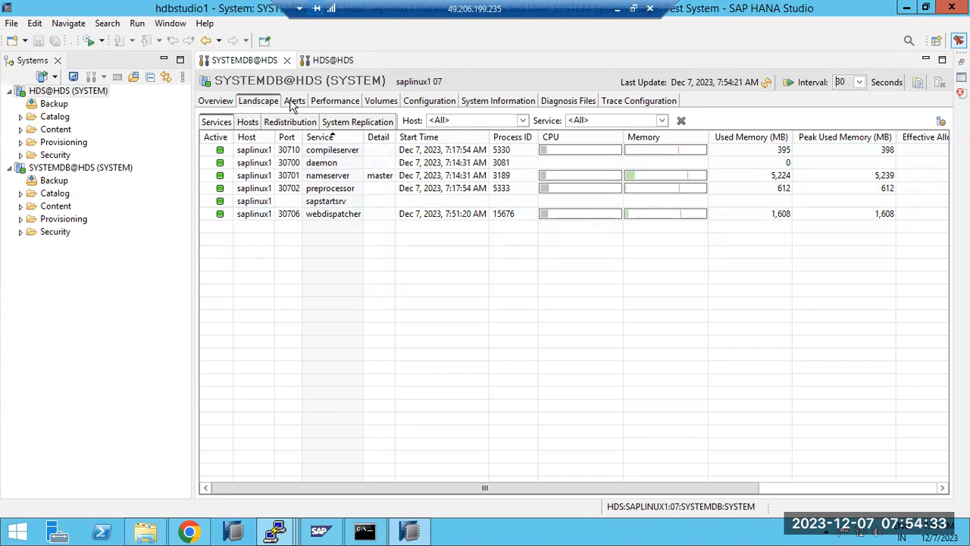
click(294, 103)
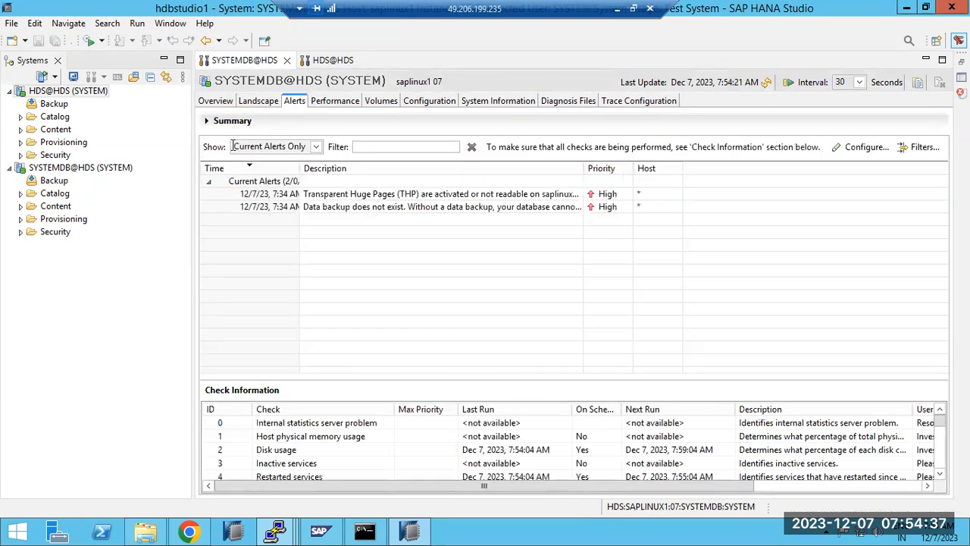
click(318, 60)
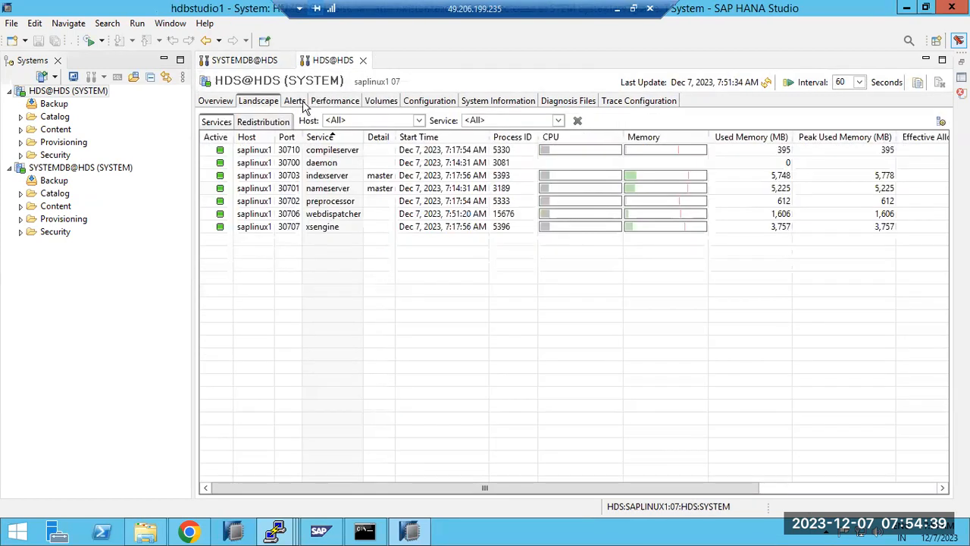
click(295, 104)
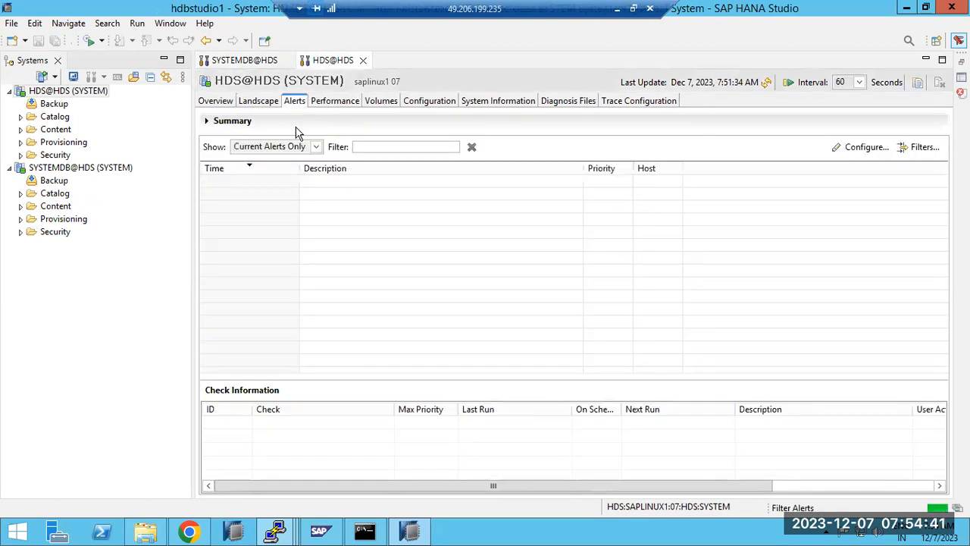
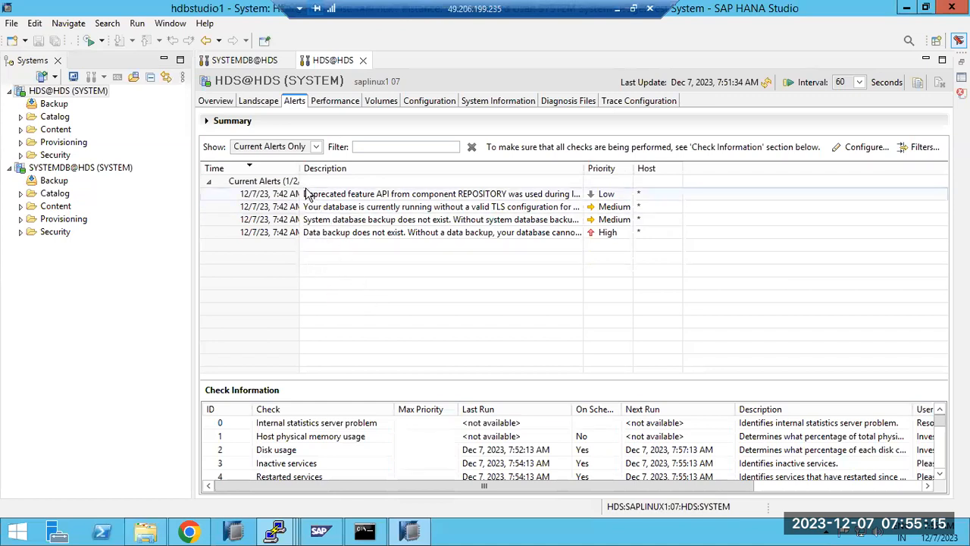
Inspect the deprecated-feature alert's details, highlighting its message and recommended user action
double_click(392, 195)
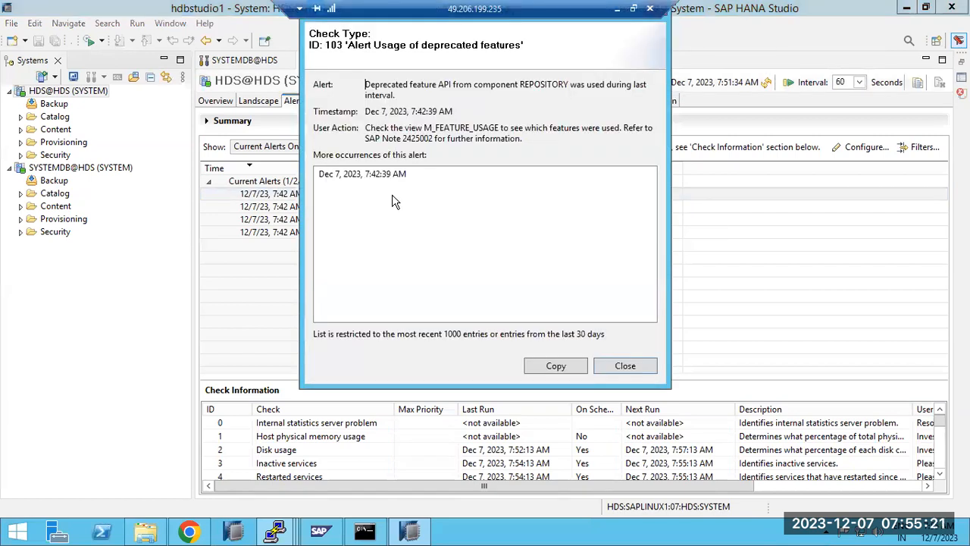
drag(369, 82, 614, 97)
drag(450, 129, 629, 129)
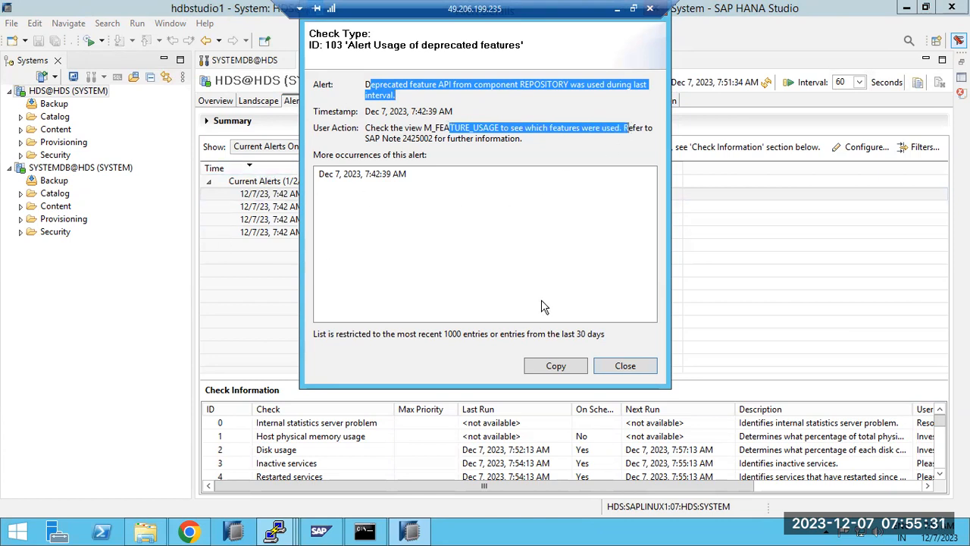
click(603, 362)
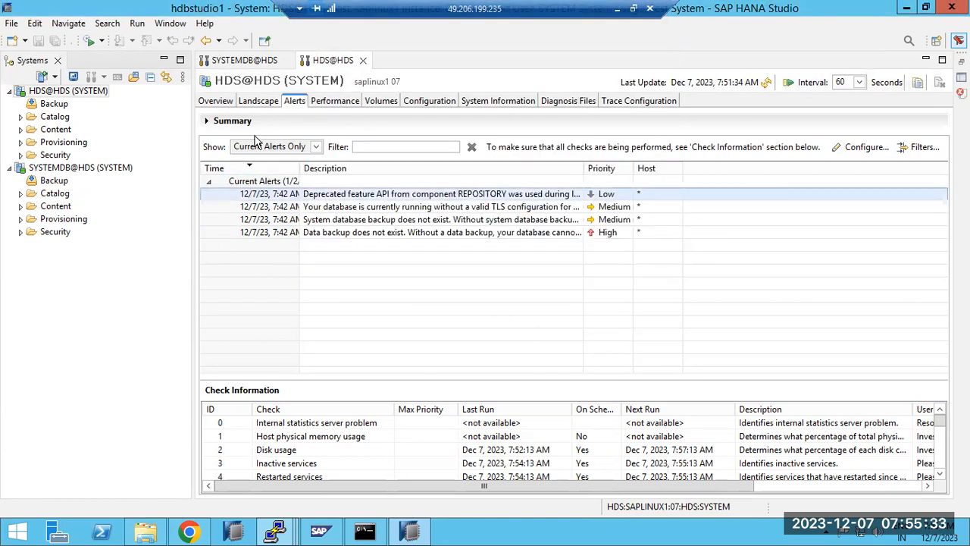
Check the system version string on the Overview, then return to the current alerts
click(219, 102)
drag(520, 209, 546, 209)
click(298, 104)
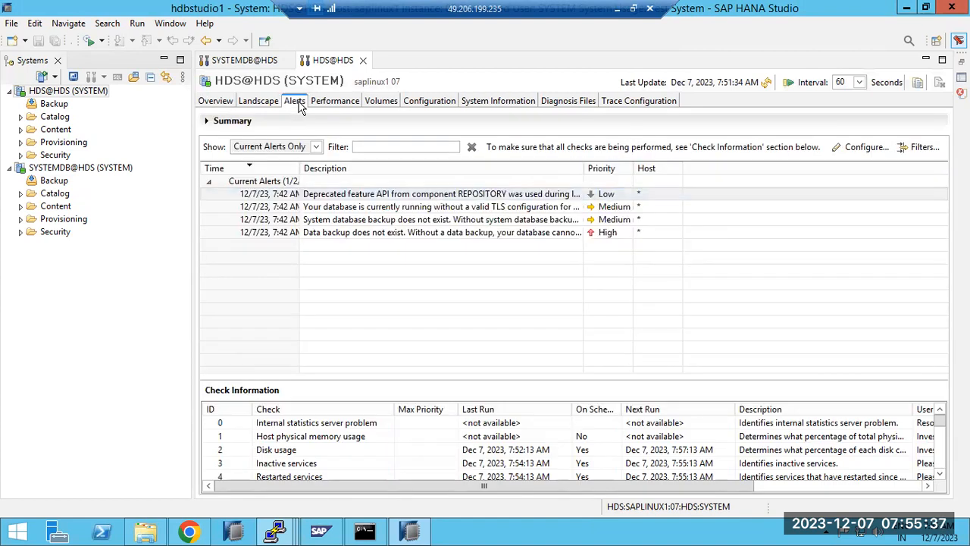
Review the TLS configuration and backup alerts, reading the TLS alert's details
click(408, 209)
click(411, 219)
click(413, 232)
click(413, 221)
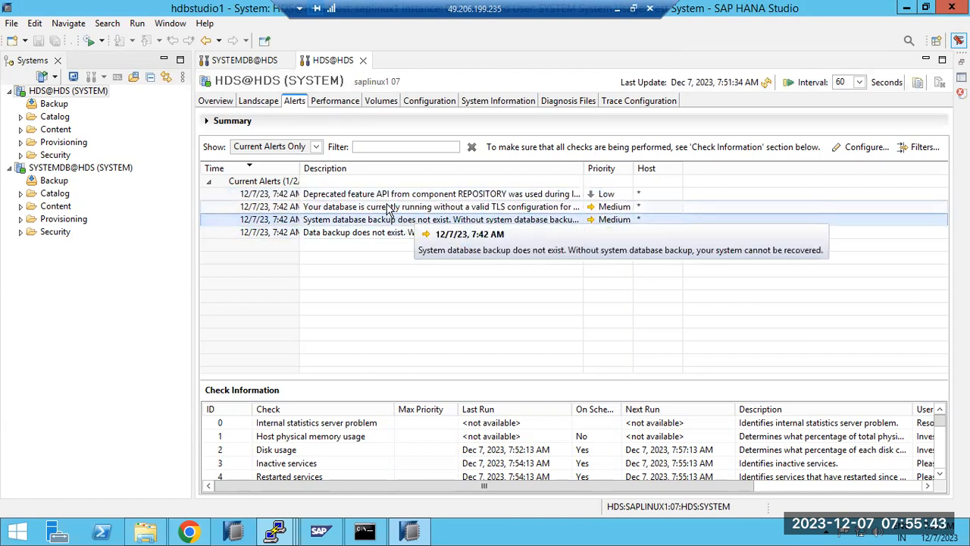
double_click(388, 209)
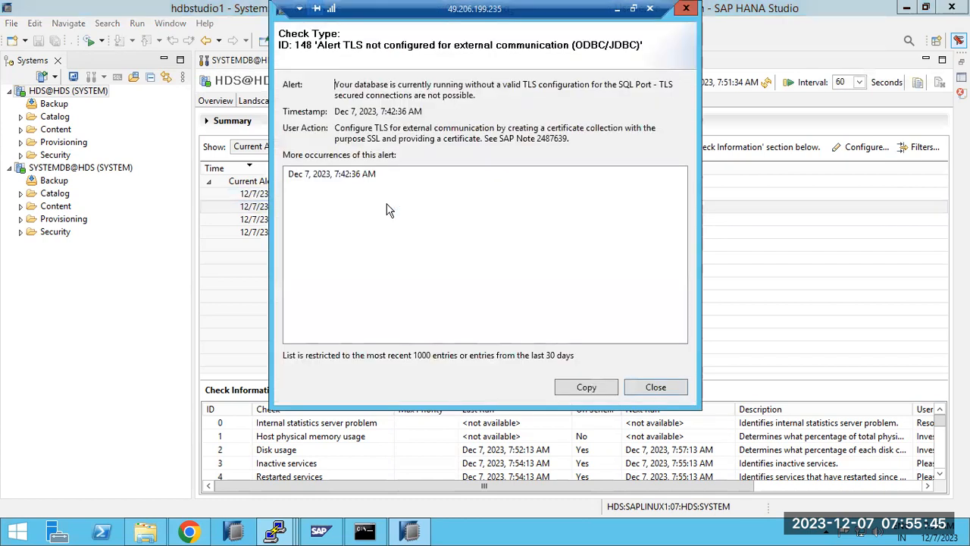
drag(528, 88, 659, 99)
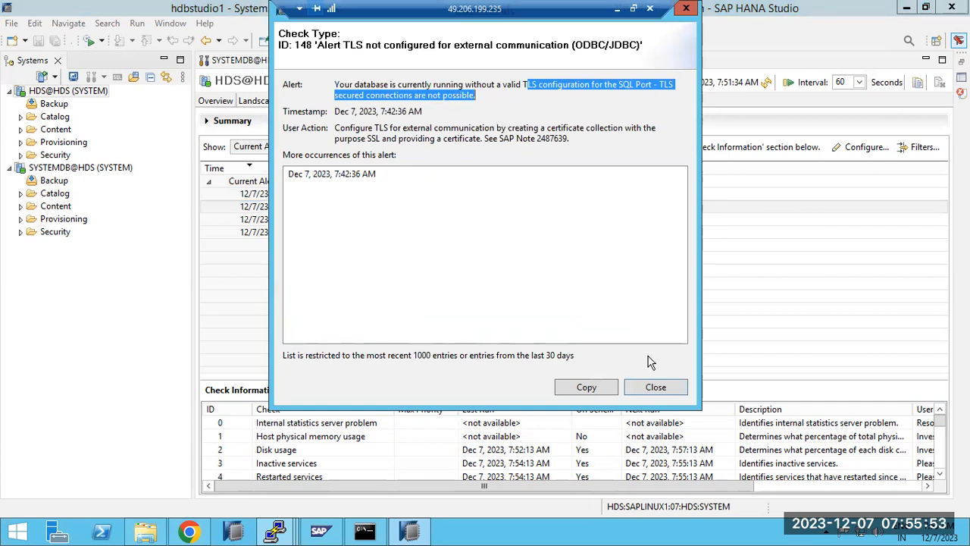
click(655, 387)
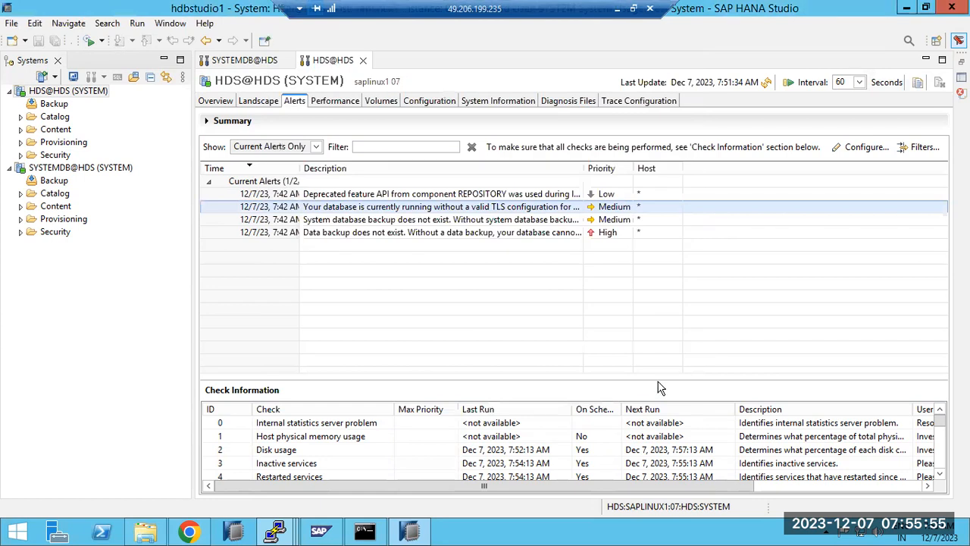
click(616, 233)
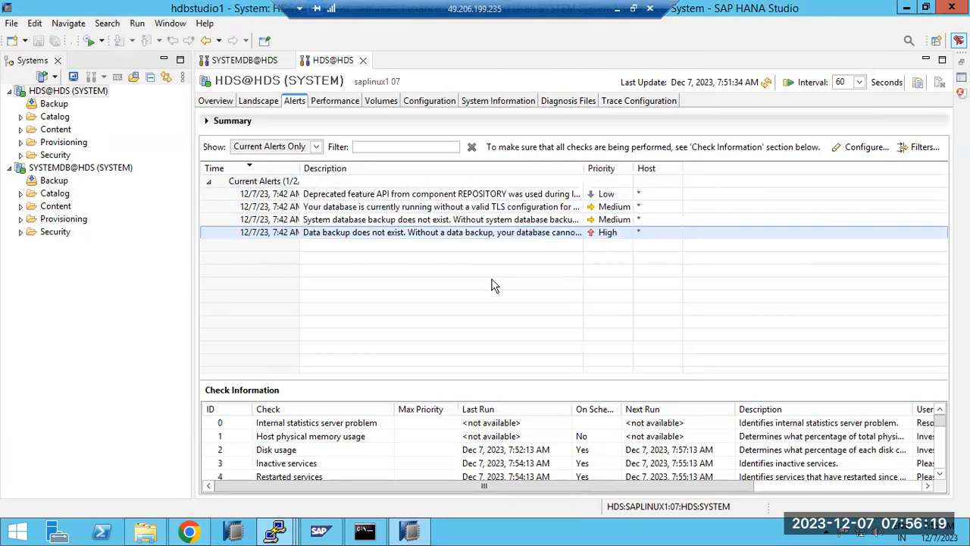
In the alert check settings, enter a no-reply sender address and SMTP server smtp.gmail.com
click(858, 150)
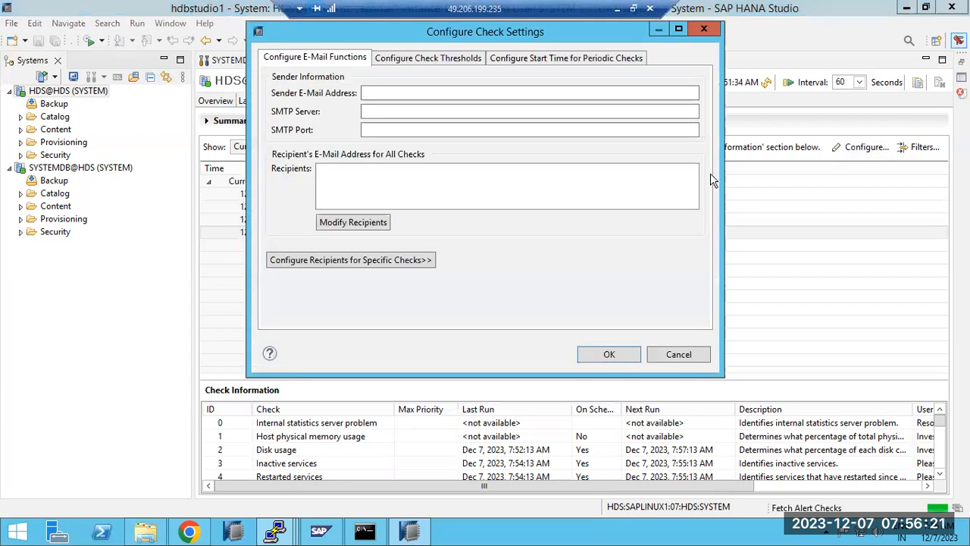
click(376, 94)
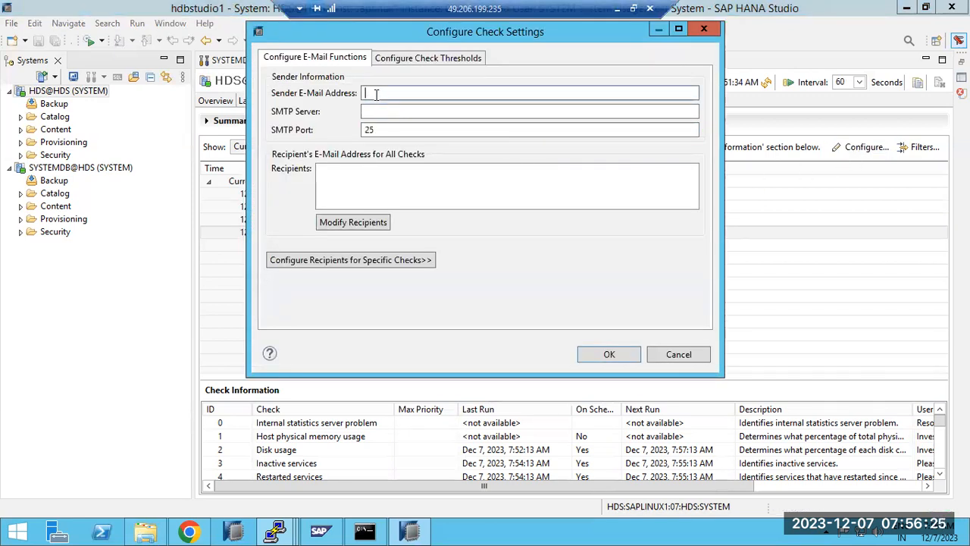
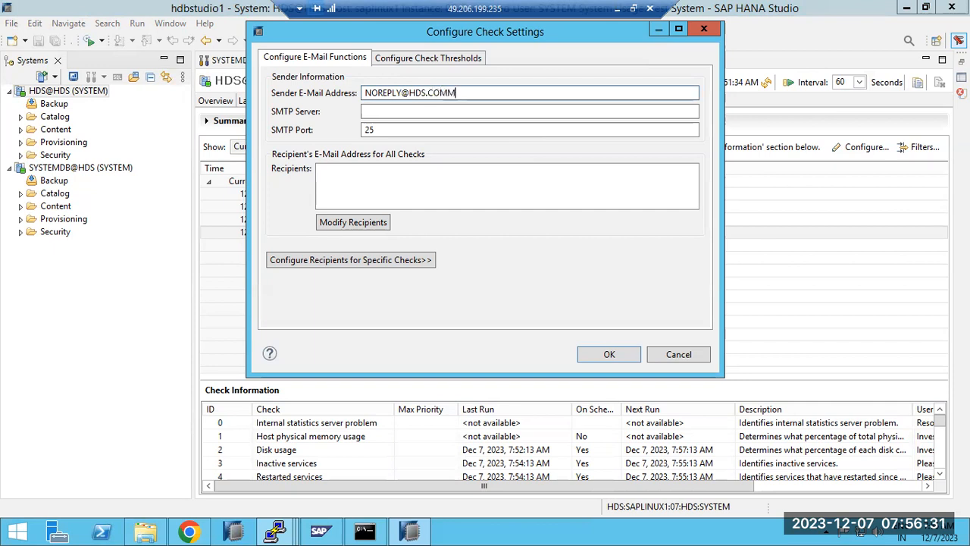
click(386, 110)
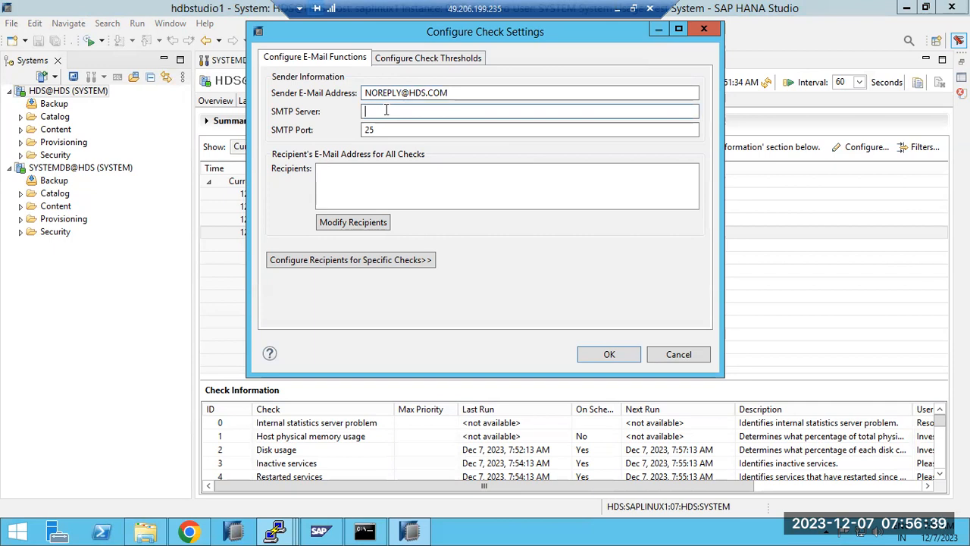
text(smtp.gmail.com)
Add a recipient e-mail address for all checks and save the notification settings
click(356, 222)
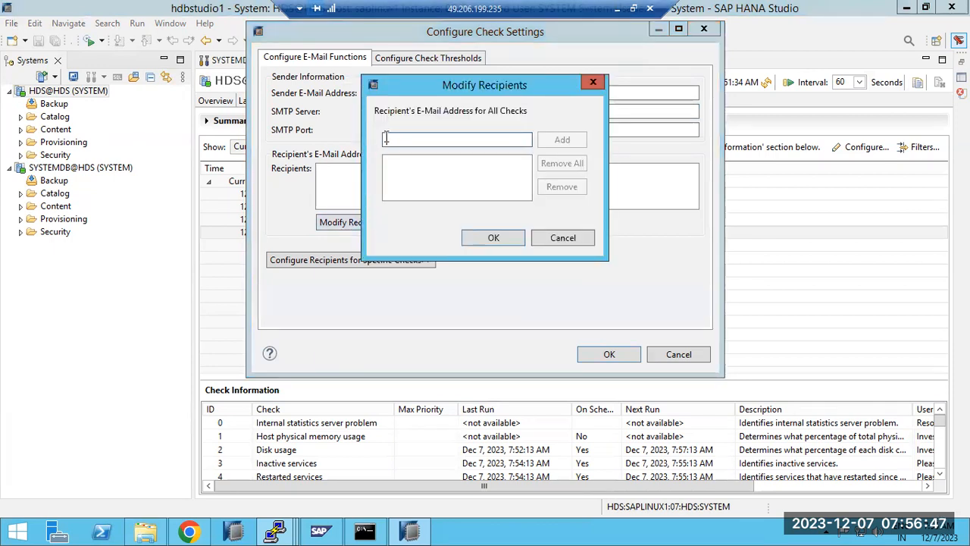
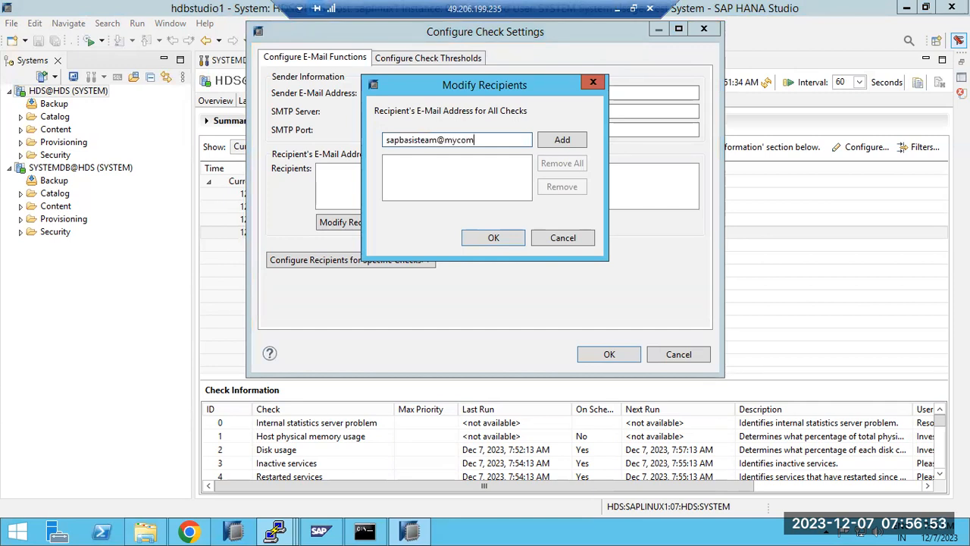
click(559, 140)
click(494, 237)
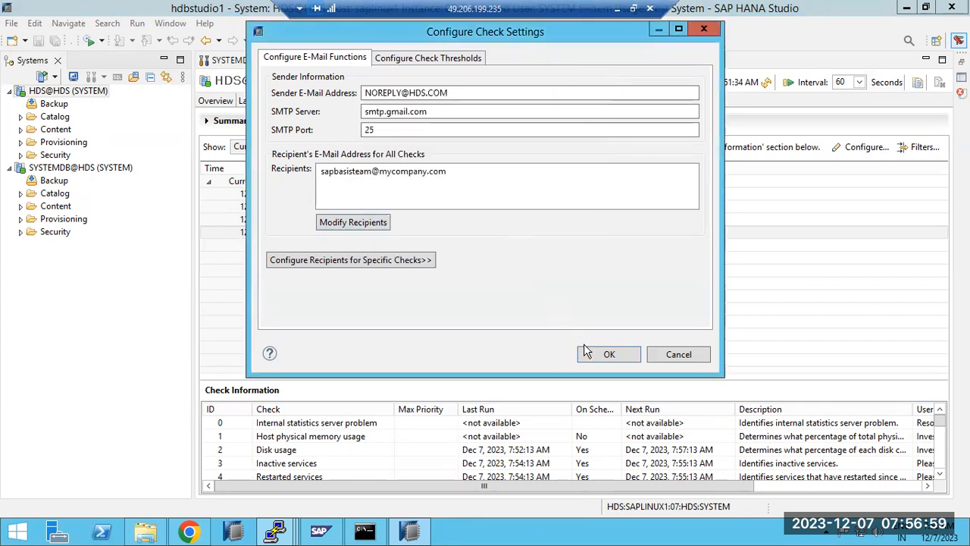
click(611, 354)
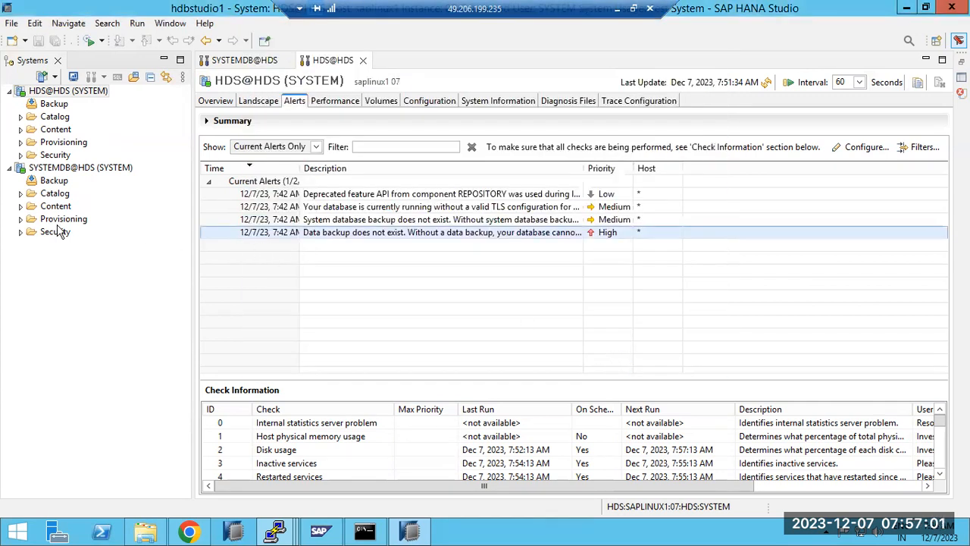
Reopen the check settings to review the recipients and per-check recipient options, closing without saving
click(336, 221)
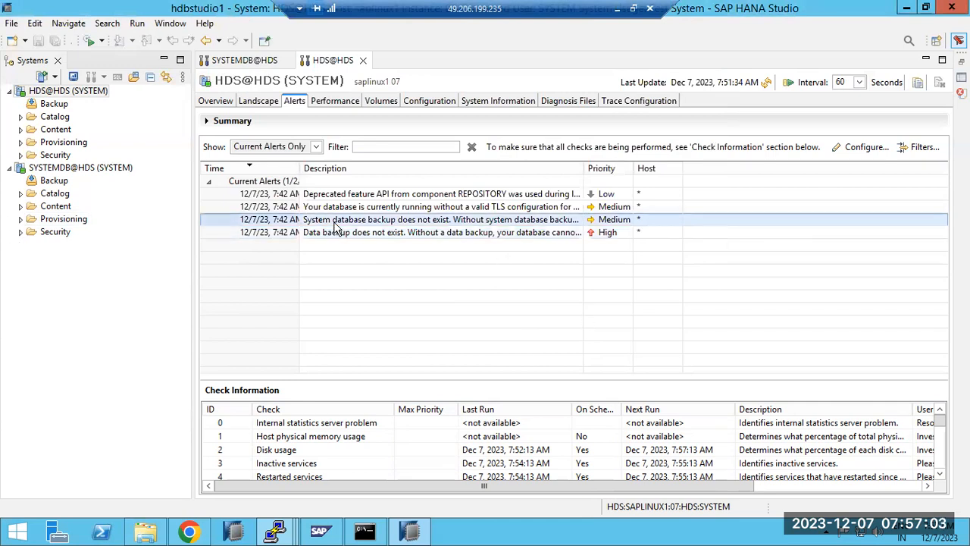
click(861, 152)
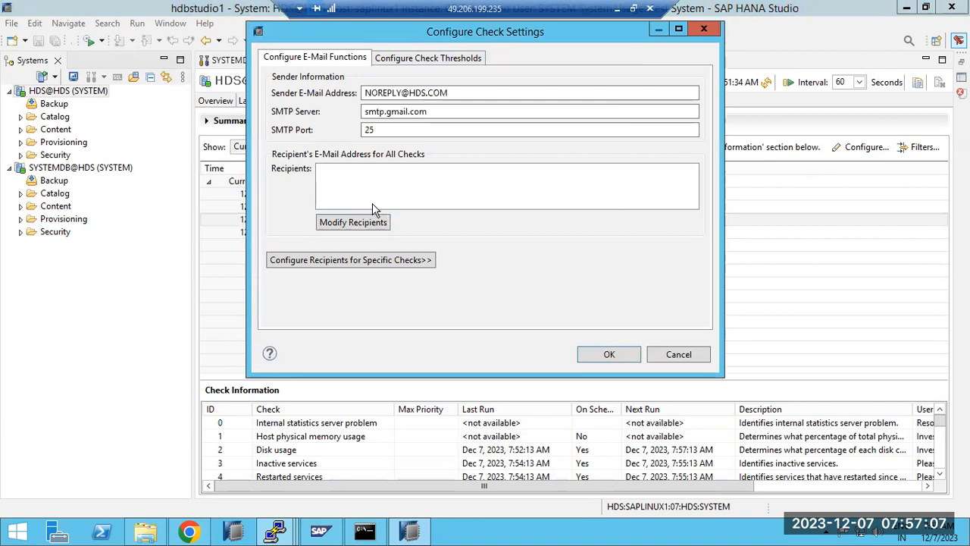
click(337, 222)
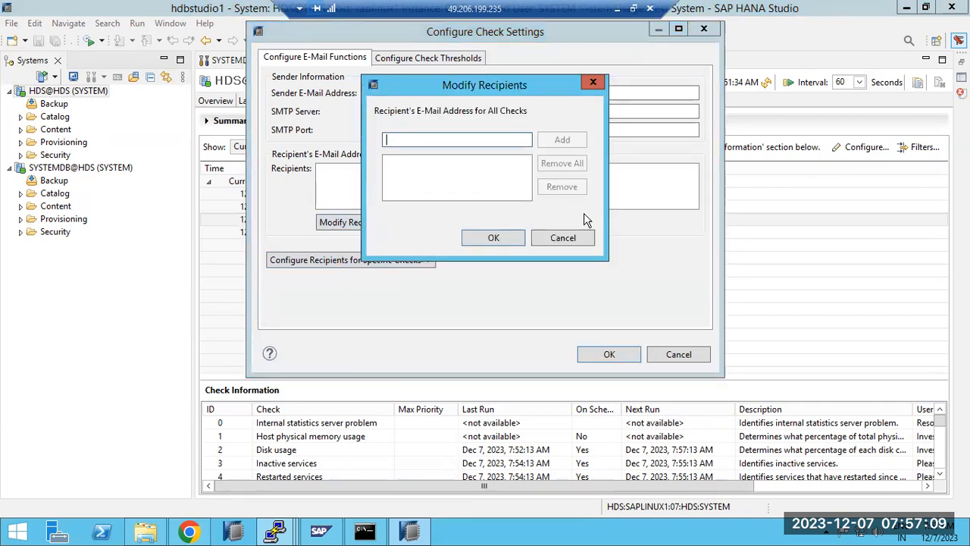
click(572, 235)
click(405, 262)
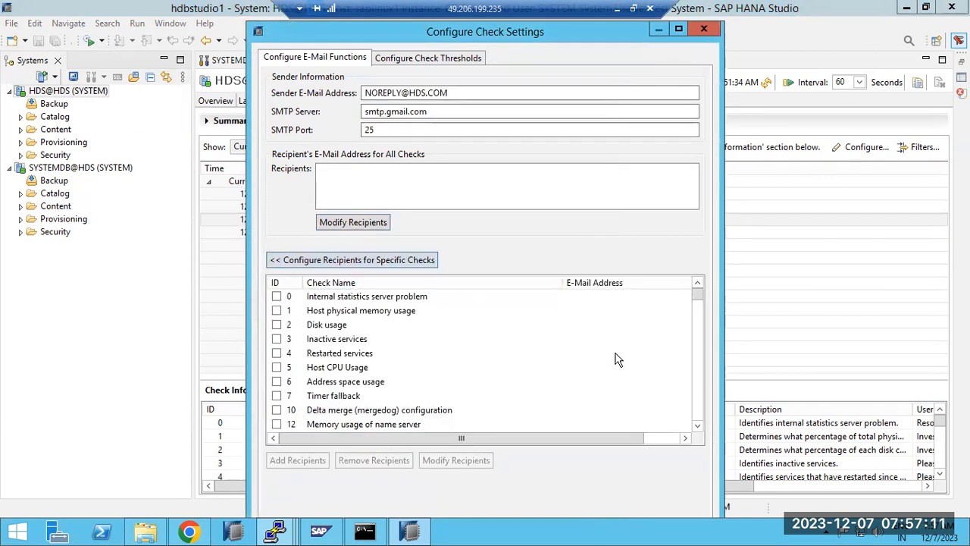
click(705, 28)
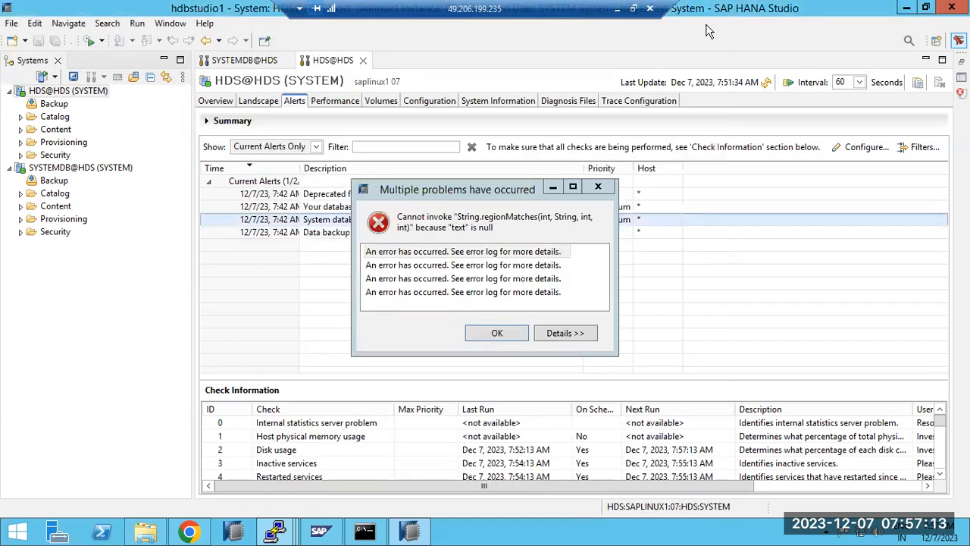
Dismiss the 'Multiple problems have occurred' error with OK
click(507, 333)
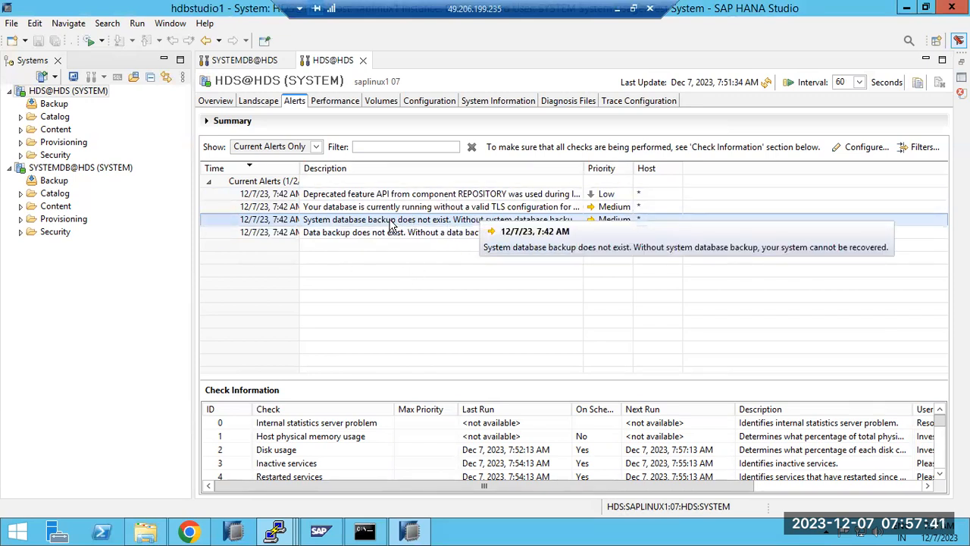
Refresh SYSTEMDB and browse the Host physical memory, Disk usage and Address space usage checks
click(244, 60)
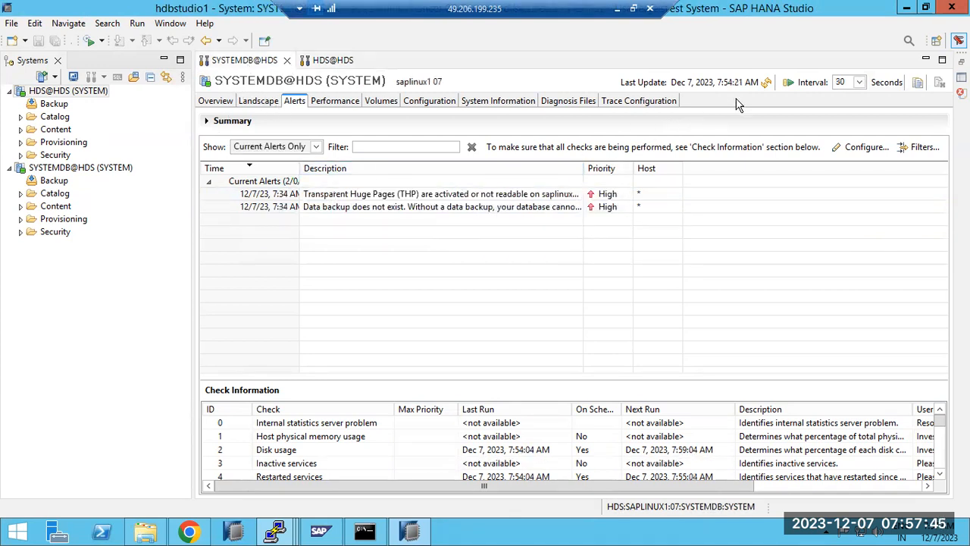
click(767, 83)
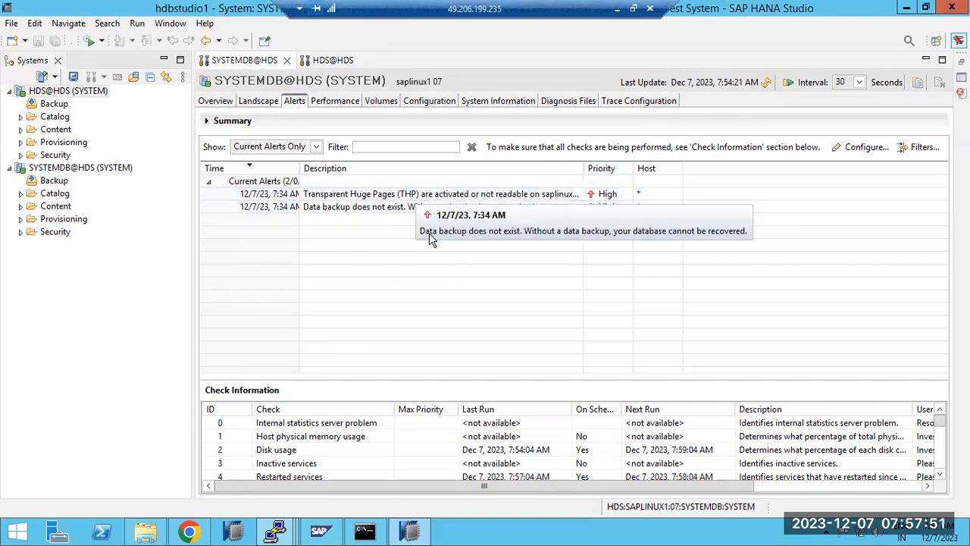
click(306, 438)
mouse_move(304, 441)
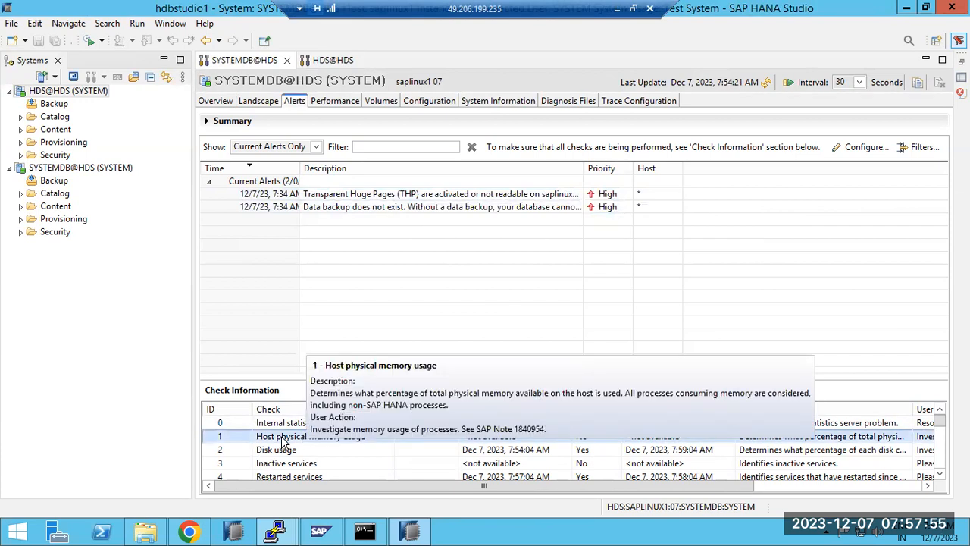
click(284, 449)
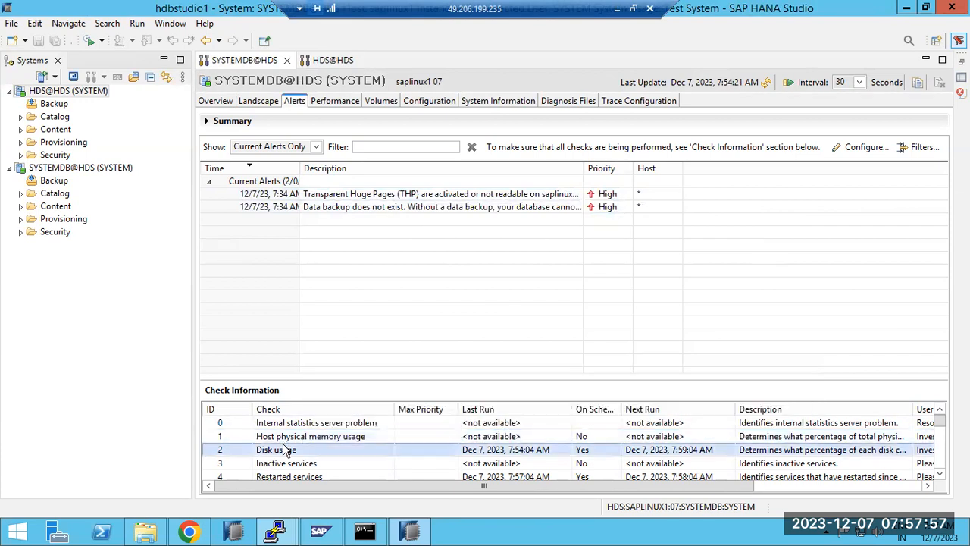
click(288, 468)
scroll(288, 469, down, 1)
click(288, 468)
scroll(288, 469, down, 1)
scroll(288, 468, down, 15)
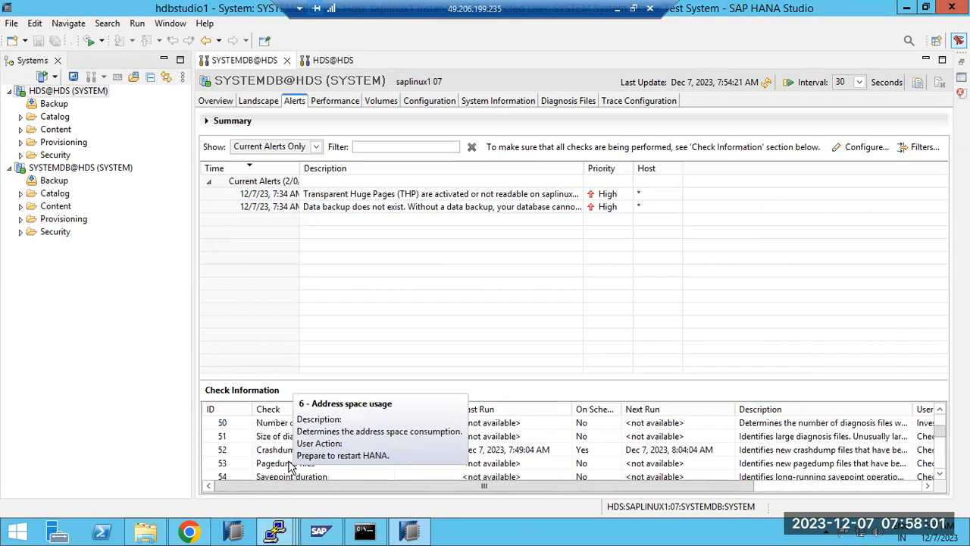
scroll(291, 466, down, 5)
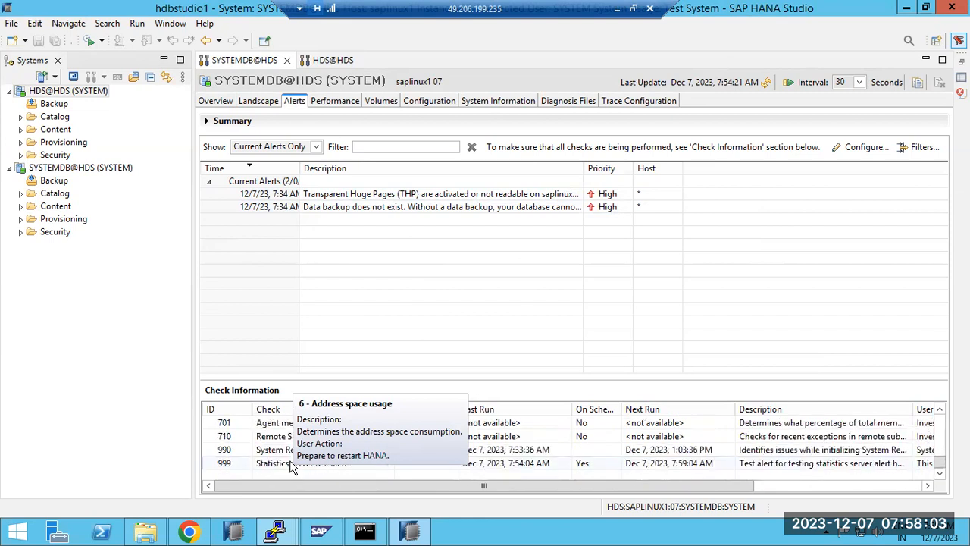
scroll(290, 465, up, 20)
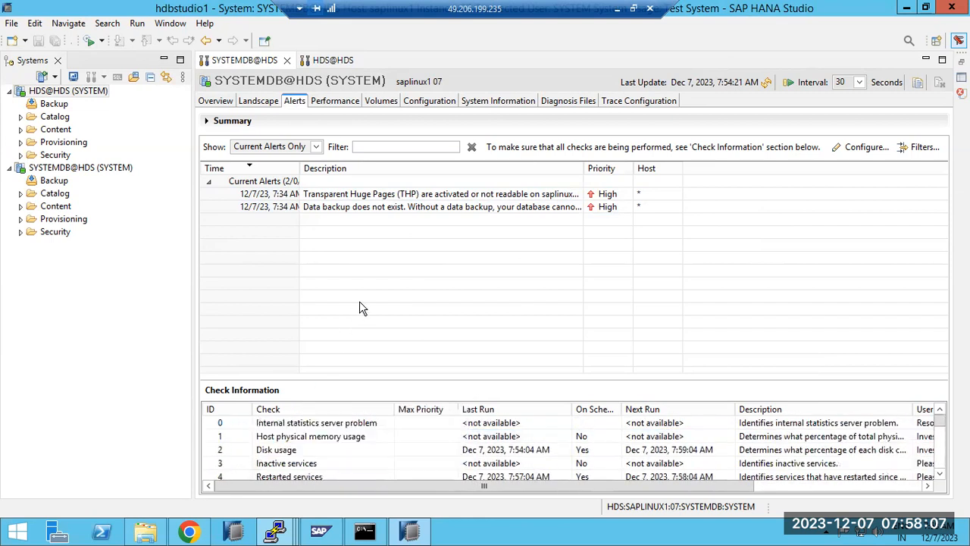
Glance at the running services, then show the HDS@HDS tenant's four alerts
click(262, 102)
click(295, 101)
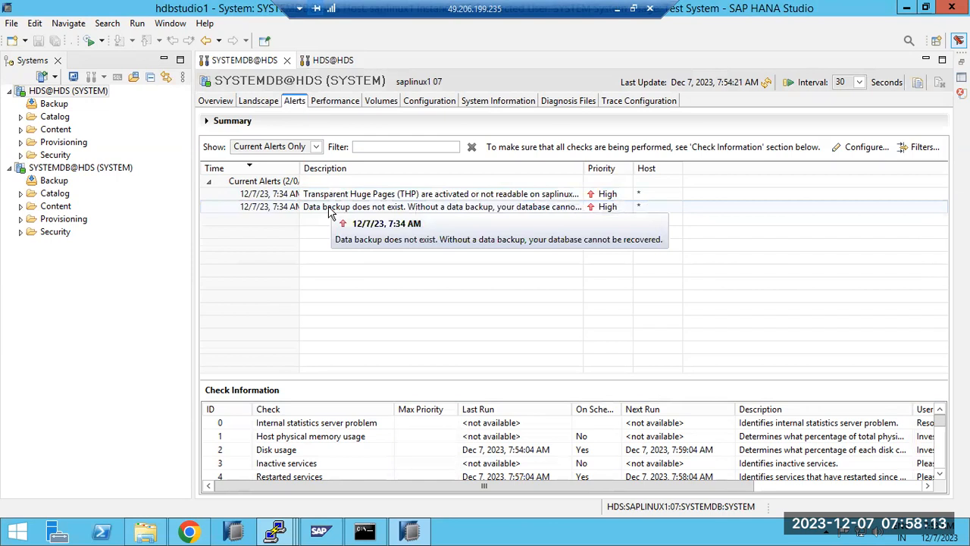
click(322, 62)
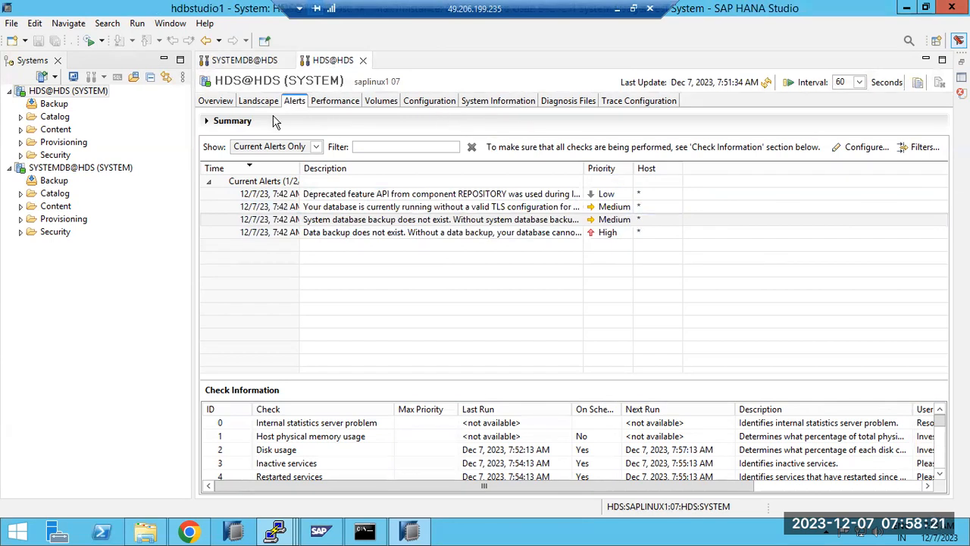
Look through HDS@HDS's Overview, Landscape services and performance threads, then its alerts
click(220, 103)
click(262, 104)
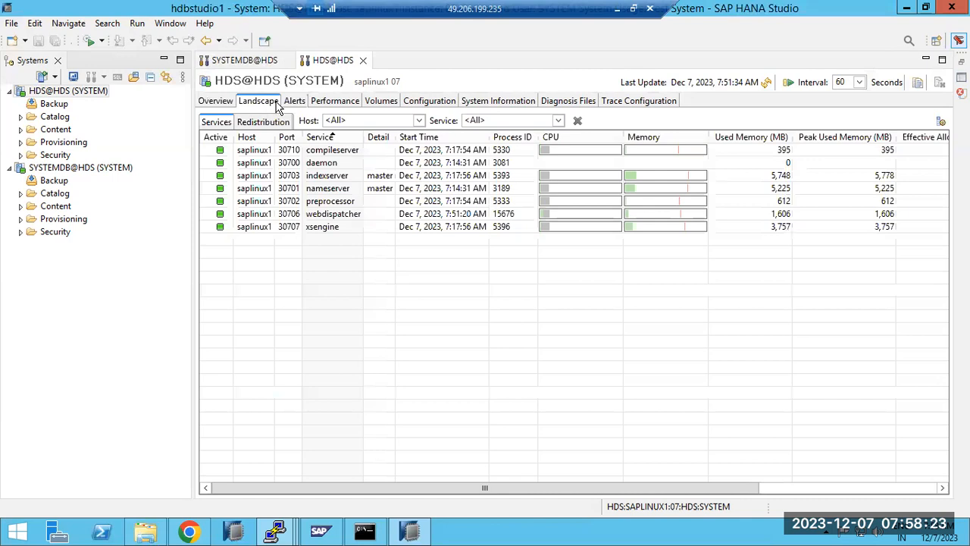
click(314, 100)
click(297, 101)
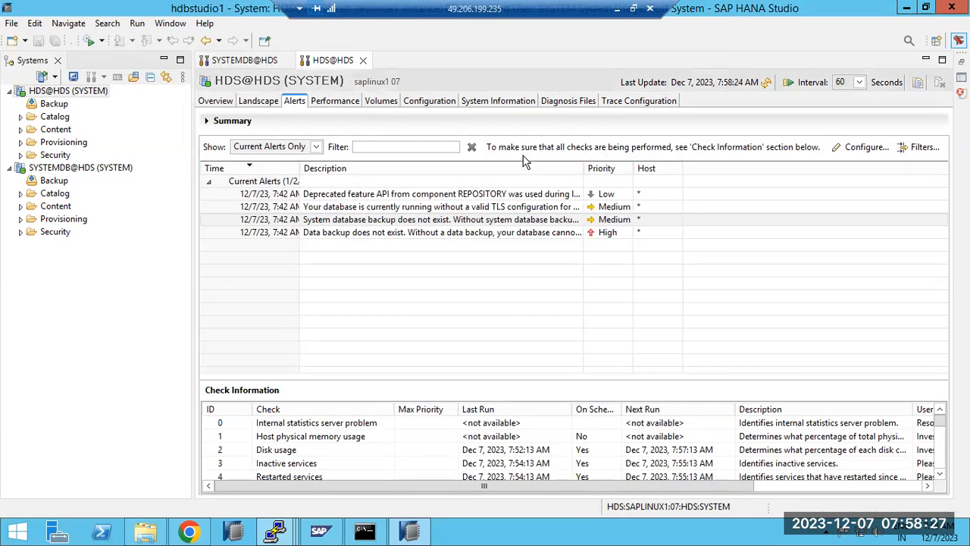
click(222, 101)
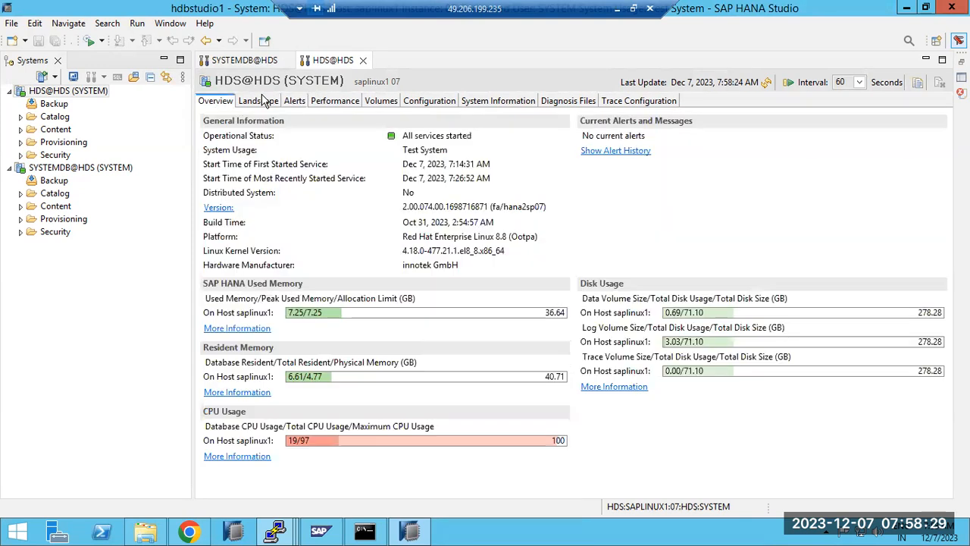
click(262, 101)
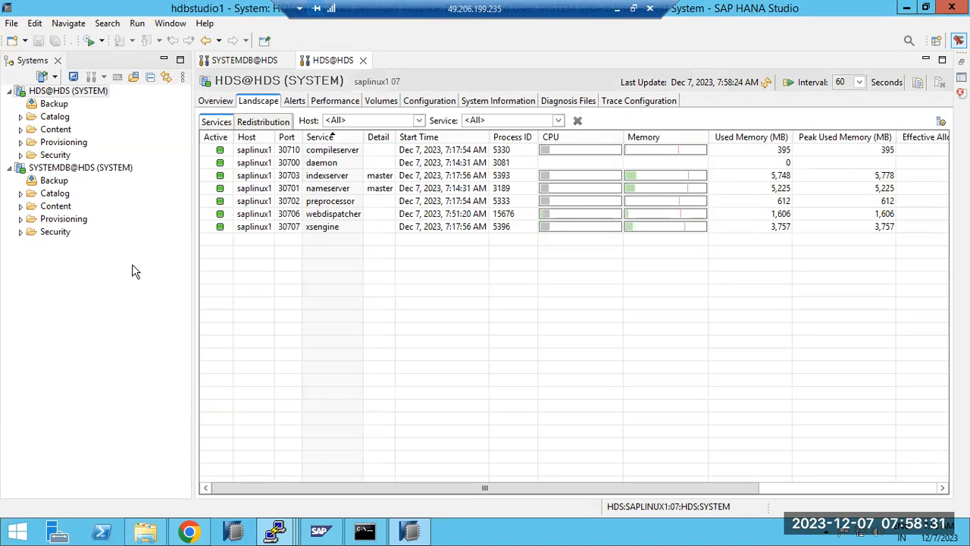
Check the third PuTTY terminal session, then revisit the database Overview, Landscape and Alerts
mouse_move(278, 533)
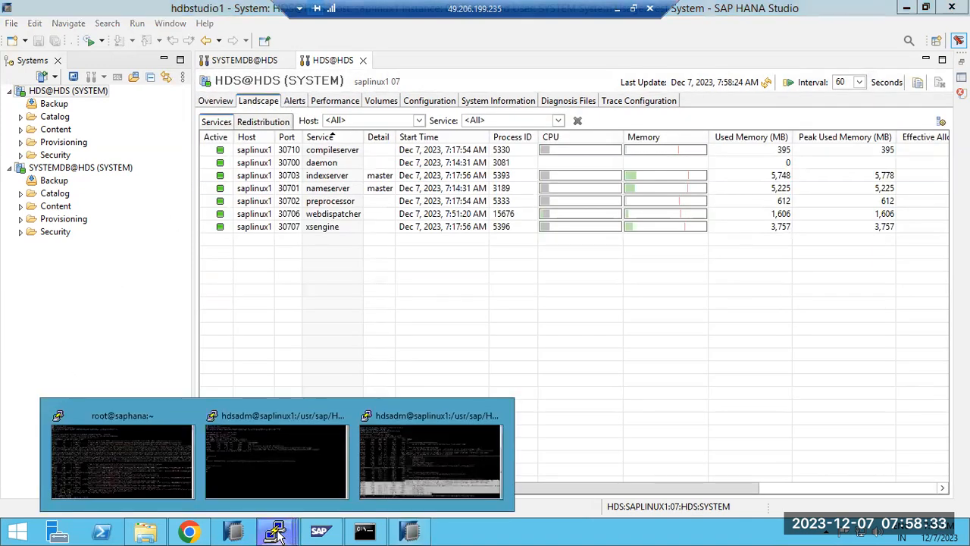
click(388, 470)
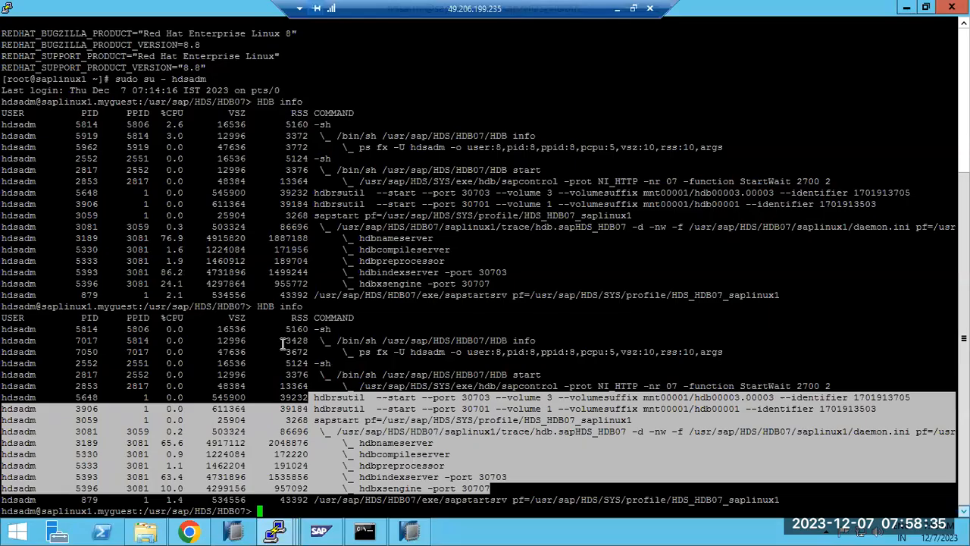
click(415, 533)
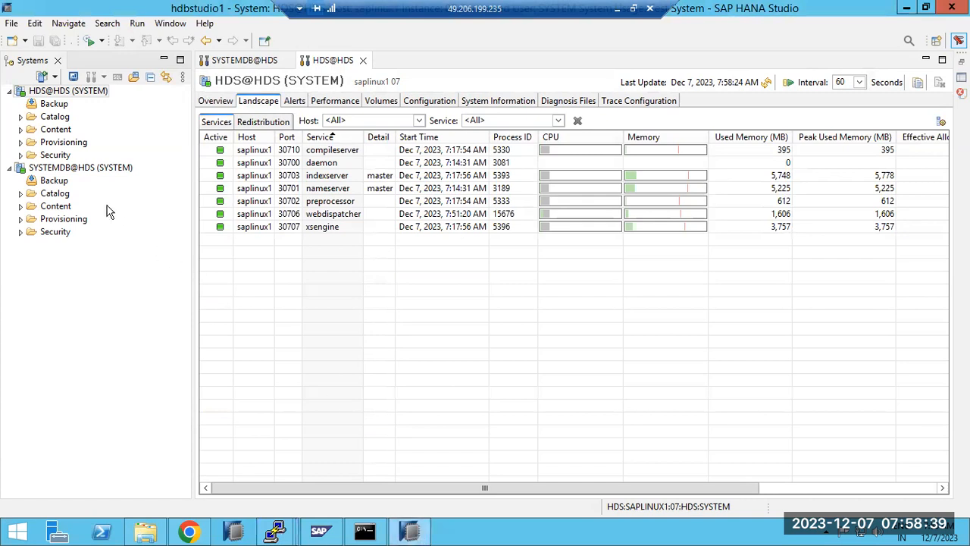
click(218, 104)
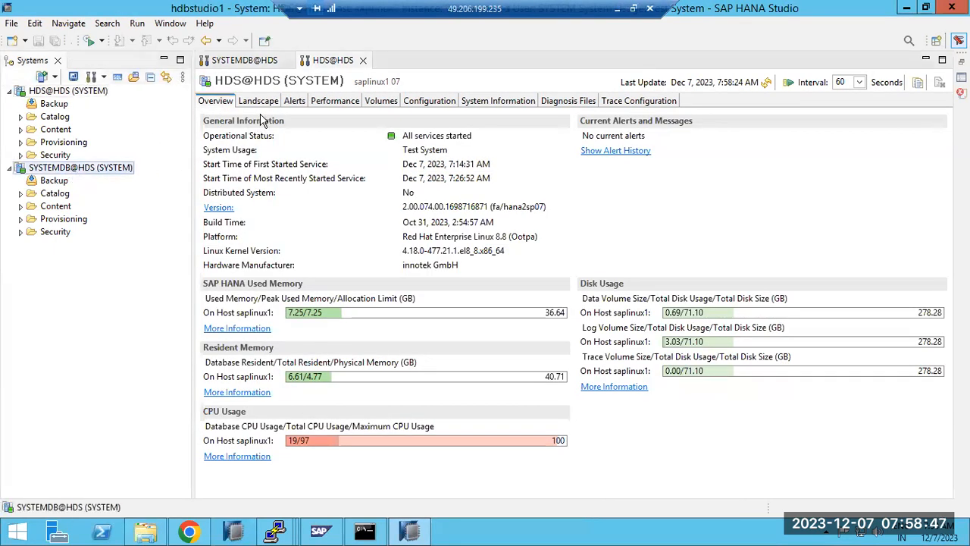
click(258, 103)
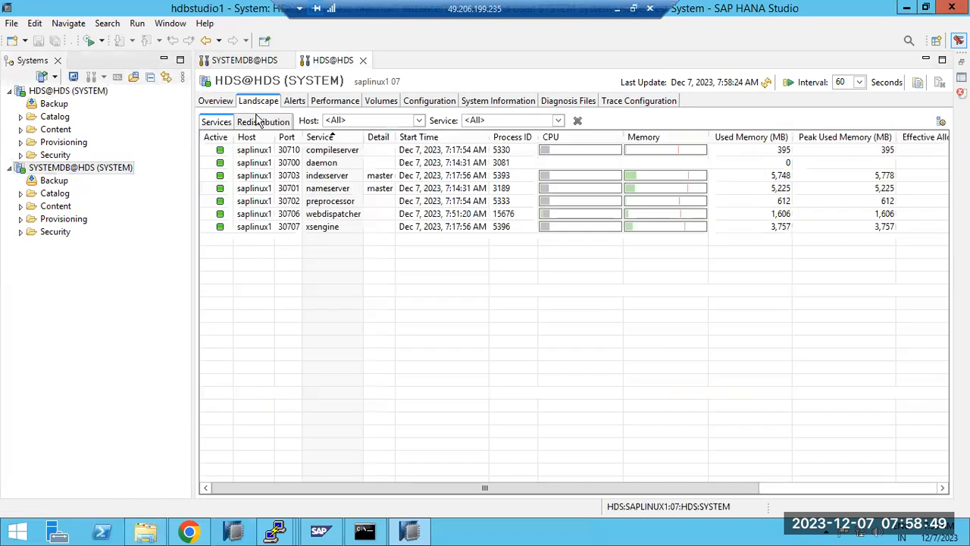
click(297, 102)
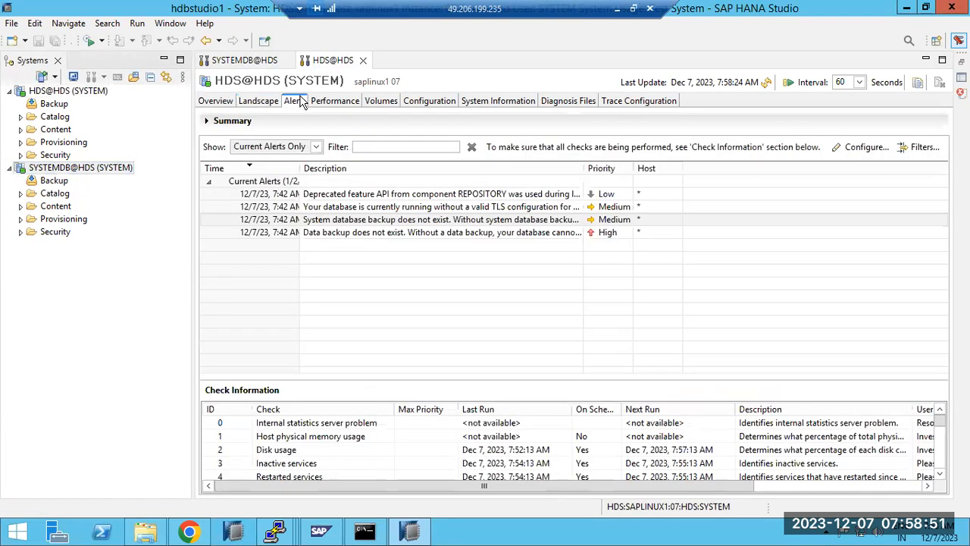
Review the HDB info output in the terminal, then show SYSTEMDB@HDS's two High-priority alerts
click(410, 535)
mouse_move(277, 535)
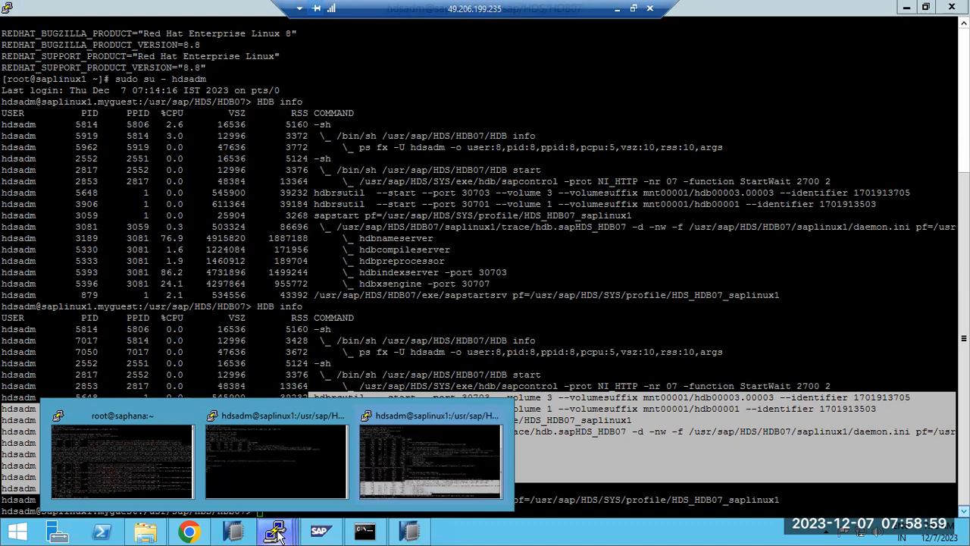
click(410, 534)
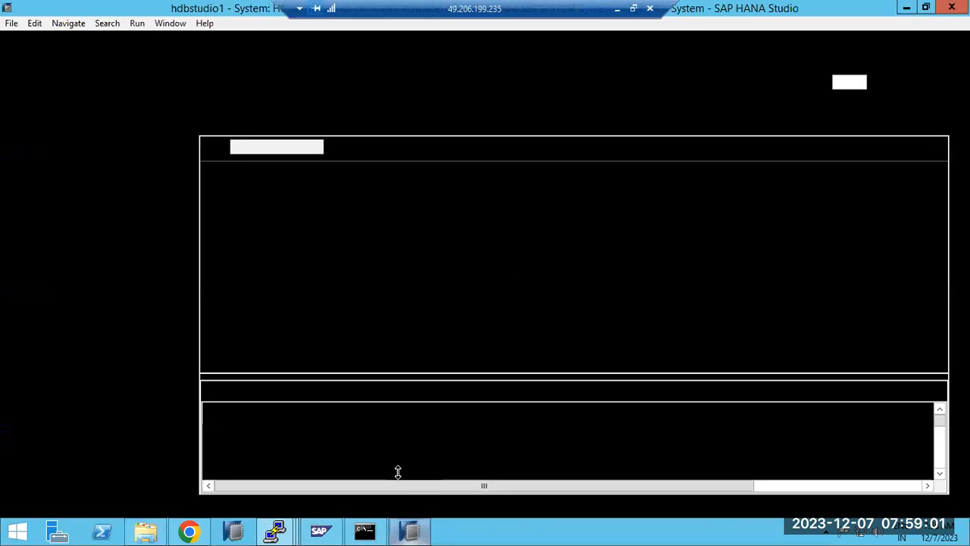
click(254, 61)
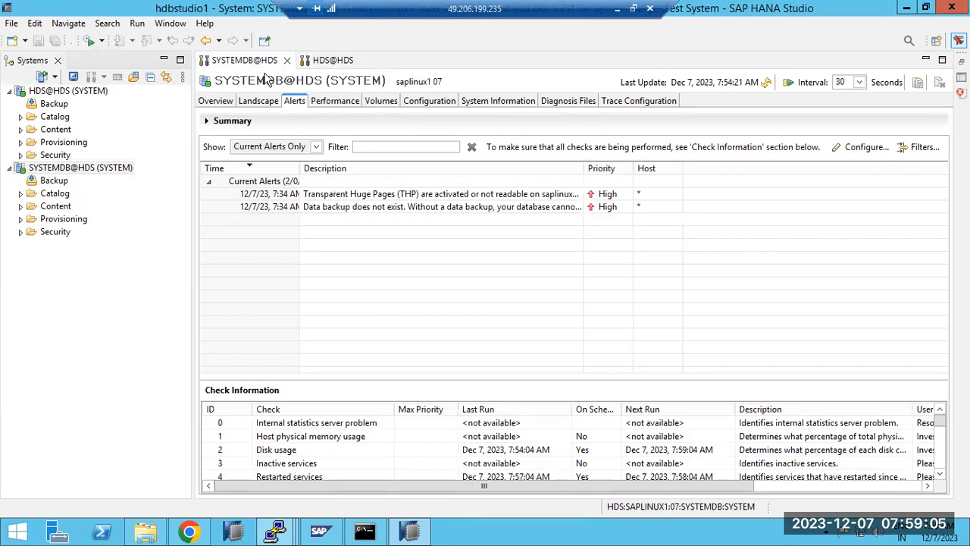
Cancel check settings on both systems, dismiss the error, and expand HDS@HDS's 1 High/2 Medium/1 Low summary
click(863, 147)
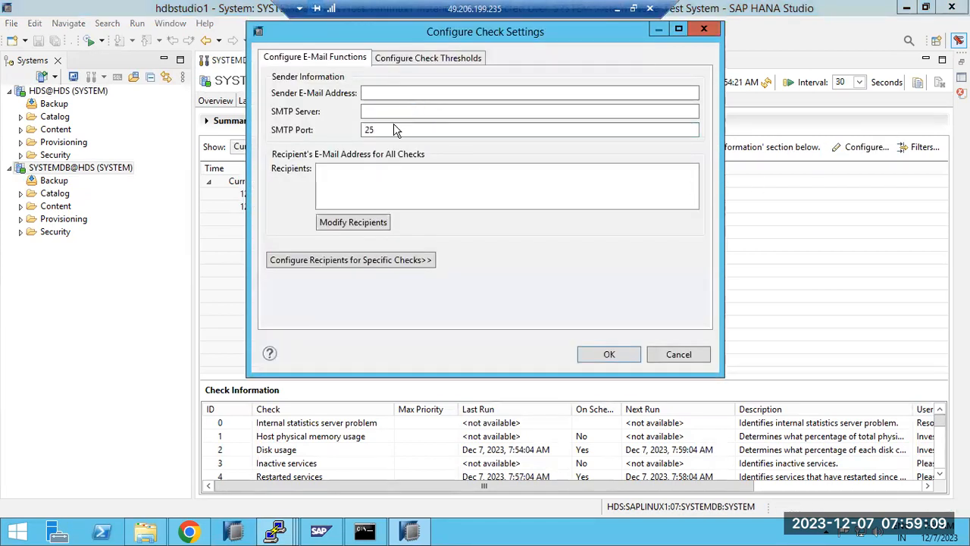
click(677, 356)
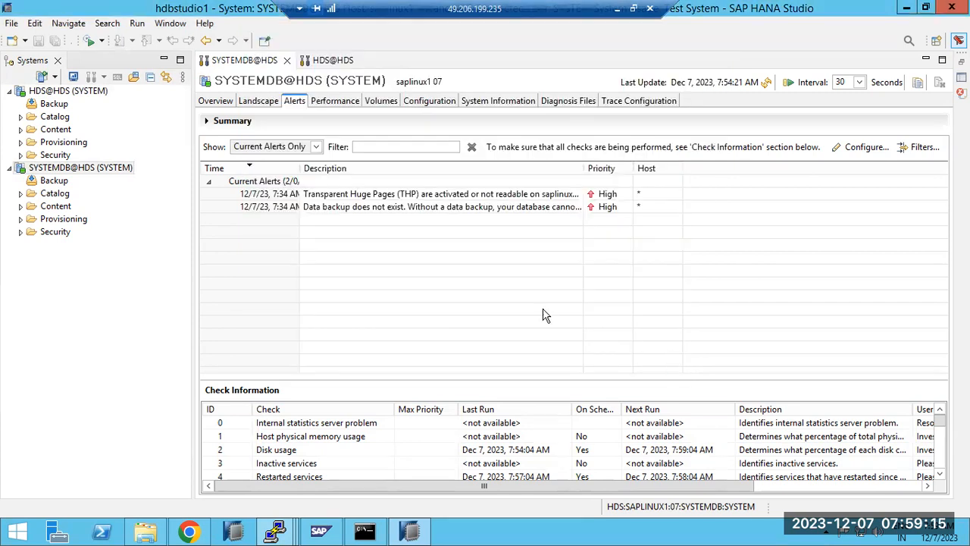
click(330, 65)
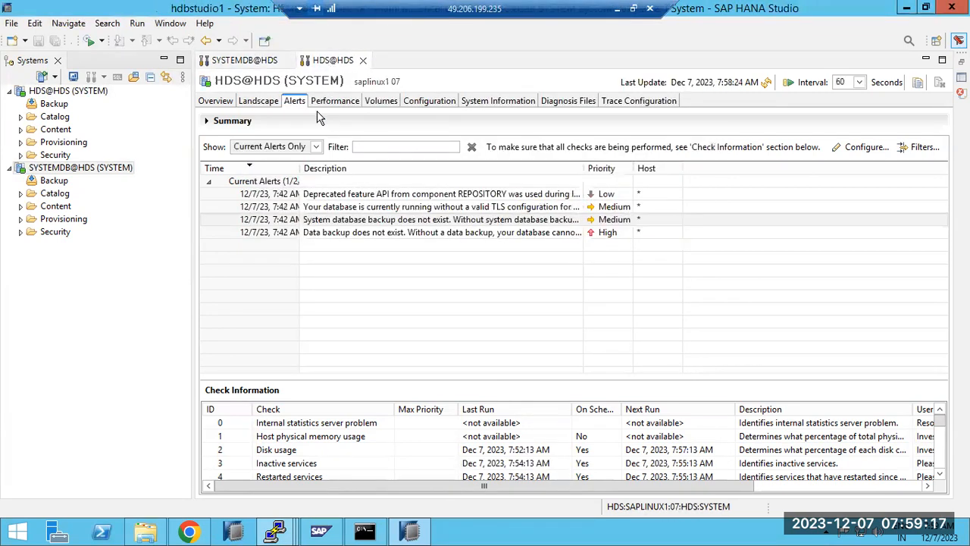
click(862, 147)
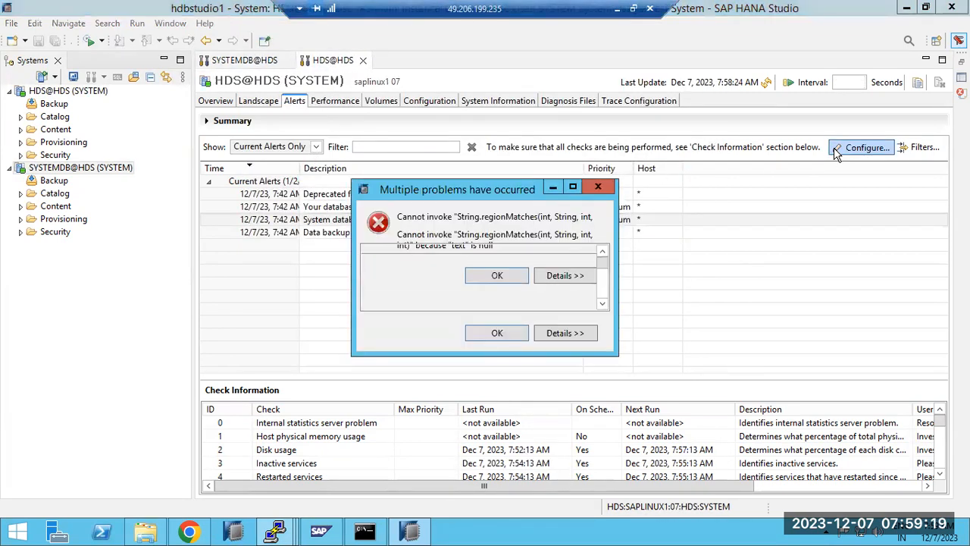
click(682, 355)
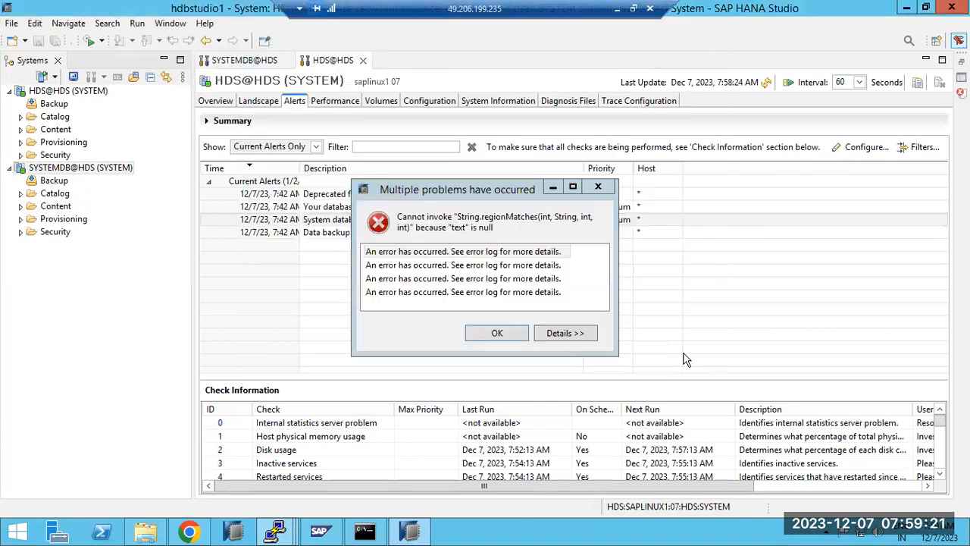
click(497, 333)
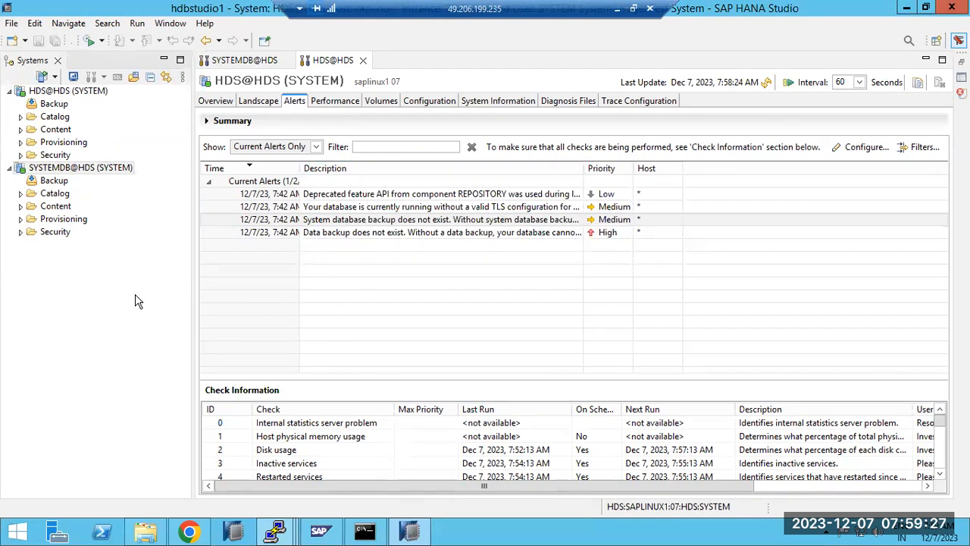
click(206, 121)
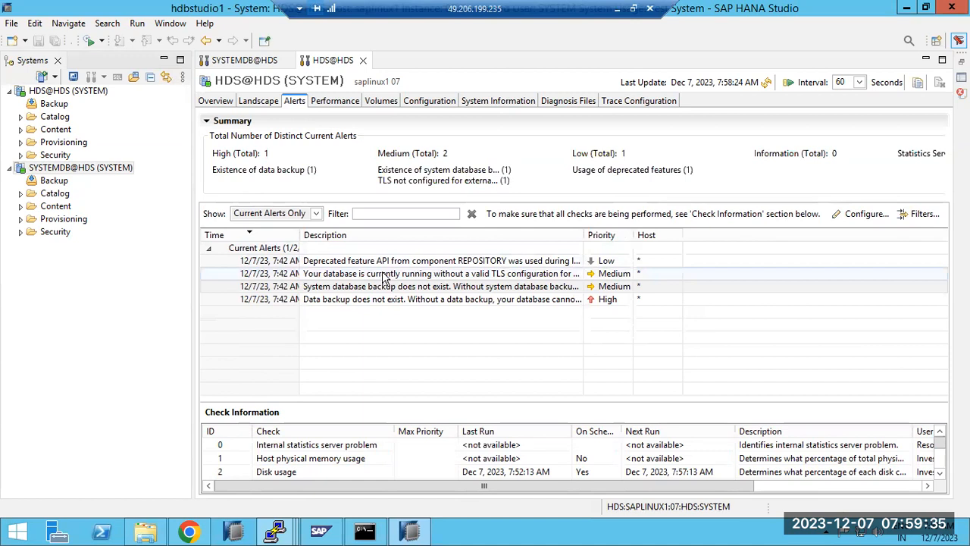
click(207, 122)
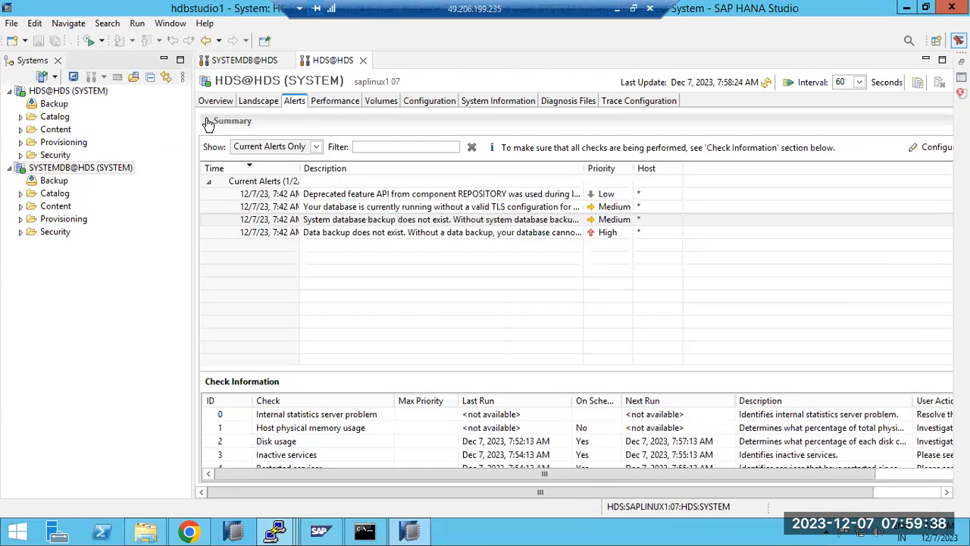
click(535, 237)
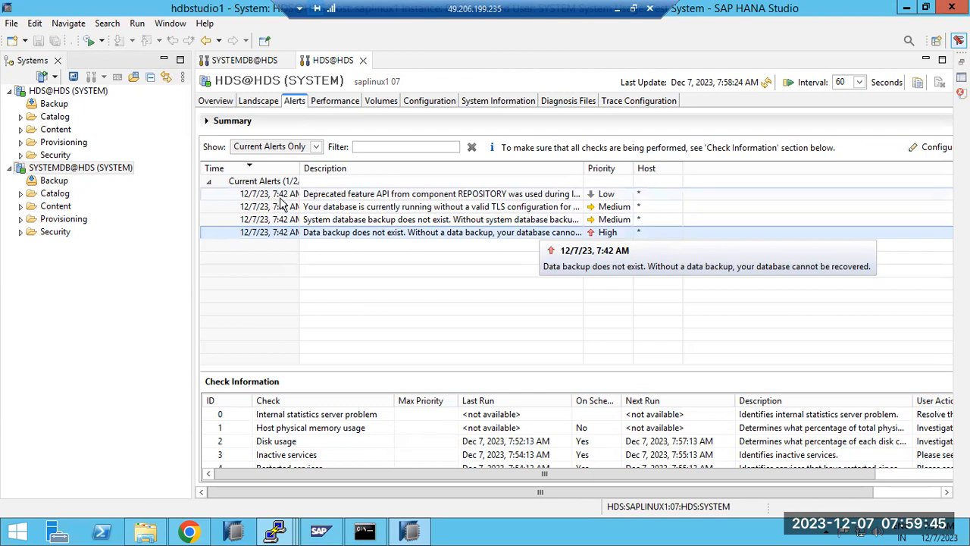
double_click(360, 195)
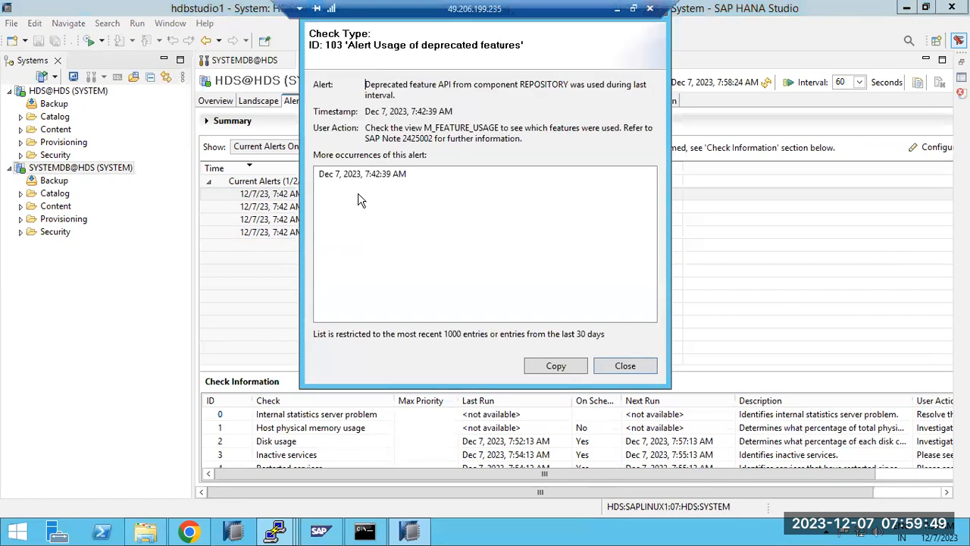
drag(387, 84, 437, 85)
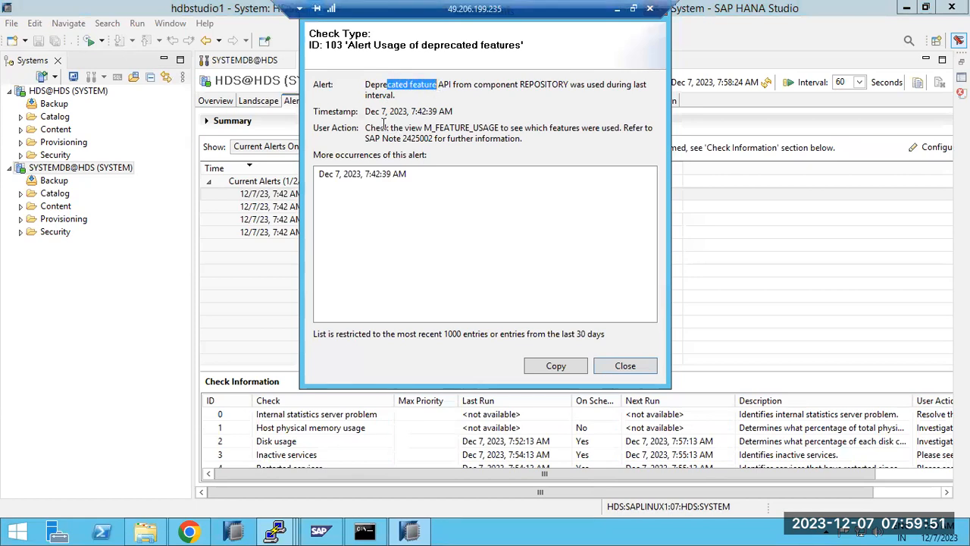
drag(367, 127, 501, 126)
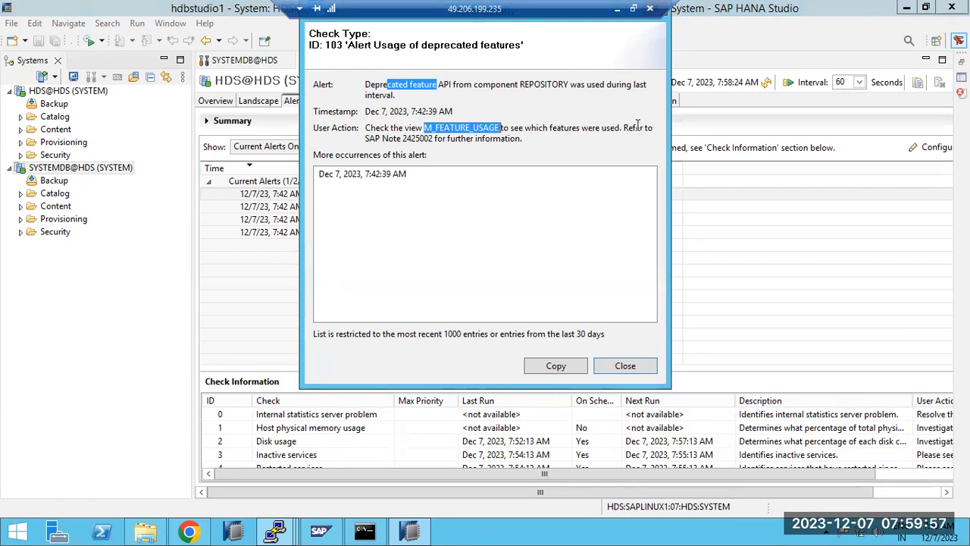
double_click(414, 138)
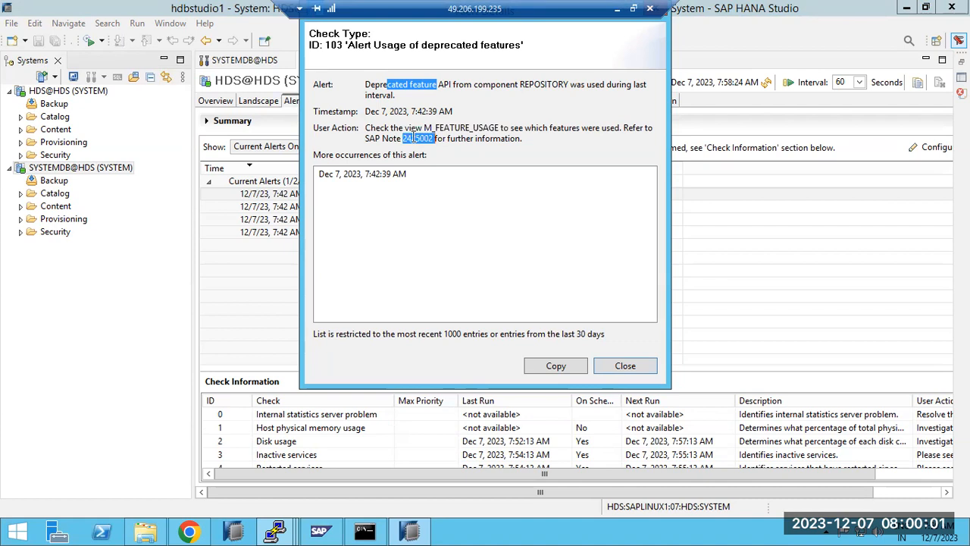
click(626, 367)
double_click(338, 208)
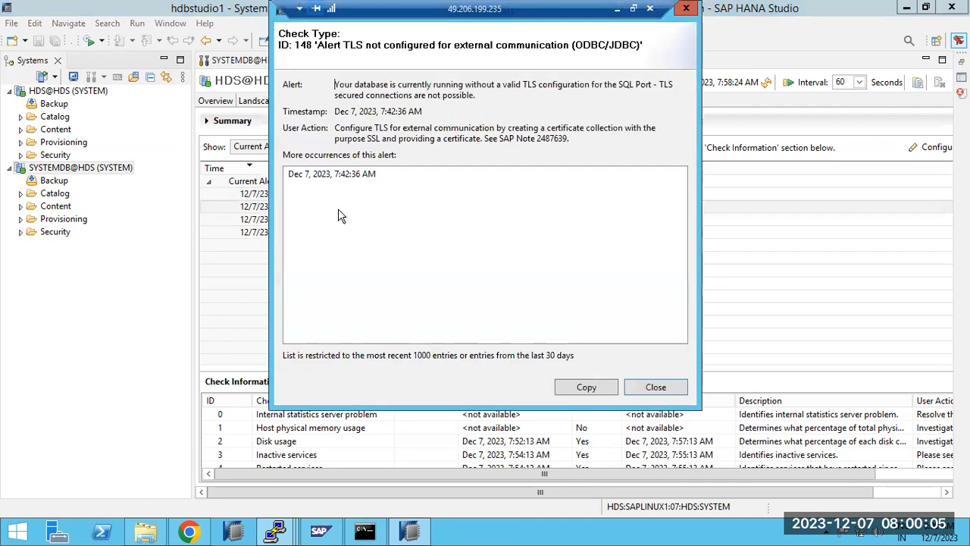
drag(350, 127, 599, 153)
click(650, 388)
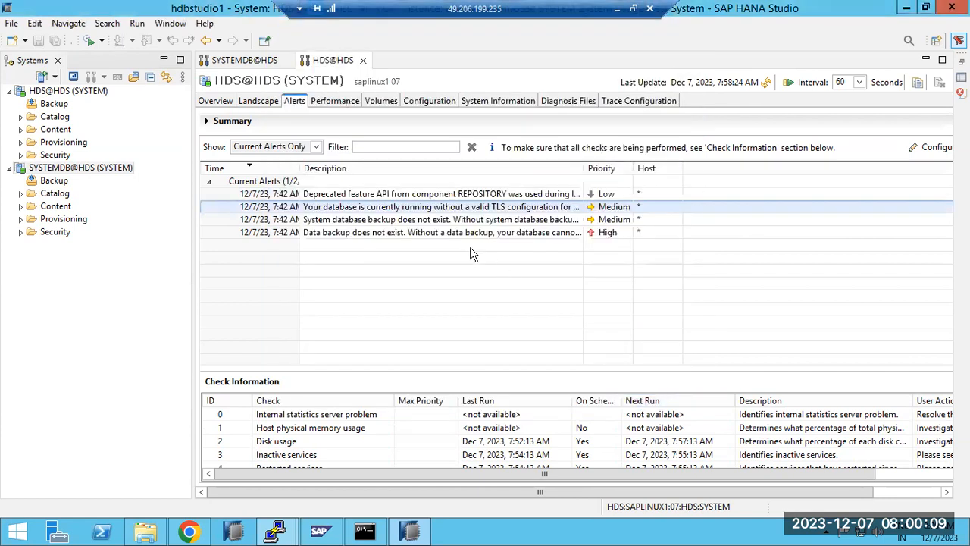
drag(384, 134, 548, 141)
click(623, 362)
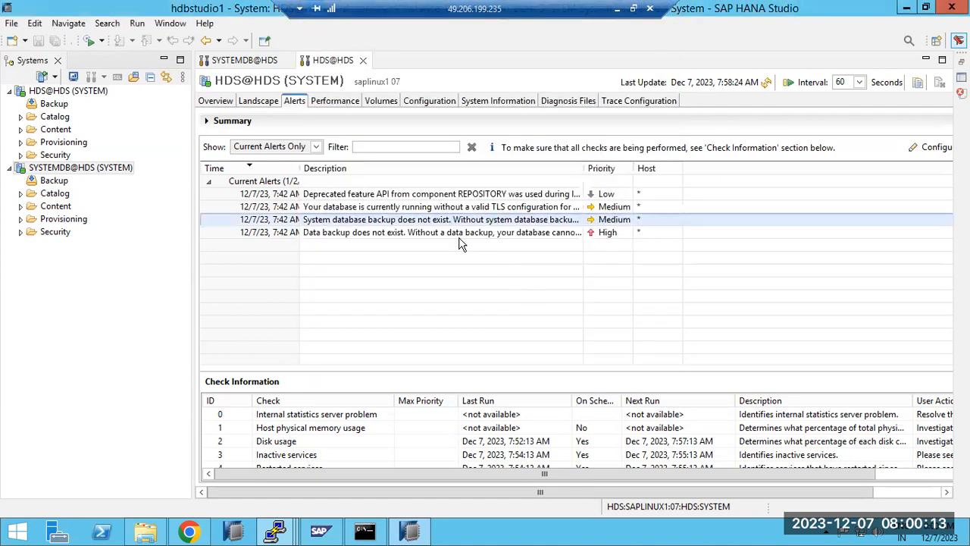
double_click(376, 232)
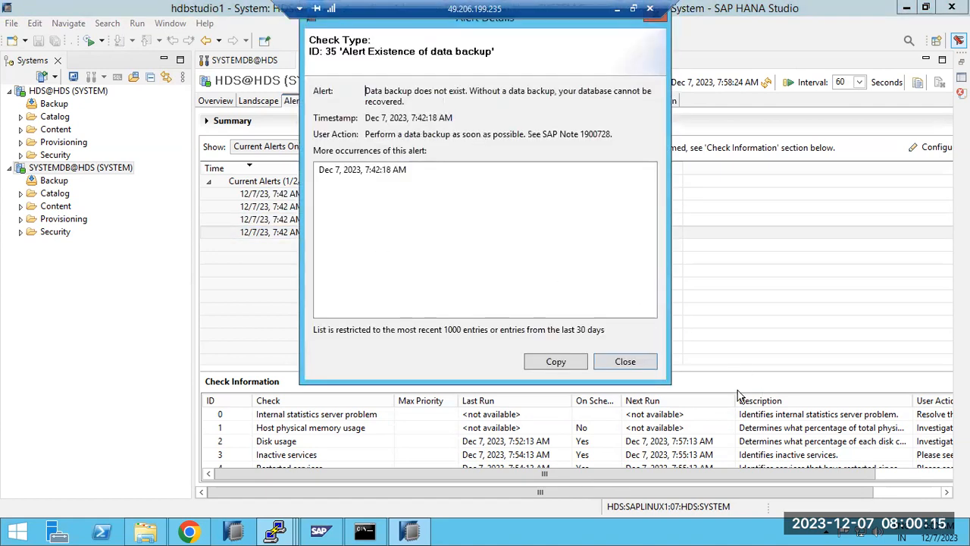
click(633, 361)
click(394, 209)
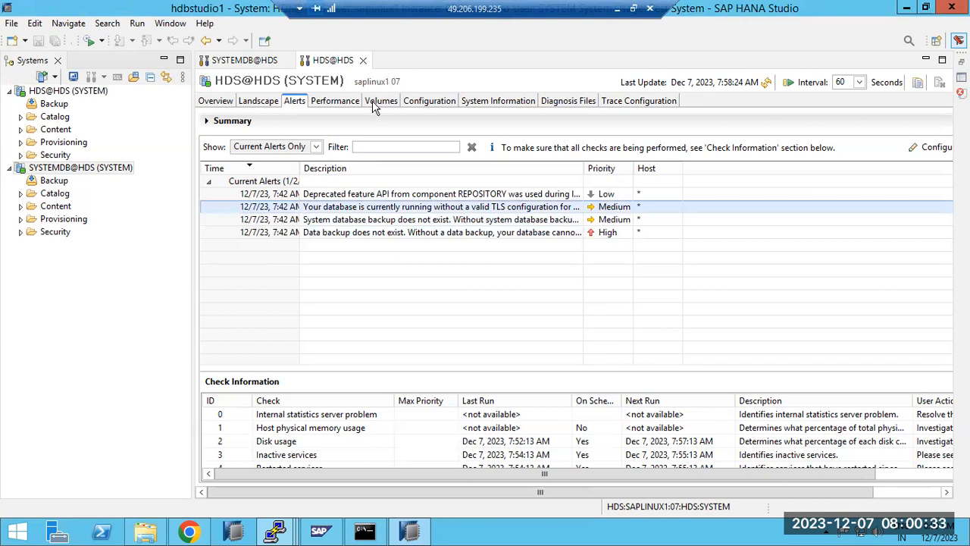
Show the HDS Overview, collapse its panes, then reset the perspective to its defaults
click(210, 102)
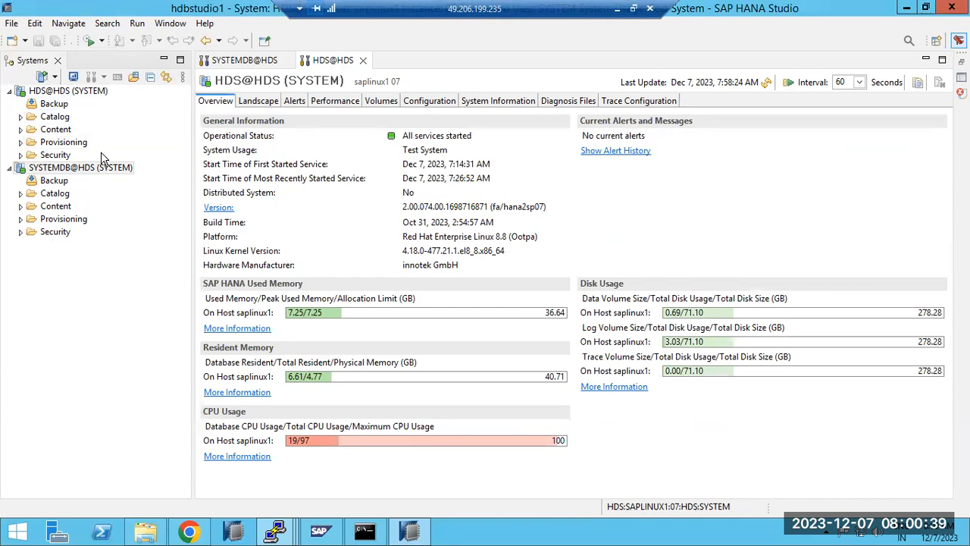
click(925, 59)
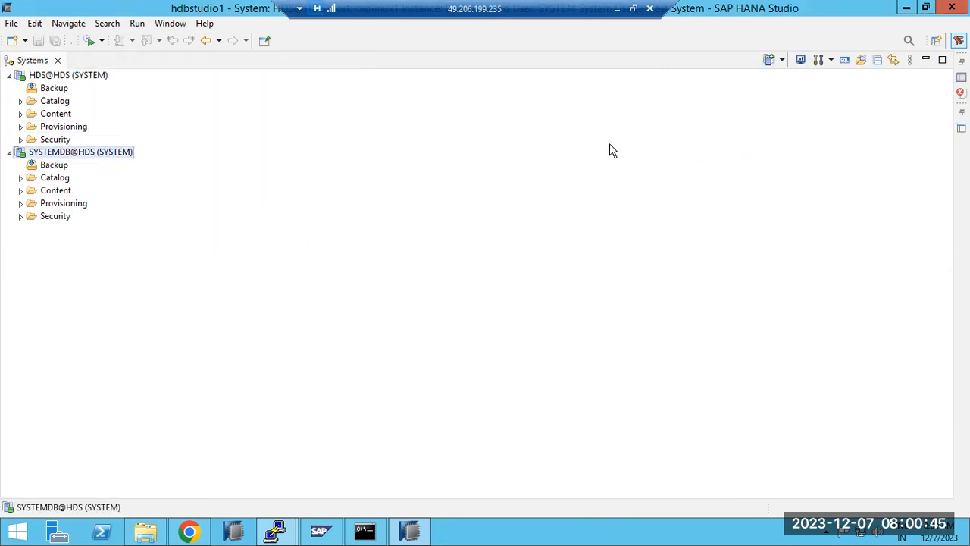
click(925, 60)
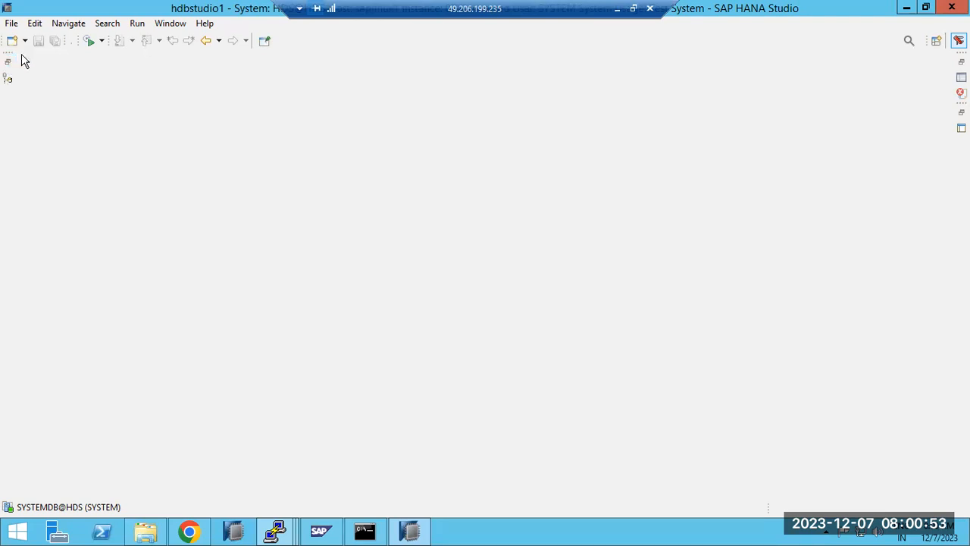
click(174, 25)
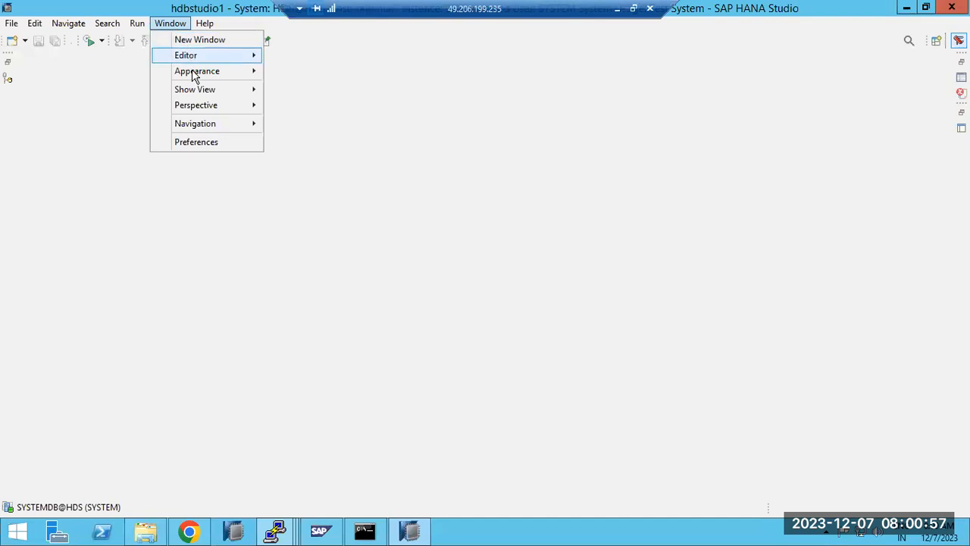
mouse_move(198, 111)
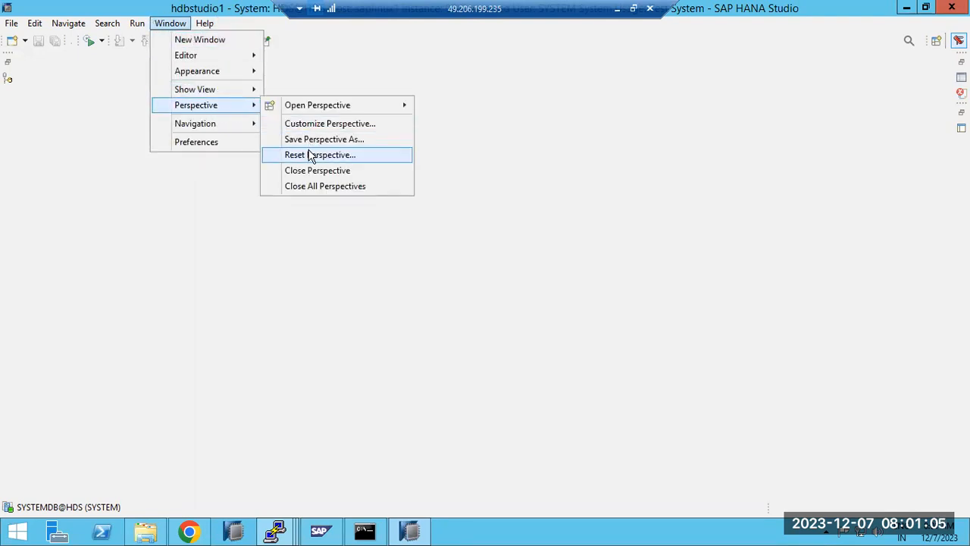
click(311, 155)
click(554, 273)
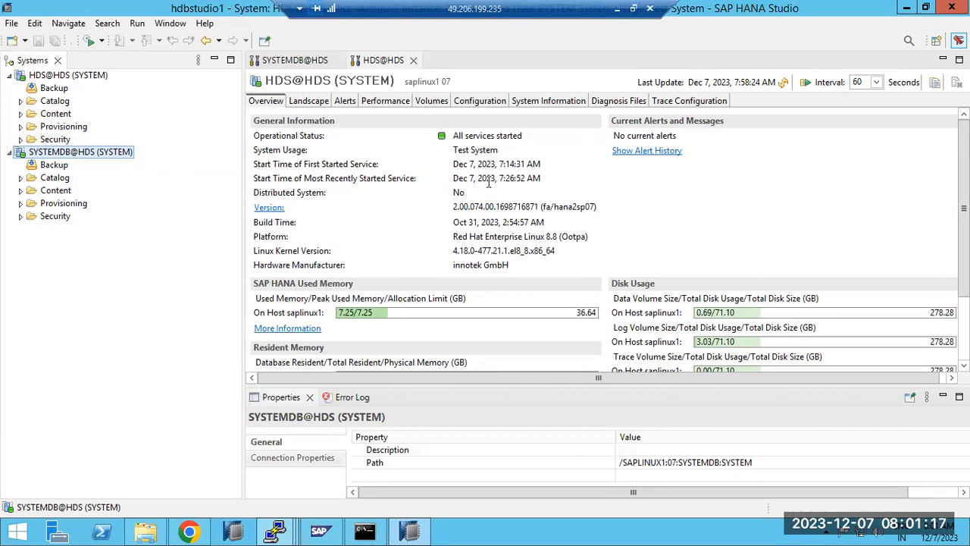
Collapse the systems tree and reset the Administration Console perspective a second time
click(214, 60)
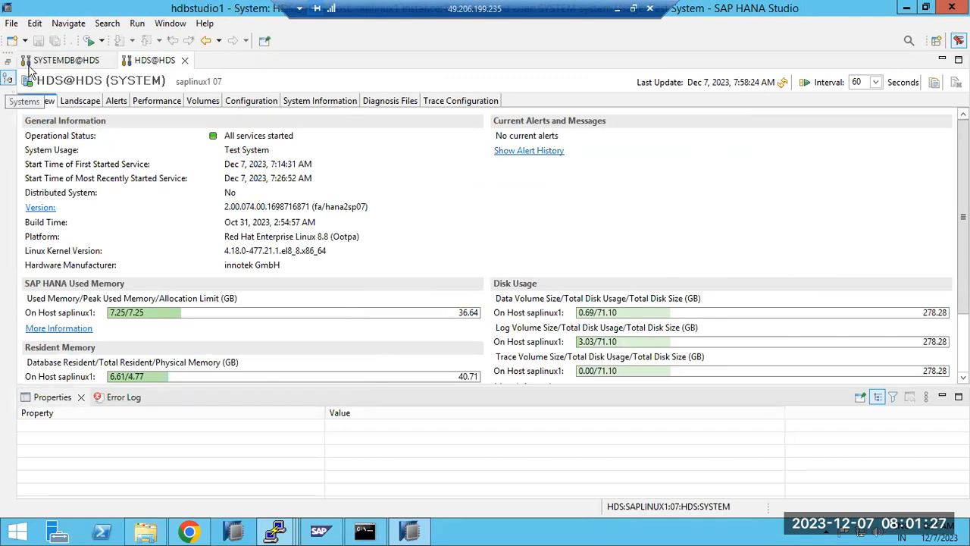
click(170, 23)
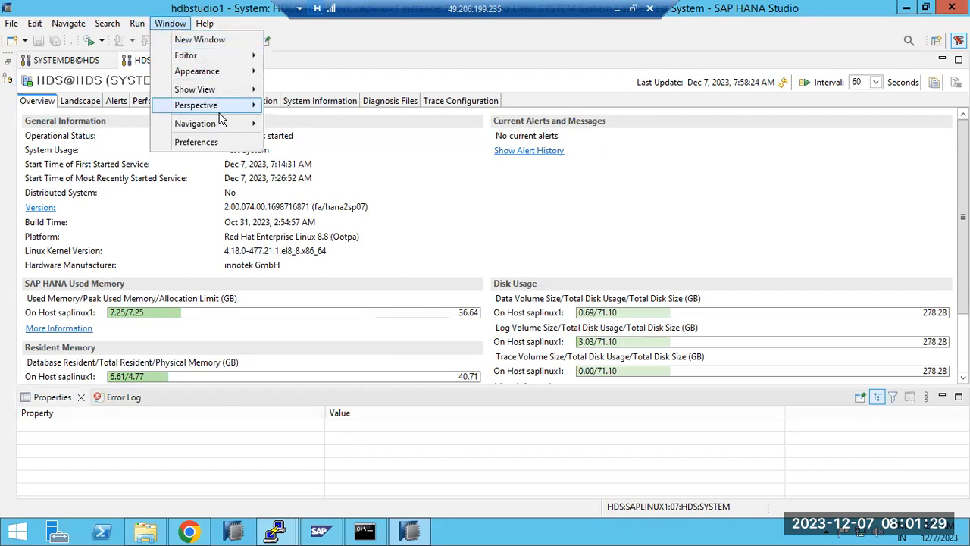
mouse_move(256, 106)
click(334, 155)
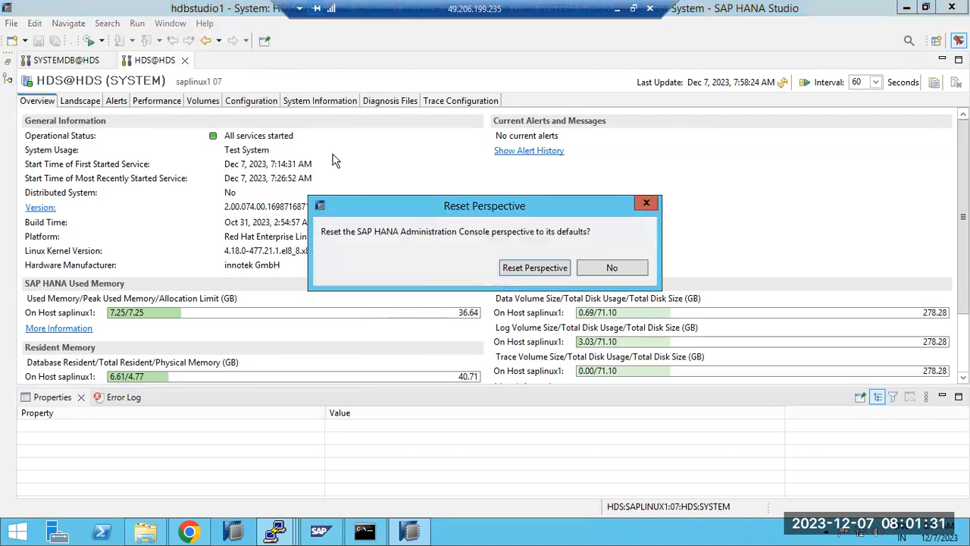
click(524, 270)
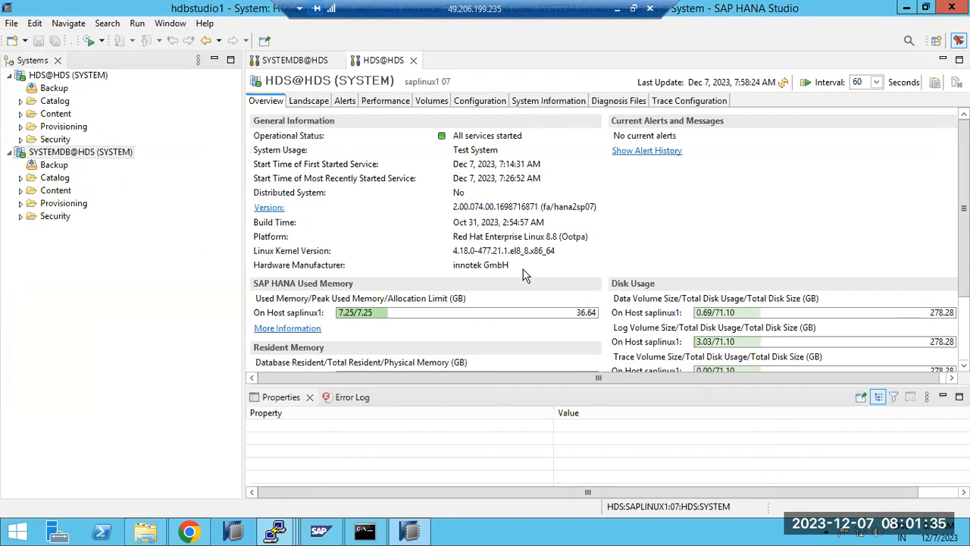
Cancel the New wizard list, close SAP HANA Studio and minimize the remote desktop to Paint
click(15, 43)
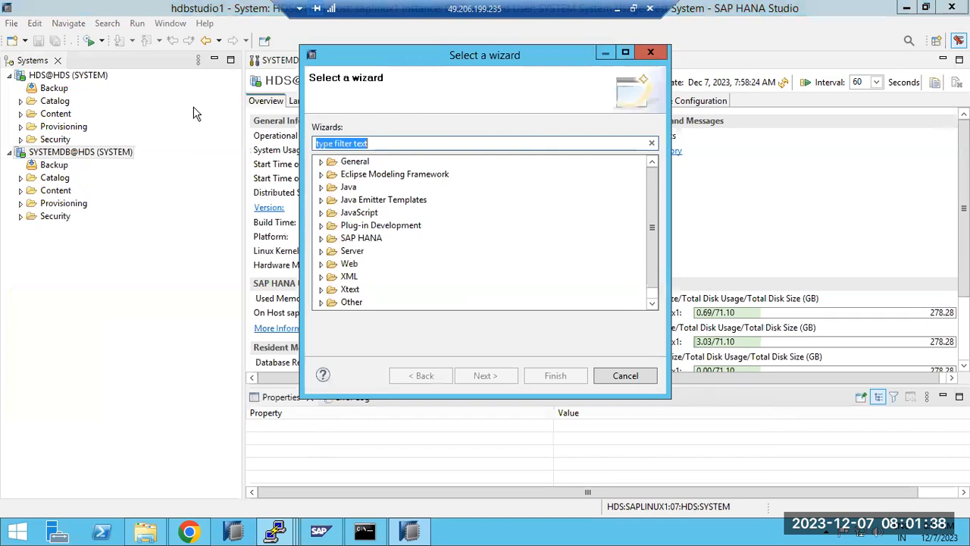
click(616, 377)
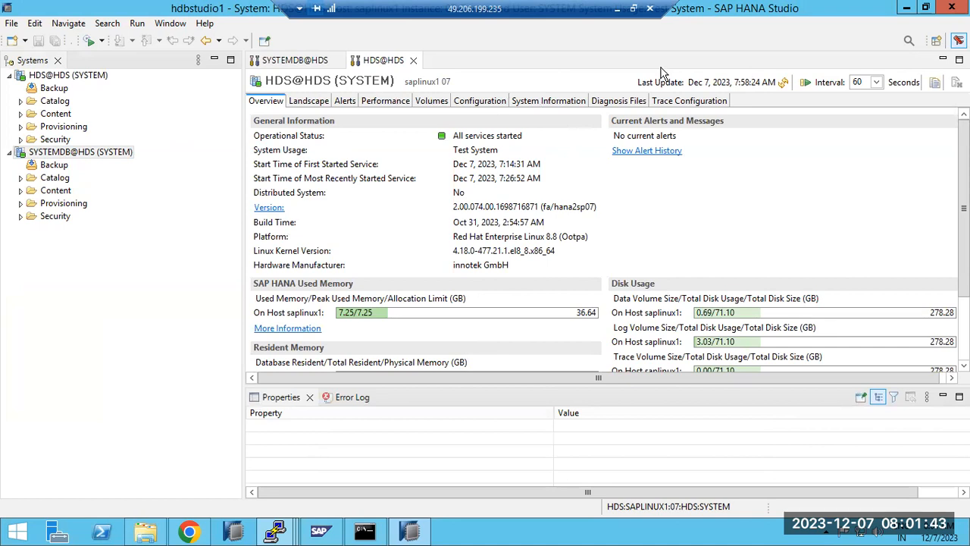
click(944, 11)
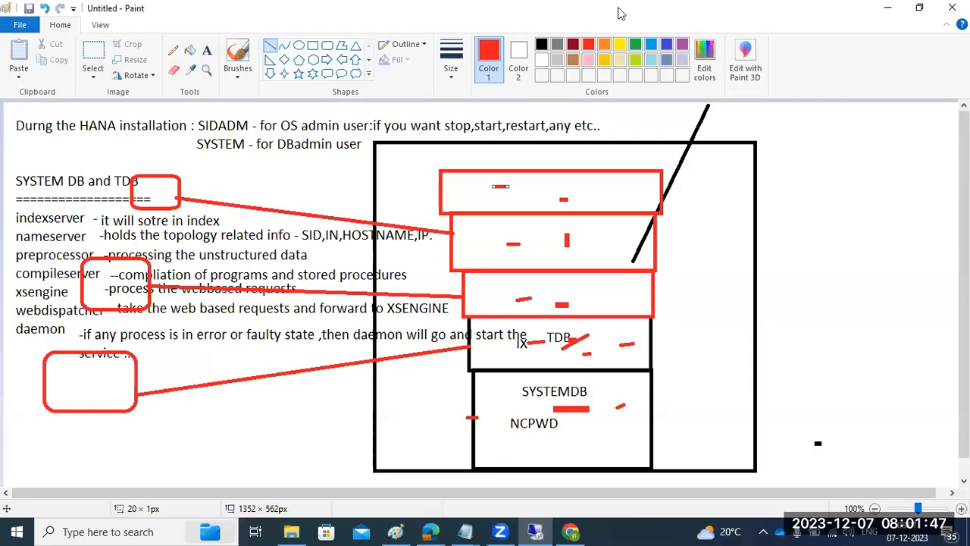
click(618, 10)
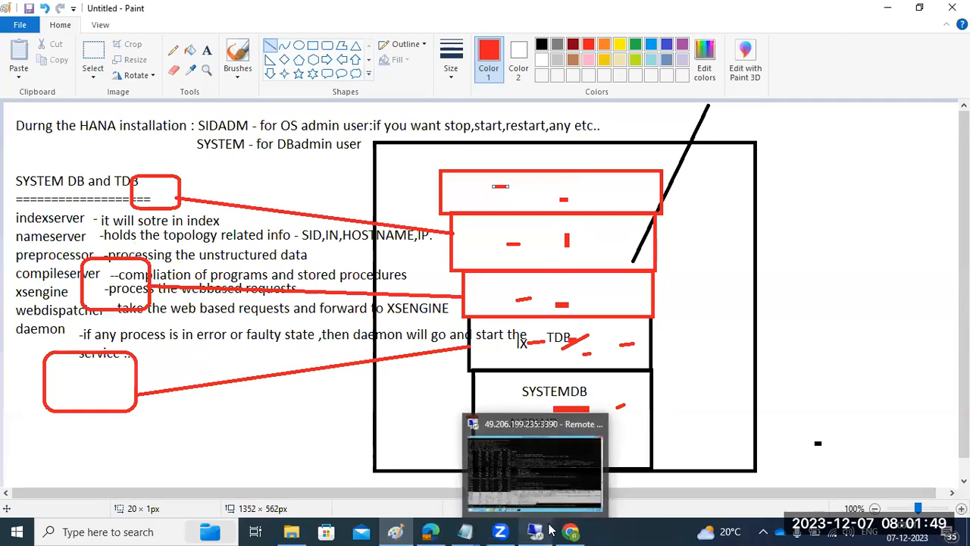
mouse_move(498, 531)
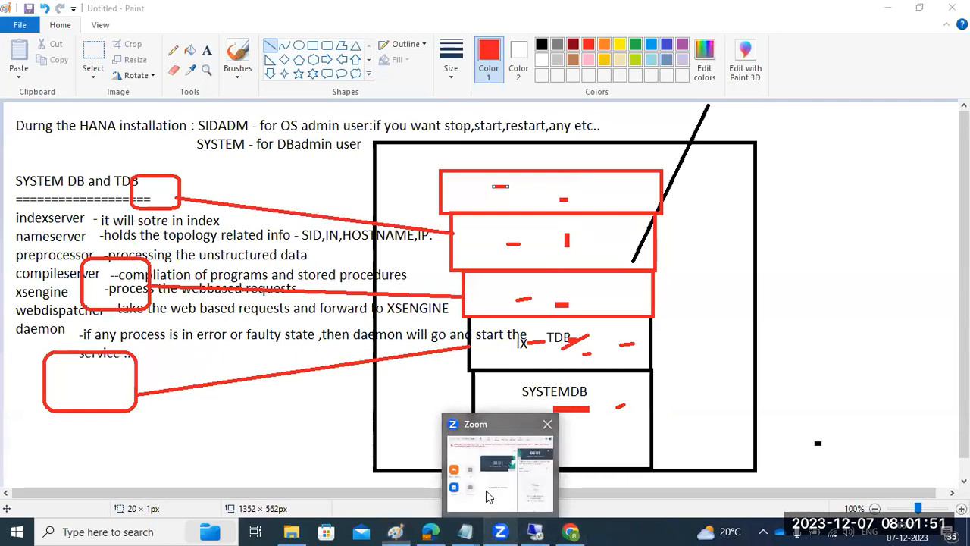